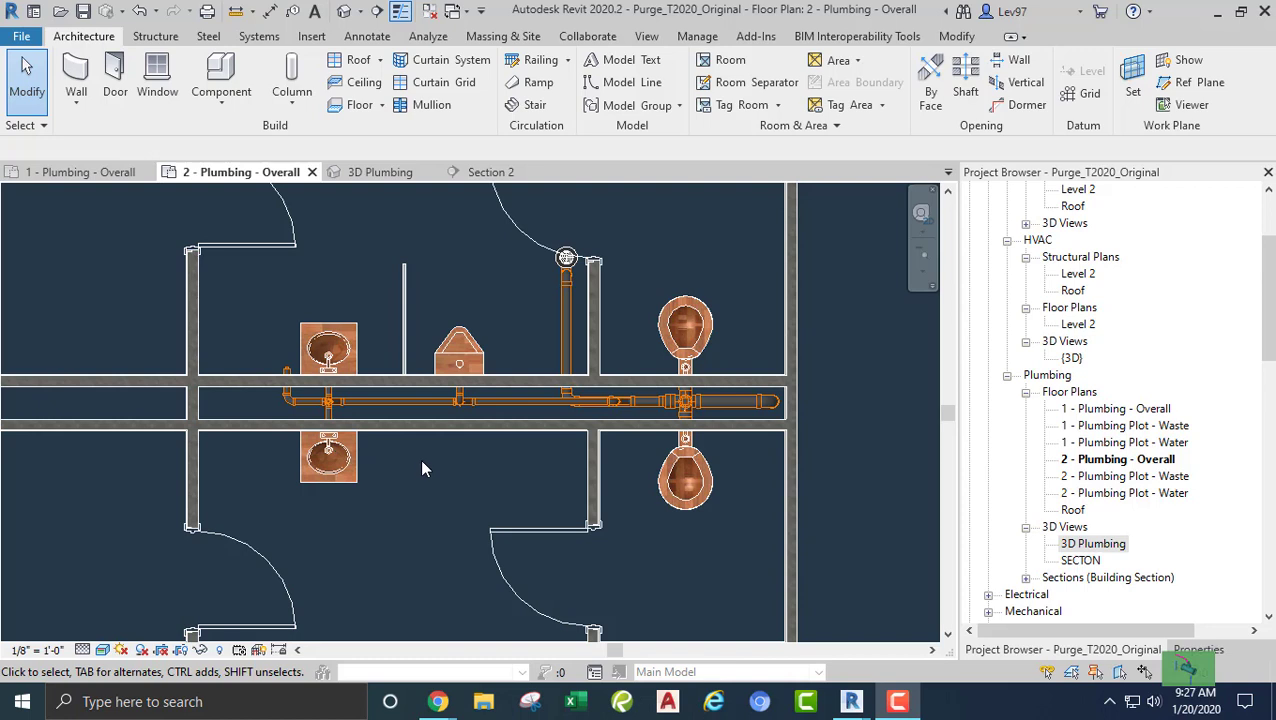
- Examine the restroom fixtures and the waste piping in the chase wall of the second-floor plumbing plan
{"action": "scroll", "coordinate": [421, 467], "scroll_direction": "down", "scroll_amount": 1}
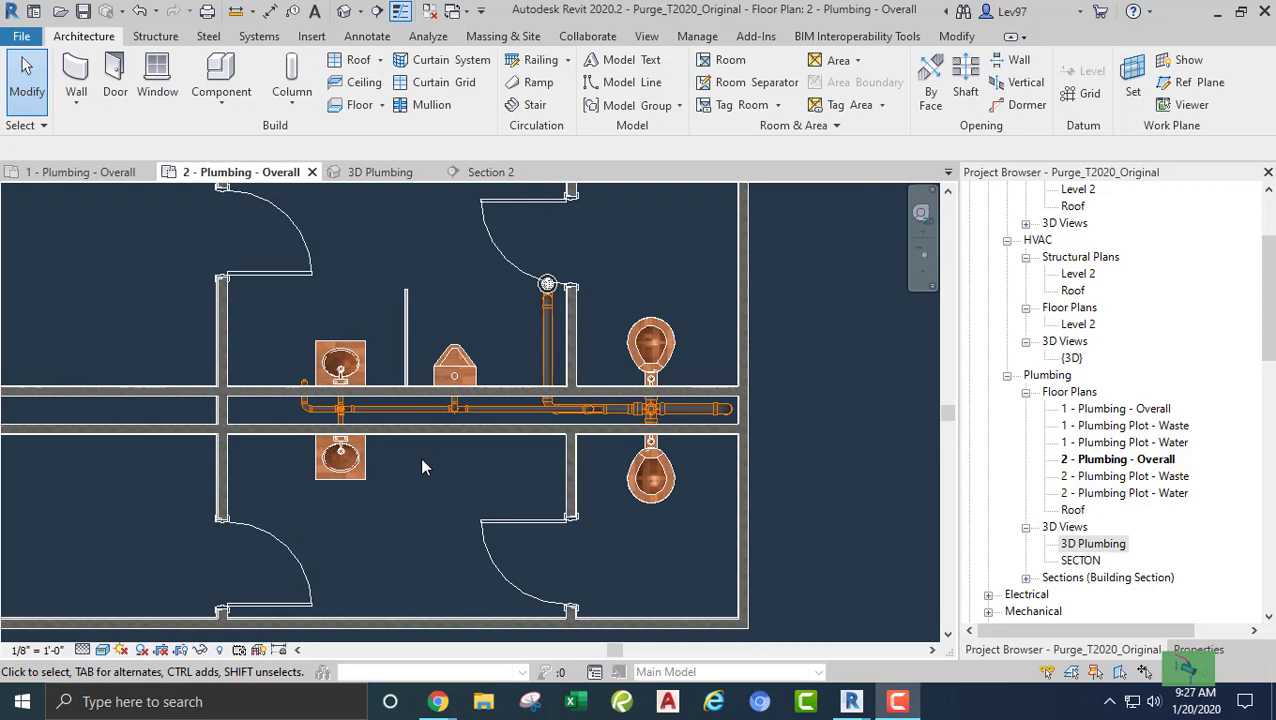
{"action": "scroll", "coordinate": [418, 448], "scroll_direction": "down", "scroll_amount": 1}
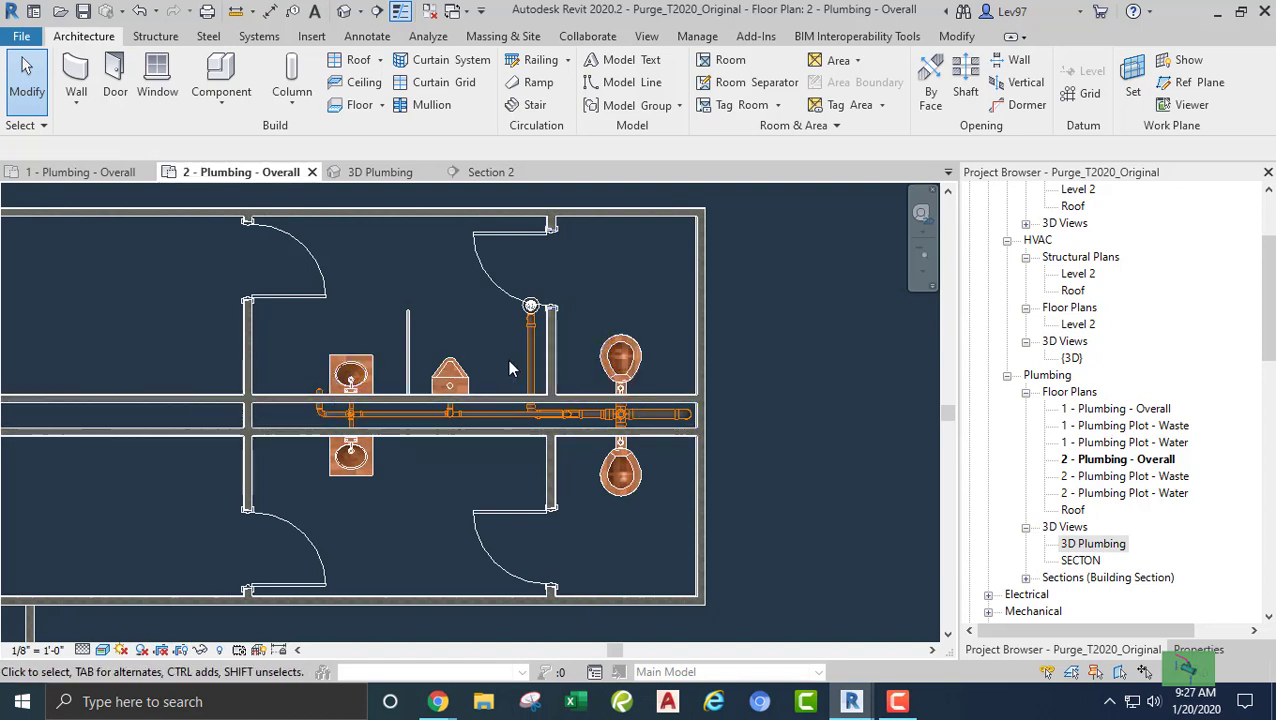
{"action": "scroll", "coordinate": [493, 358], "scroll_direction": "up", "scroll_amount": 2}
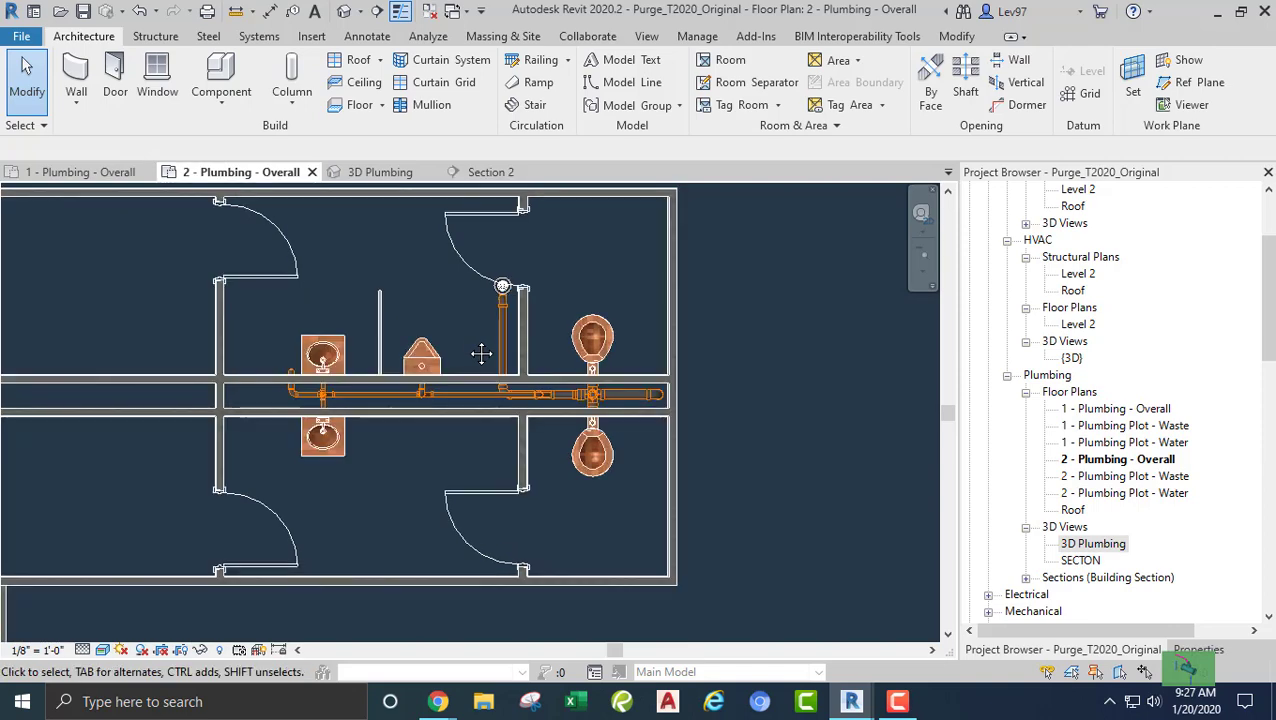
{"action": "scroll", "coordinate": [466, 348], "scroll_direction": "up", "scroll_amount": 1}
{"action": "middle_click_drag", "start_coordinate": [467, 347], "coordinate": [551, 366]}
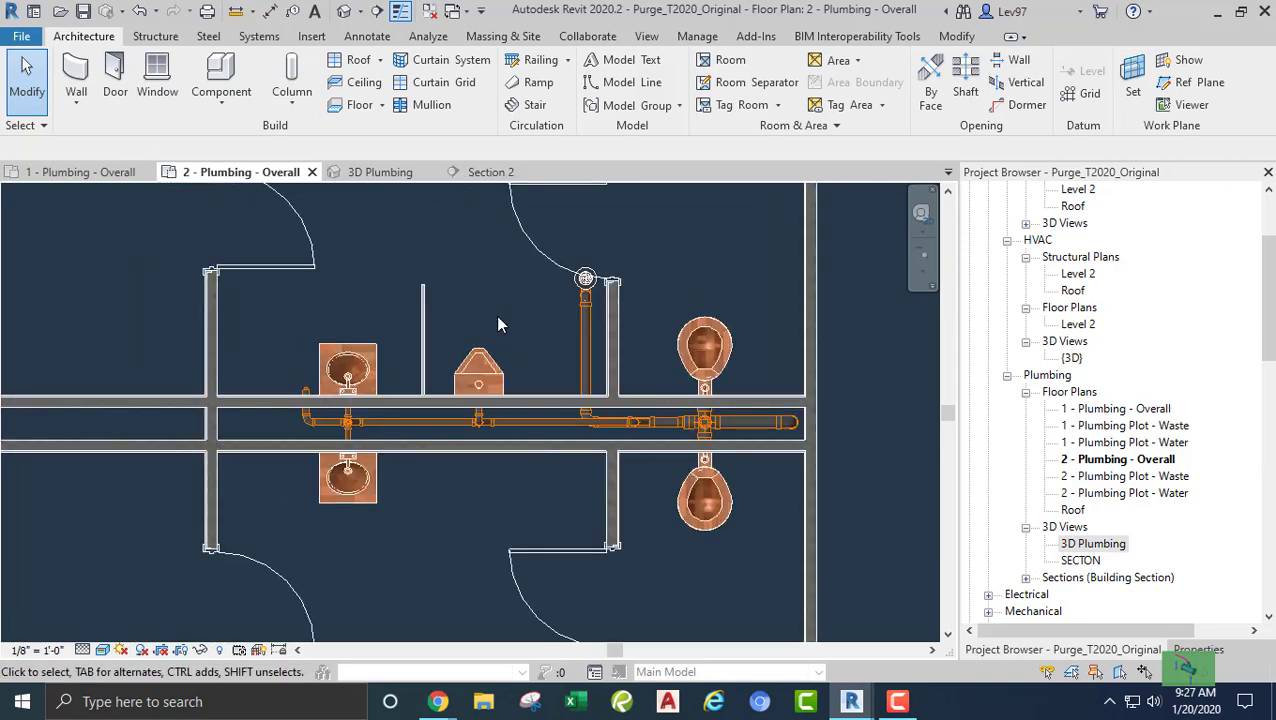
{"action": "scroll", "coordinate": [460, 330], "scroll_direction": "up", "scroll_amount": 3}
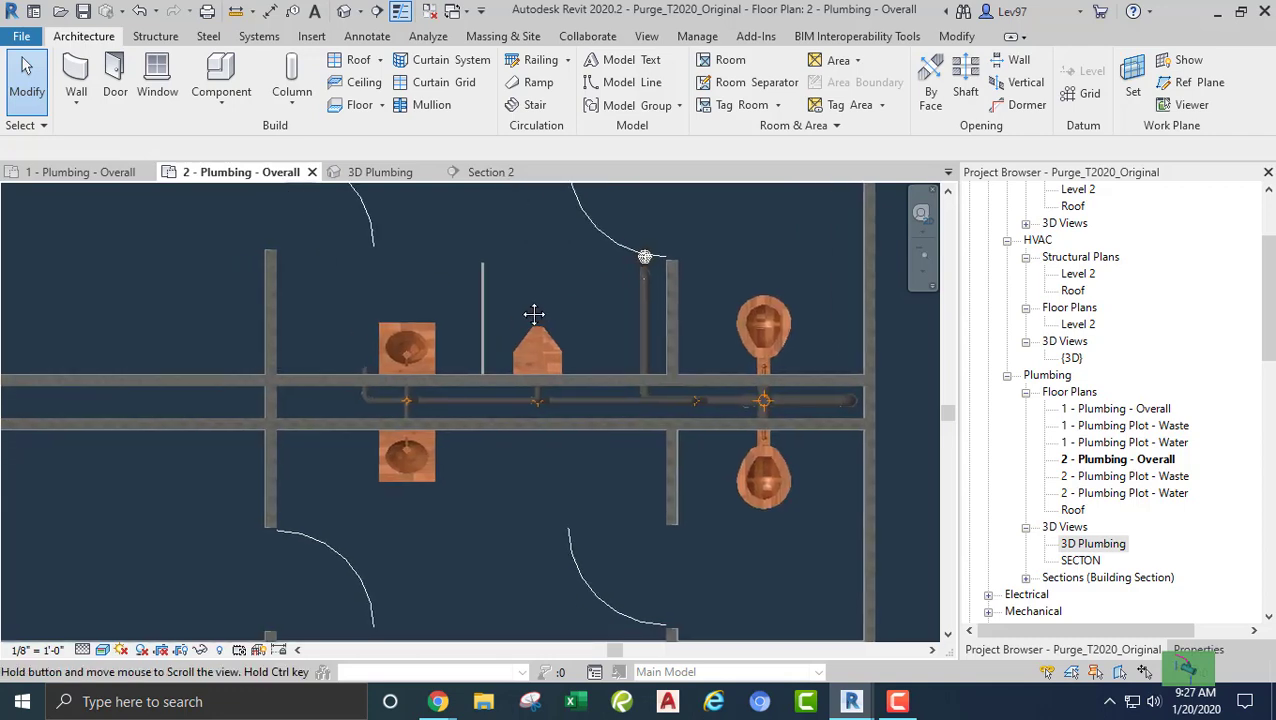
{"action": "scroll", "coordinate": [450, 355], "scroll_direction": "down", "scroll_amount": 1}
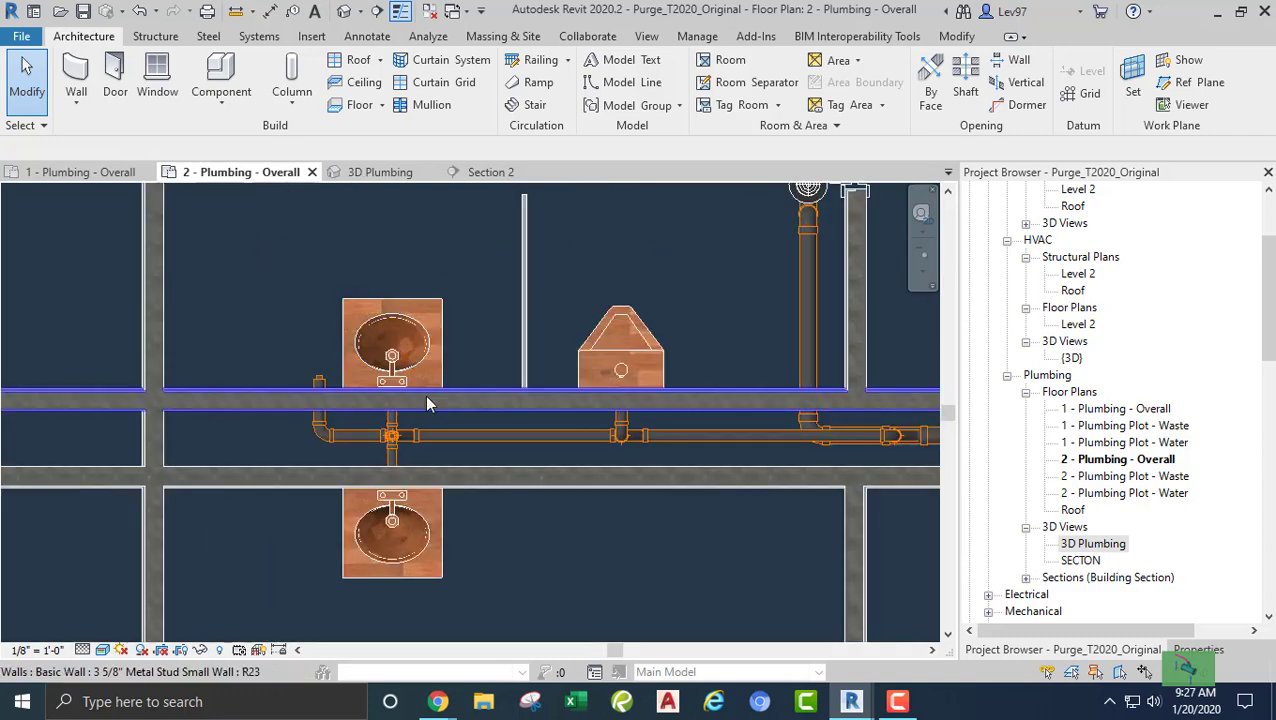
{"action": "scroll", "coordinate": [425, 410], "scroll_direction": "down", "scroll_amount": 1}
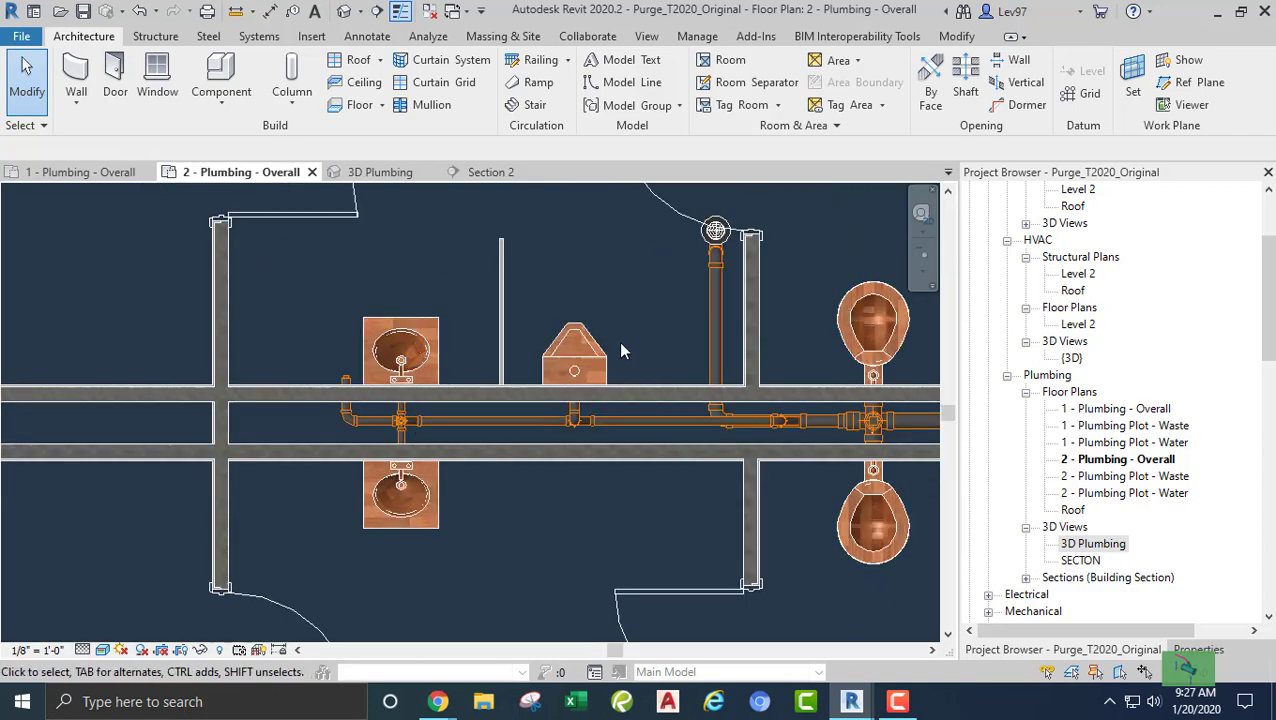
{"action": "middle_click_drag", "start_coordinate": [621, 350], "coordinate": [475, 432]}
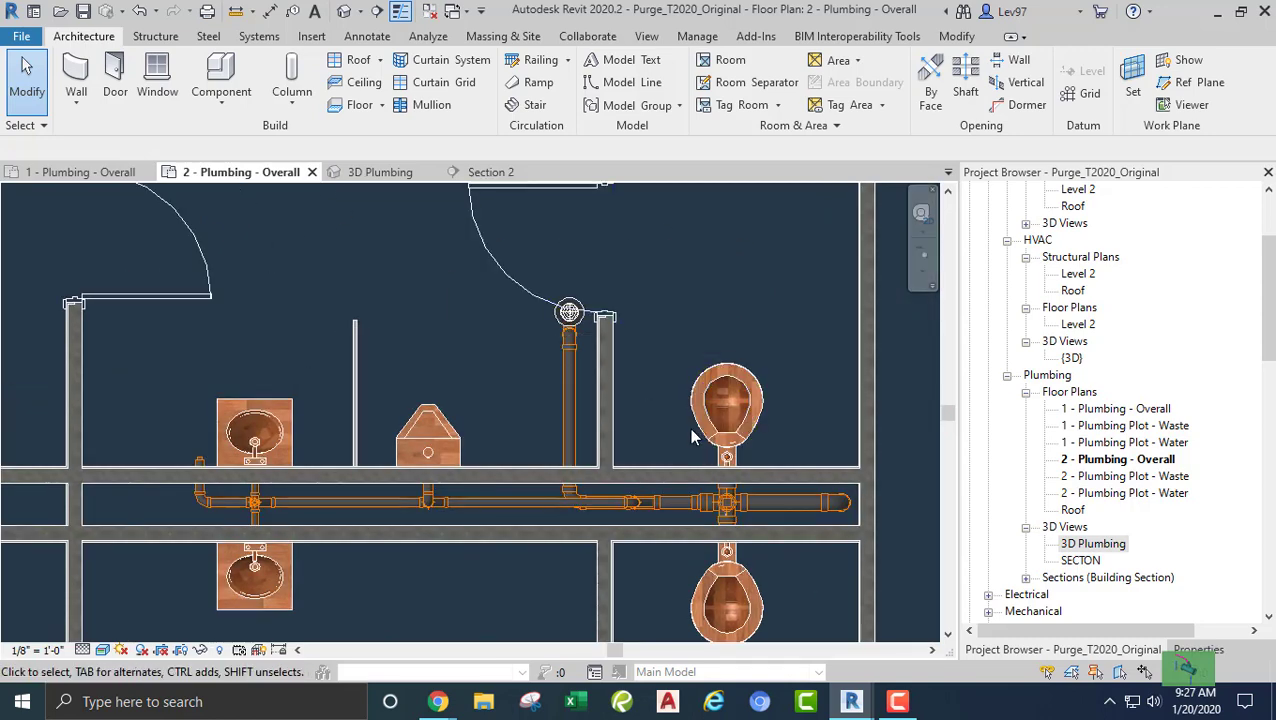
{"action": "scroll", "coordinate": [700, 452], "scroll_direction": "up", "scroll_amount": 2}
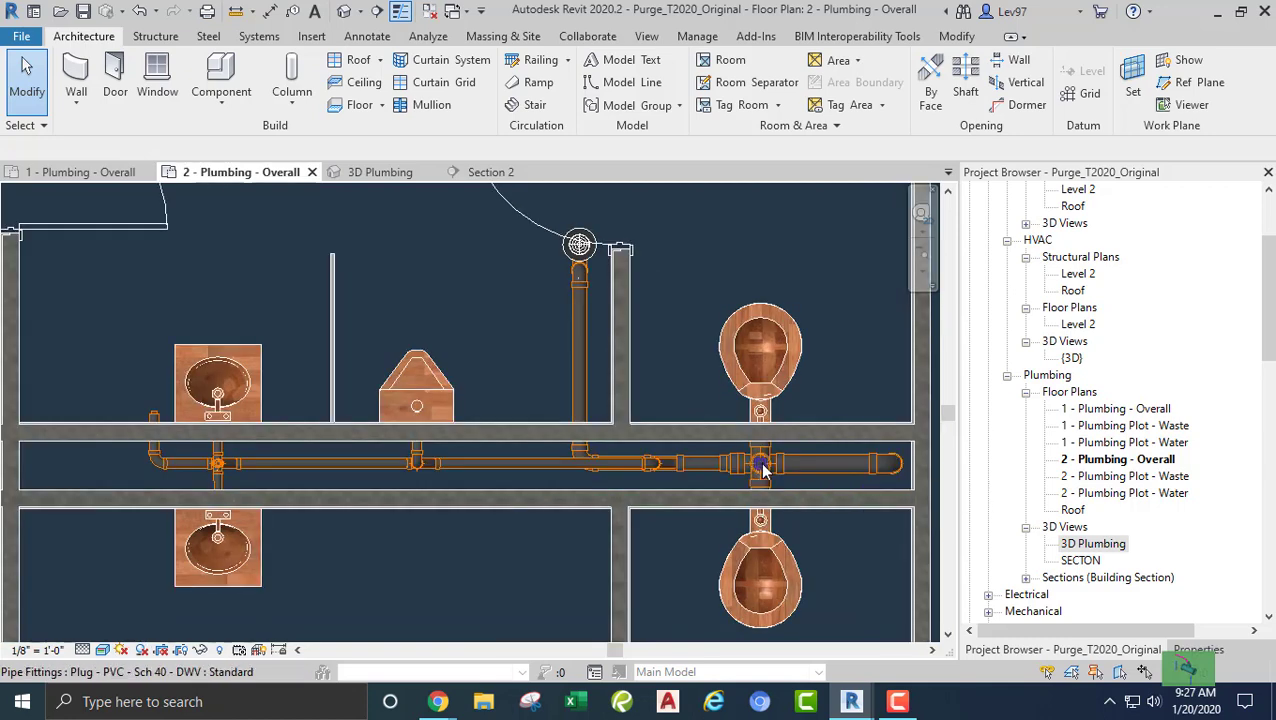
{"action": "scroll", "coordinate": [708, 396], "scroll_direction": "down", "scroll_amount": 4}
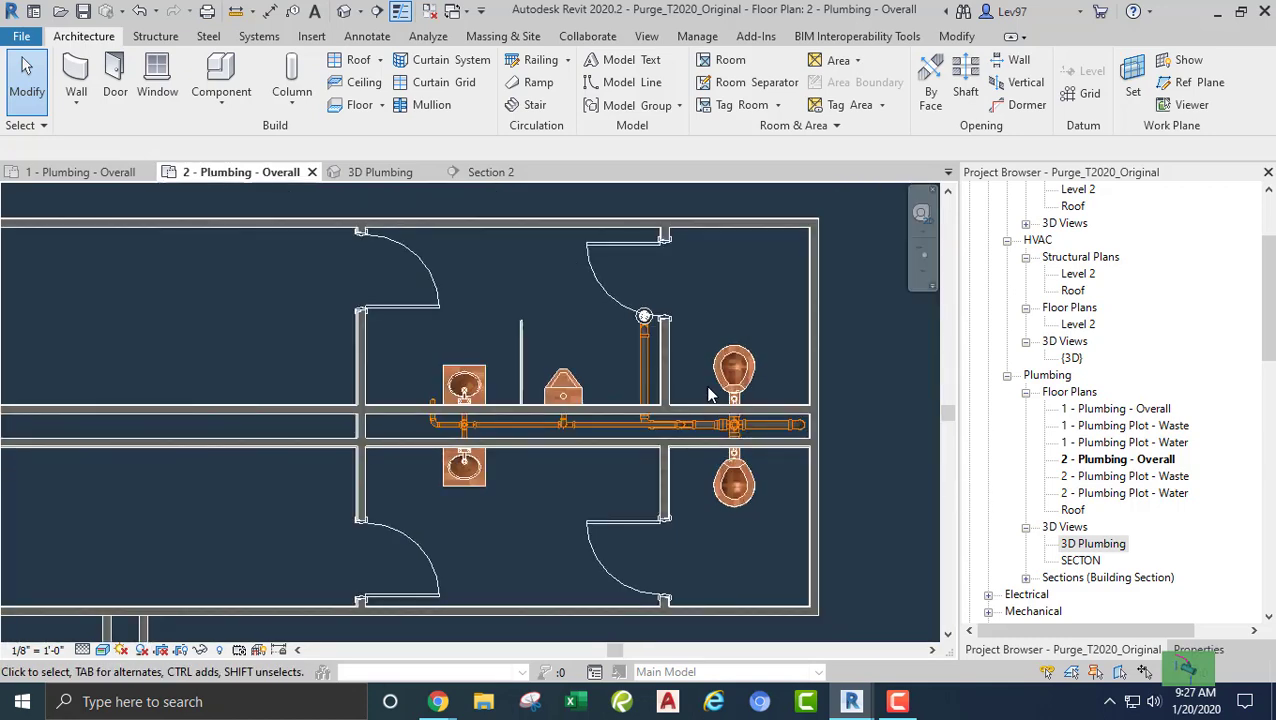
{"action": "scroll", "coordinate": [686, 418], "scroll_direction": "up", "scroll_amount": 2}
- Move the section line from below the building into the pipe chase between the two restroom walls
{"action": "scroll", "coordinate": [660, 418], "scroll_direction": "down", "scroll_amount": 3}
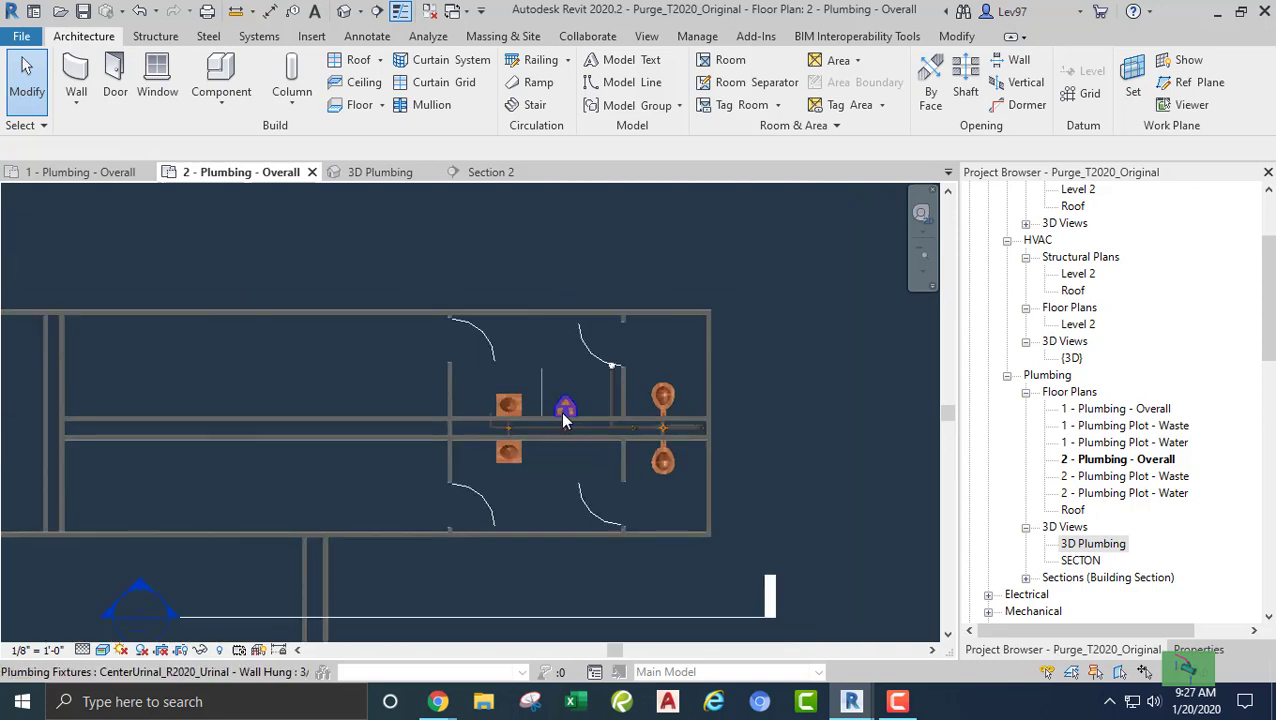
{"action": "left_click", "coordinate": [477, 591]}
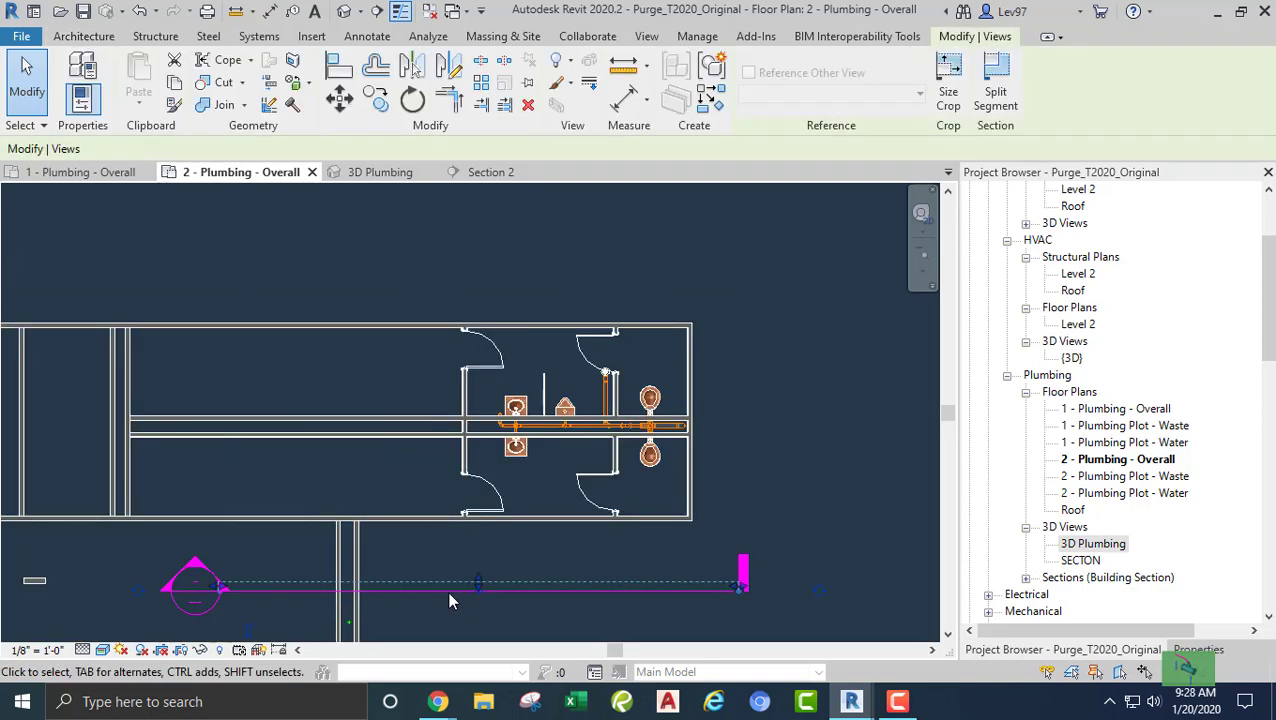
{"action": "scroll", "coordinate": [446, 594], "scroll_direction": "up", "scroll_amount": 2}
{"action": "left_click_drag", "start_coordinate": [497, 577], "coordinate": [598, 339]}
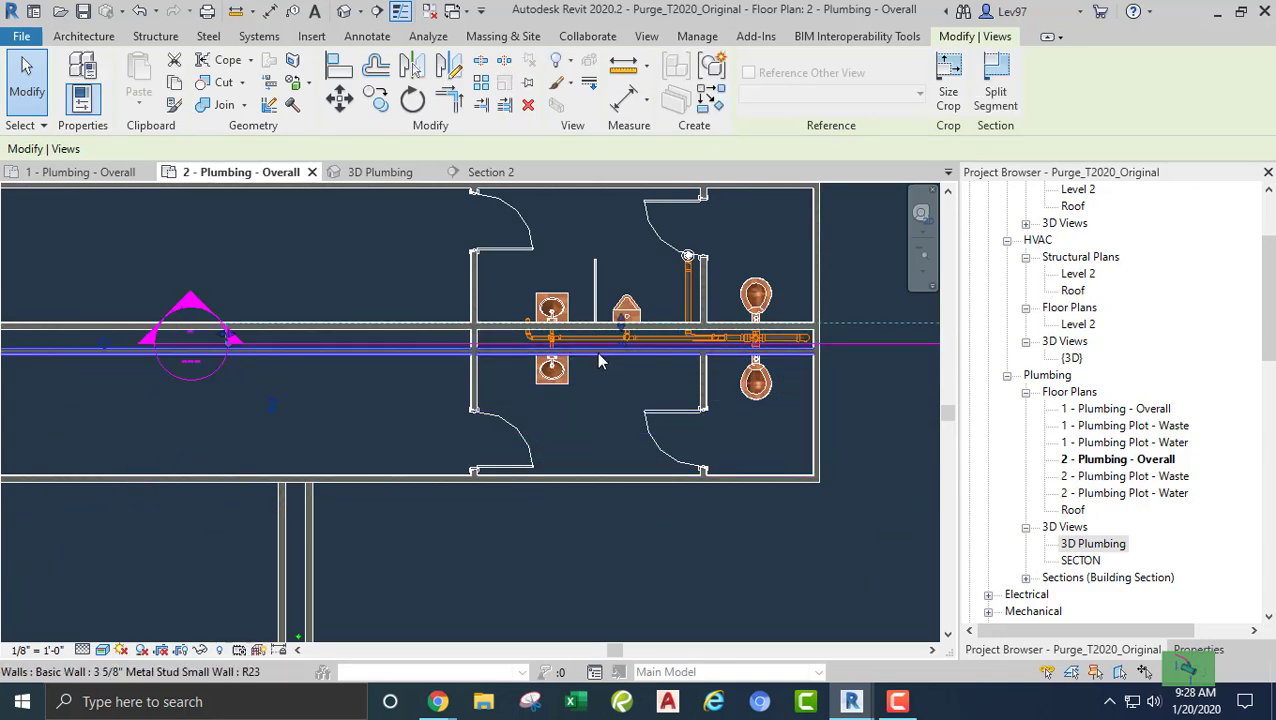
- Go to the view of the relocated section and examine the waste piping around Level 2
{"action": "scroll", "coordinate": [597, 353], "scroll_direction": "up", "scroll_amount": 2}
{"action": "middle_click_drag", "start_coordinate": [720, 374], "coordinate": [584, 449]}
{"action": "scroll", "coordinate": [670, 447], "scroll_direction": "up", "scroll_amount": 1}
{"action": "right_click", "coordinate": [798, 428]}
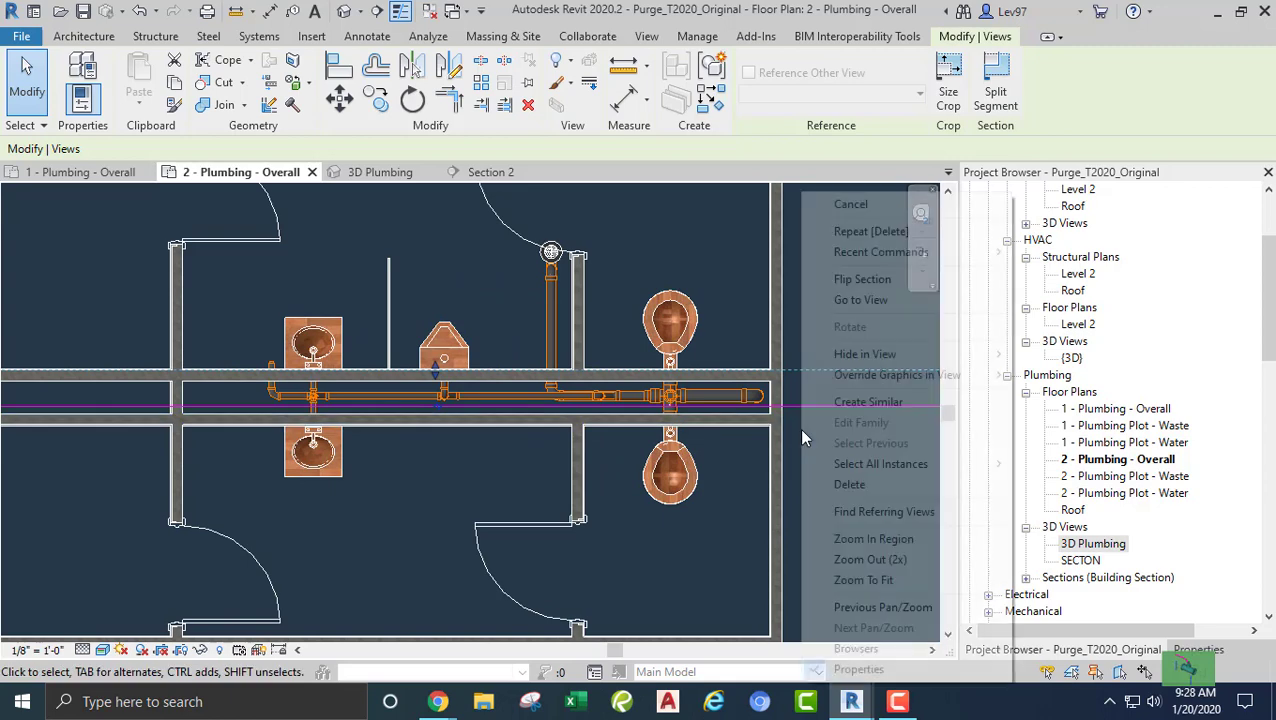
{"action": "left_click", "coordinate": [862, 301]}
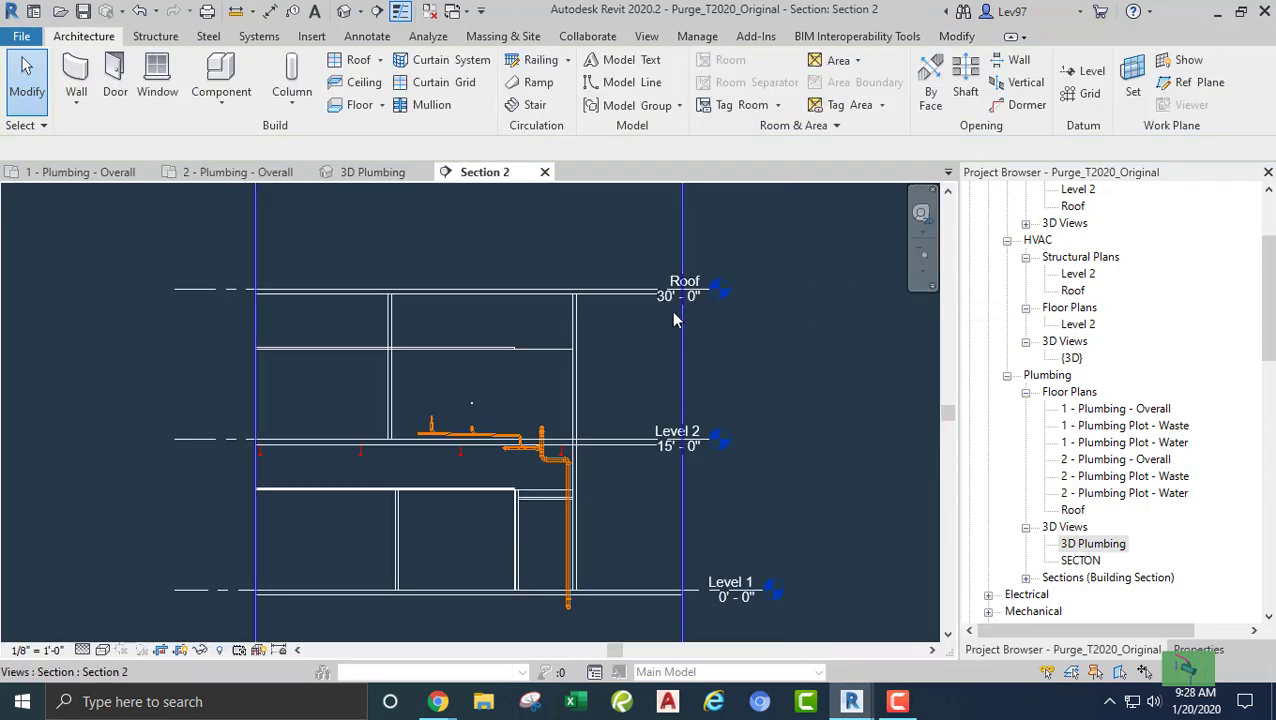
{"action": "scroll", "coordinate": [570, 450], "scroll_direction": "up", "scroll_amount": 5}
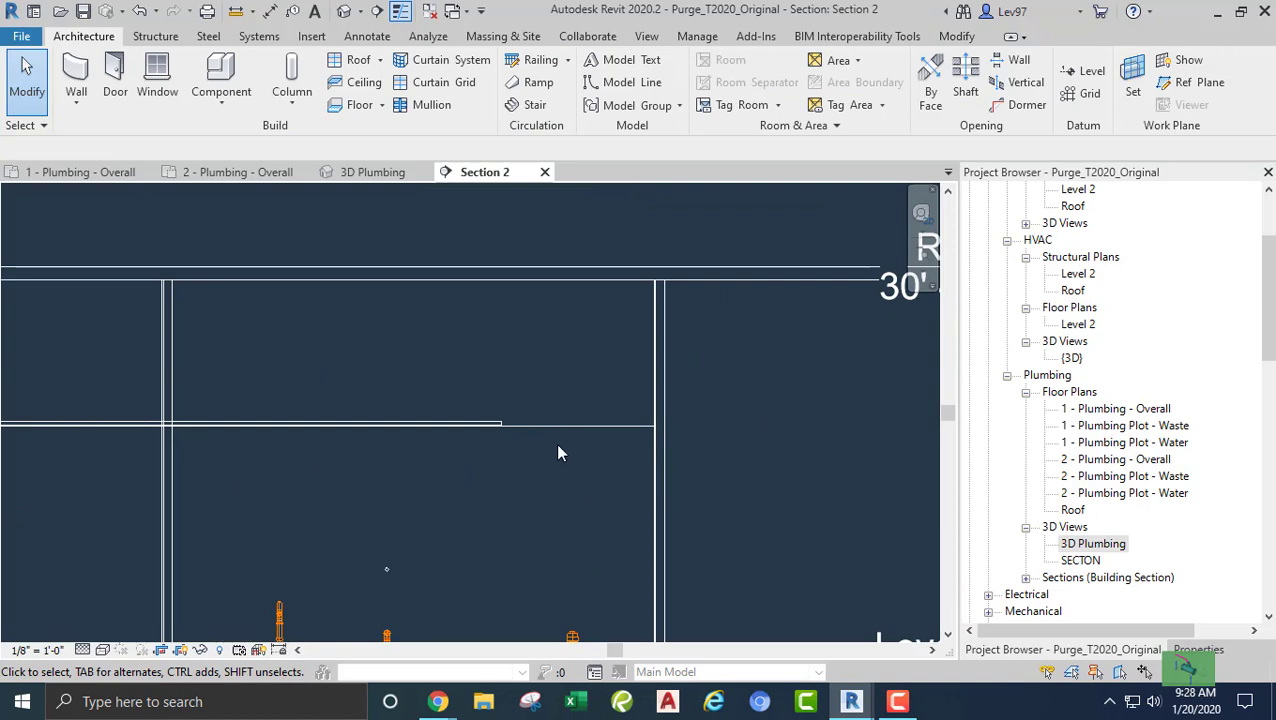
{"action": "scroll", "coordinate": [557, 445], "scroll_direction": "down", "scroll_amount": 3}
{"action": "scroll", "coordinate": [548, 442], "scroll_direction": "up", "scroll_amount": 1}
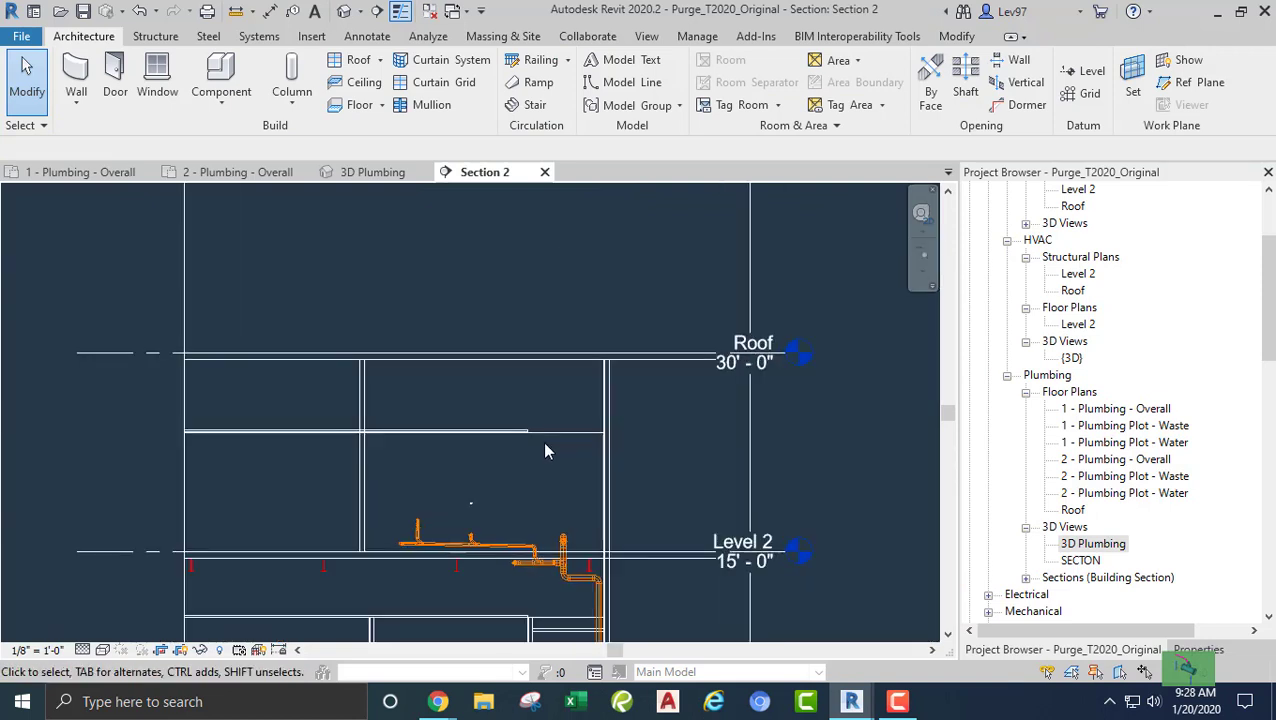
- In the 2 - Plumbing - Overall plan, draw a 1 1/2" Vent_PVC pipe from the upper lavatory's vent connector through the wall into the chase
{"action": "left_click", "coordinate": [256, 172]}
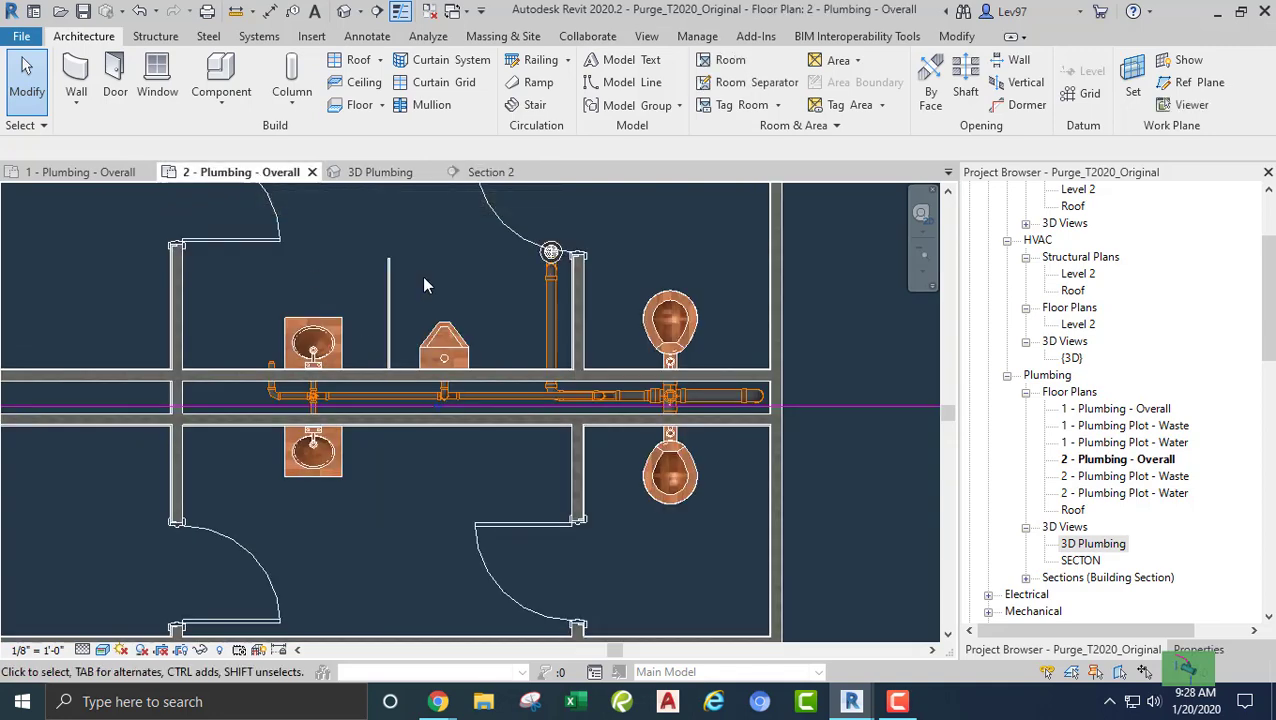
{"action": "middle_click_drag", "start_coordinate": [263, 318], "coordinate": [378, 279]}
{"action": "scroll", "coordinate": [384, 290], "scroll_direction": "up", "scroll_amount": 3}
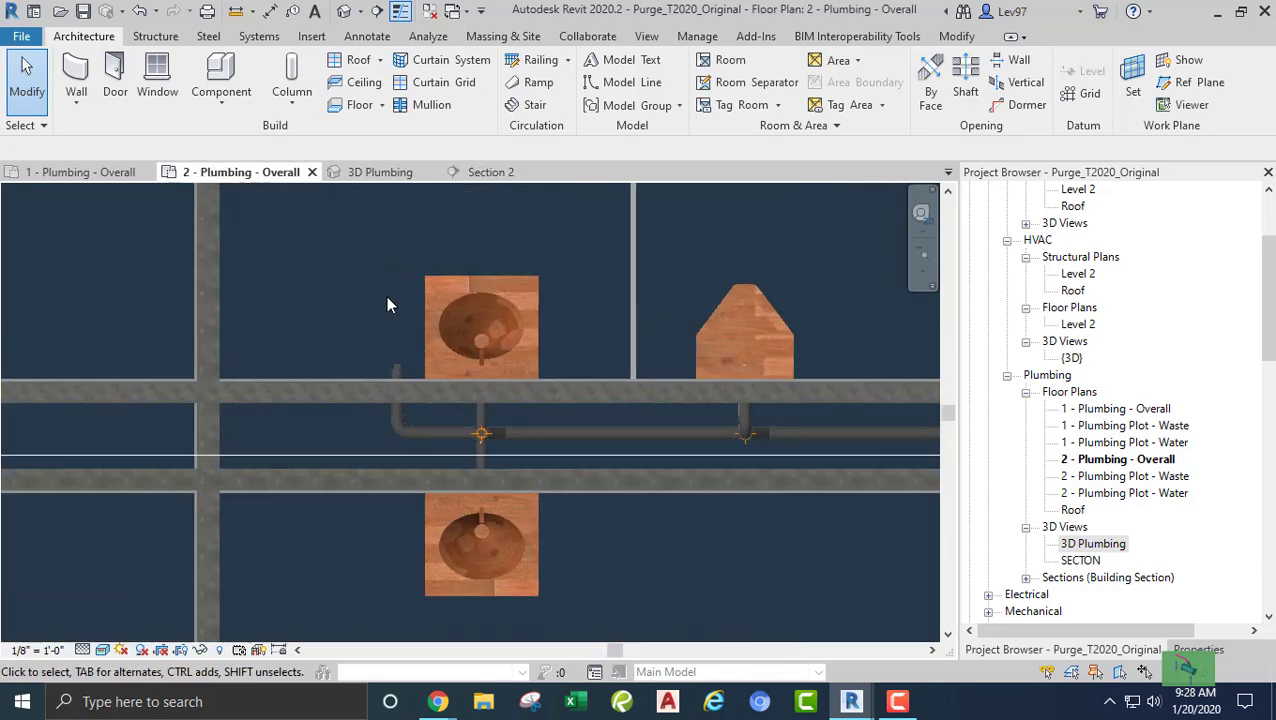
{"action": "left_click", "coordinate": [430, 308]}
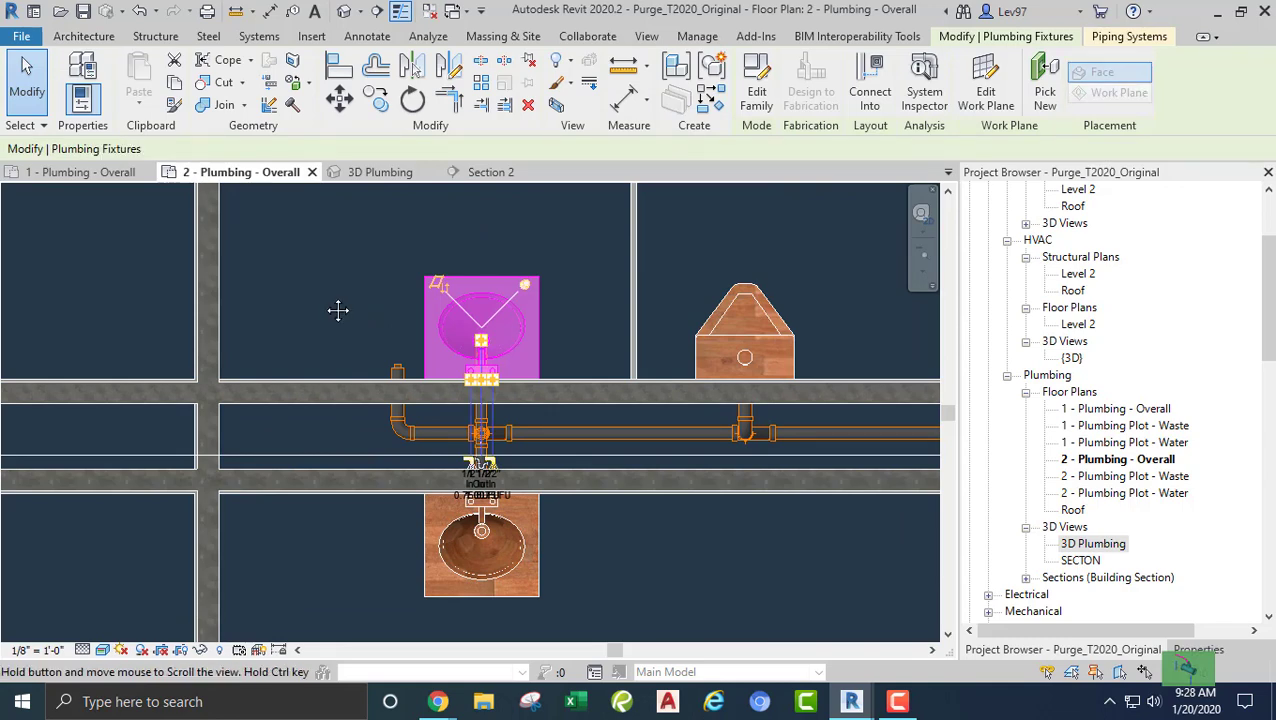
{"action": "scroll", "coordinate": [345, 320], "scroll_direction": "up", "scroll_amount": 4}
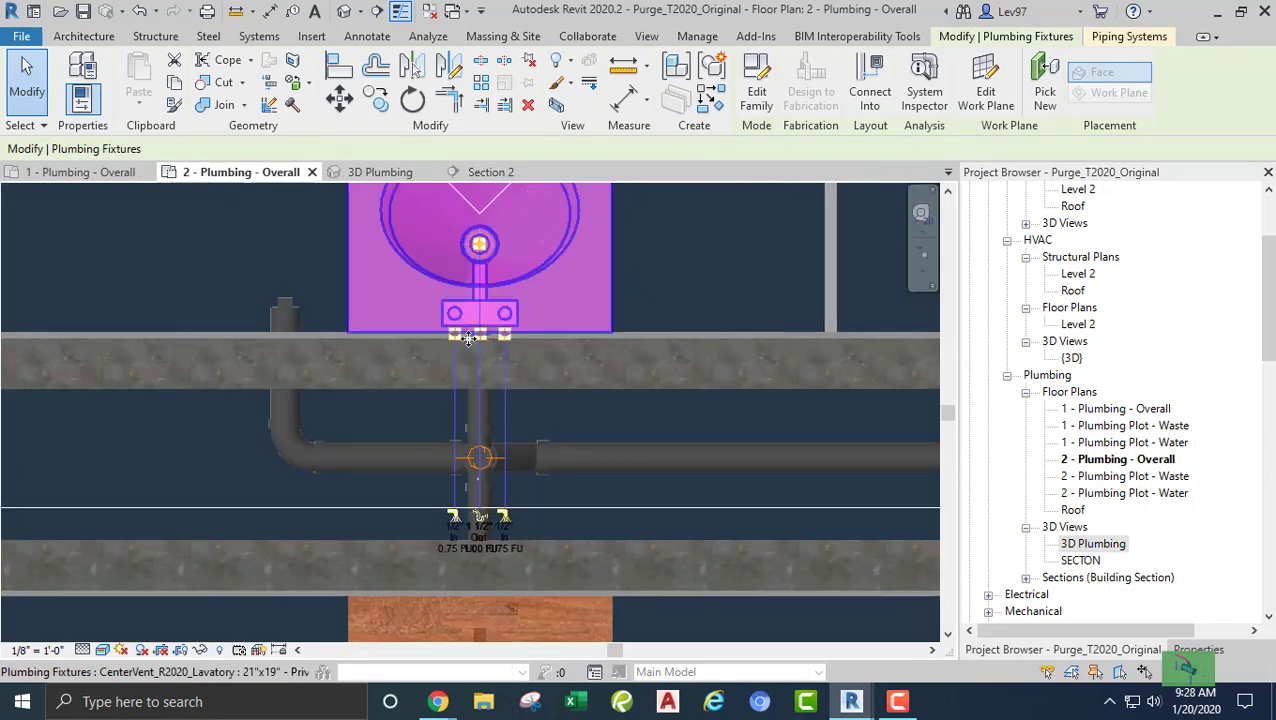
{"action": "right_click", "coordinate": [479, 339]}
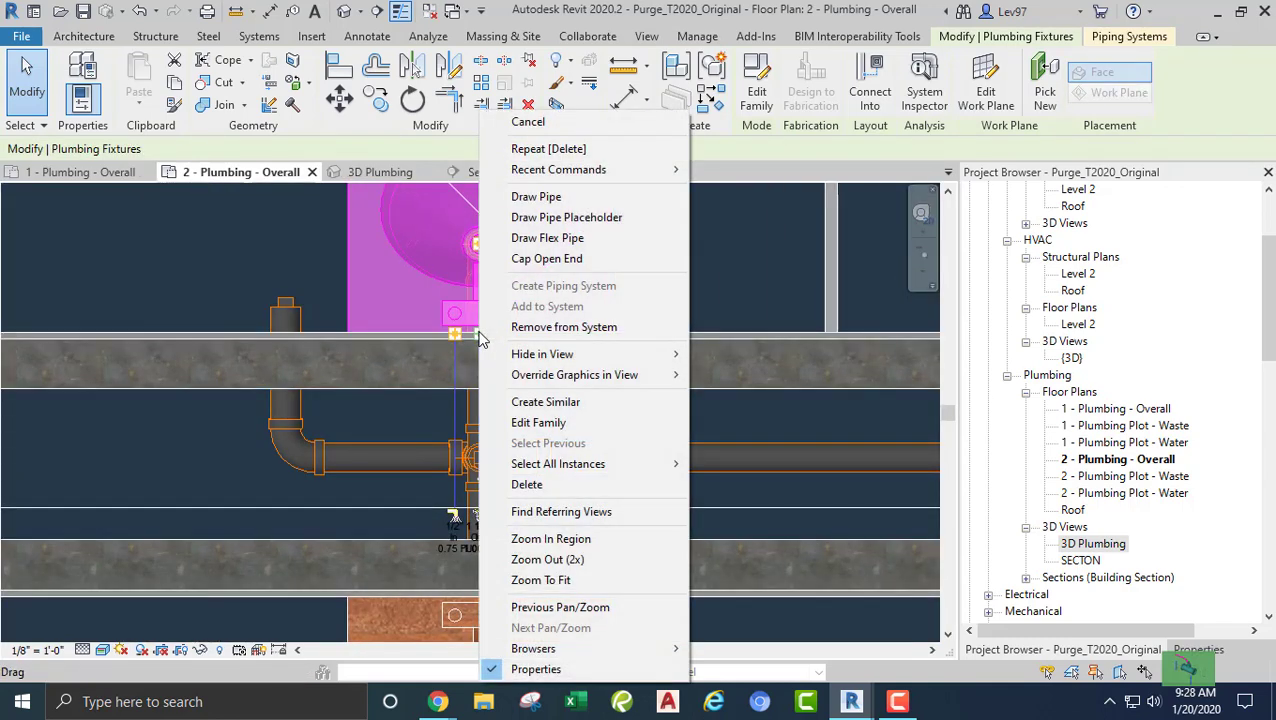
{"action": "left_click", "coordinate": [533, 197]}
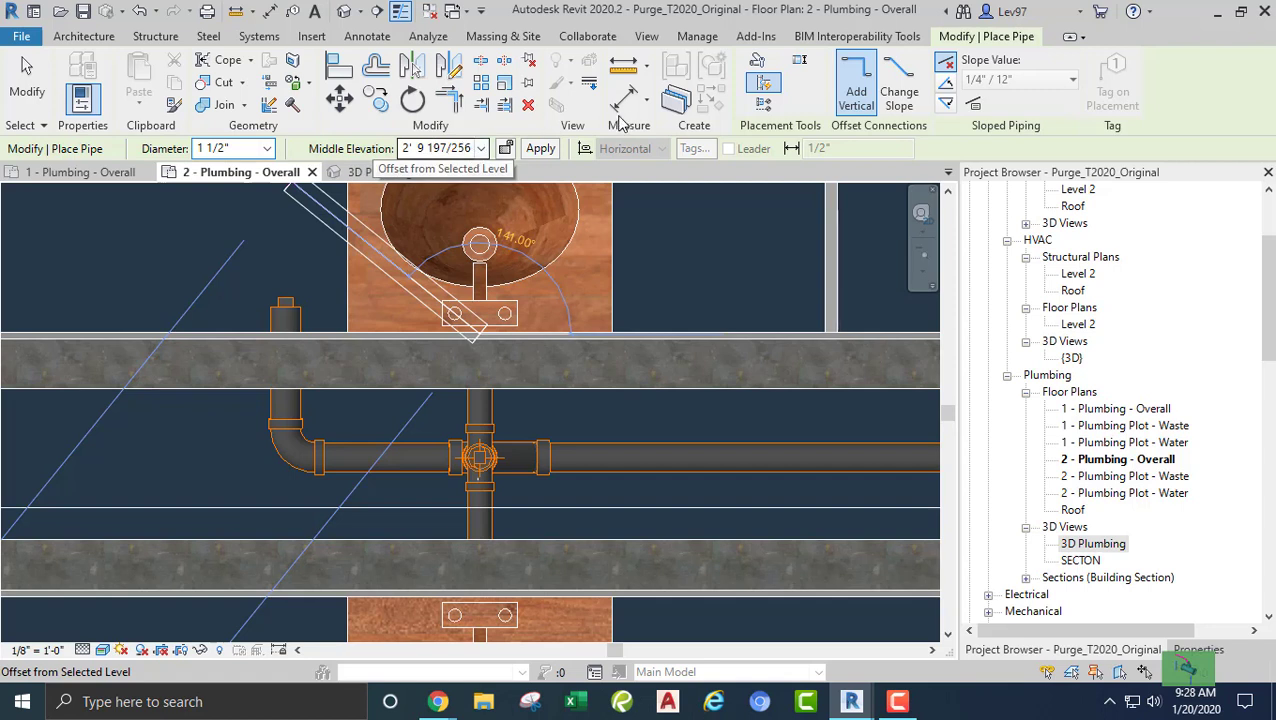
{"action": "left_click", "coordinate": [1198, 649]}
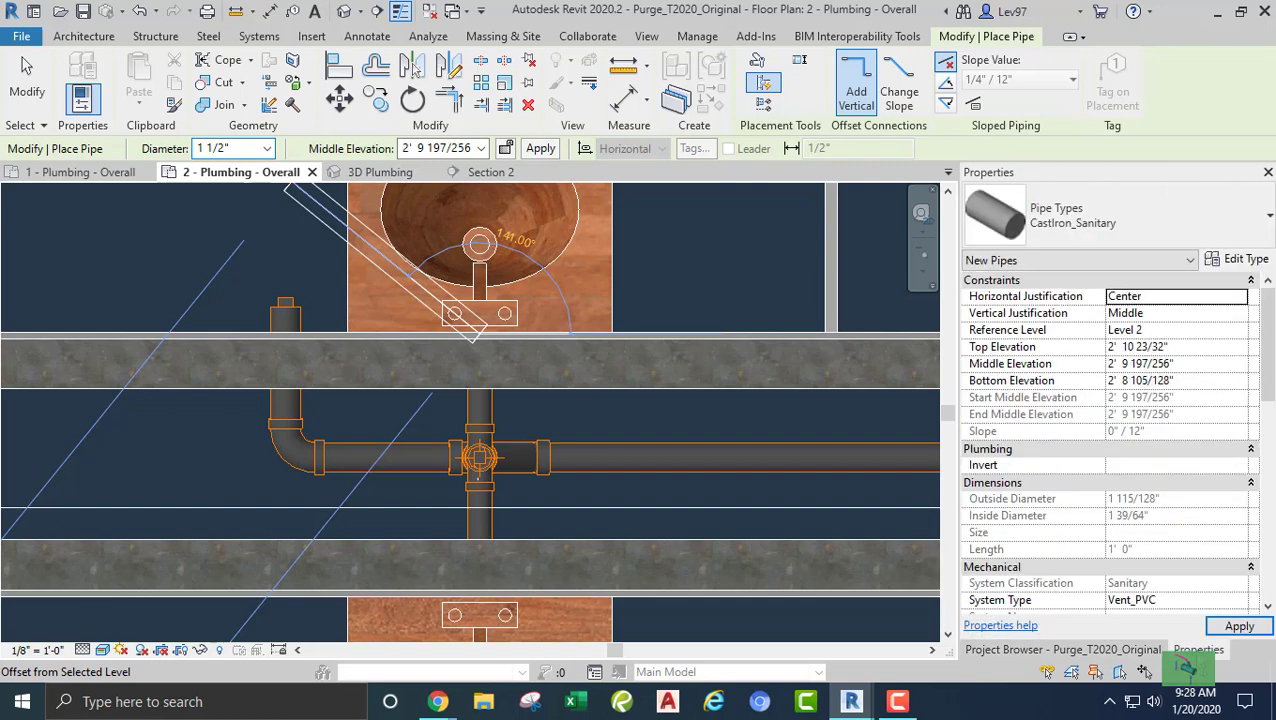
{"action": "left_click", "coordinate": [1110, 218]}
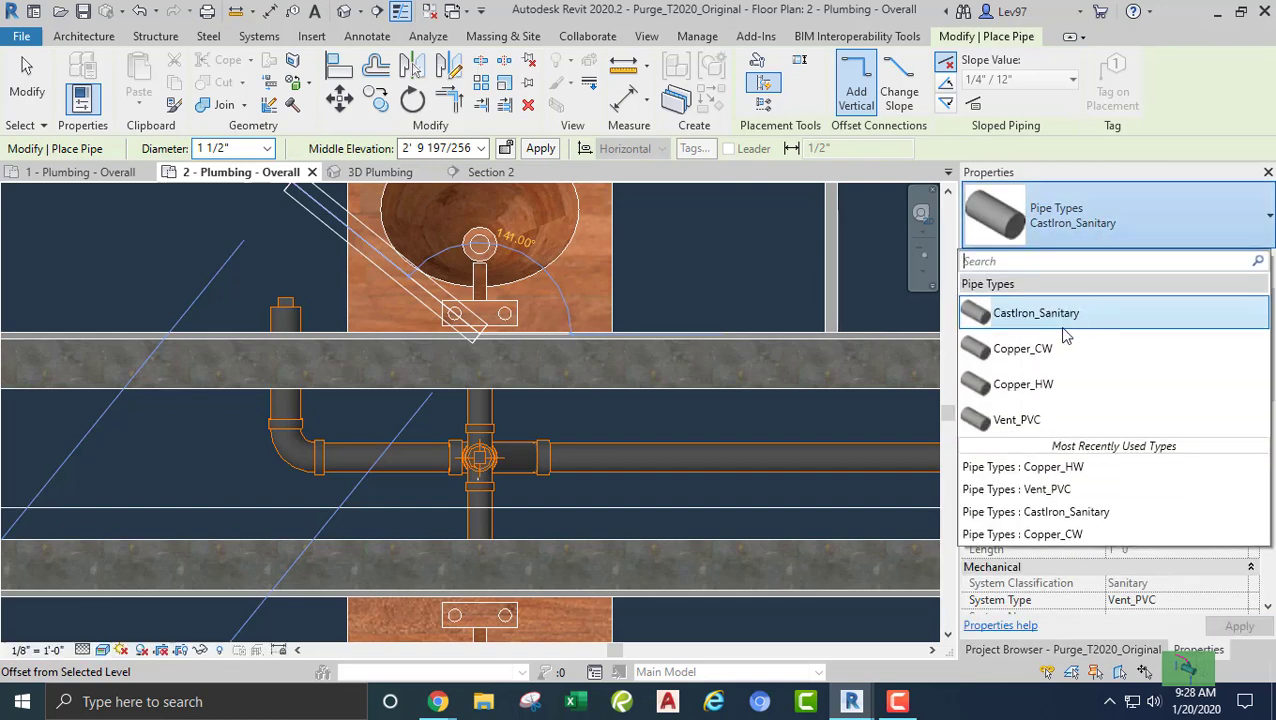
{"action": "left_click", "coordinate": [1045, 421]}
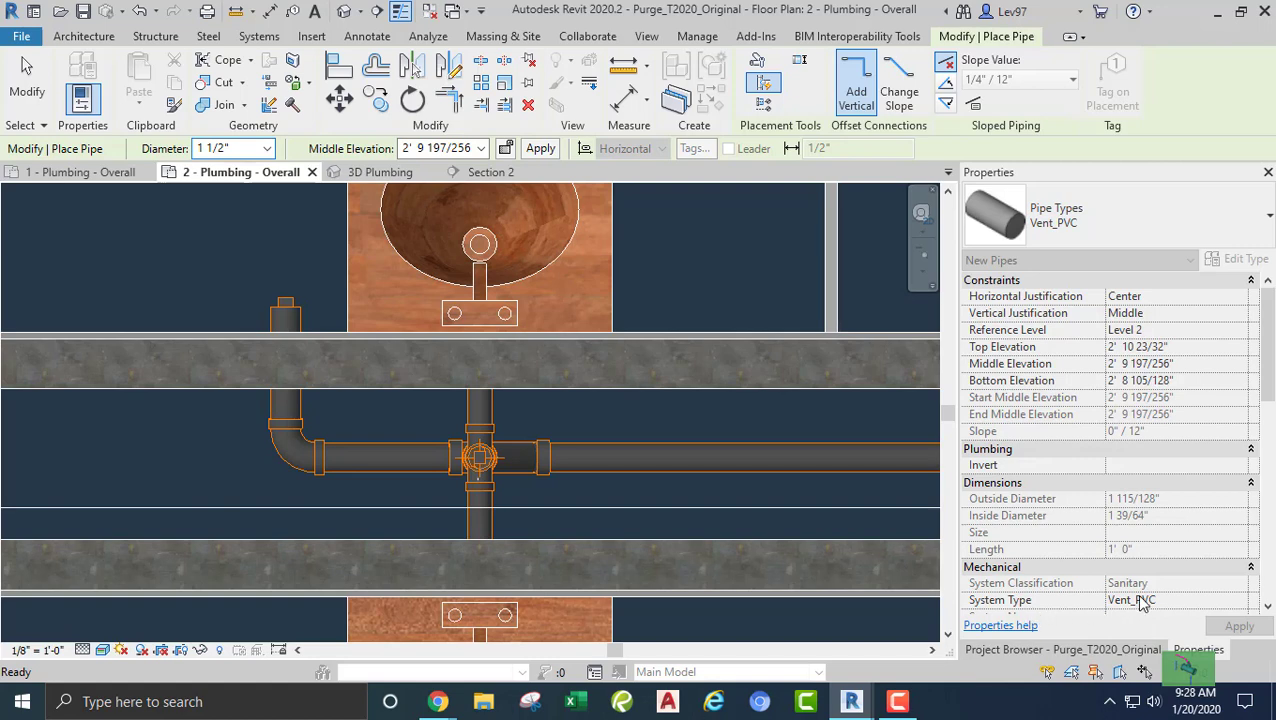
{"action": "left_click", "coordinate": [479, 338]}
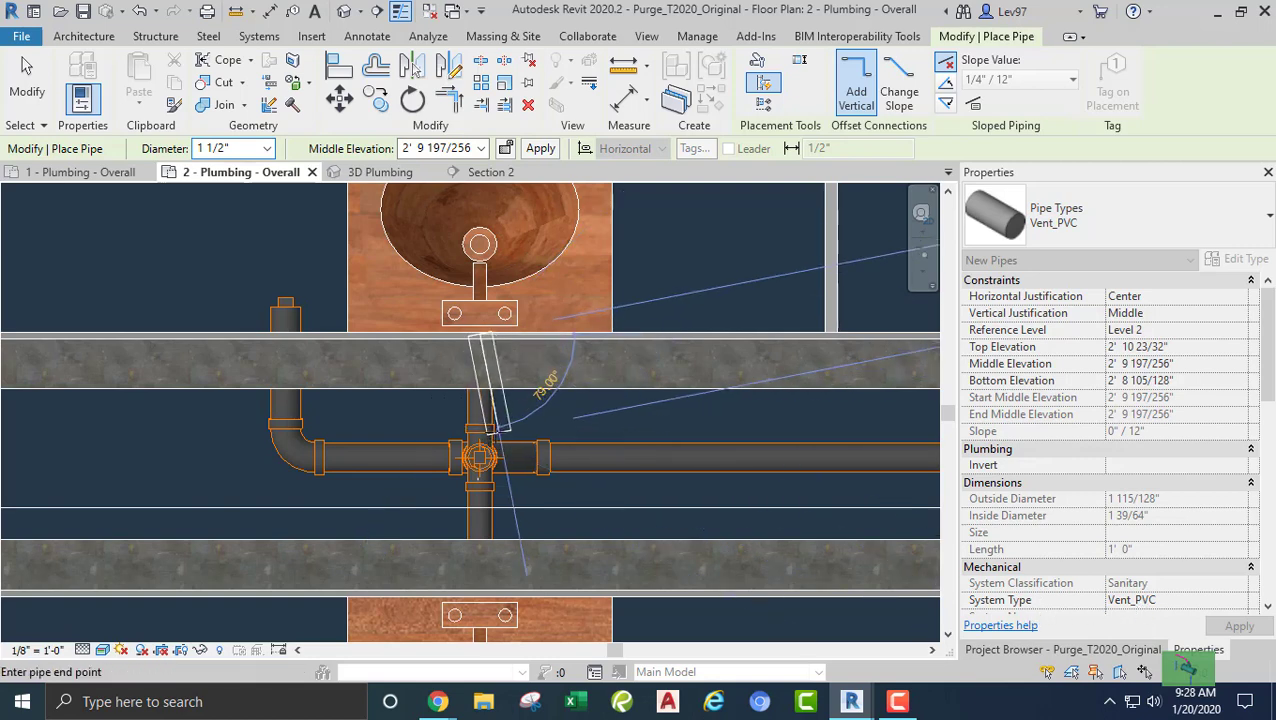
{"action": "left_click", "coordinate": [479, 408]}
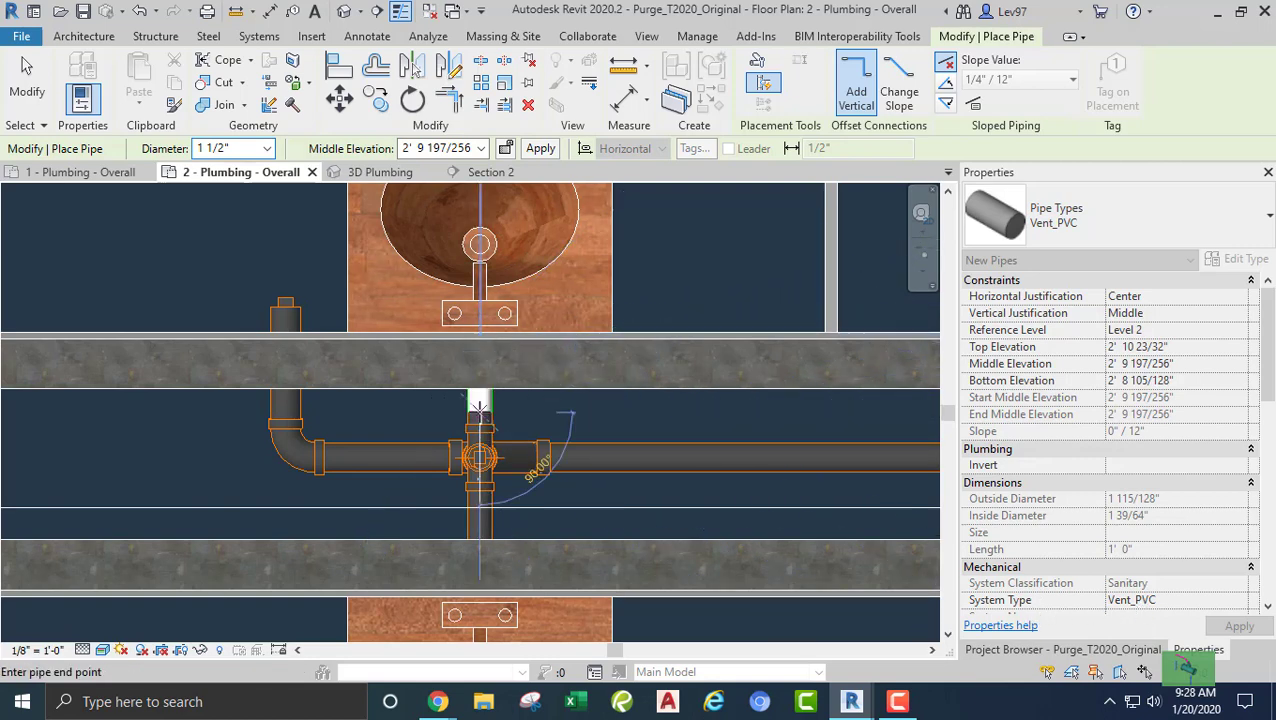
{"action": "key", "text": "Escape"}
{"action": "key", "text": "Escape"}
- Draw a 1 1/2" Vent_PVC pipe from the lower lavatory's vent connector through its wall into the chase
{"action": "scroll", "coordinate": [435, 399], "scroll_direction": "down", "scroll_amount": 1}
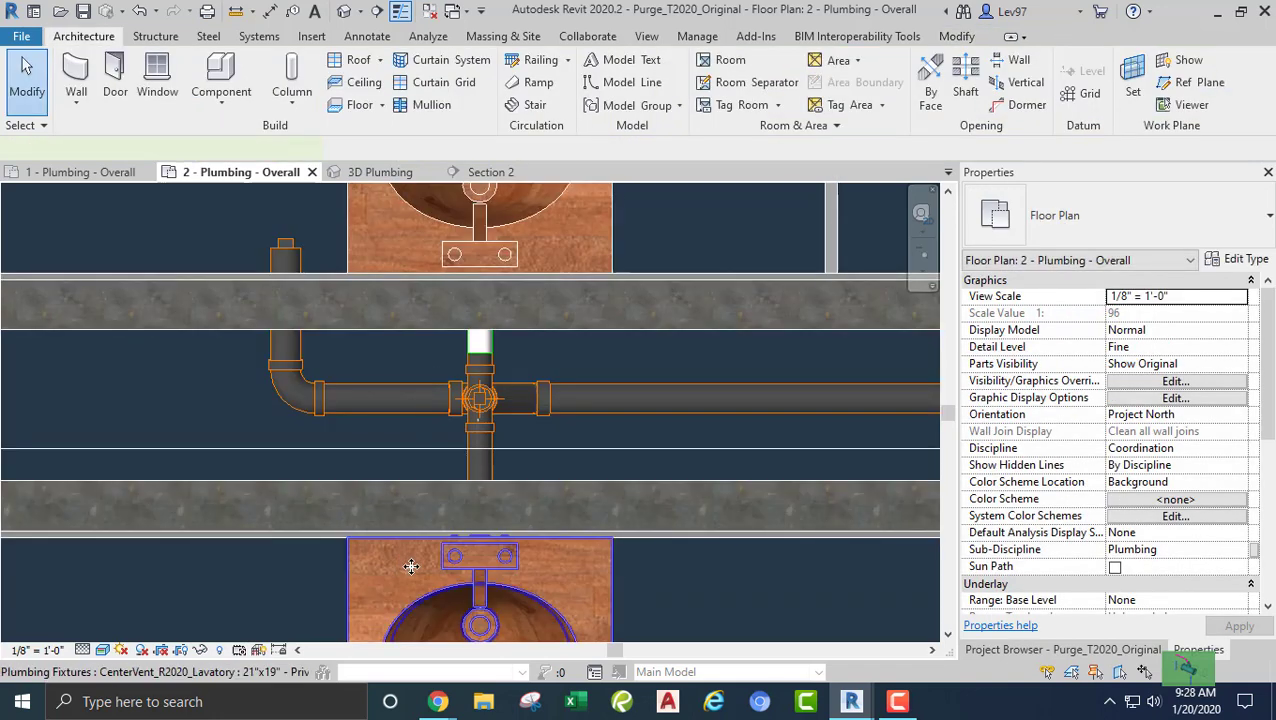
{"action": "left_click", "coordinate": [484, 543]}
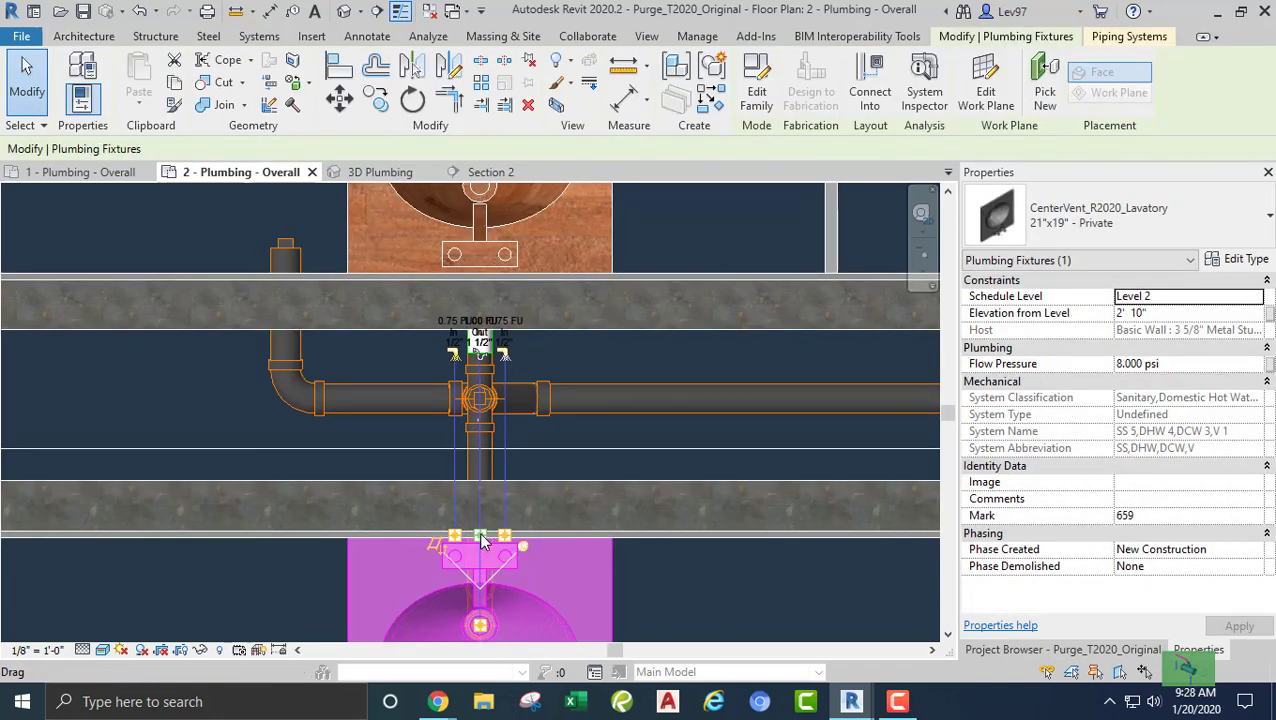
{"action": "right_click", "coordinate": [481, 540]}
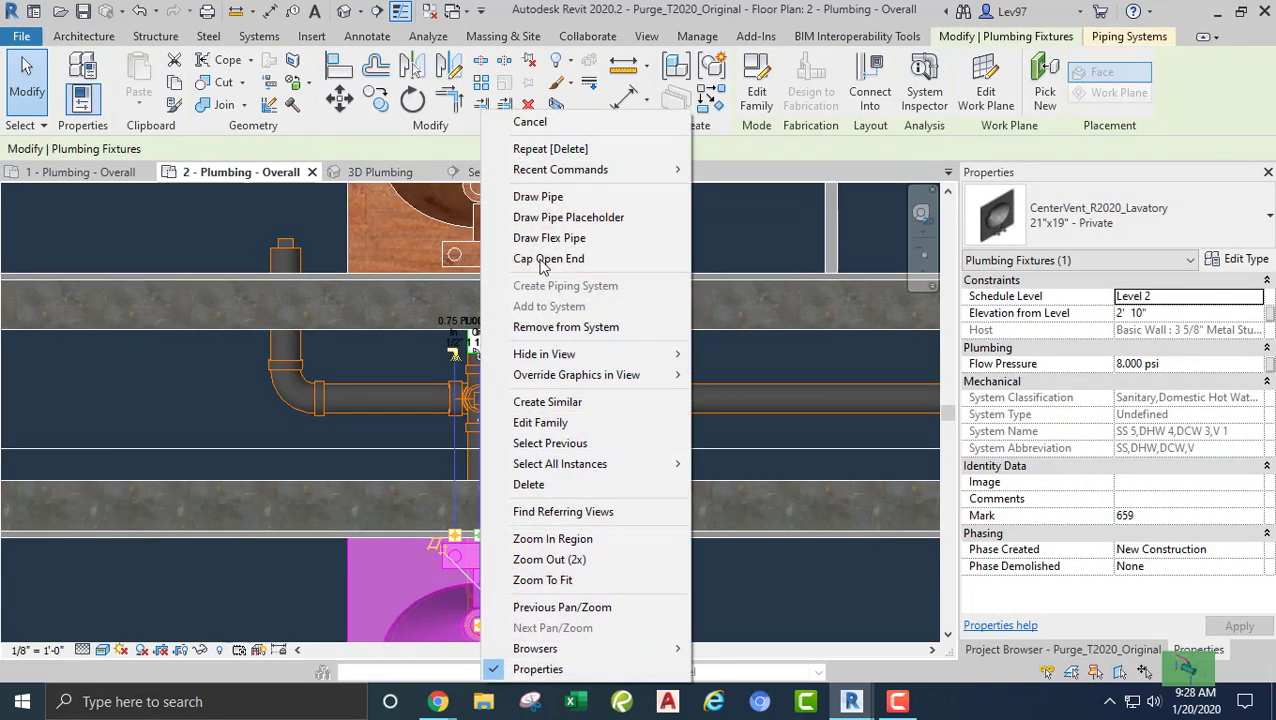
{"action": "left_click", "coordinate": [547, 197]}
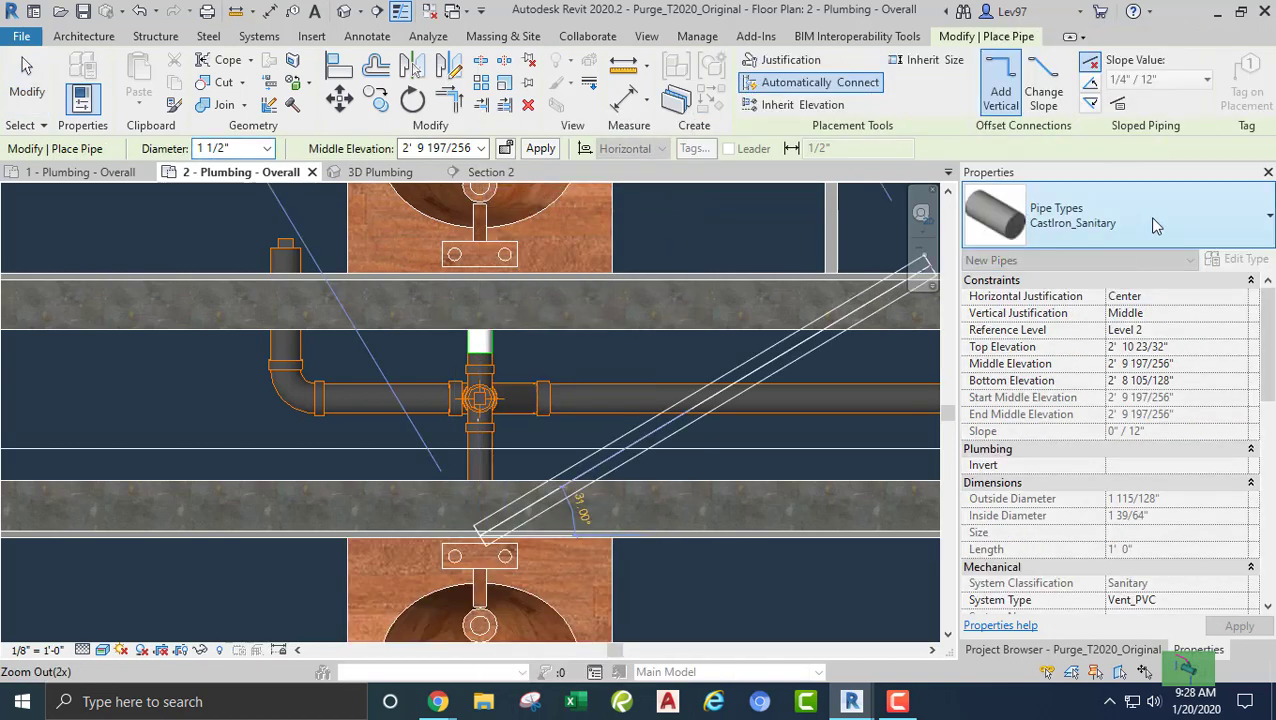
{"action": "left_click", "coordinate": [1155, 225]}
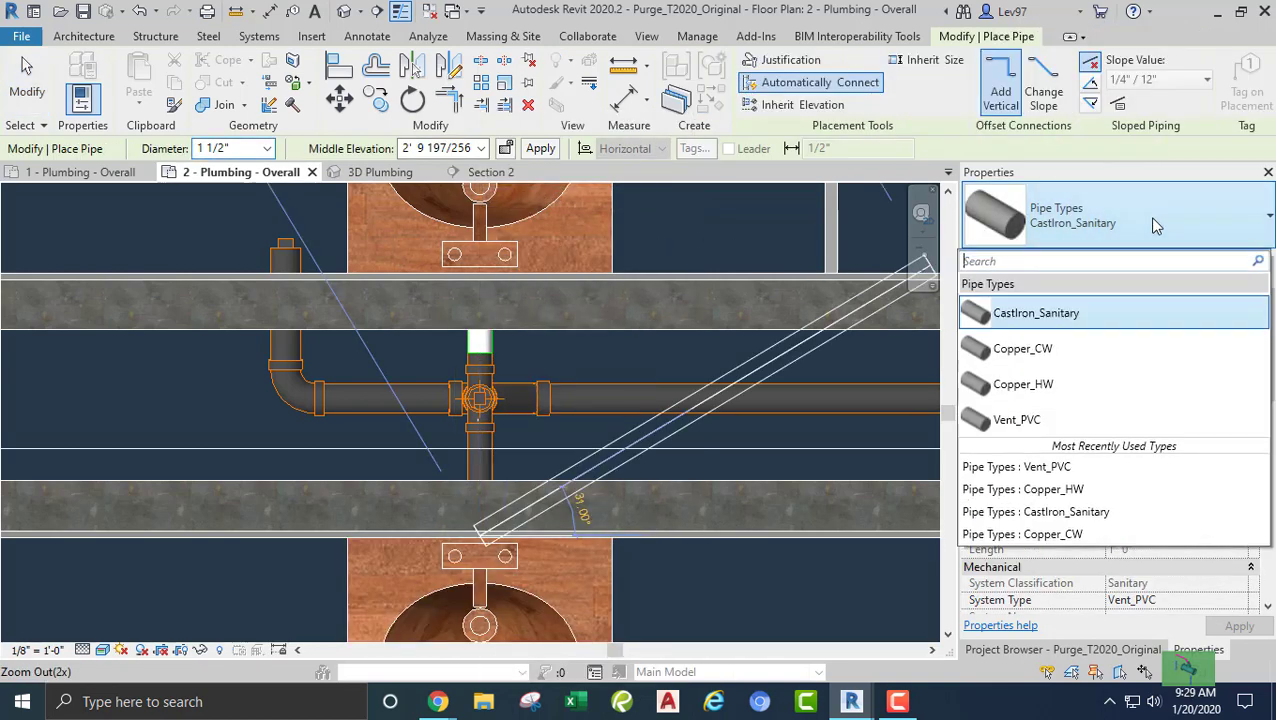
{"action": "left_click", "coordinate": [1040, 424]}
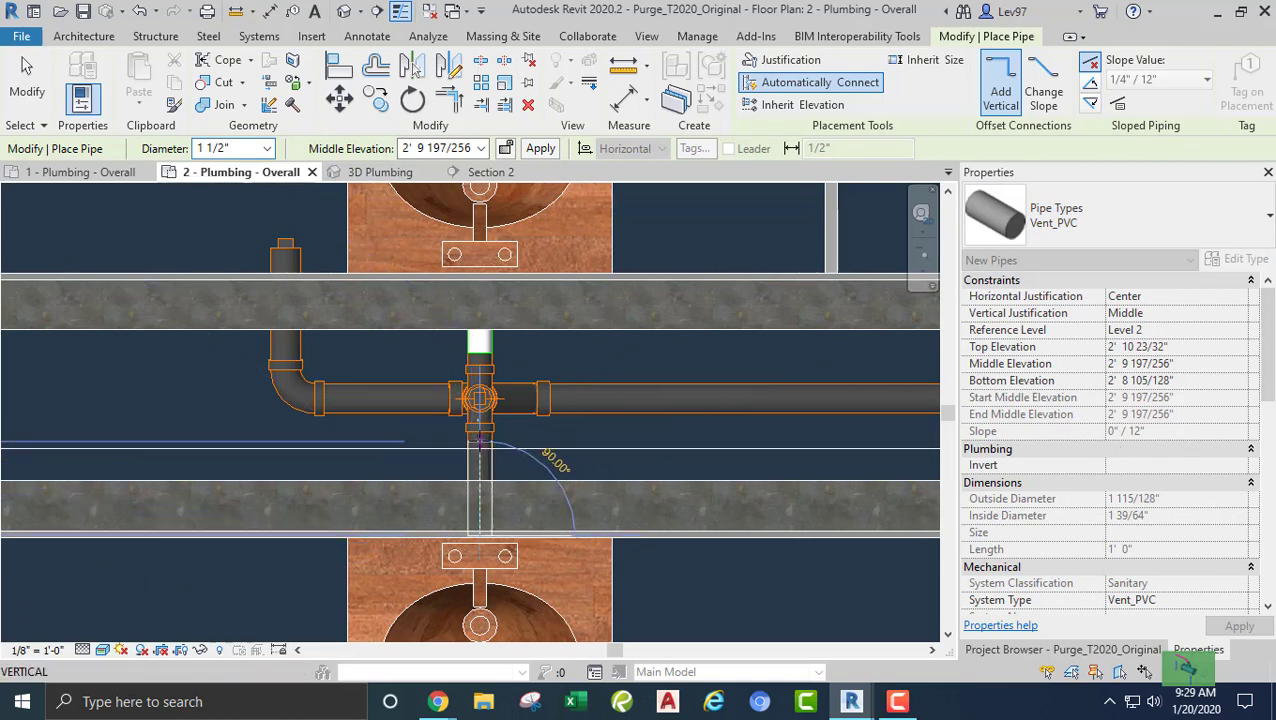
{"action": "left_click", "coordinate": [480, 442]}
{"action": "key", "text": "Escape"}
{"action": "key", "text": "Escape"}
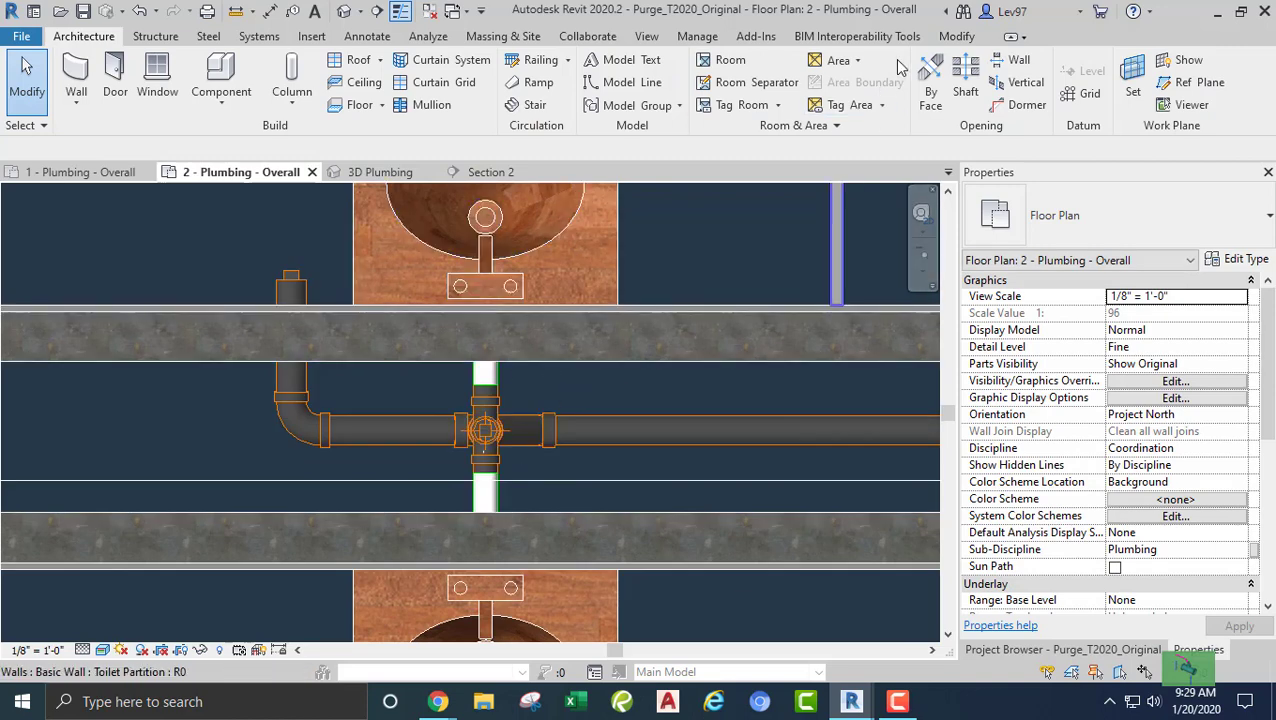
- Join the two lavatory vent pipes into one straight pipe across the chase with Trim/Extend to Corner
{"action": "left_click", "coordinate": [956, 36]}
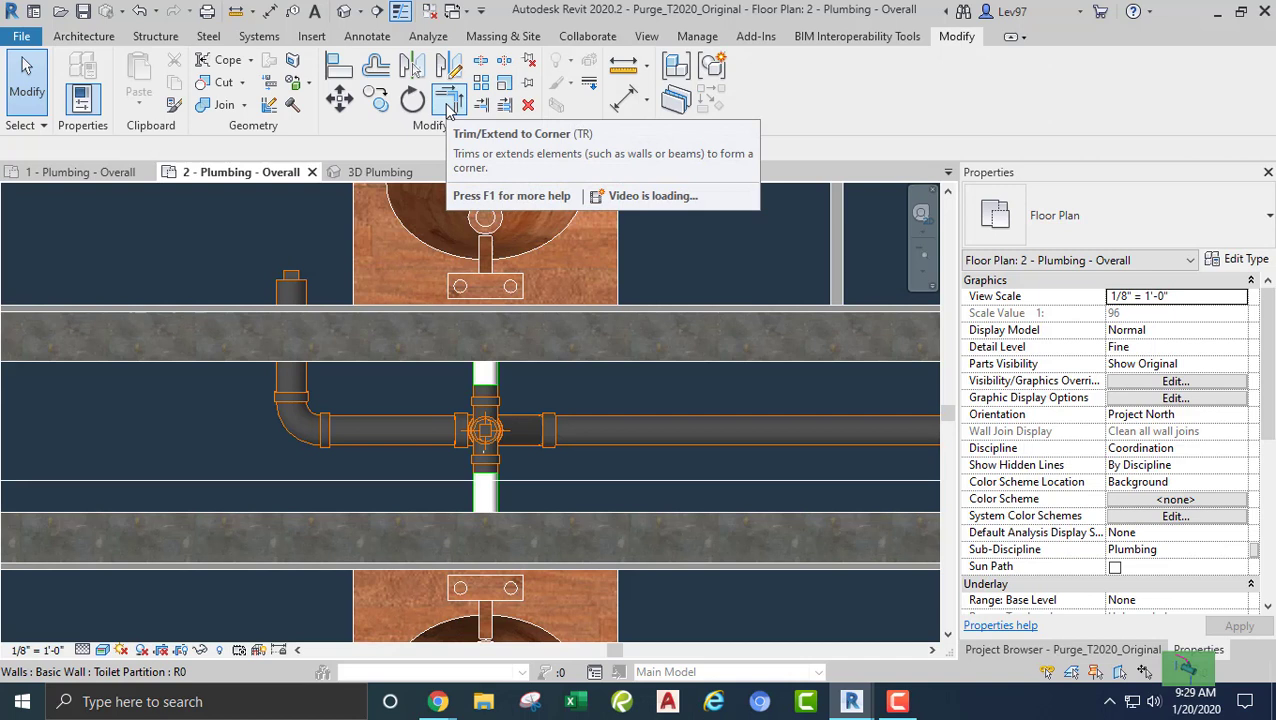
{"action": "left_click", "coordinate": [447, 104]}
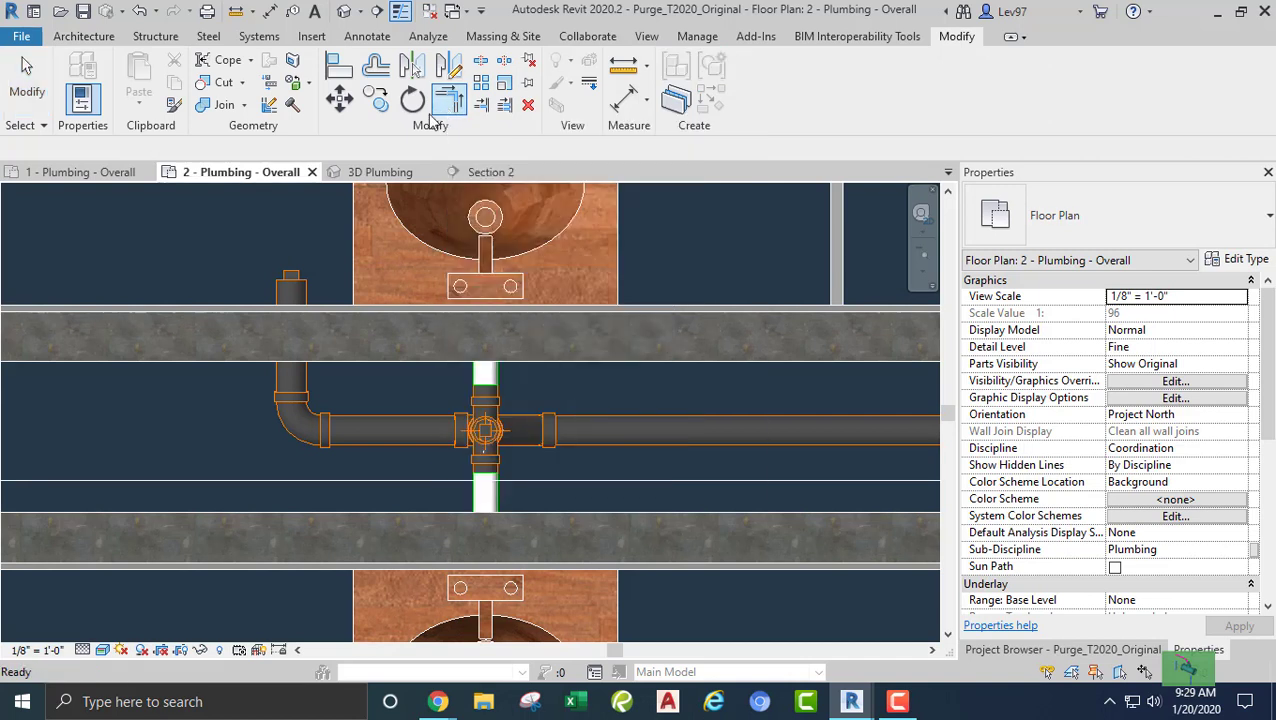
{"action": "left_click", "coordinate": [485, 385]}
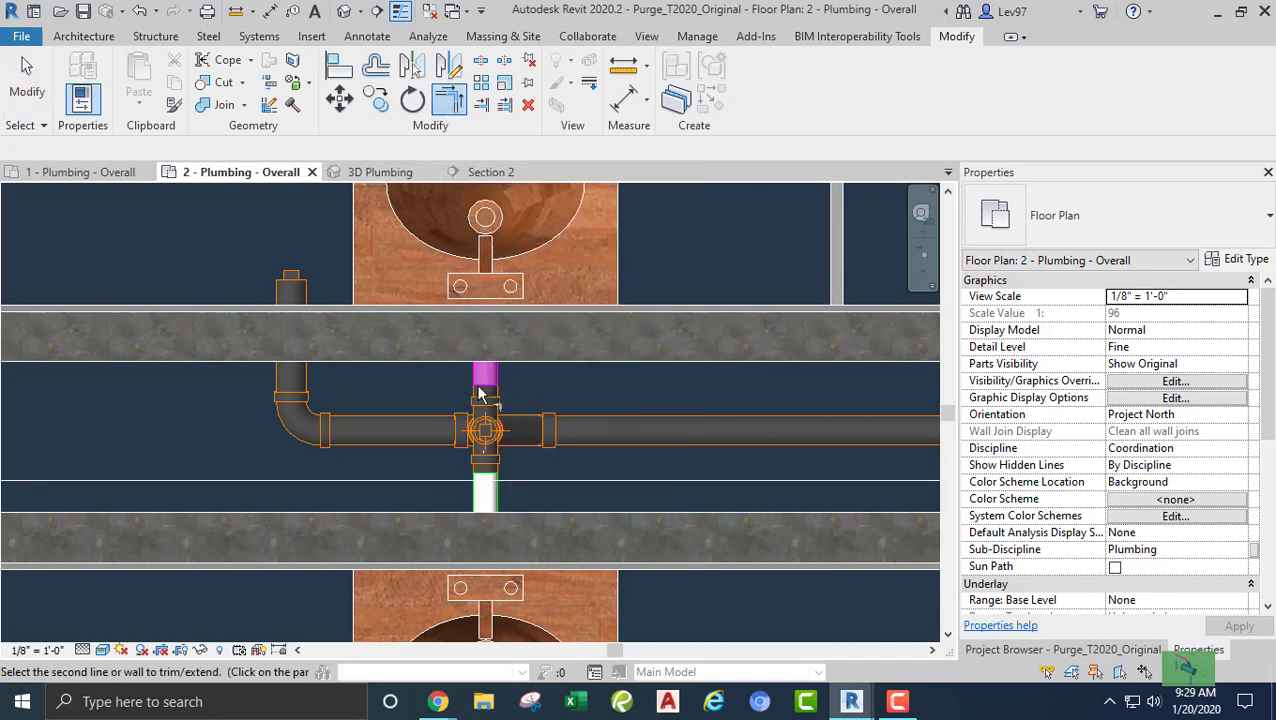
{"action": "left_click", "coordinate": [488, 494]}
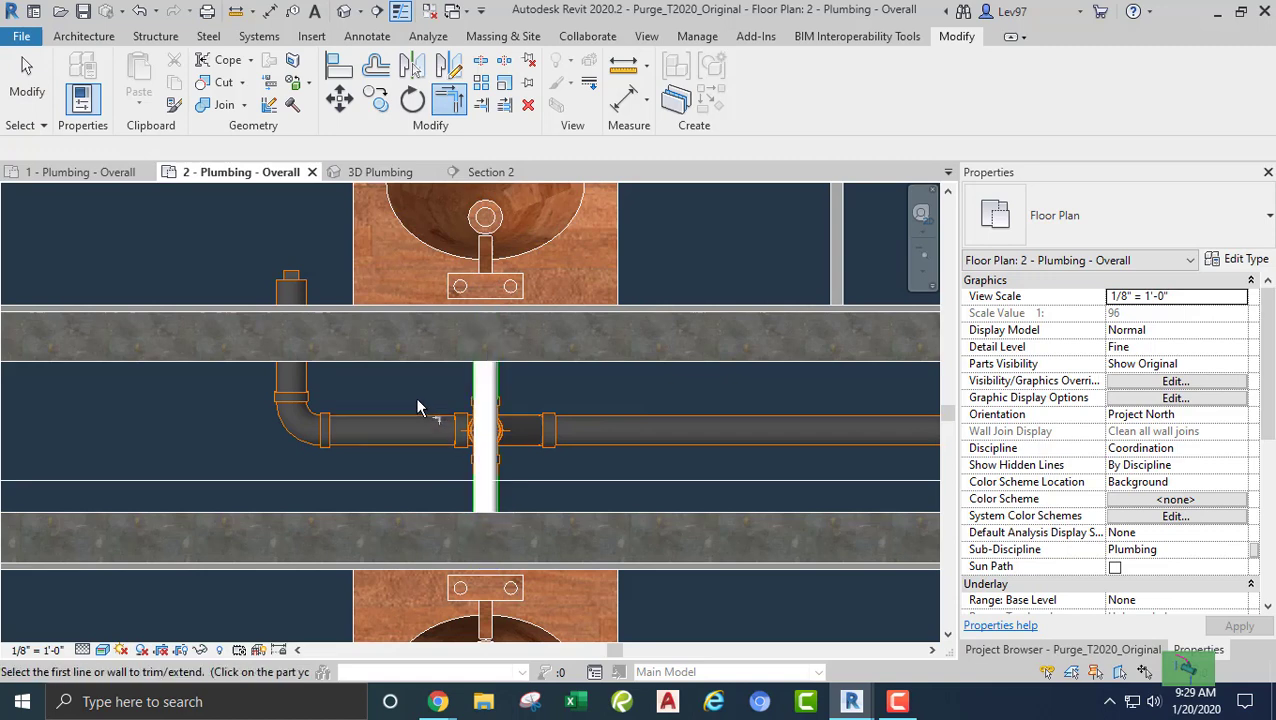
{"action": "key", "text": "Escape"}
{"action": "middle_click_drag", "start_coordinate": [433, 405], "coordinate": [419, 430]}
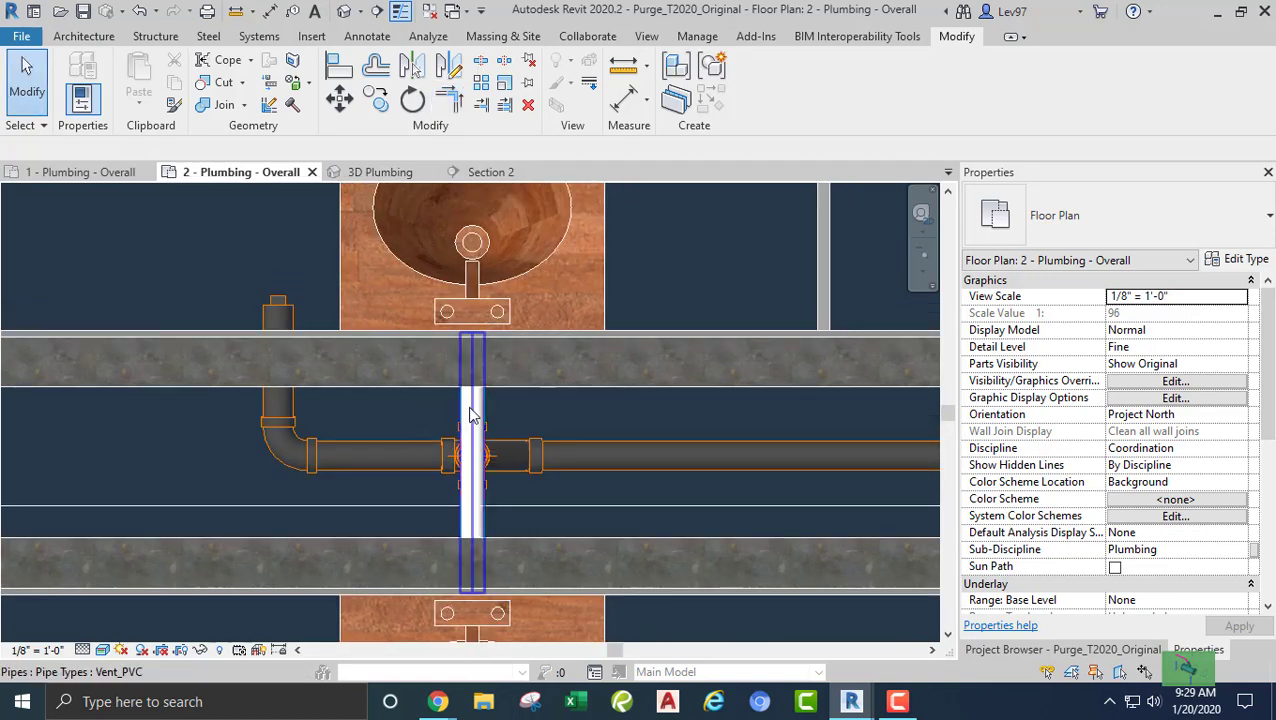
- From the joined lavatory vent's midpoint, raise a 1 1/2" Vent_PVC pipe to an 11' 0" middle elevation and run it at 45° over the upper wall
{"action": "left_click", "coordinate": [474, 415]}
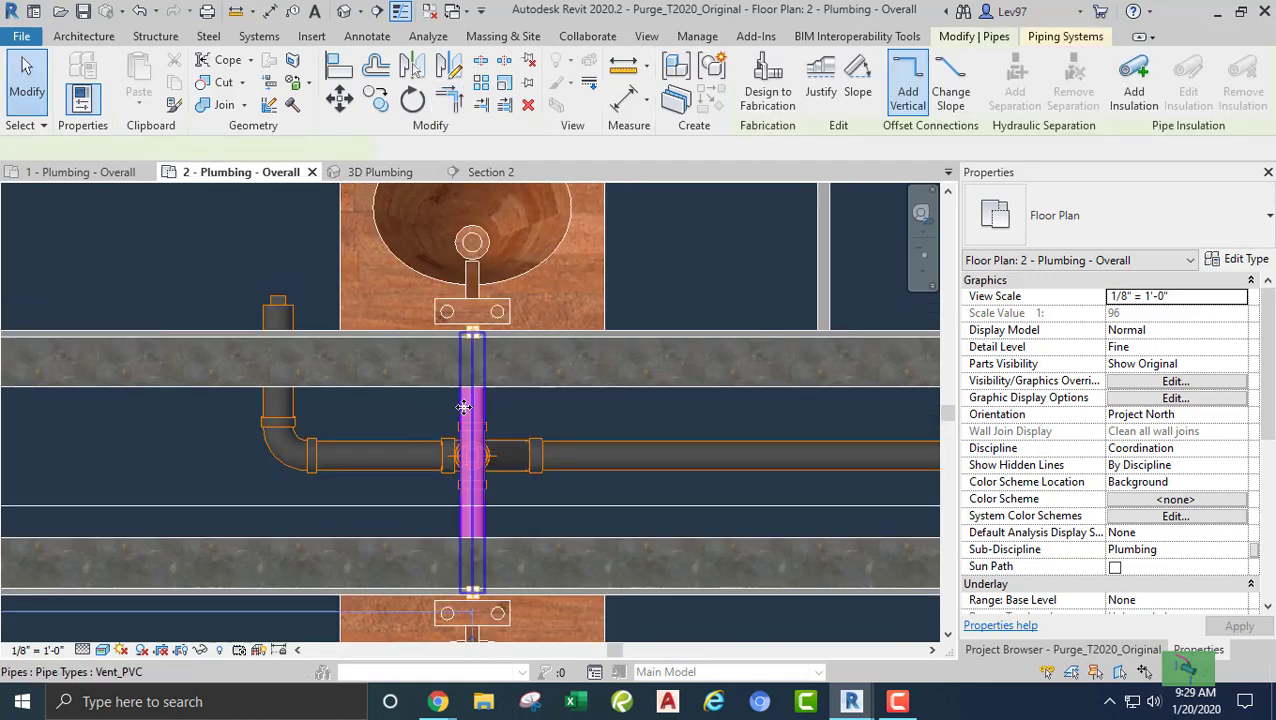
{"action": "right_click", "coordinate": [472, 459]}
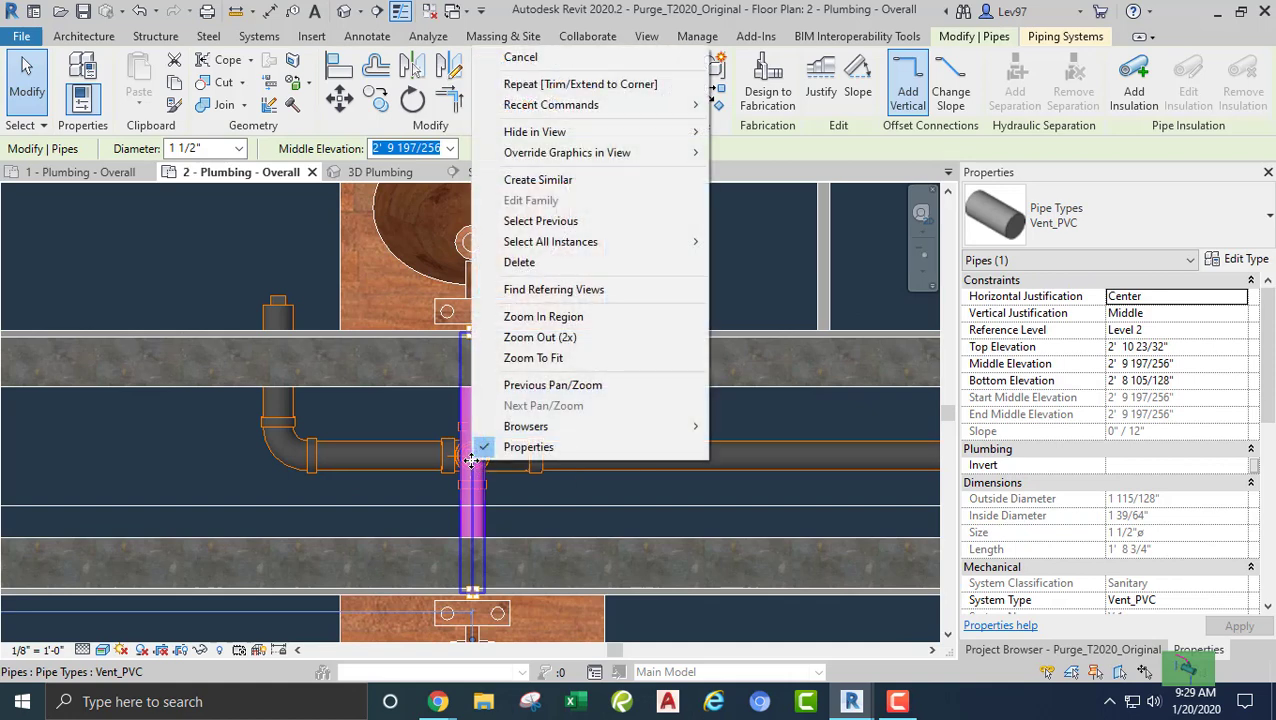
{"action": "left_click", "coordinate": [531, 186]}
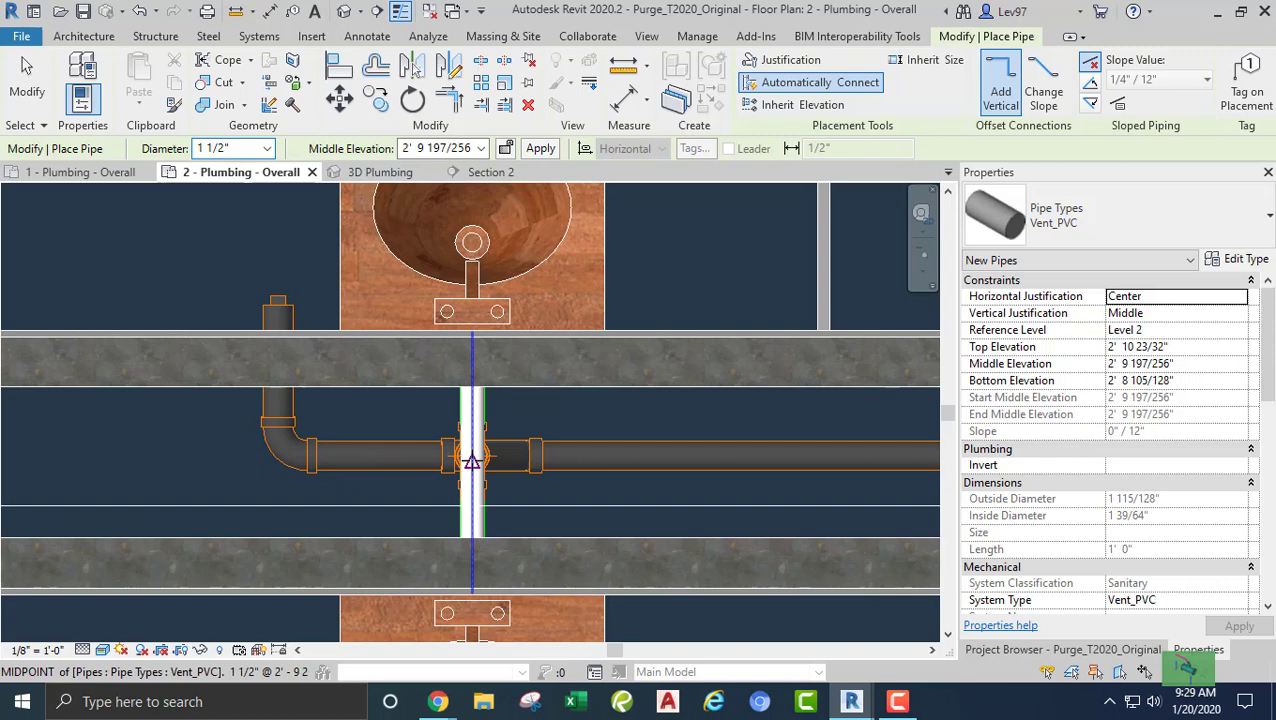
{"action": "left_click", "coordinate": [472, 458]}
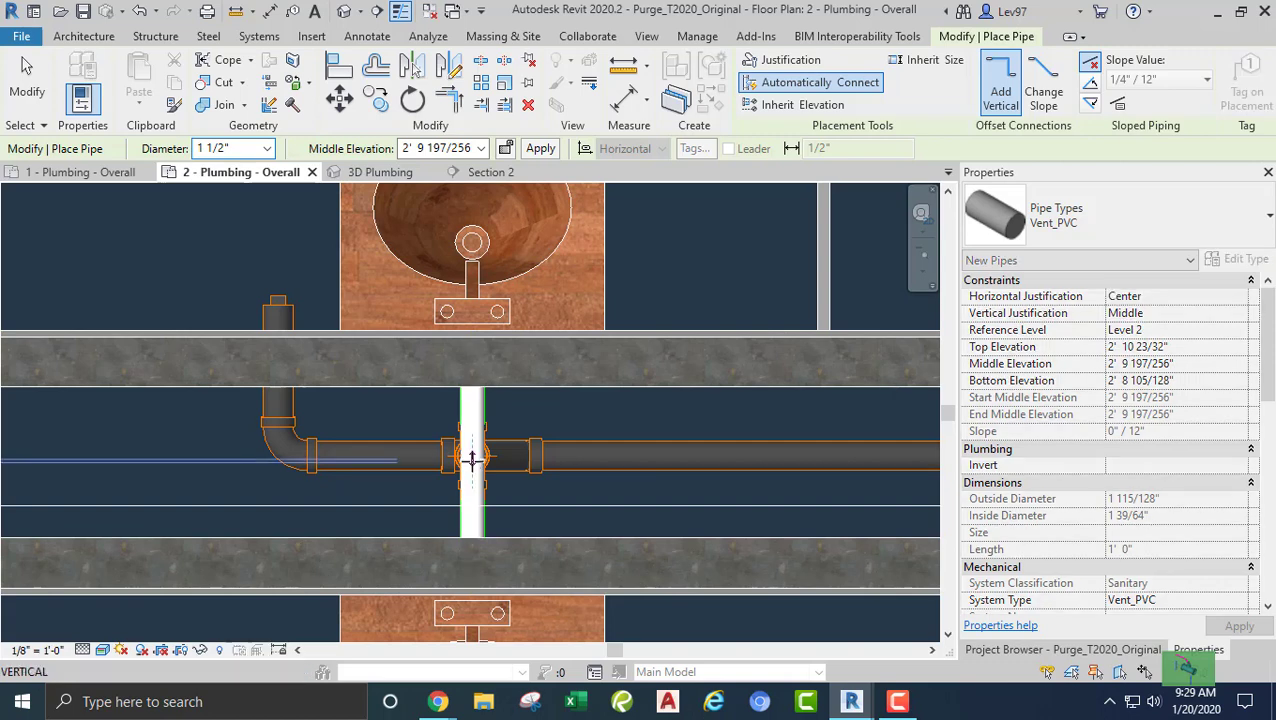
{"action": "left_click", "coordinate": [438, 149]}
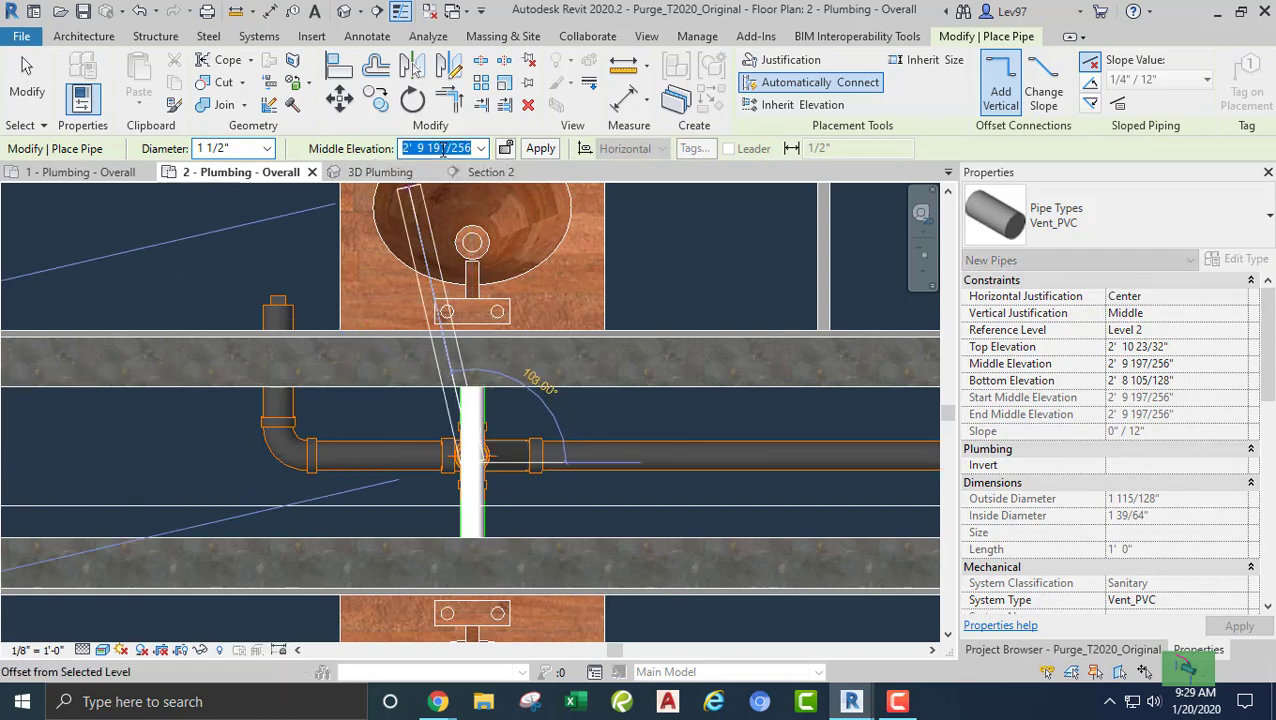
{"action": "key", "text": "Return"}
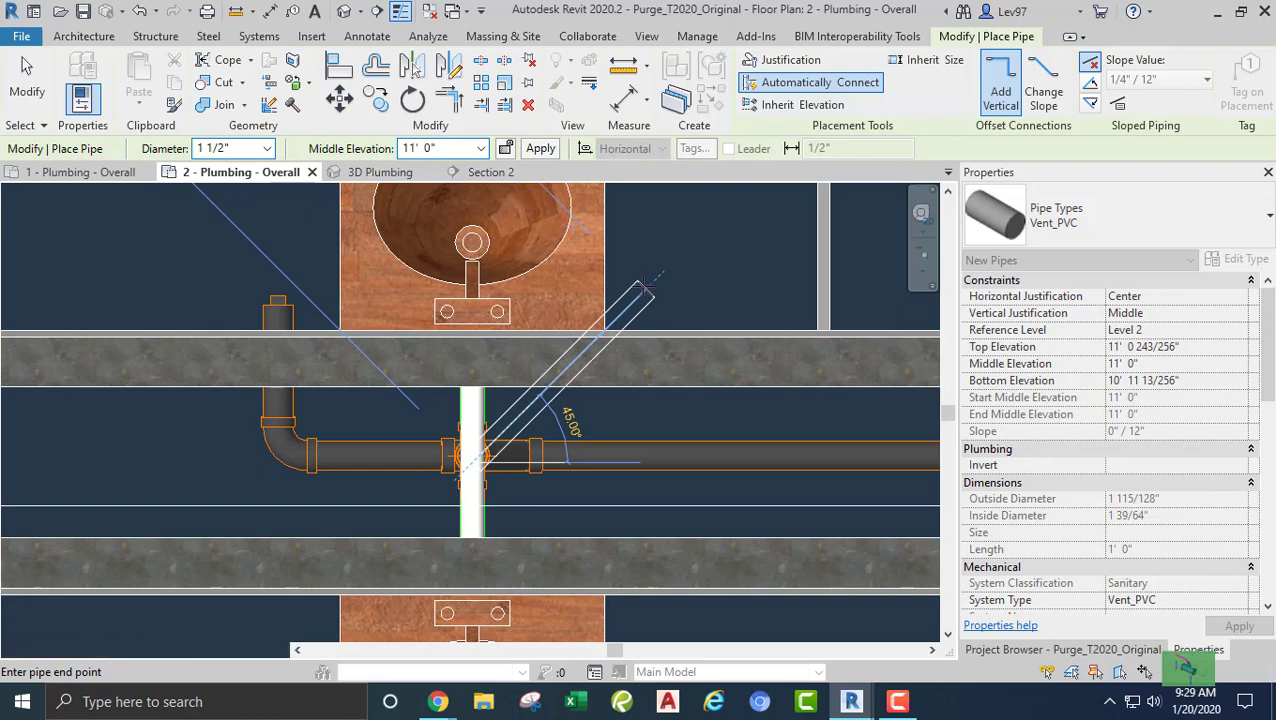
{"action": "left_click", "coordinate": [645, 290]}
- Continue the 11' 0" vent pipe horizontally past the urinal and through the partition wall, ending just short of the upper water closet
{"action": "scroll", "coordinate": [703, 287], "scroll_direction": "down", "scroll_amount": 2}
{"action": "middle_click_drag", "start_coordinate": [703, 287], "coordinate": [282, 326]}
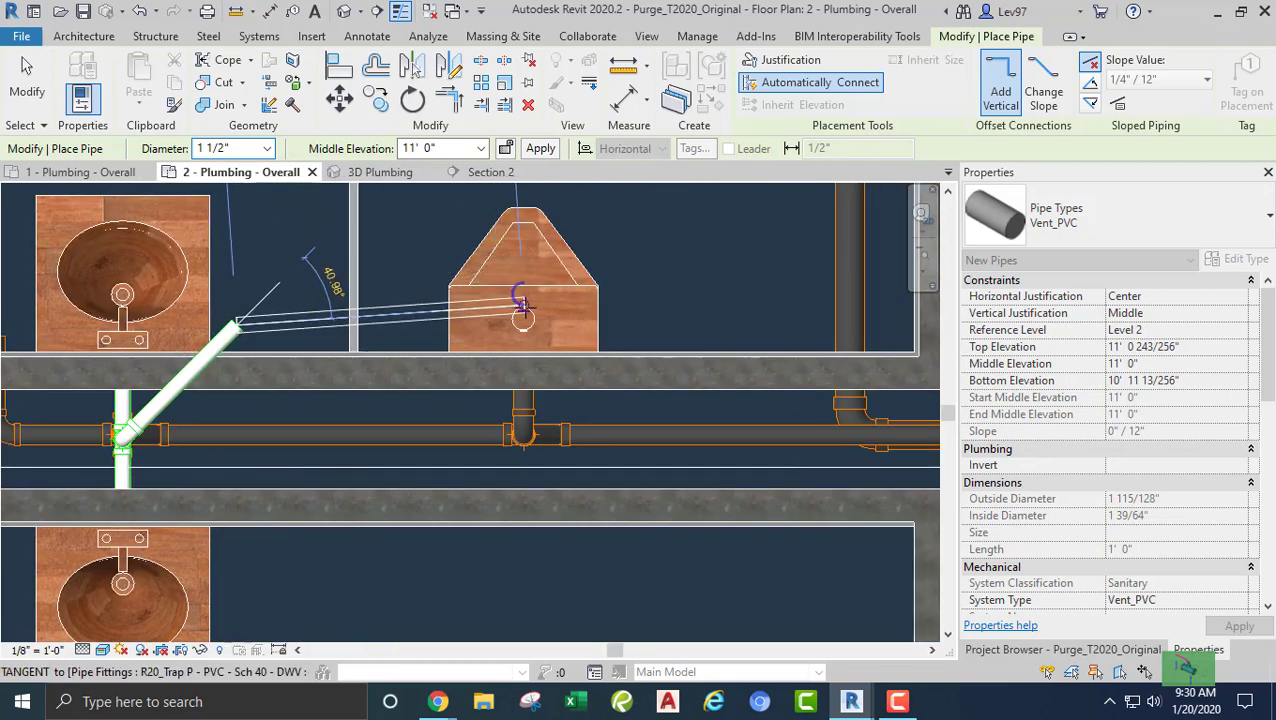
{"action": "middle_click_drag", "start_coordinate": [685, 260], "coordinate": [405, 458]}
{"action": "scroll", "coordinate": [405, 458], "scroll_direction": "down", "scroll_amount": 1}
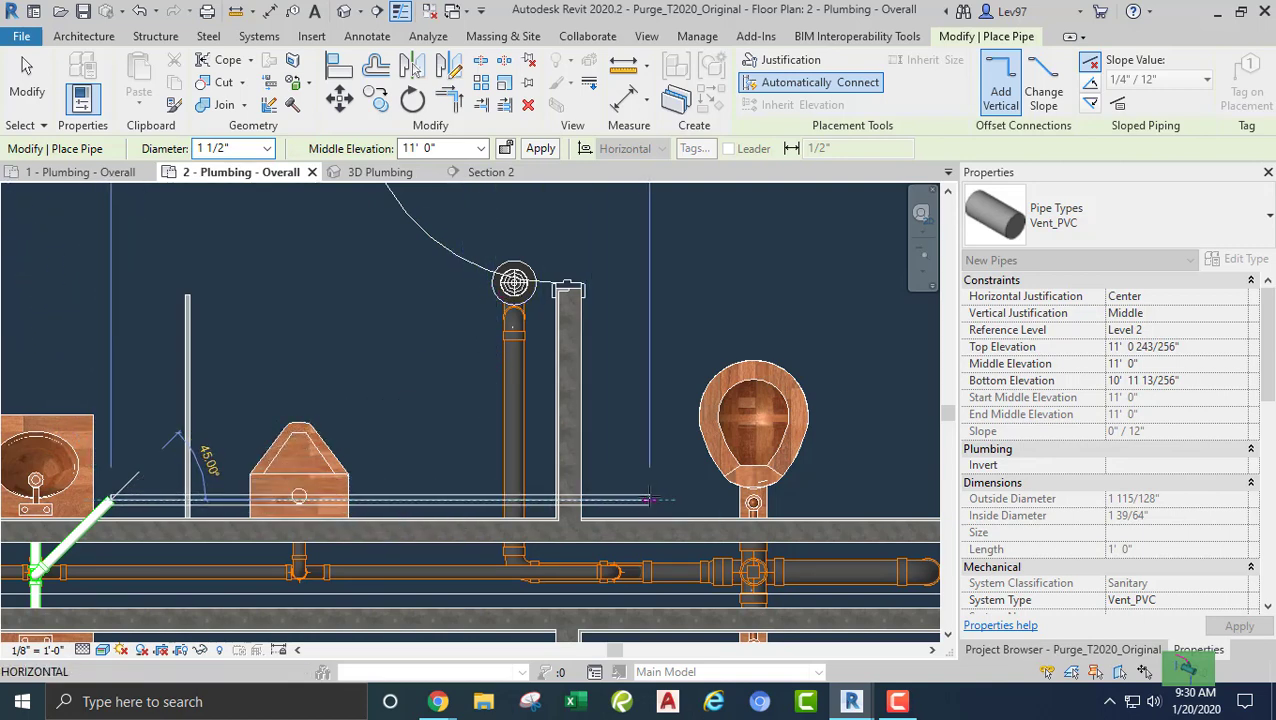
{"action": "left_click", "coordinate": [649, 499]}
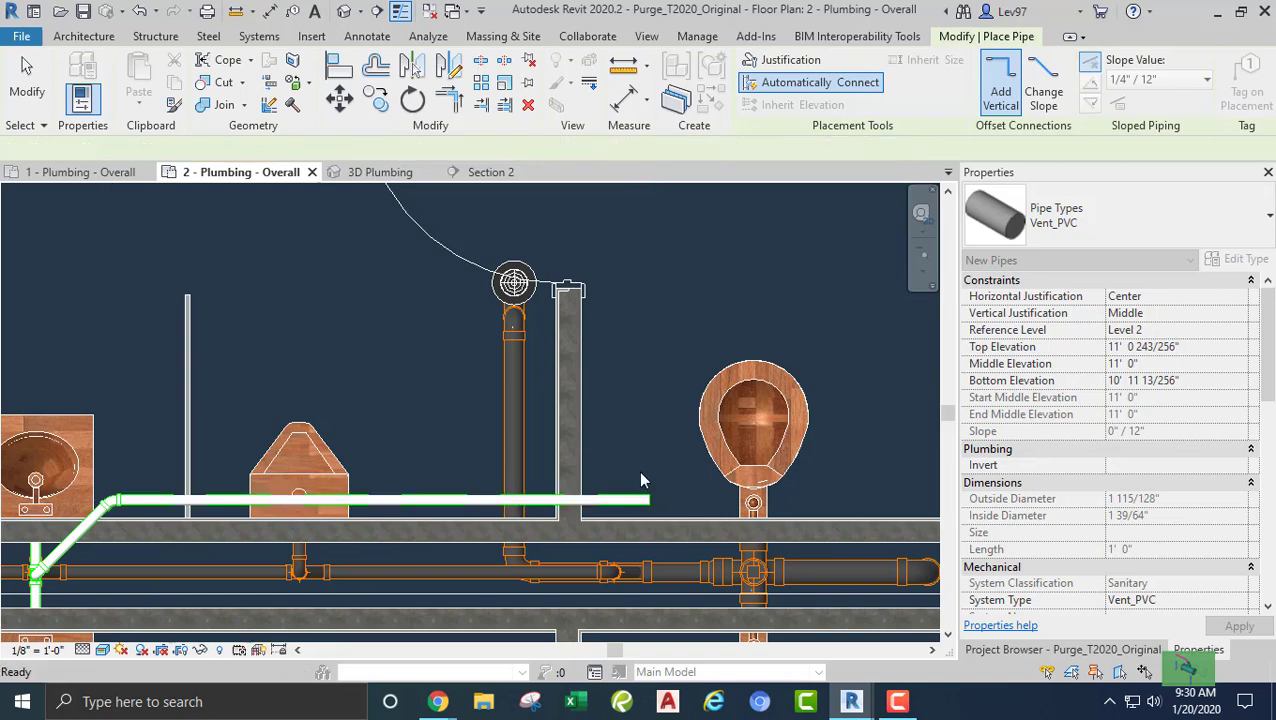
{"action": "key", "text": "Escape"}
{"action": "key", "text": "Escape"}
- Draw a 1 1/2" Vent_PVC pipe from the urinal's vent connector through the wall into the chase, ending above the waste fitting
{"action": "middle_click_drag", "start_coordinate": [645, 402], "coordinate": [541, 347]}
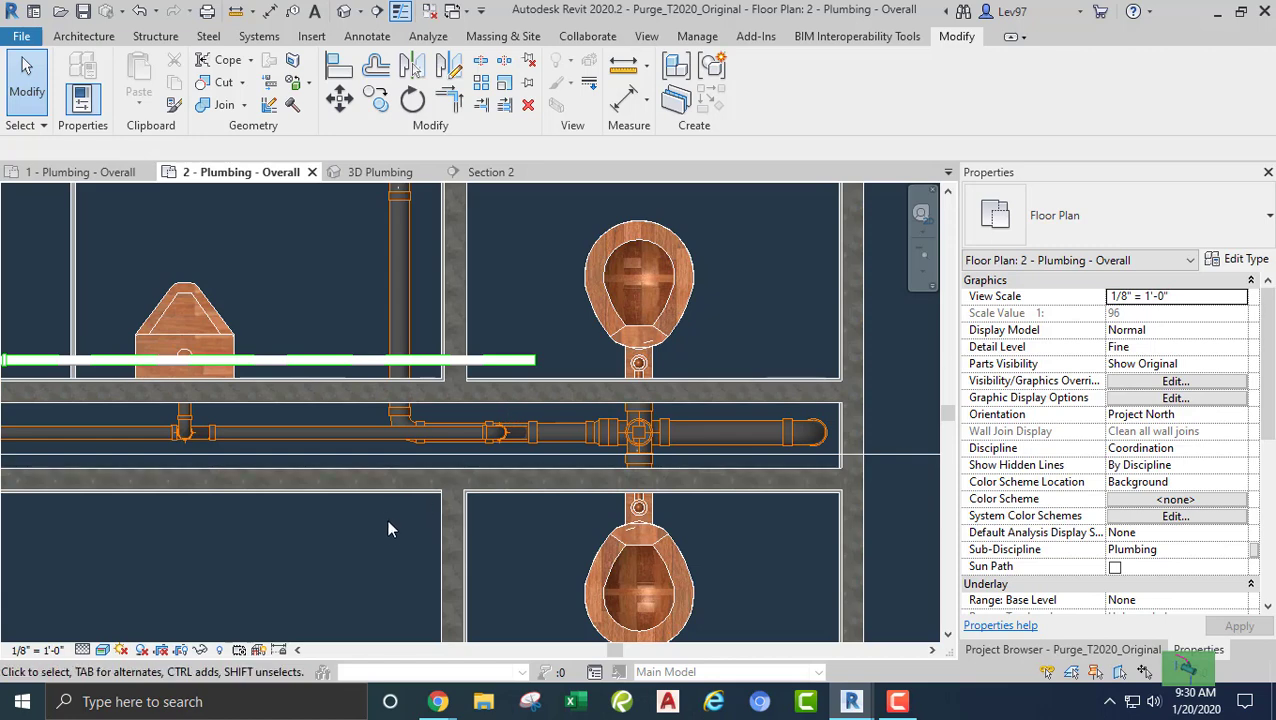
{"action": "middle_click_drag", "start_coordinate": [392, 528], "coordinate": [726, 576]}
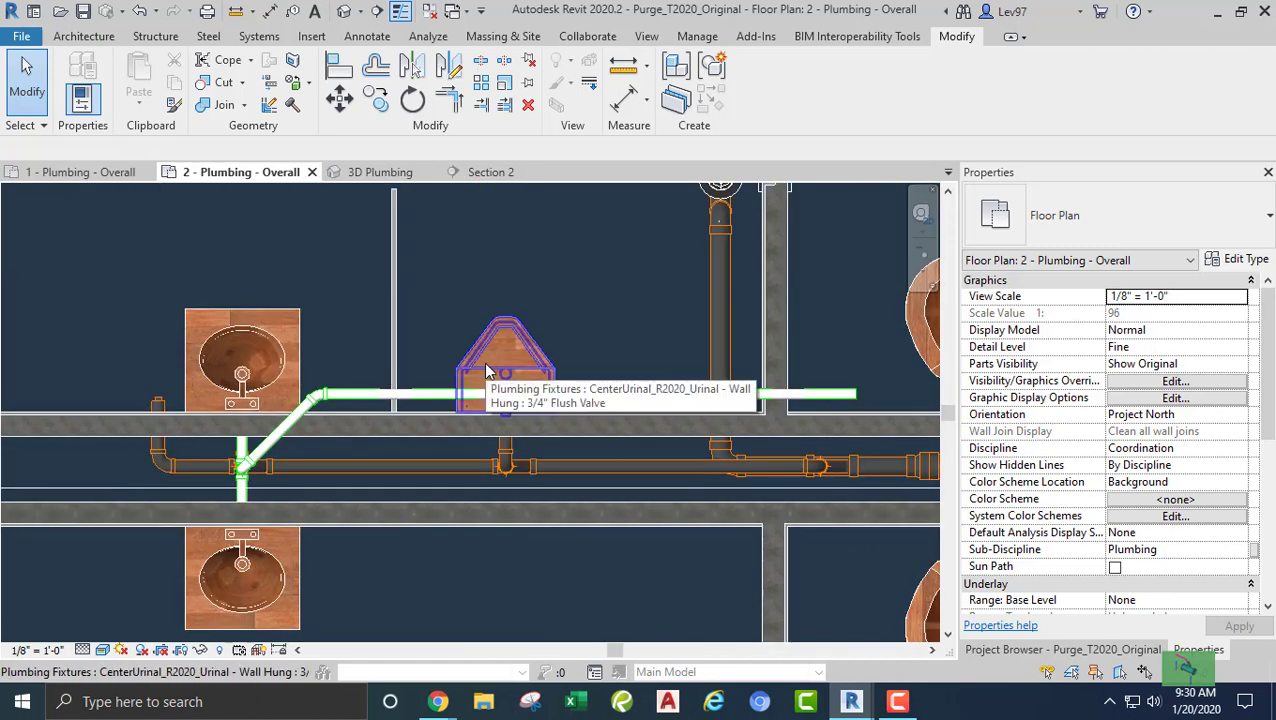
{"action": "left_click", "coordinate": [440, 365]}
{"action": "scroll", "coordinate": [443, 354], "scroll_direction": "up", "scroll_amount": 2}
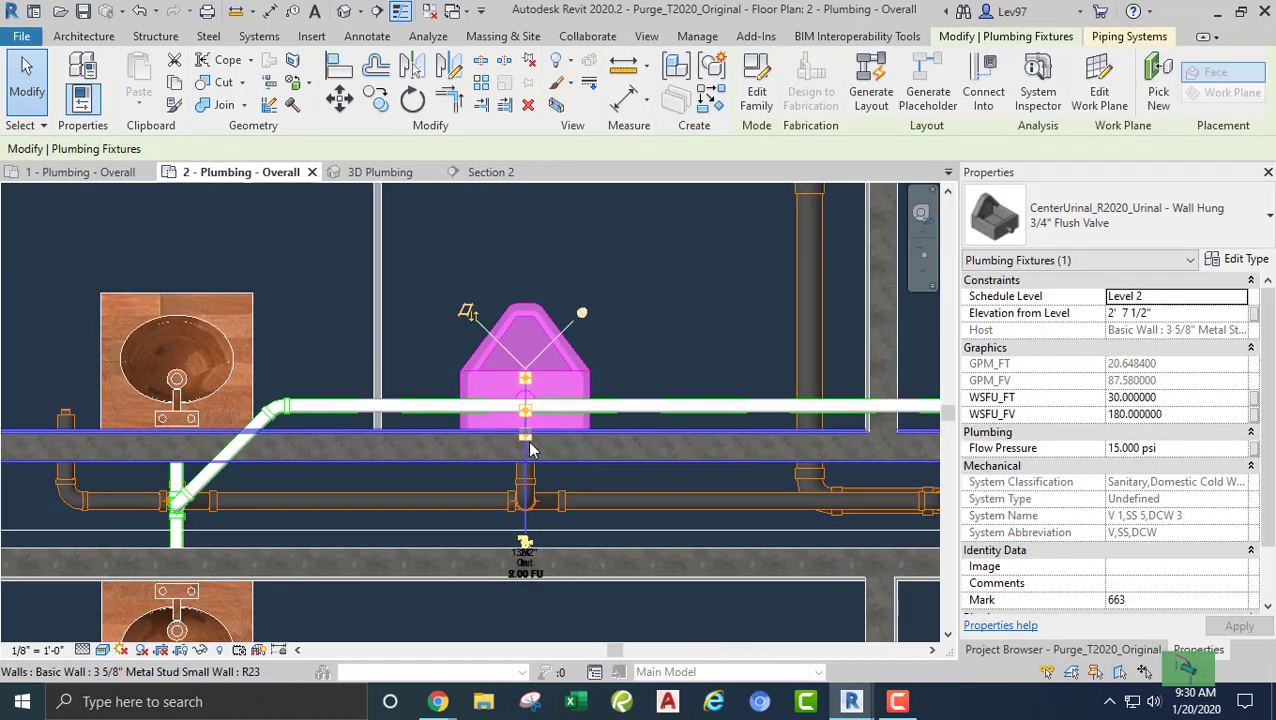
{"action": "right_click", "coordinate": [527, 443]}
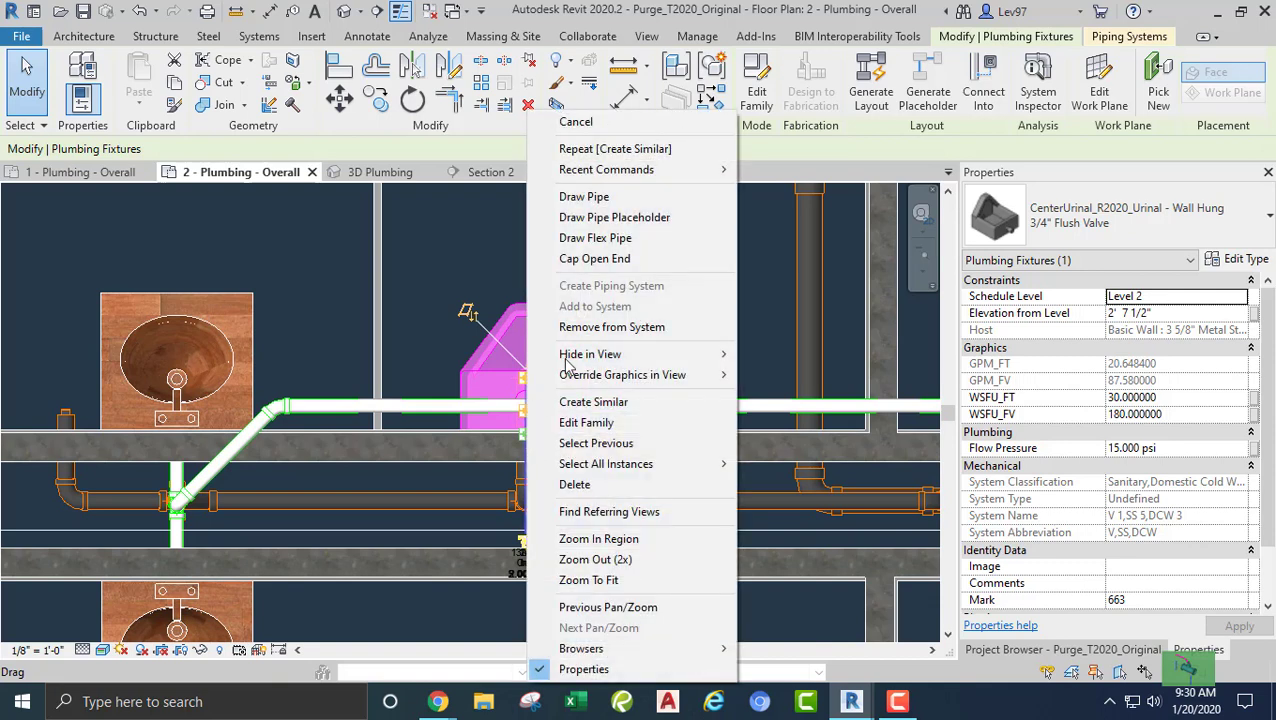
{"action": "left_click", "coordinate": [585, 197]}
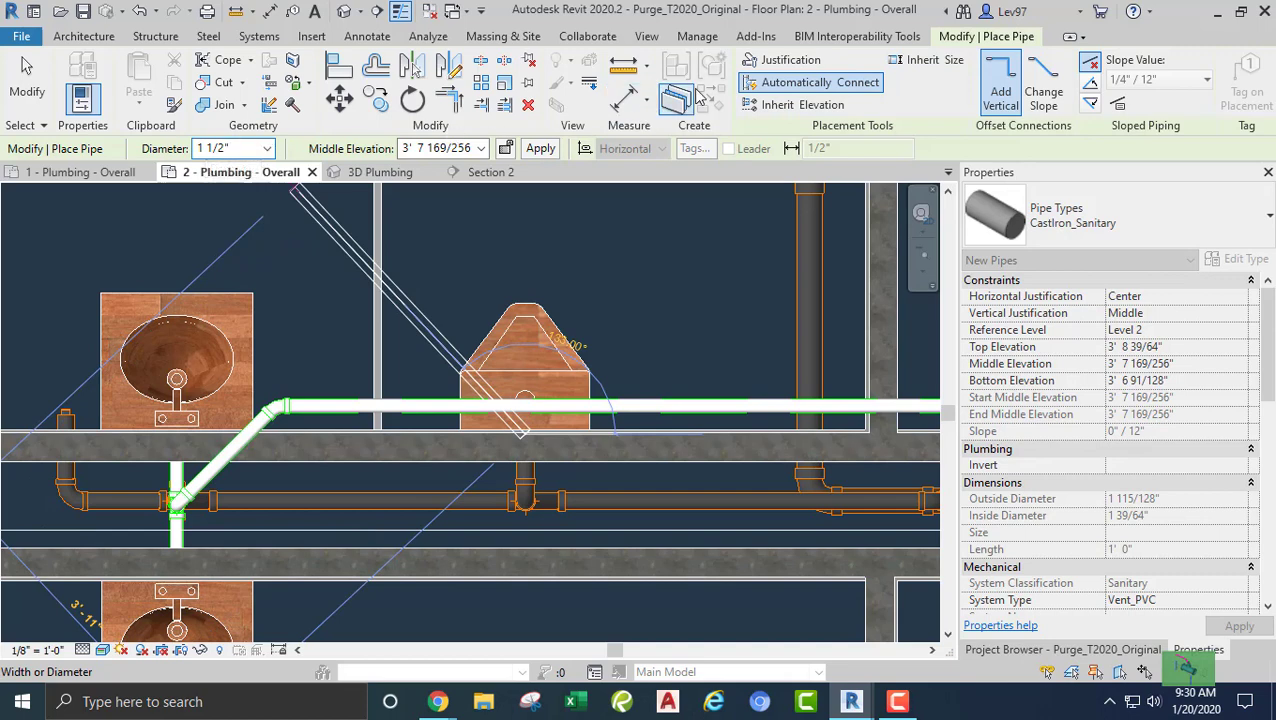
{"action": "left_click", "coordinate": [1192, 213]}
{"action": "left_click", "coordinate": [1014, 421]}
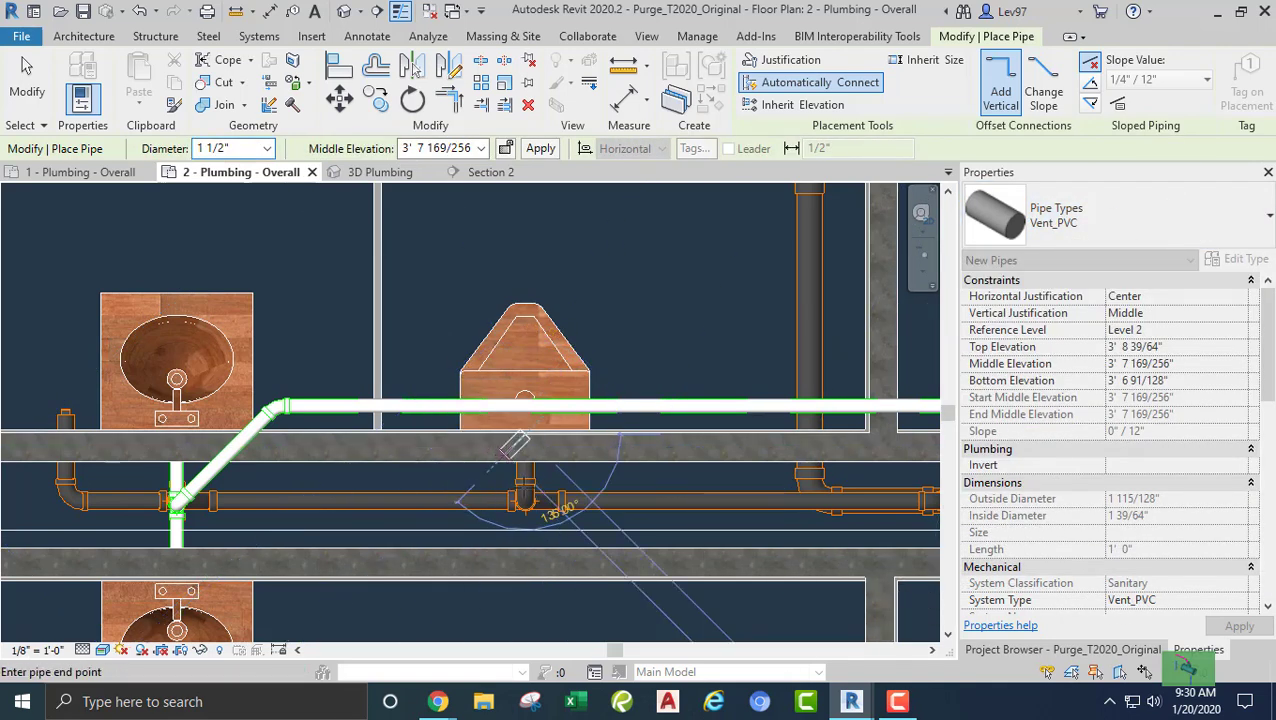
{"action": "scroll", "coordinate": [525, 490], "scroll_direction": "up", "scroll_amount": 2}
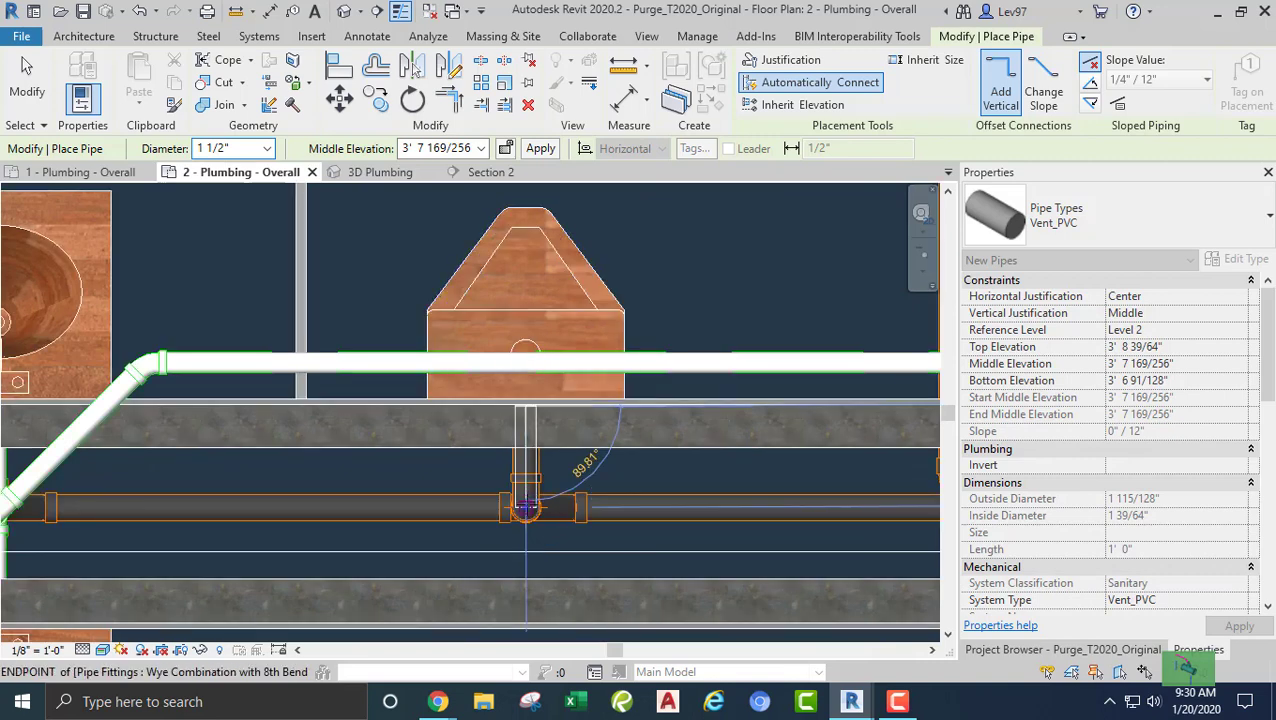
- Raise the urinal vent to an 11' 0" middle elevation and run it diagonally into the horizontal vent main
{"action": "left_click", "coordinate": [458, 147]}
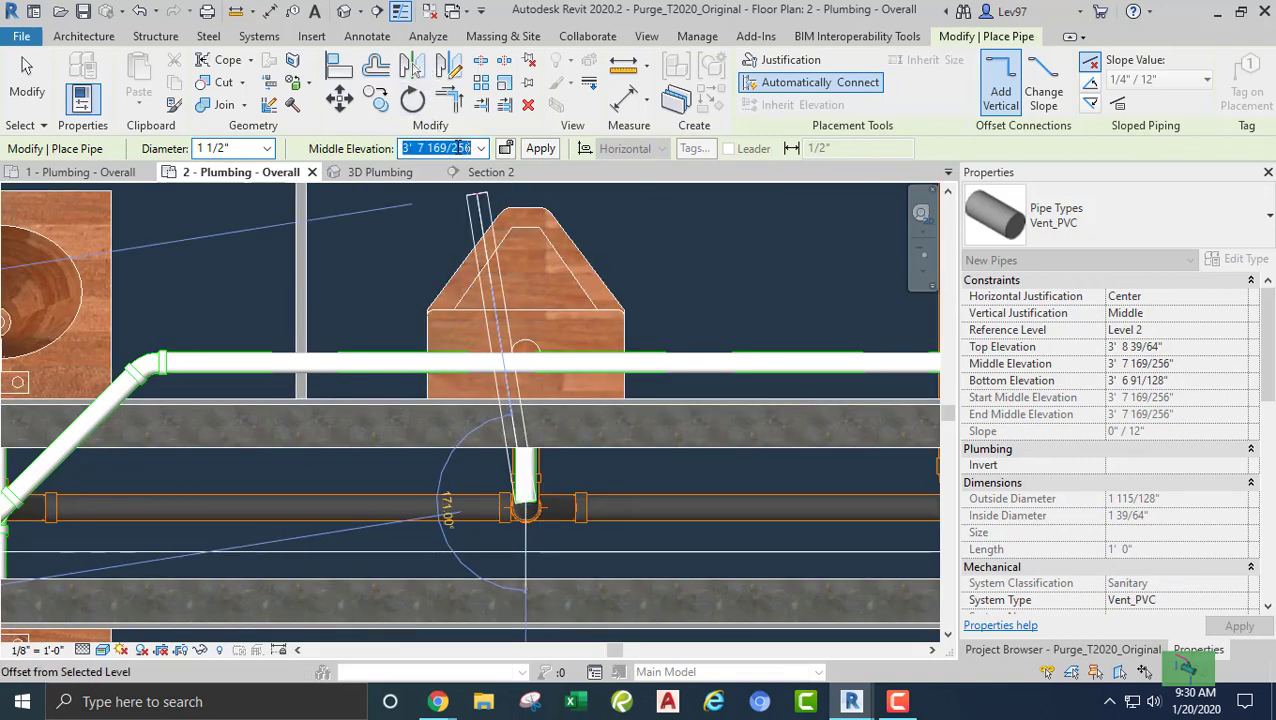
{"action": "key", "text": "Return"}
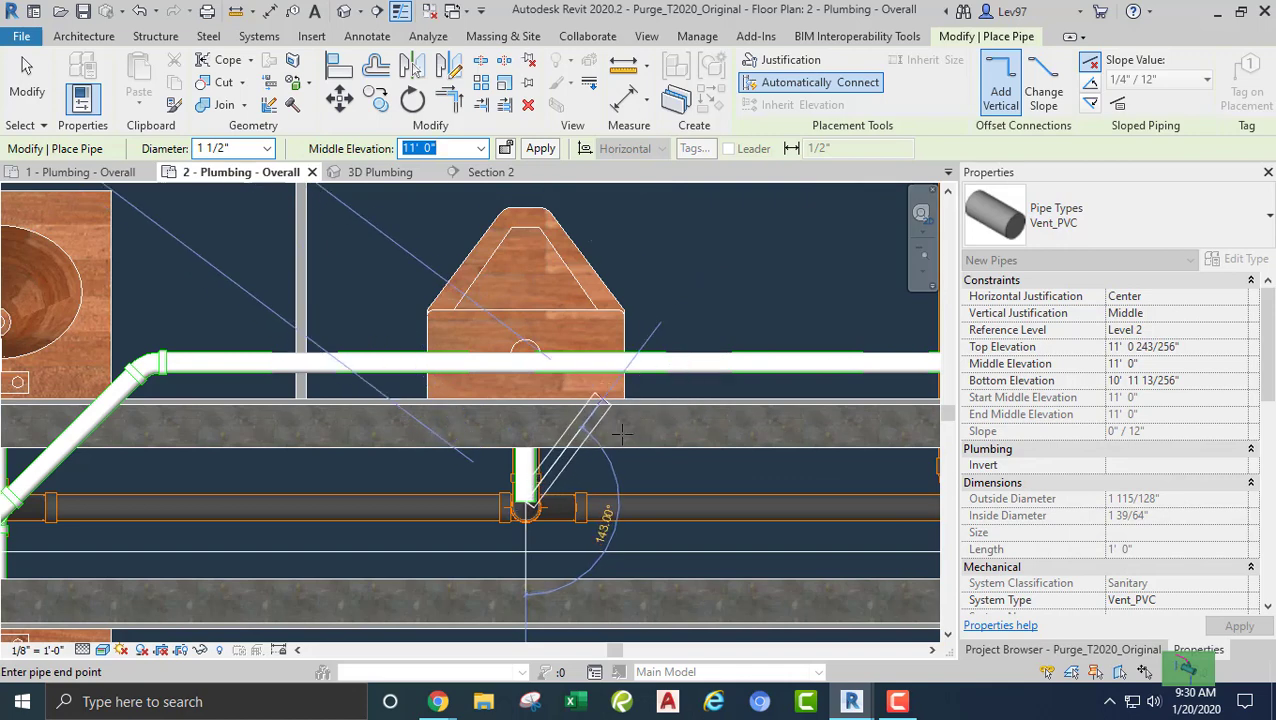
{"action": "left_click", "coordinate": [660, 362]}
{"action": "key", "text": "Escape"}
{"action": "key", "text": "Escape"}
- Draw a 1 1/2" Vent_PVC pipe from the upper floor drain's vent connector straight through the wall into the chase
{"action": "scroll", "coordinate": [732, 342], "scroll_direction": "down", "scroll_amount": 3}
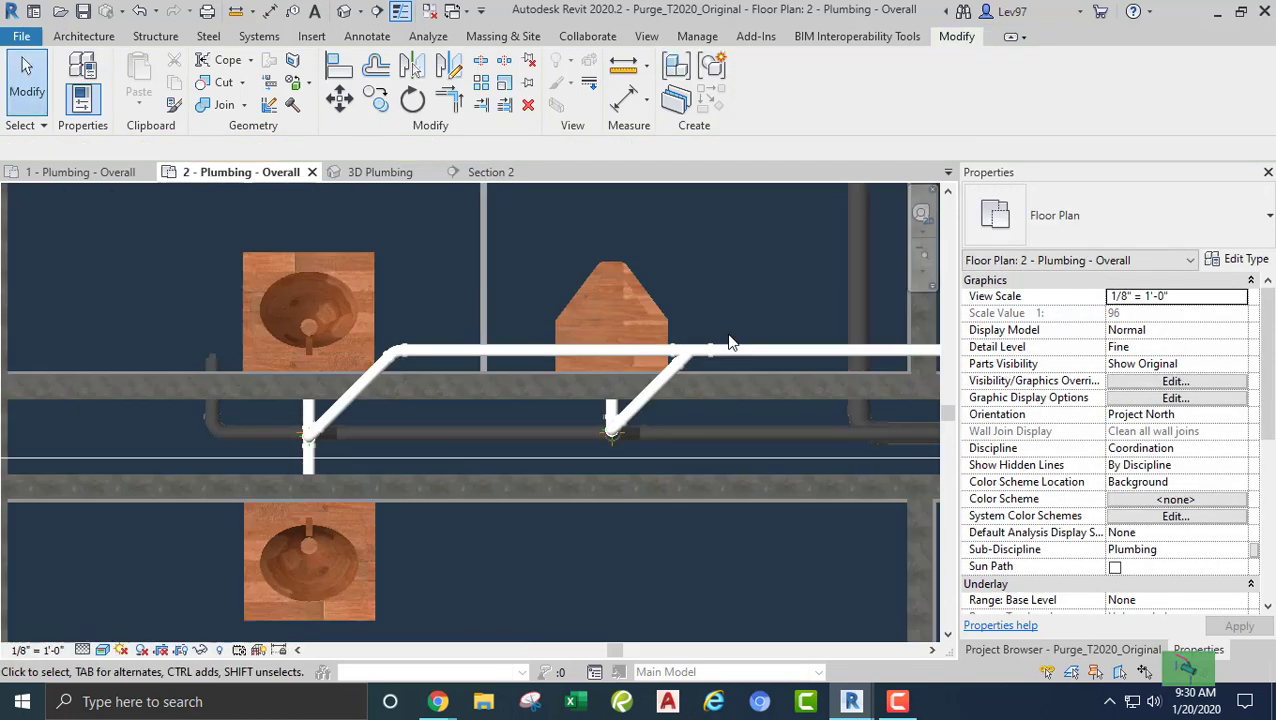
{"action": "middle_click_drag", "start_coordinate": [732, 342], "coordinate": [464, 501]}
{"action": "scroll", "coordinate": [464, 501], "scroll_direction": "up", "scroll_amount": 3}
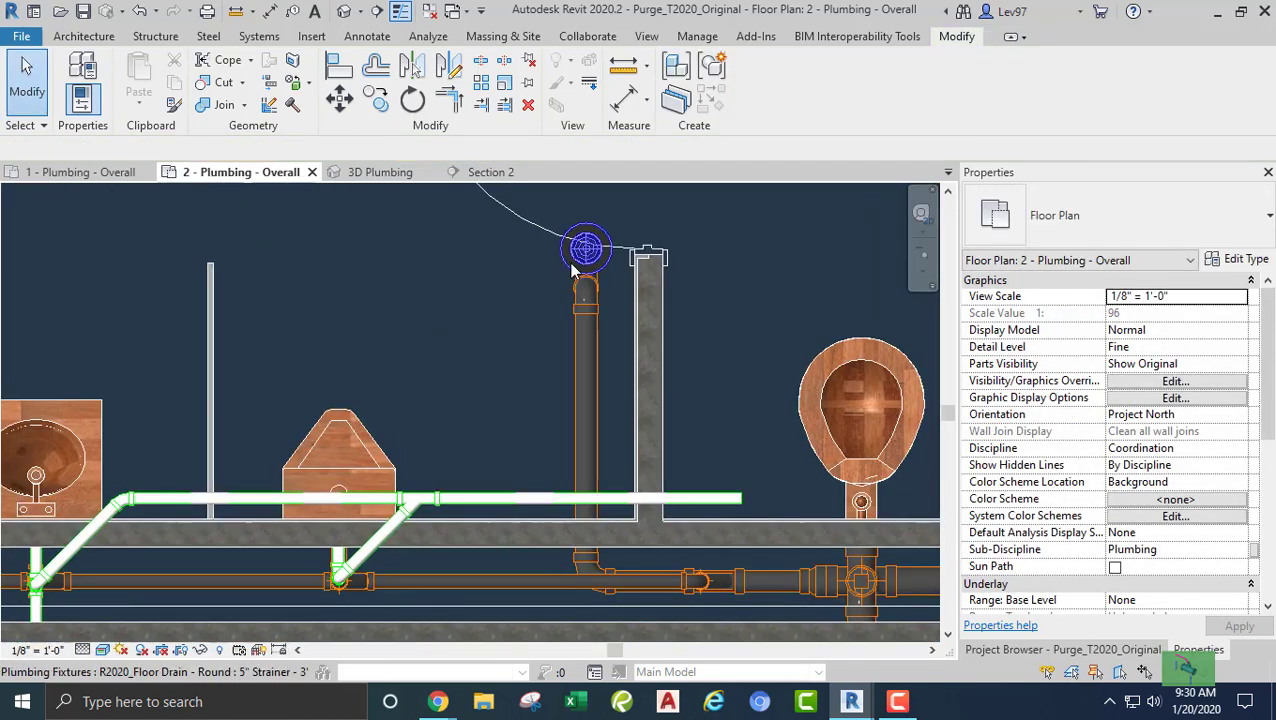
{"action": "left_click", "coordinate": [574, 268]}
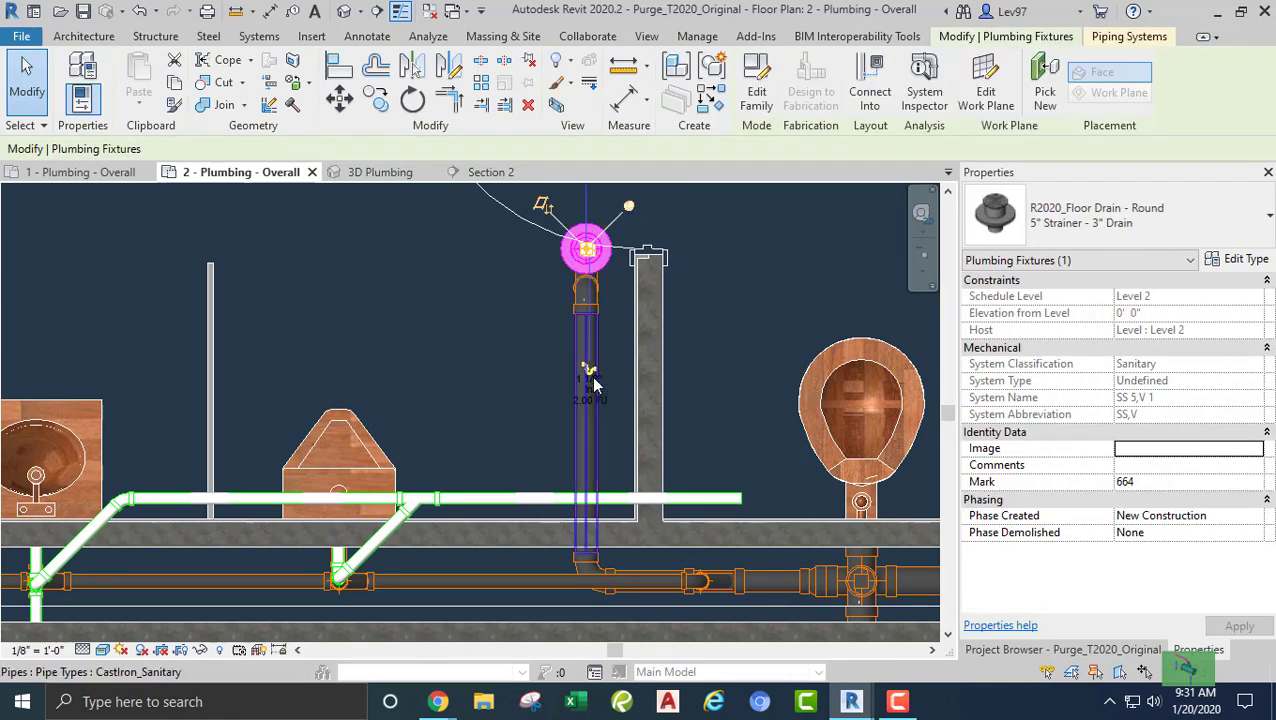
{"action": "left_click", "coordinate": [589, 372]}
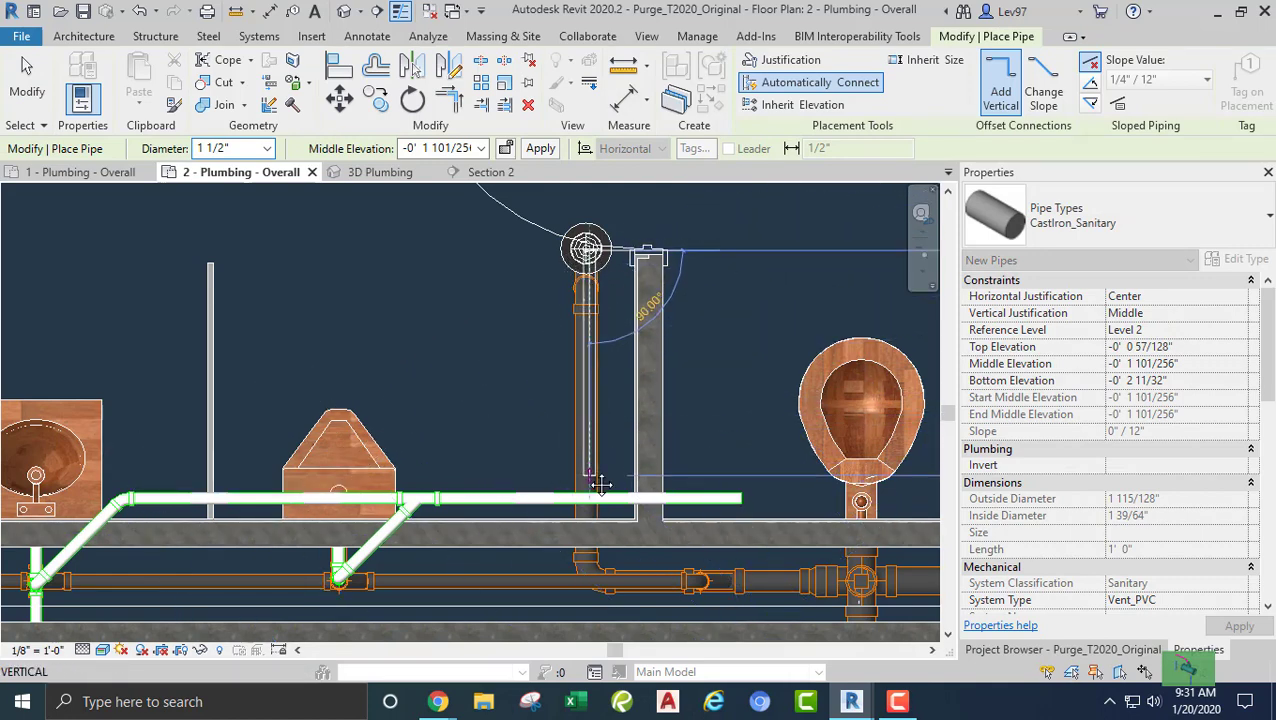
{"action": "middle_click_drag", "start_coordinate": [601, 485], "coordinate": [579, 378]}
{"action": "scroll", "coordinate": [573, 452], "scroll_direction": "up", "scroll_amount": 1}
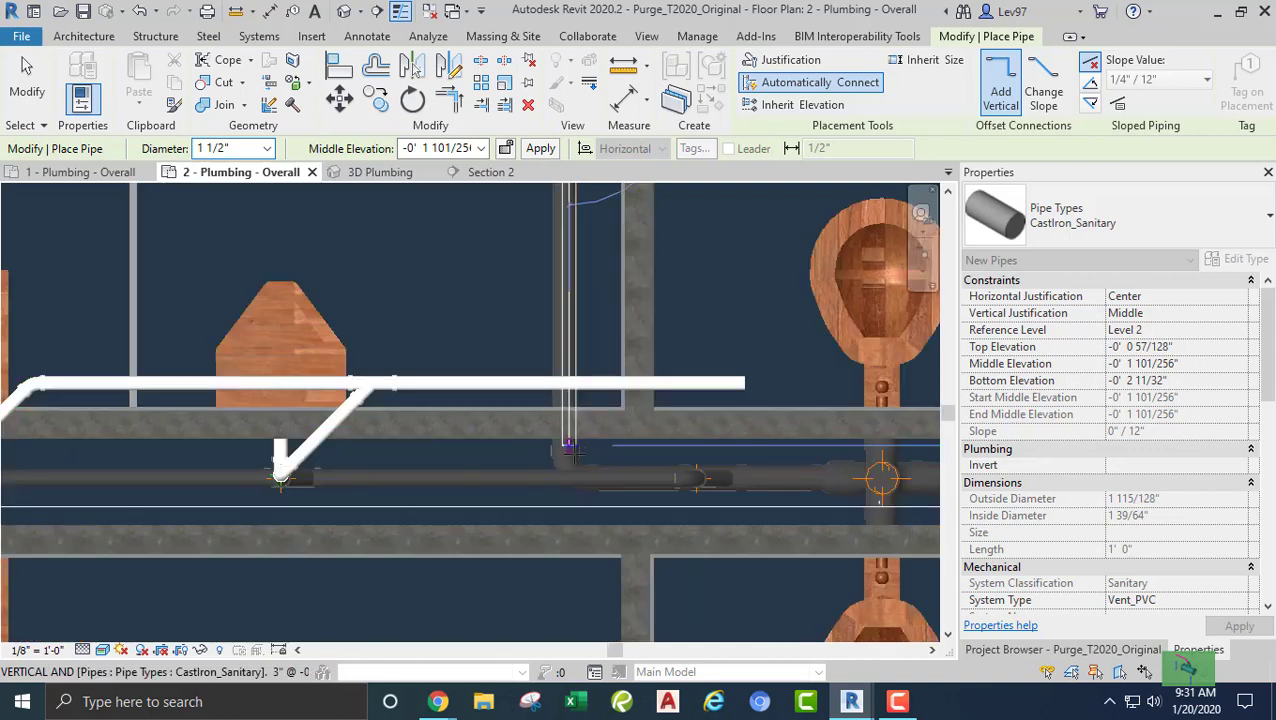
{"action": "scroll", "coordinate": [568, 447], "scroll_direction": "up", "scroll_amount": 1}
{"action": "left_click", "coordinate": [567, 472]}
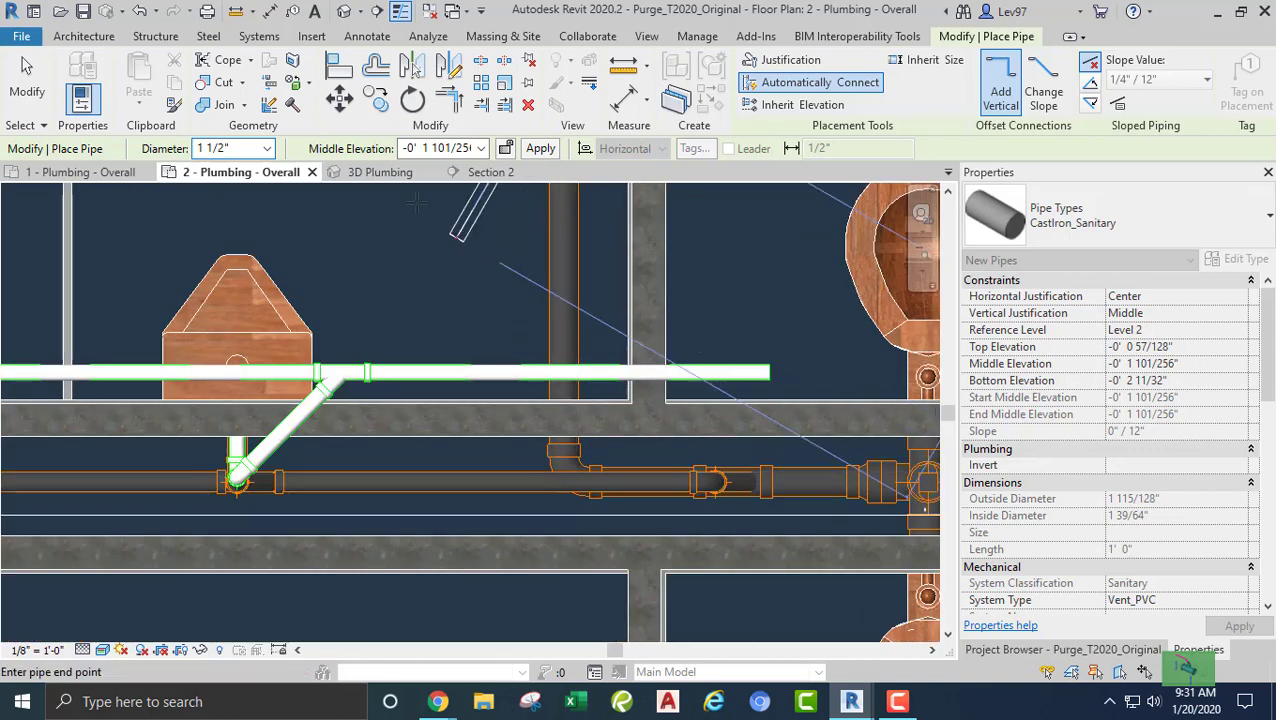
{"action": "left_click", "coordinate": [1171, 219]}
{"action": "left_click", "coordinate": [1030, 420]}
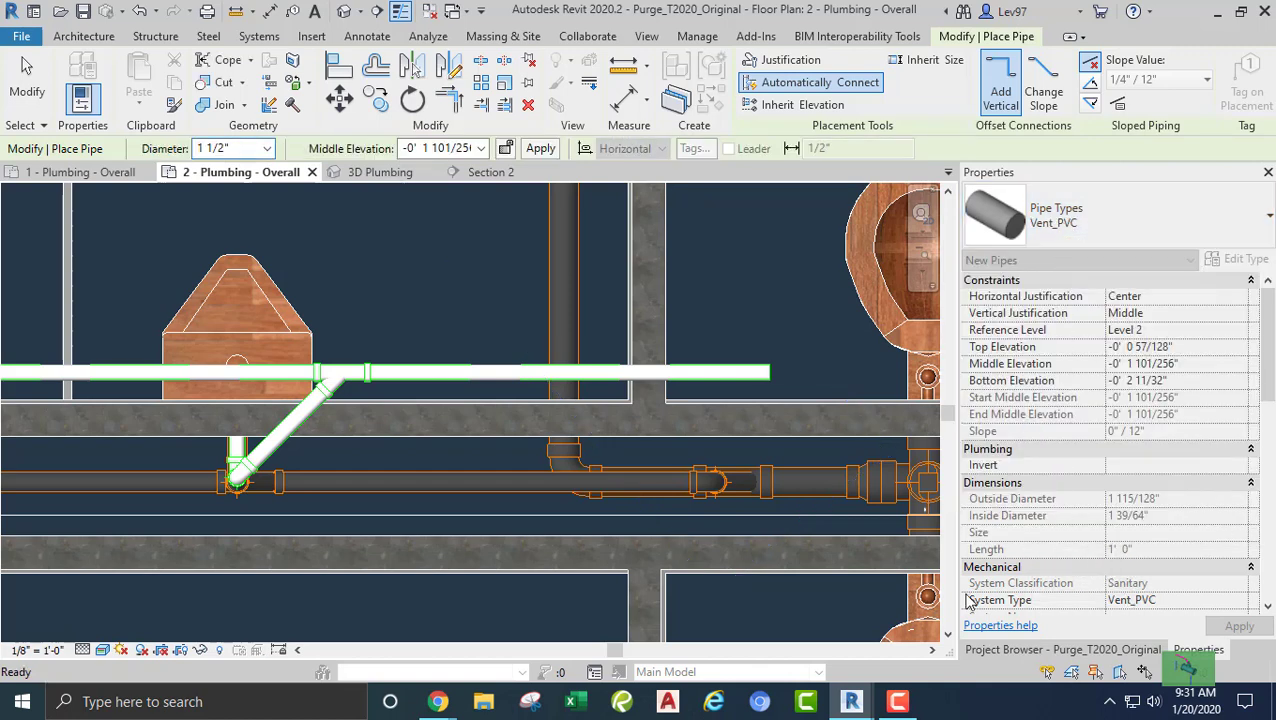
{"action": "scroll", "coordinate": [586, 525], "scroll_direction": "down", "scroll_amount": 3}
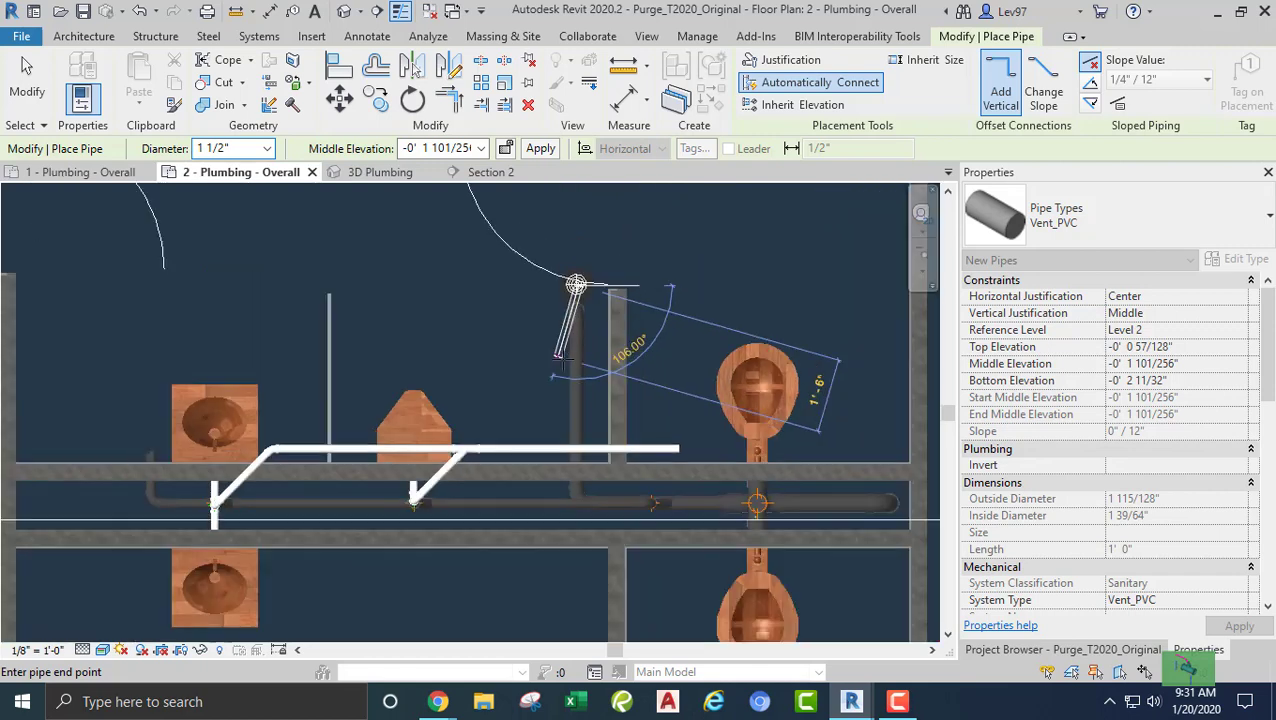
{"action": "scroll", "coordinate": [563, 362], "scroll_direction": "down", "scroll_amount": 2}
{"action": "middle_click_drag", "start_coordinate": [578, 388], "coordinate": [578, 264]}
{"action": "scroll", "coordinate": [578, 286], "scroll_direction": "up", "scroll_amount": 5}
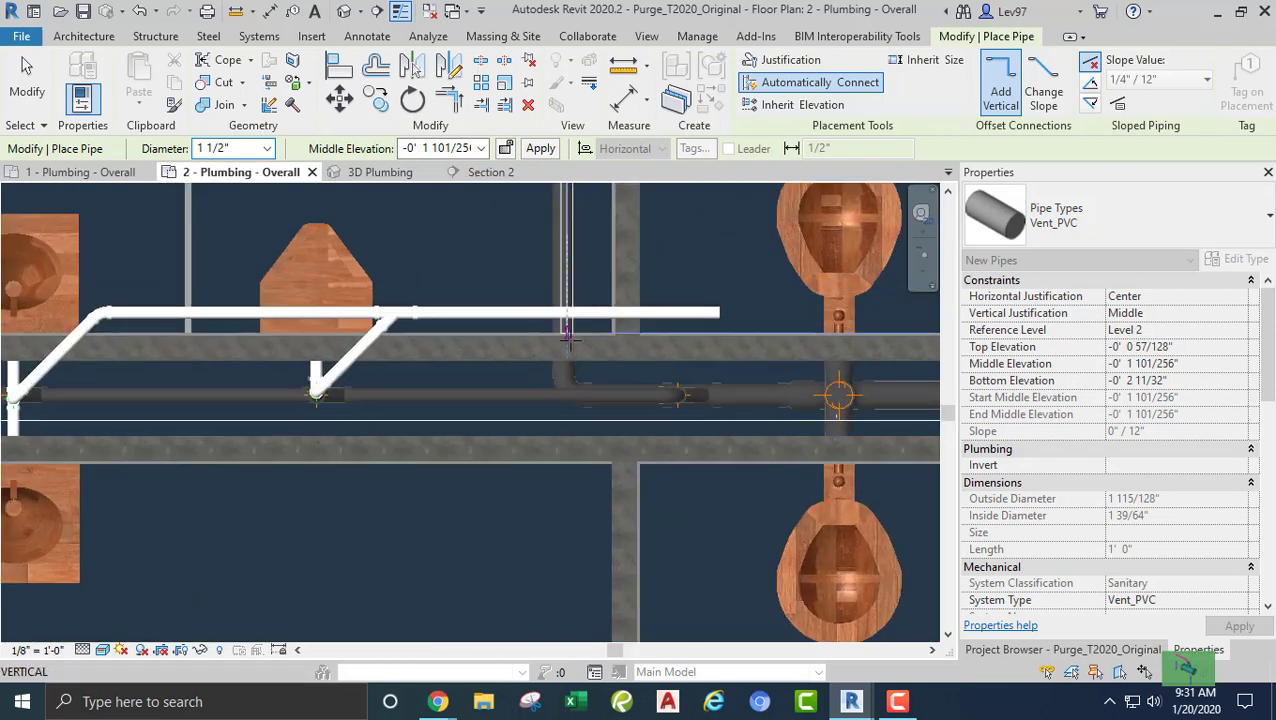
{"action": "scroll", "coordinate": [568, 342], "scroll_direction": "up", "scroll_amount": 2}
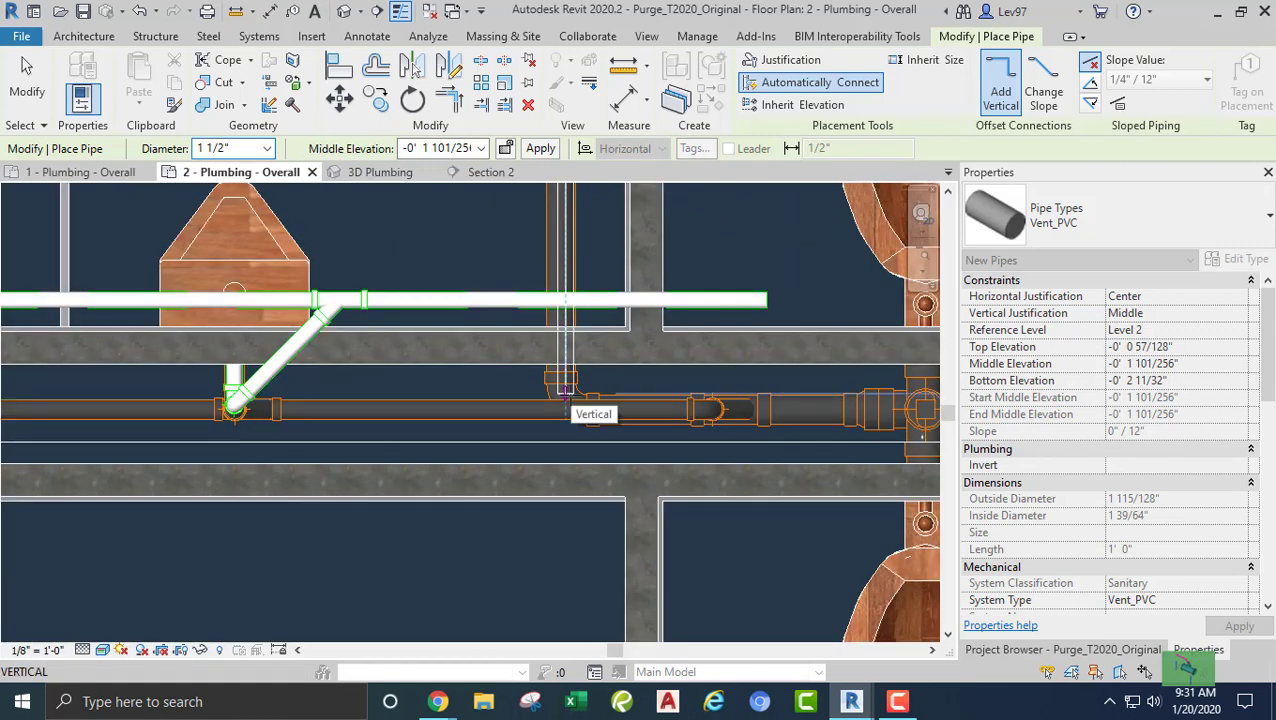
{"action": "scroll", "coordinate": [565, 392], "scroll_direction": "up", "scroll_amount": 2}
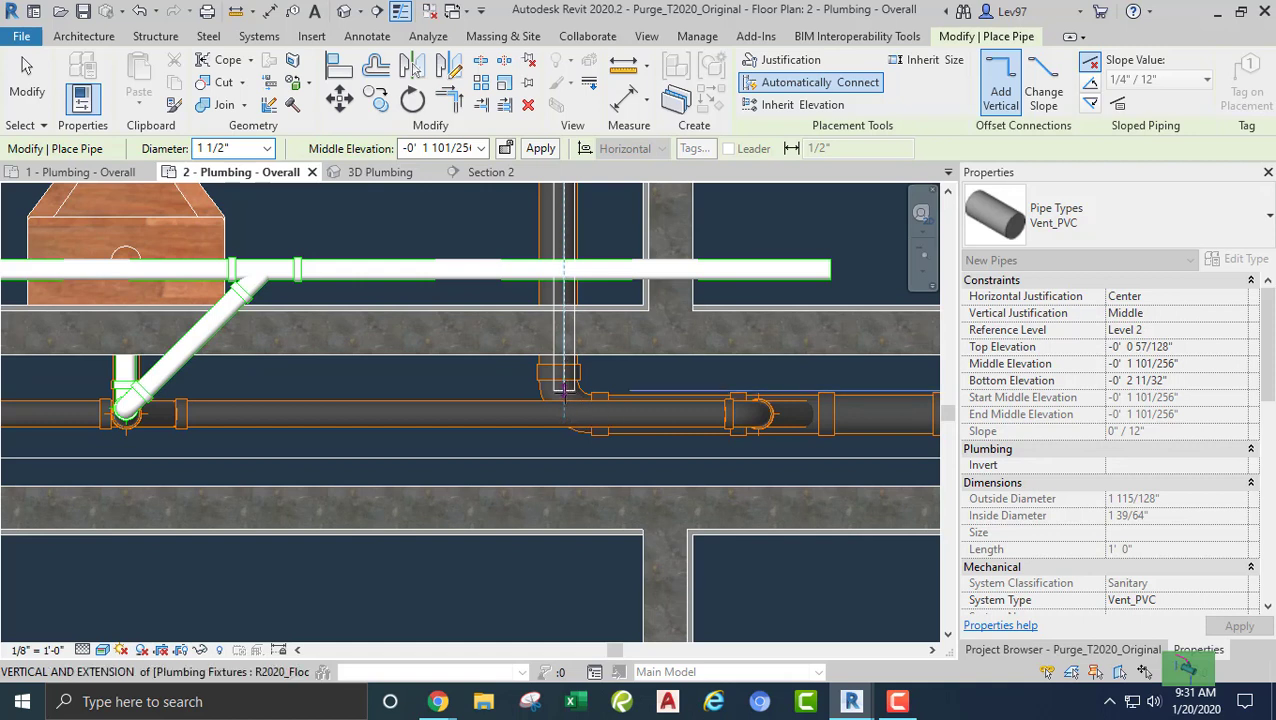
{"action": "left_click", "coordinate": [564, 392]}
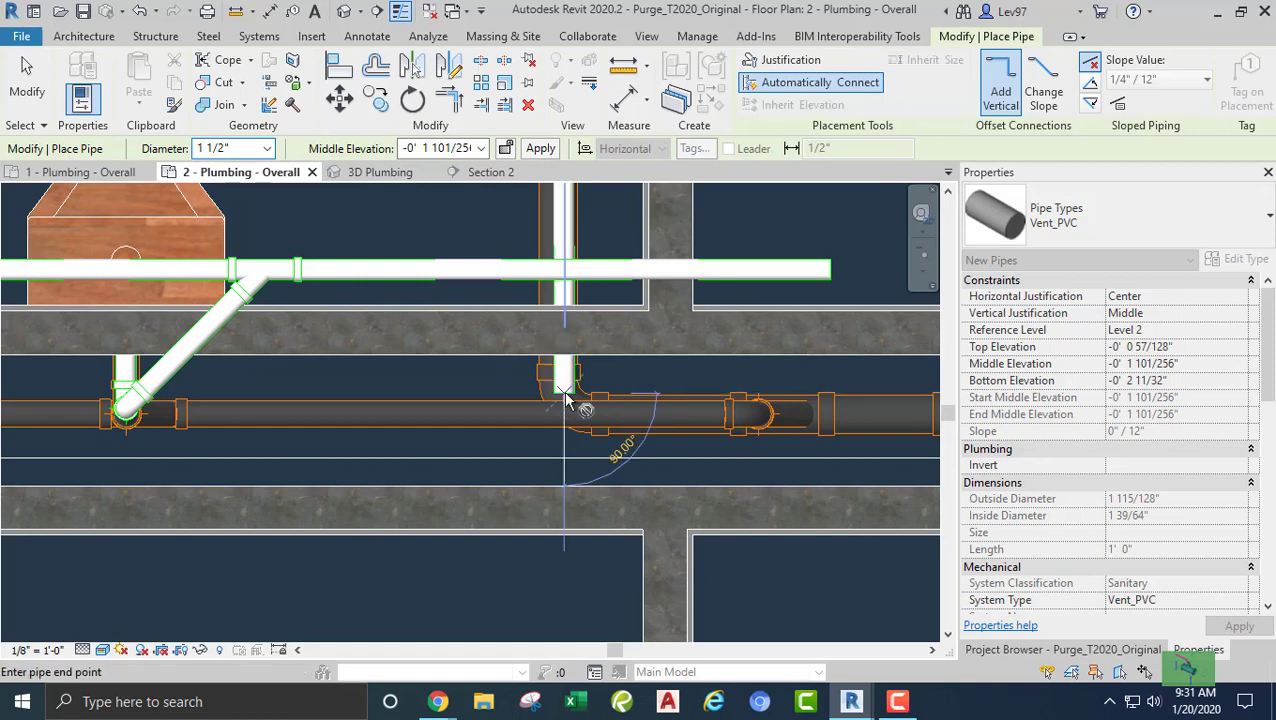
- Raise the upper floor drain's vent to an 11' 0" middle elevation and run it diagonally into the horizontal vent main
{"action": "left_click", "coordinate": [435, 147]}
{"action": "type", "text": "11' 0"}
{"action": "key", "text": "Return"}
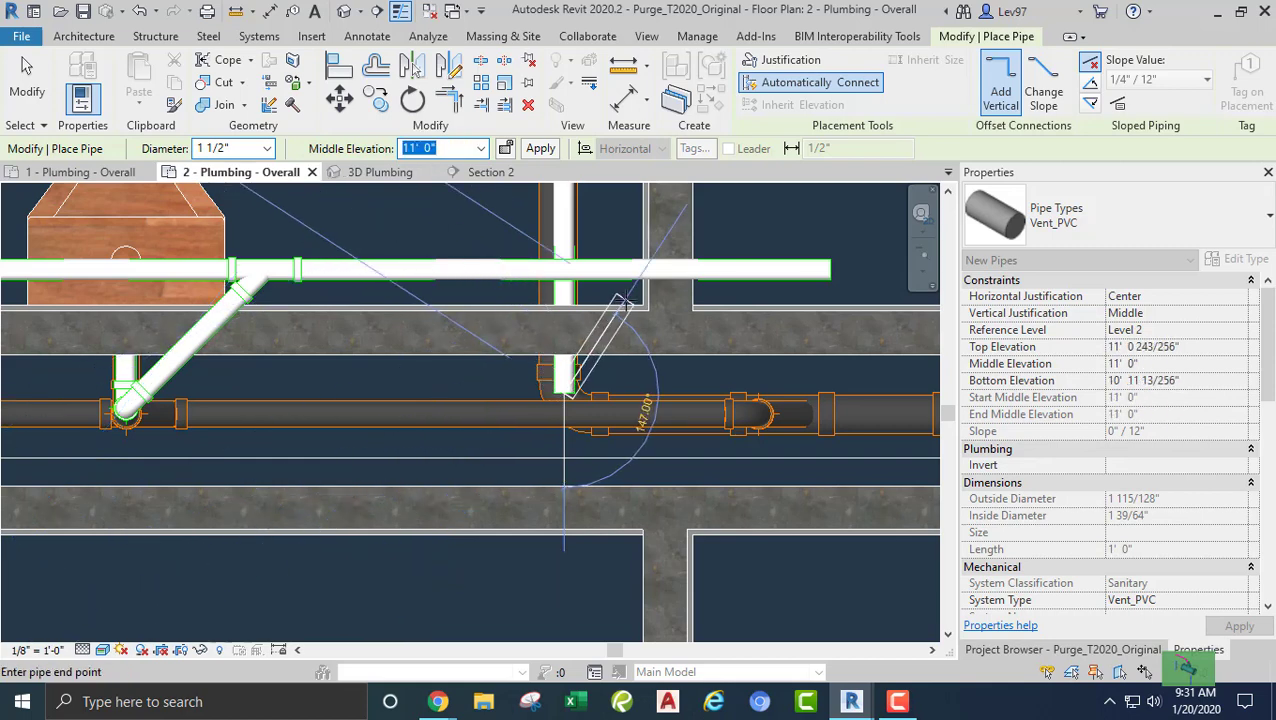
{"action": "left_click", "coordinate": [684, 268]}
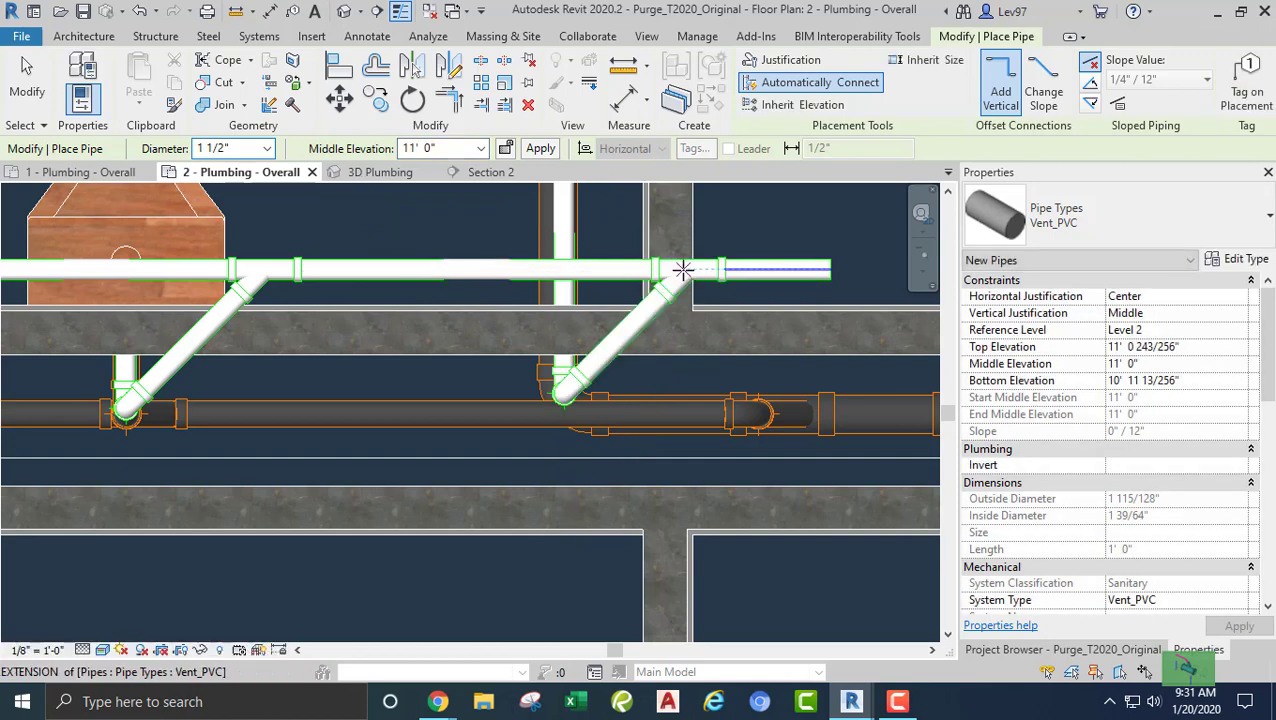
{"action": "key", "text": "Escape"}
{"action": "key", "text": "Escape"}
- Draw a 2" Vent_PVC pipe from the upper water closet's vent connector straight through the wall into the chase, ending short of the waste fitting
{"action": "middle_click_drag", "start_coordinate": [598, 323], "coordinate": [198, 367]}
{"action": "middle_click_drag", "start_coordinate": [428, 365], "coordinate": [422, 373]}
{"action": "scroll", "coordinate": [390, 345], "scroll_direction": "down", "scroll_amount": 2}
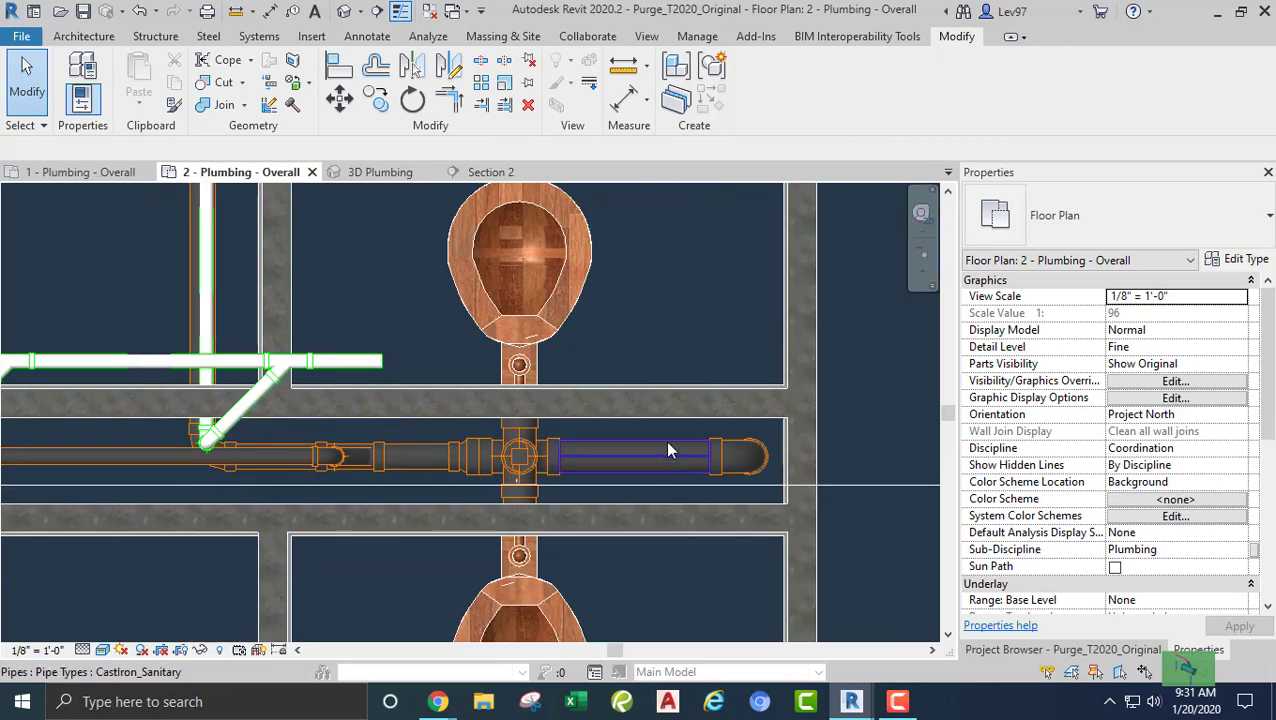
{"action": "left_click", "coordinate": [492, 361]}
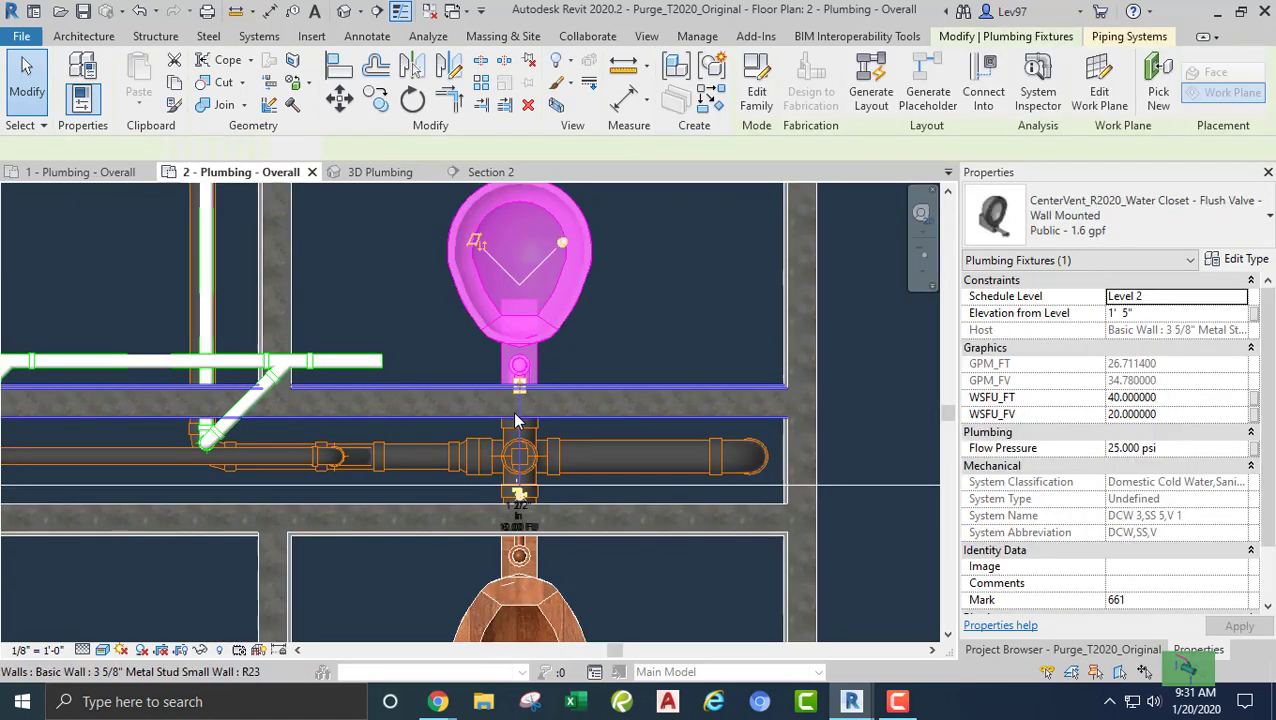
{"action": "scroll", "coordinate": [518, 421], "scroll_direction": "up", "scroll_amount": 5}
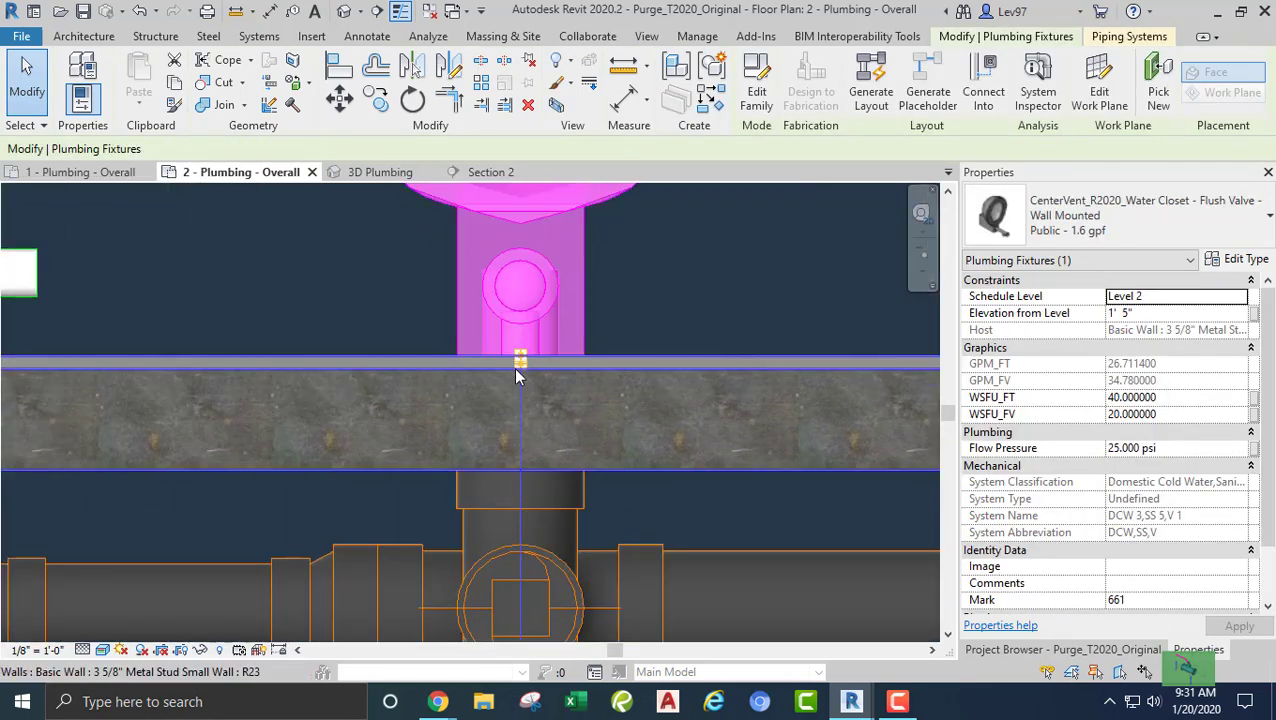
{"action": "left_click_drag", "start_coordinate": [521, 357], "coordinate": [523, 362]}
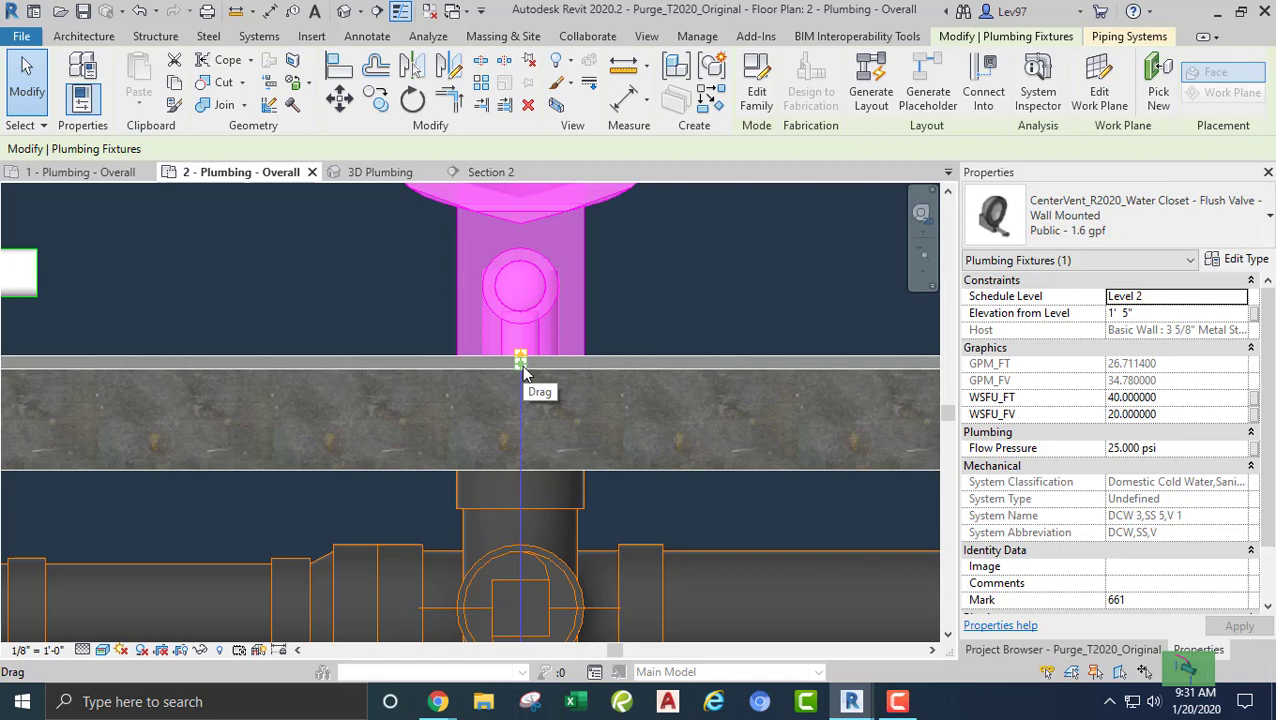
{"action": "right_click", "coordinate": [523, 371]}
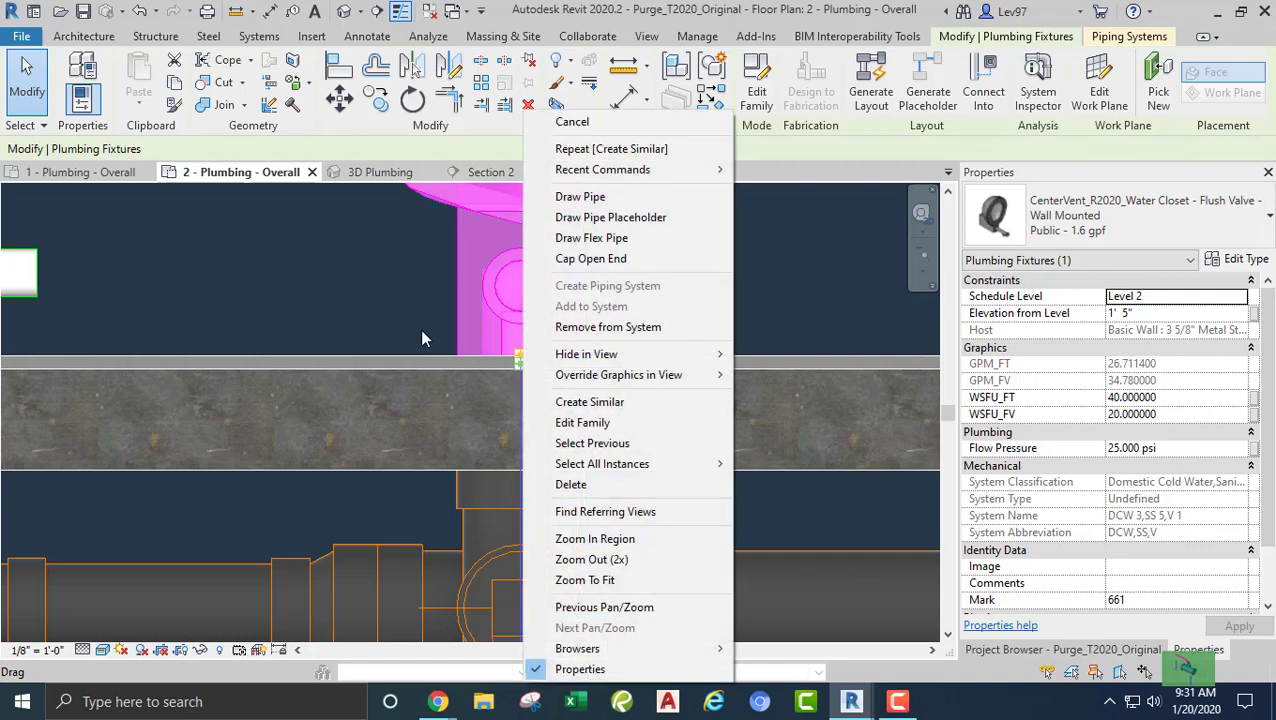
{"action": "left_click", "coordinate": [600, 197]}
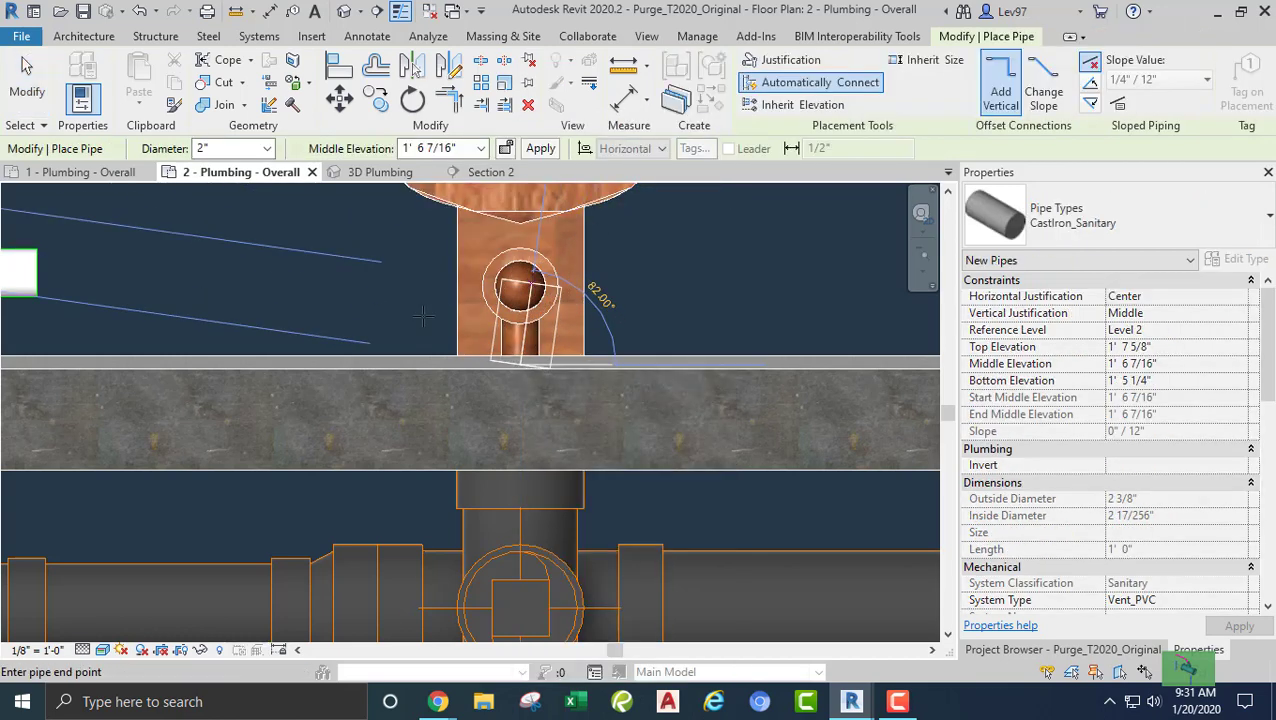
{"action": "scroll", "coordinate": [423, 317], "scroll_direction": "down", "scroll_amount": 2}
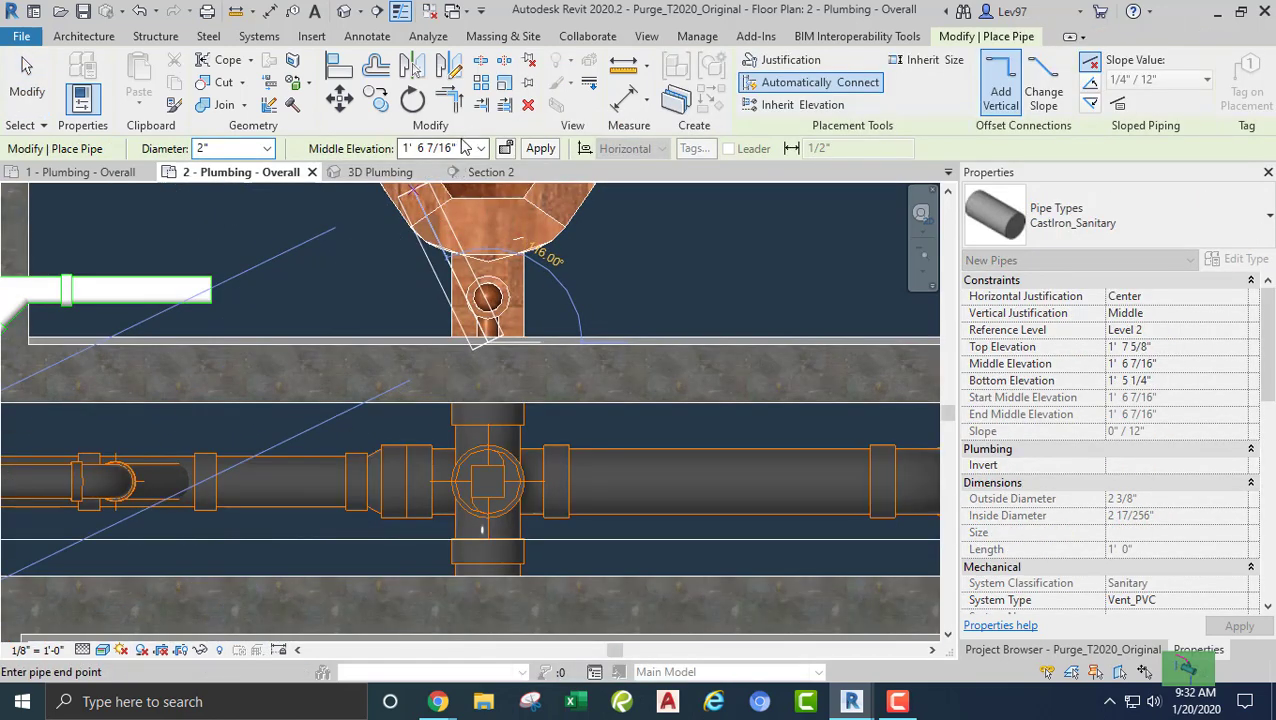
{"action": "left_click", "coordinate": [1190, 214]}
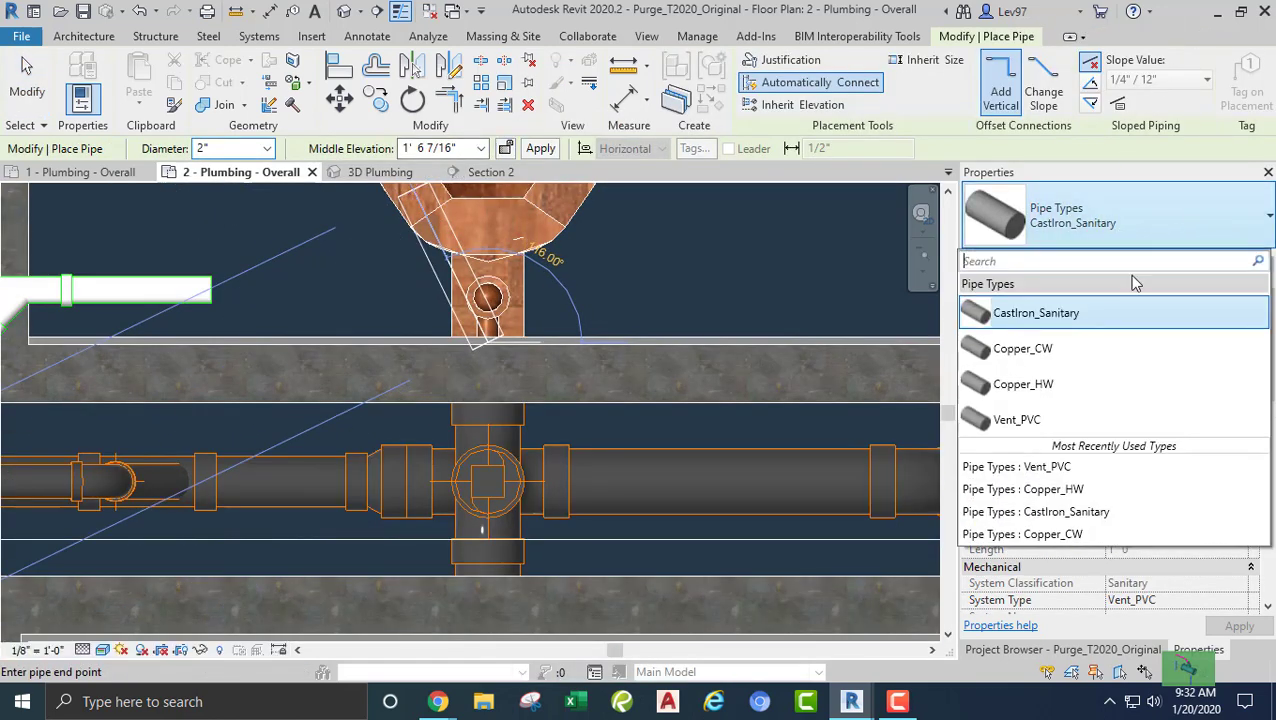
{"action": "left_click", "coordinate": [1018, 420]}
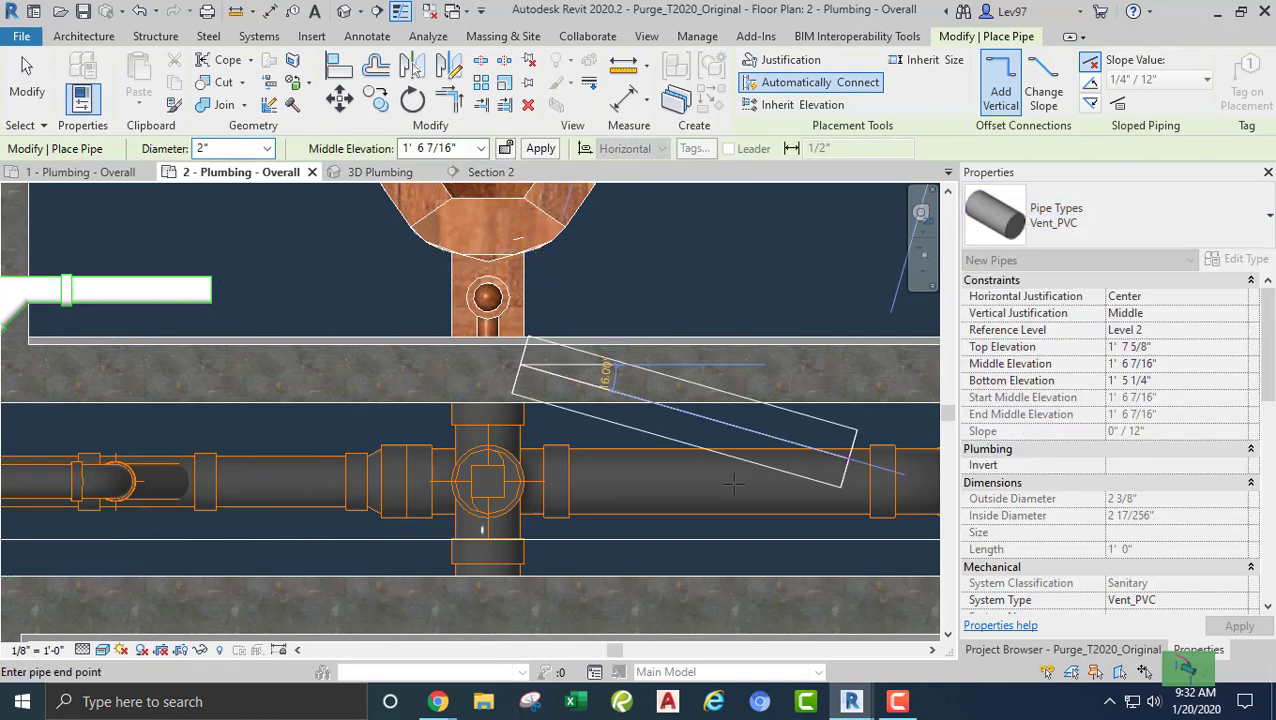
{"action": "scroll", "coordinate": [505, 385], "scroll_direction": "up", "scroll_amount": 2}
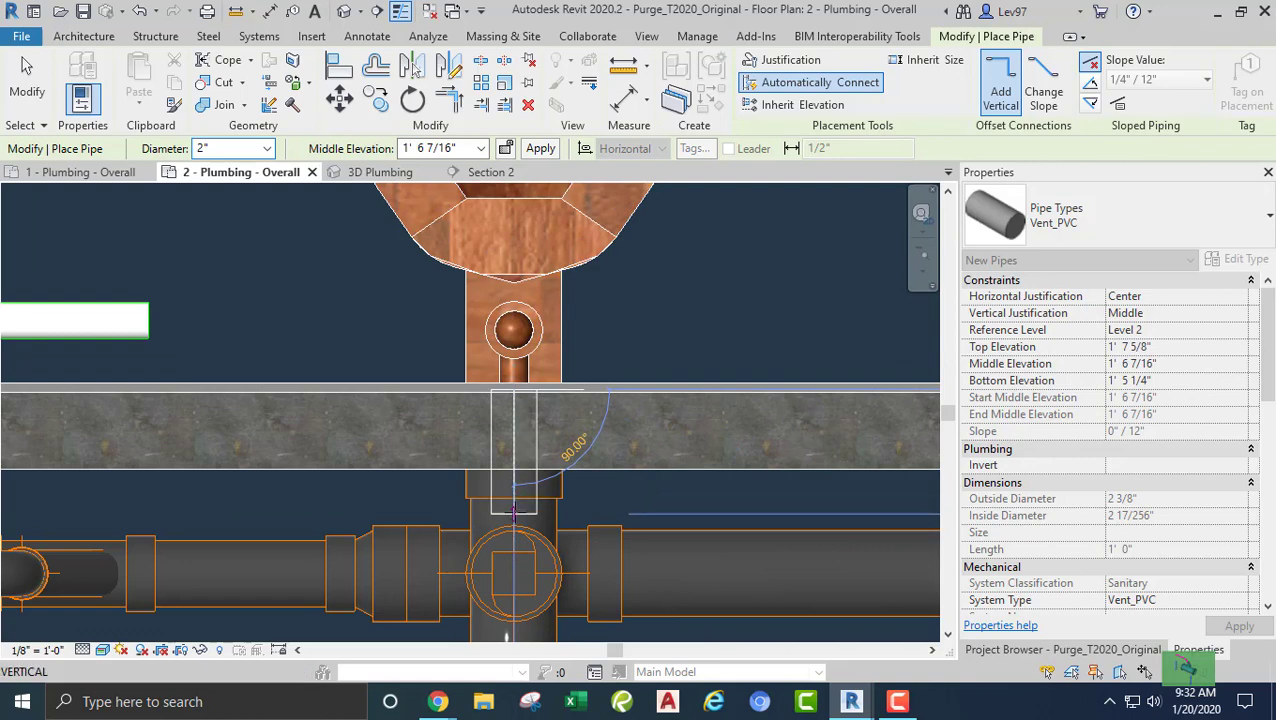
{"action": "left_click", "coordinate": [513, 513]}
{"action": "key", "text": "Escape"}
{"action": "key", "text": "Escape"}
- Draw a 2" Vent_PVC pipe from the lower water closet's vent connector straight through the wall into the chase
{"action": "scroll", "coordinate": [513, 507], "scroll_direction": "down", "scroll_amount": 2}
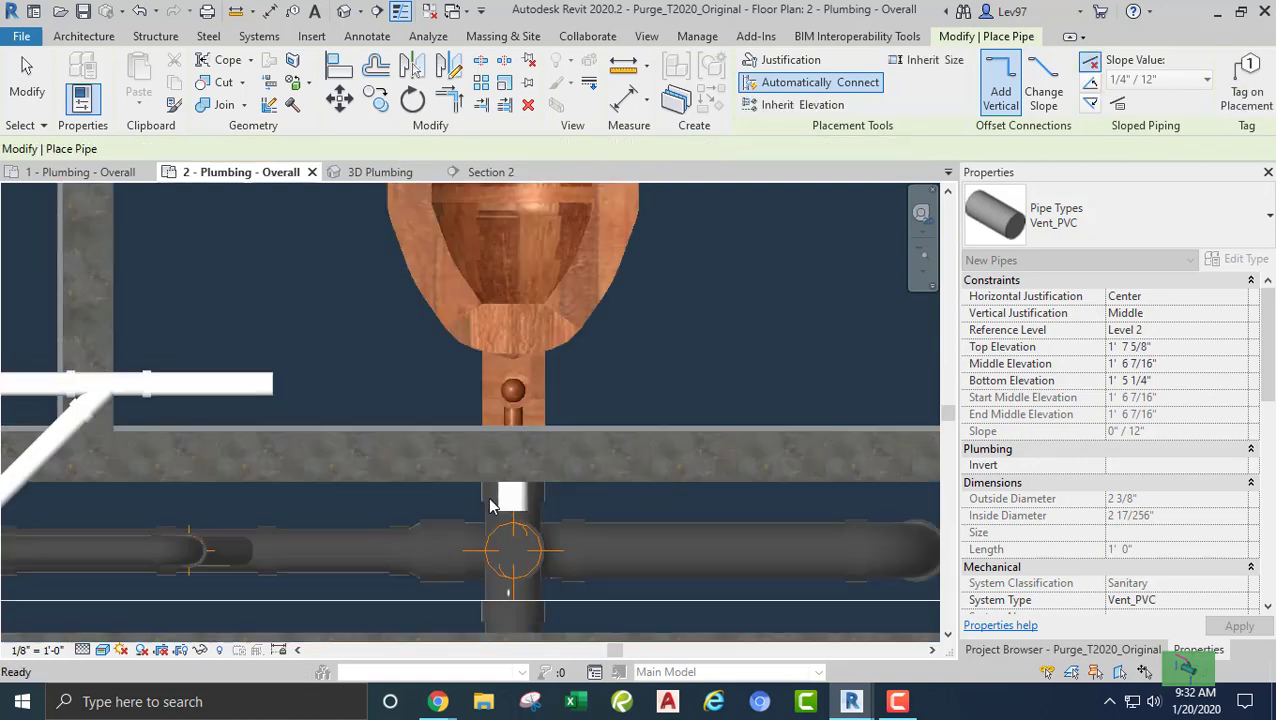
{"action": "middle_click_drag", "start_coordinate": [460, 438], "coordinate": [459, 232]}
{"action": "left_click", "coordinate": [489, 515]}
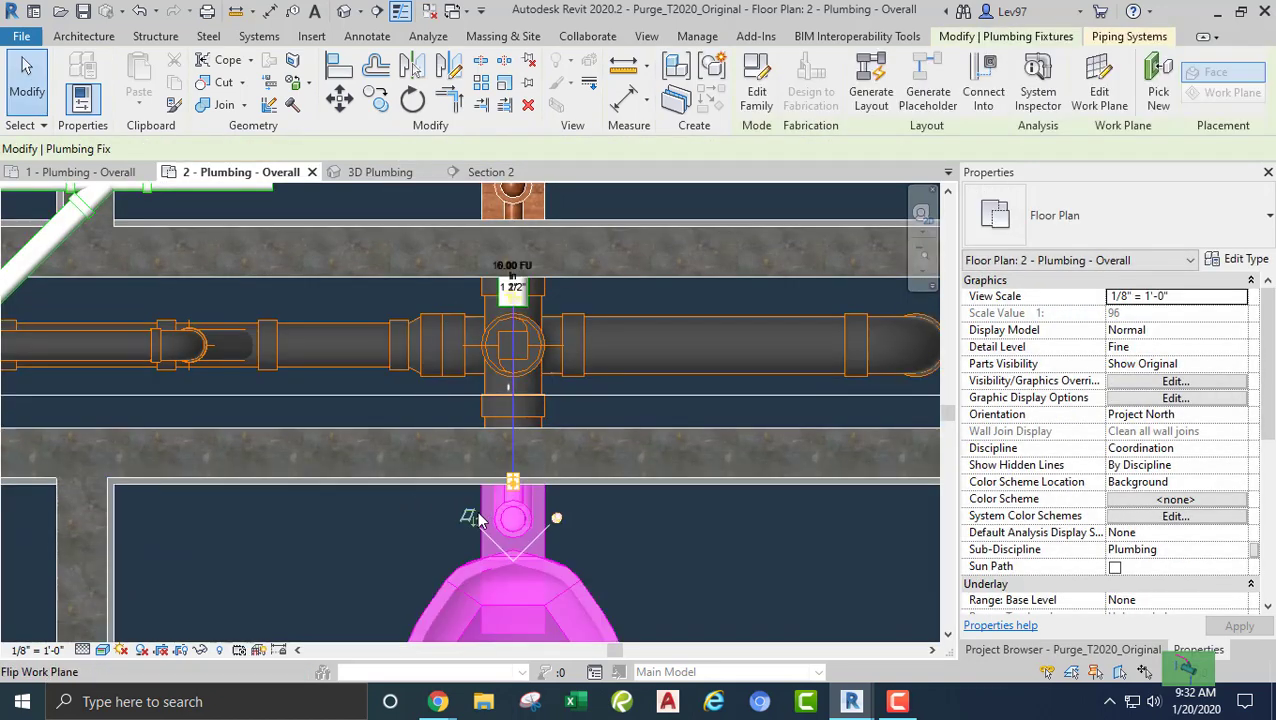
{"action": "scroll", "coordinate": [515, 480], "scroll_direction": "up", "scroll_amount": 2}
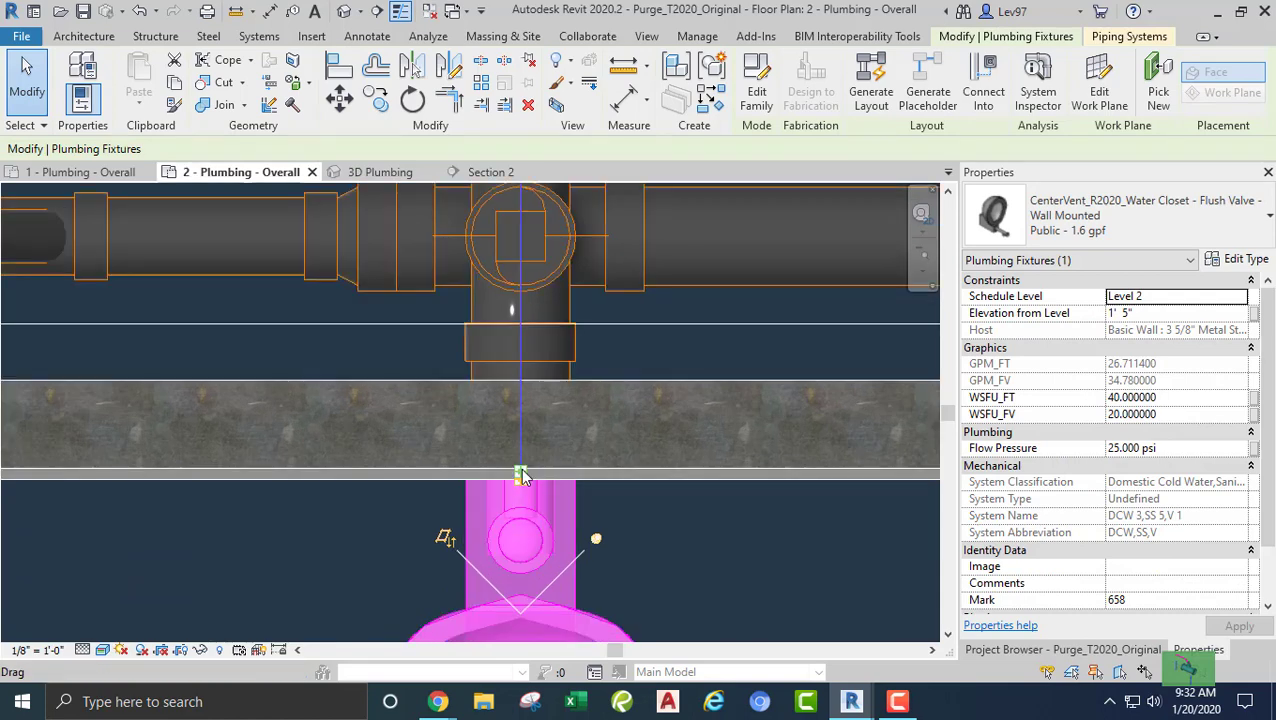
{"action": "right_click", "coordinate": [520, 476]}
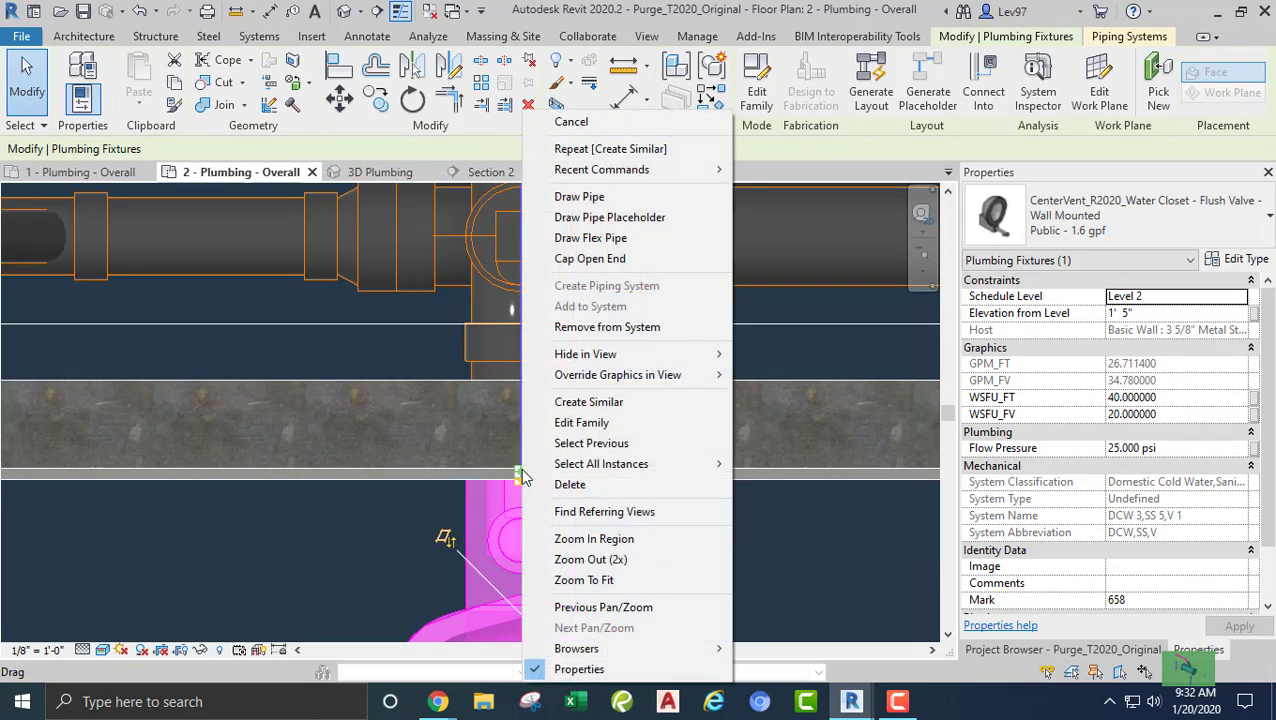
{"action": "left_click", "coordinate": [590, 197]}
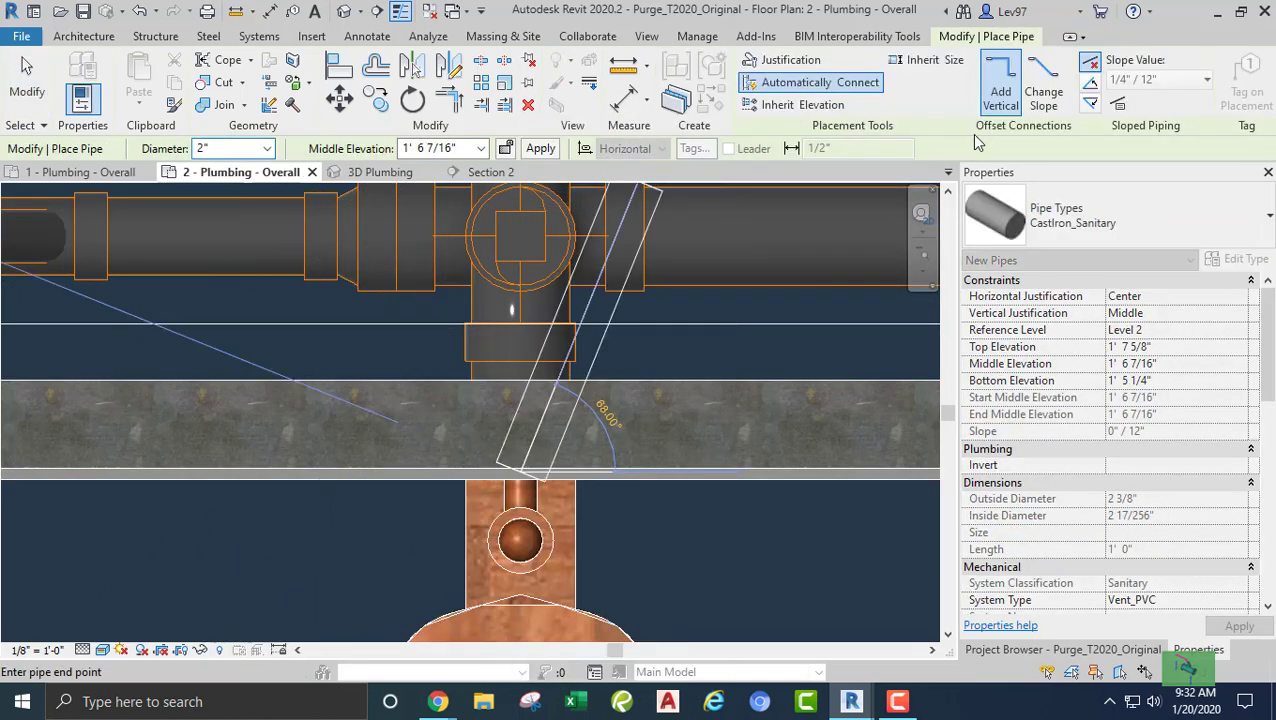
{"action": "left_click", "coordinate": [1154, 217]}
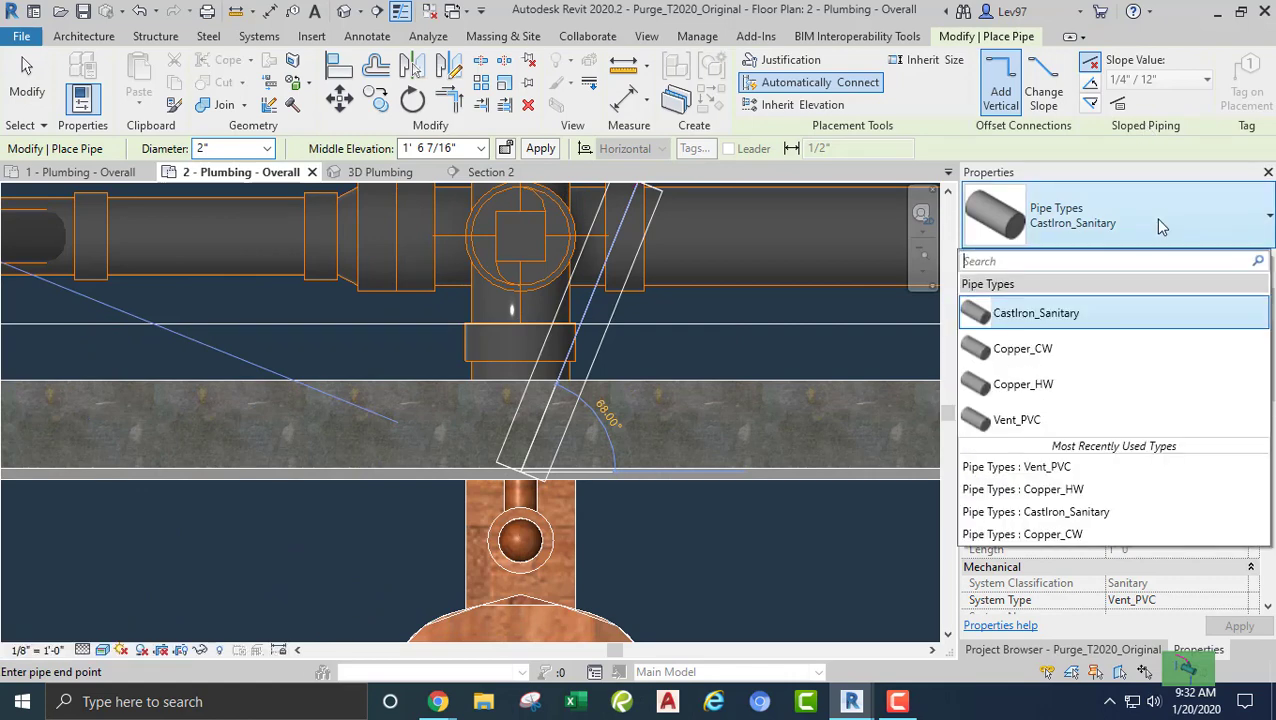
{"action": "left_click", "coordinate": [1040, 421]}
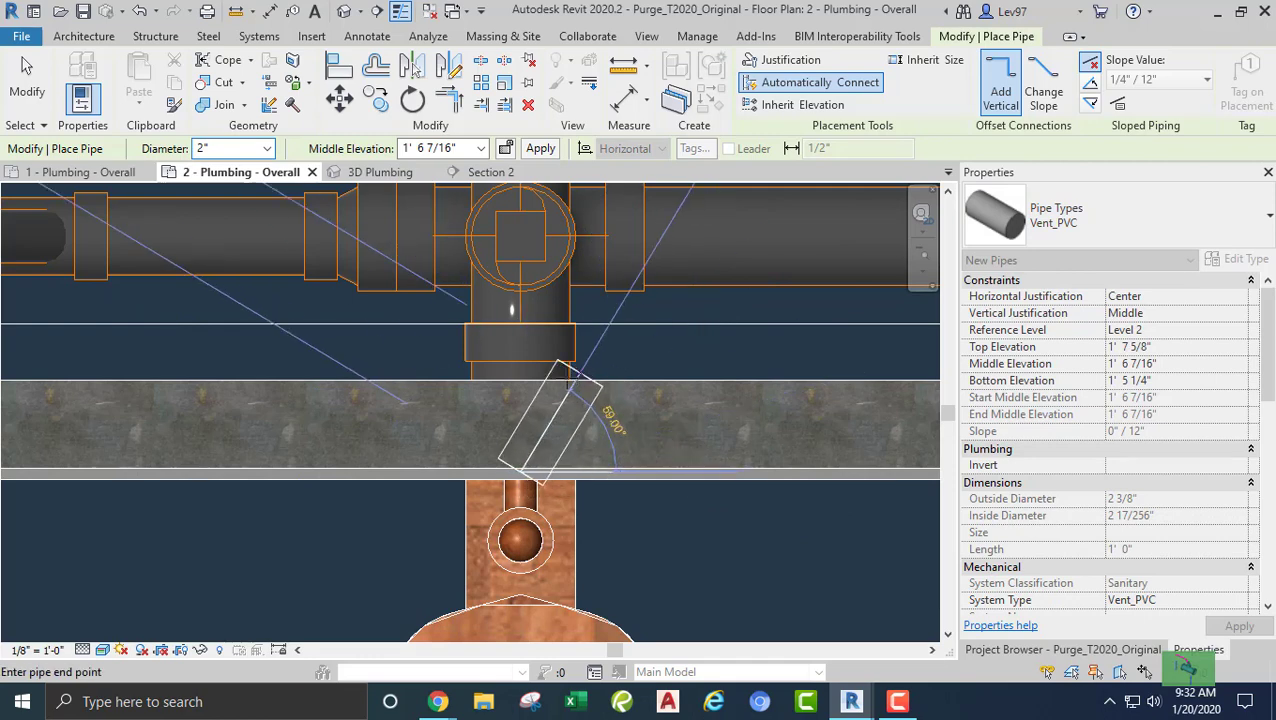
{"action": "left_click", "coordinate": [519, 347]}
{"action": "key", "text": "Escape"}
{"action": "key", "text": "Escape"}
- Join the two opposing water closet vent stubs into one continuous pipe across the chase with Trim/Extend to Corner
{"action": "scroll", "coordinate": [464, 445], "scroll_direction": "down", "scroll_amount": 5}
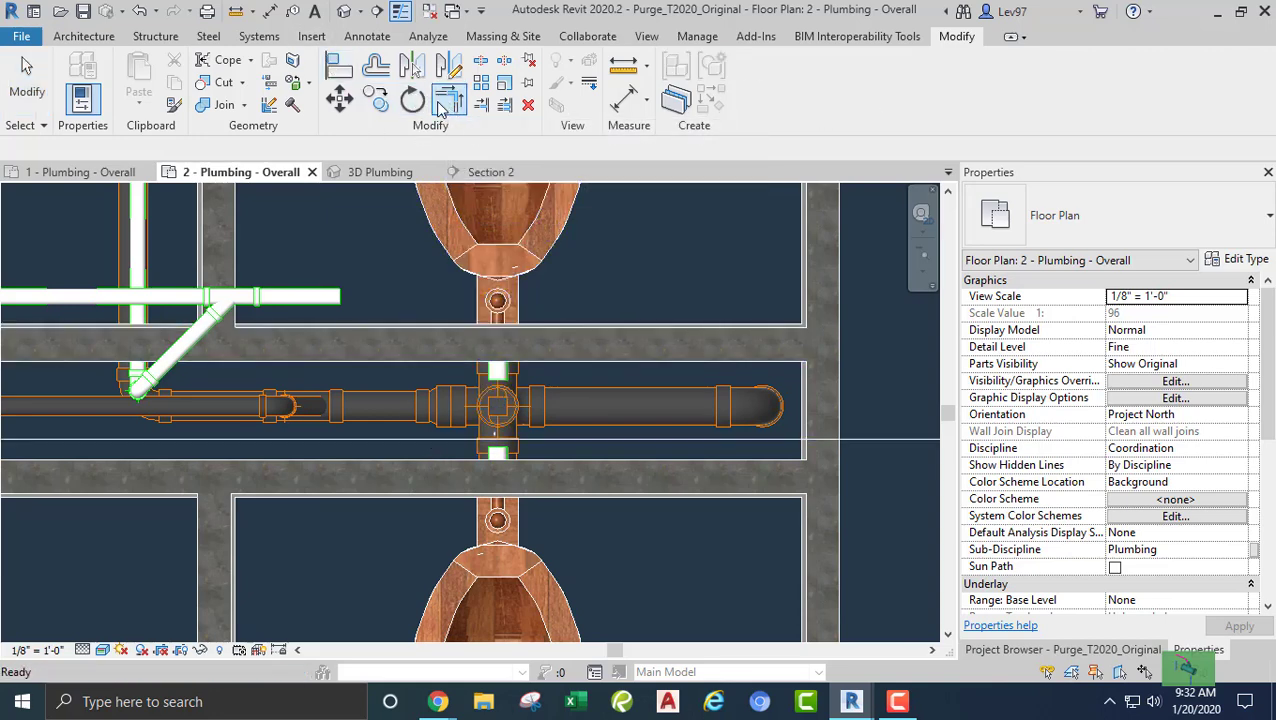
{"action": "left_click", "coordinate": [450, 104]}
{"action": "key", "text": "Escape"}
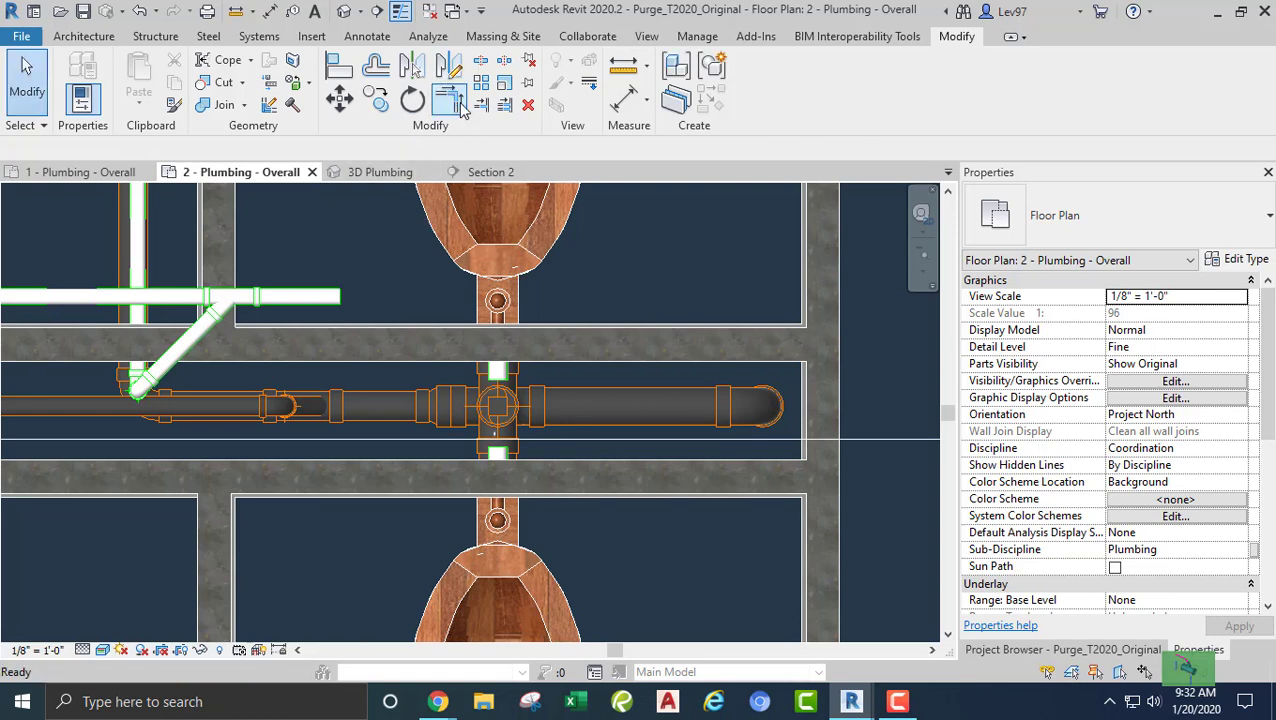
{"action": "left_click", "coordinate": [450, 100]}
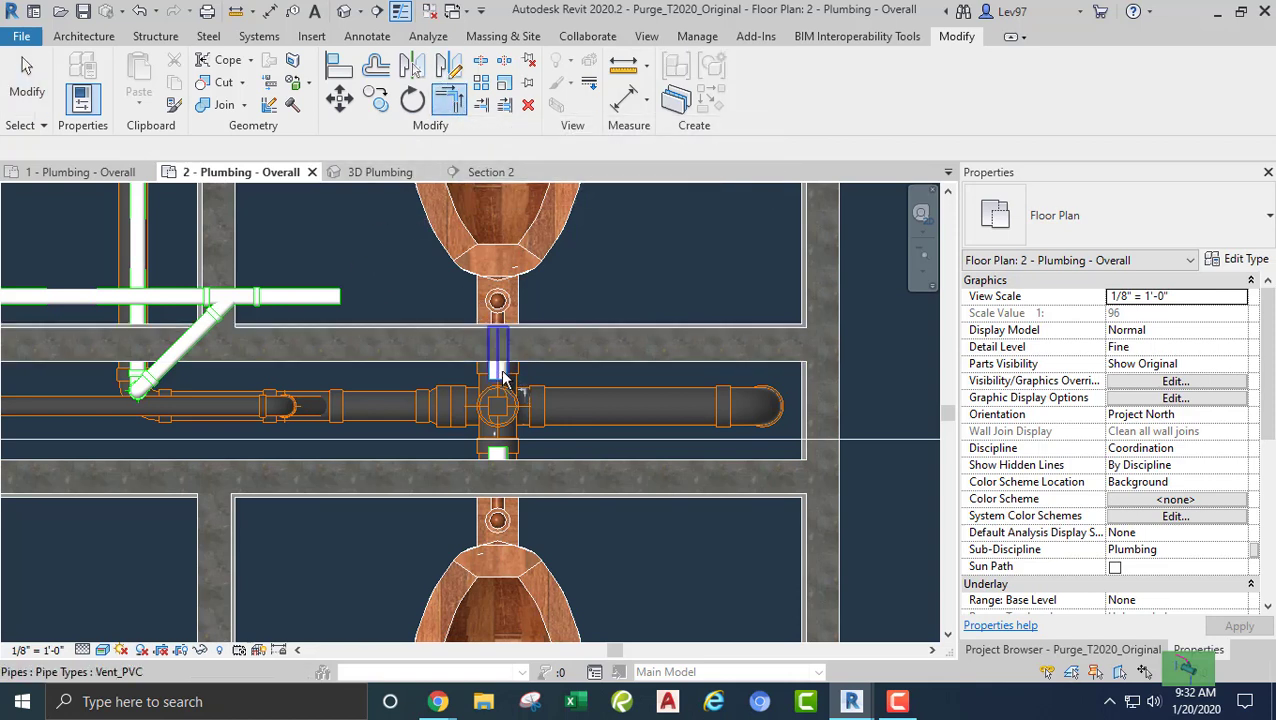
{"action": "left_click", "coordinate": [497, 458]}
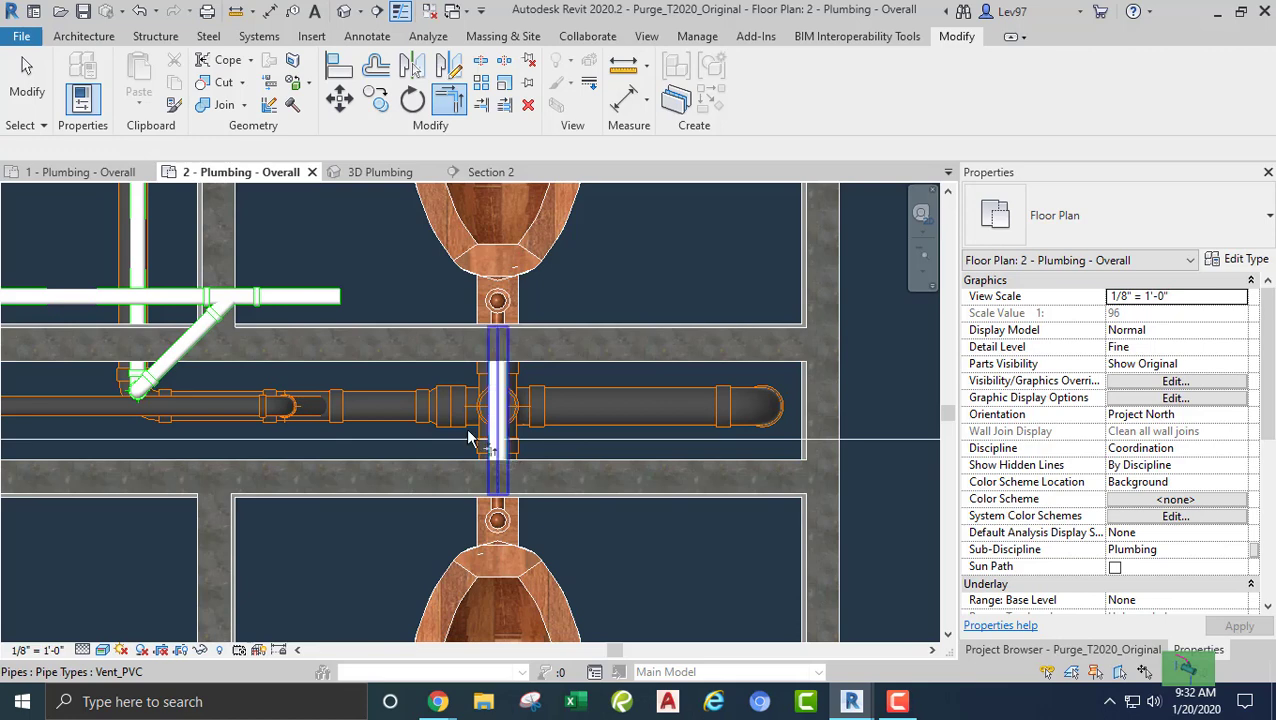
{"action": "key", "text": "Escape"}
{"action": "key", "text": "Escape"}
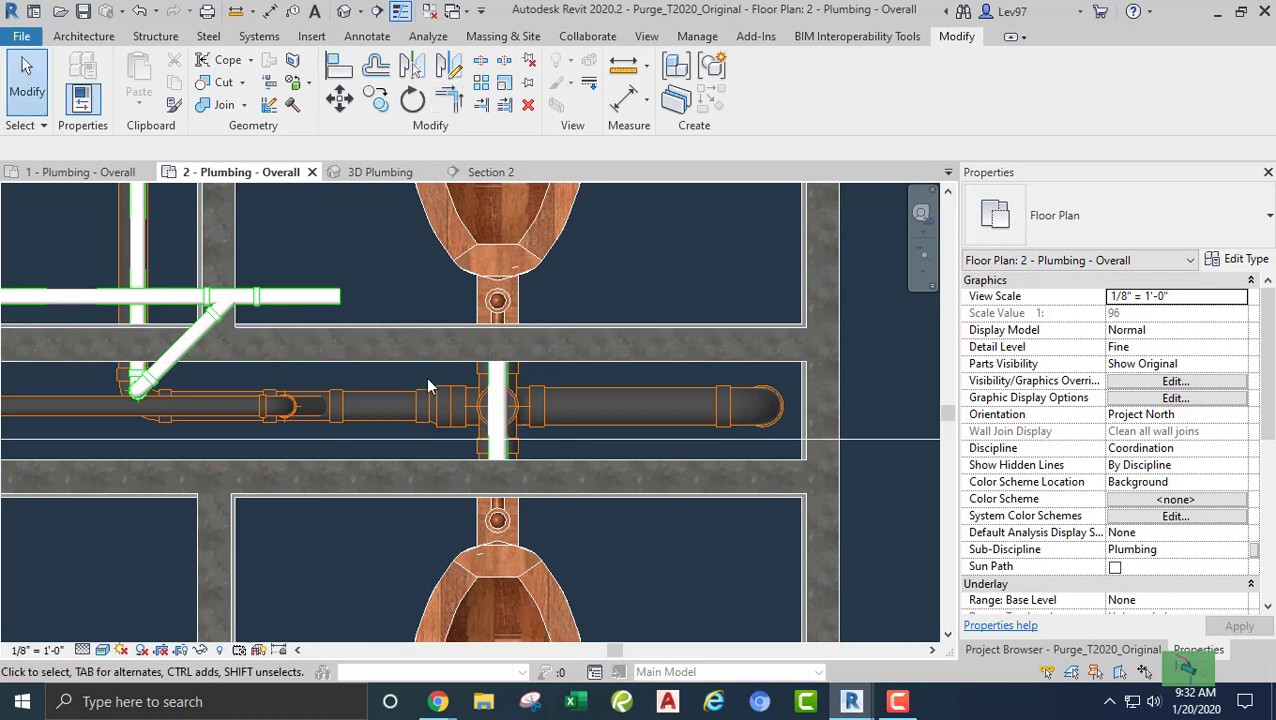
- Add a vertical 2" Vent_PVC riser from the midpoint of the joined water closet vent up to a 20' 0" middle elevation
{"action": "left_click", "coordinate": [499, 386]}
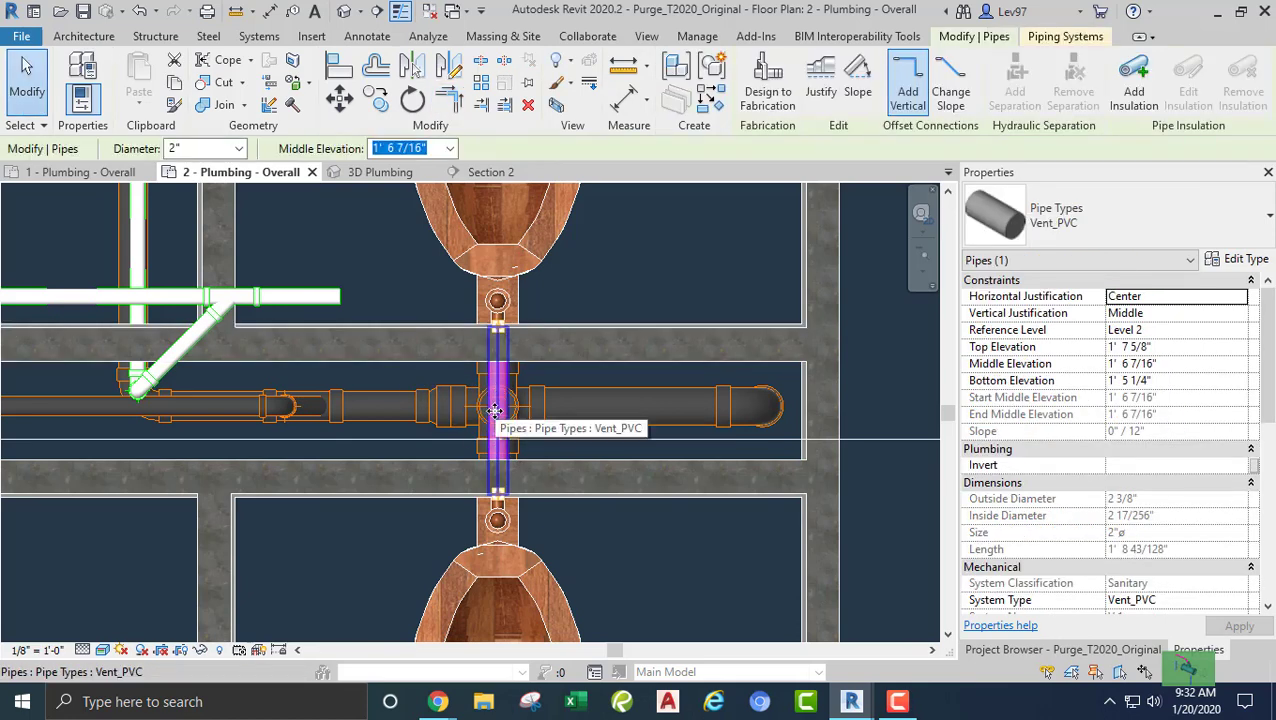
{"action": "right_click", "coordinate": [492, 411]}
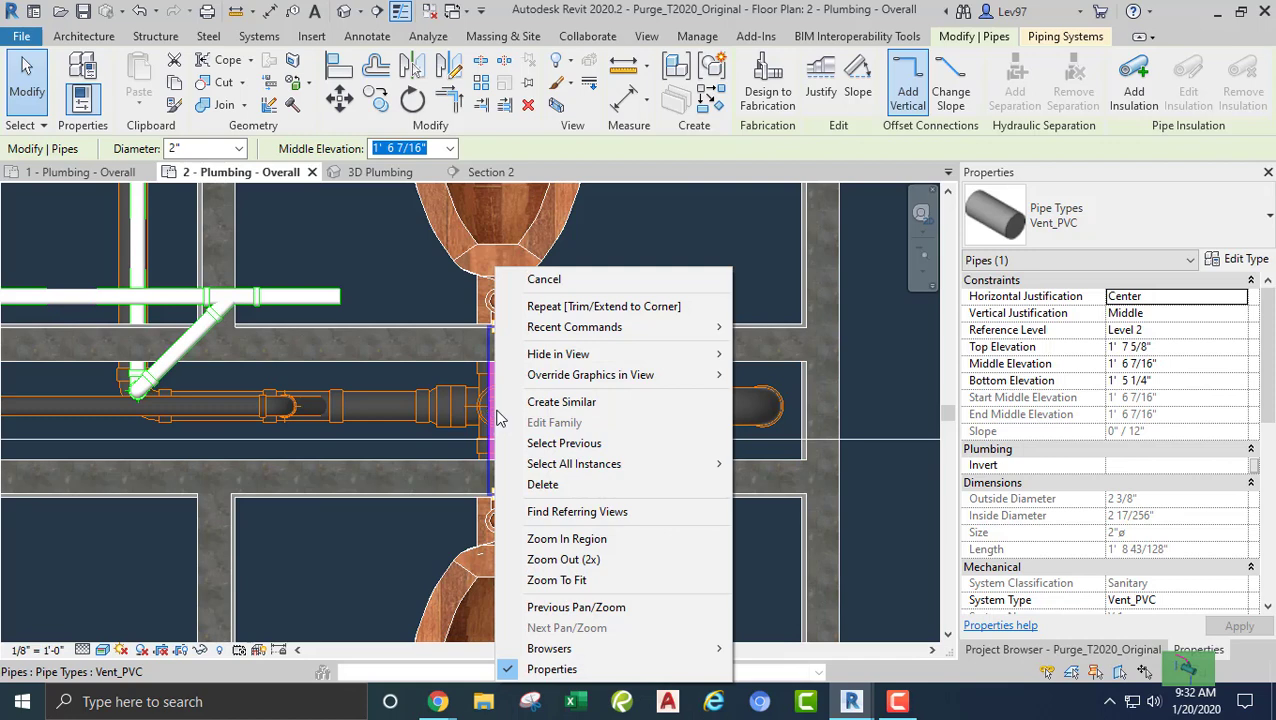
{"action": "left_click", "coordinate": [551, 402]}
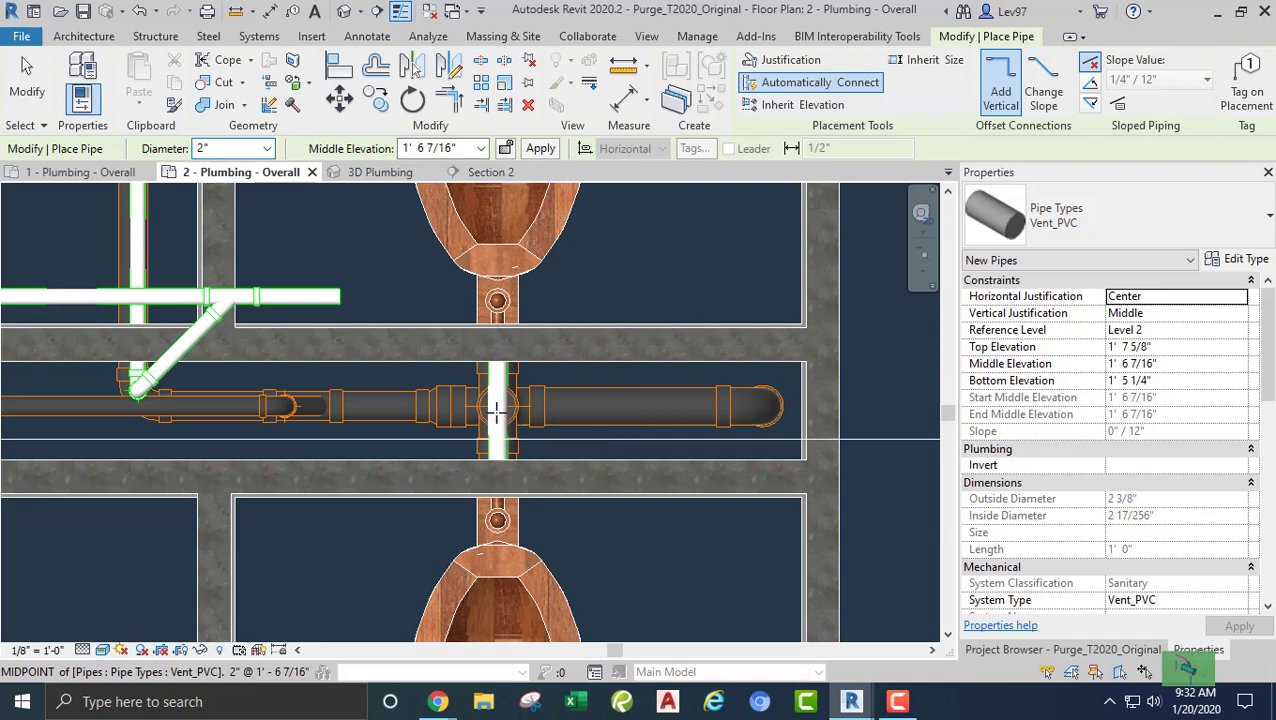
{"action": "left_click", "coordinate": [497, 408]}
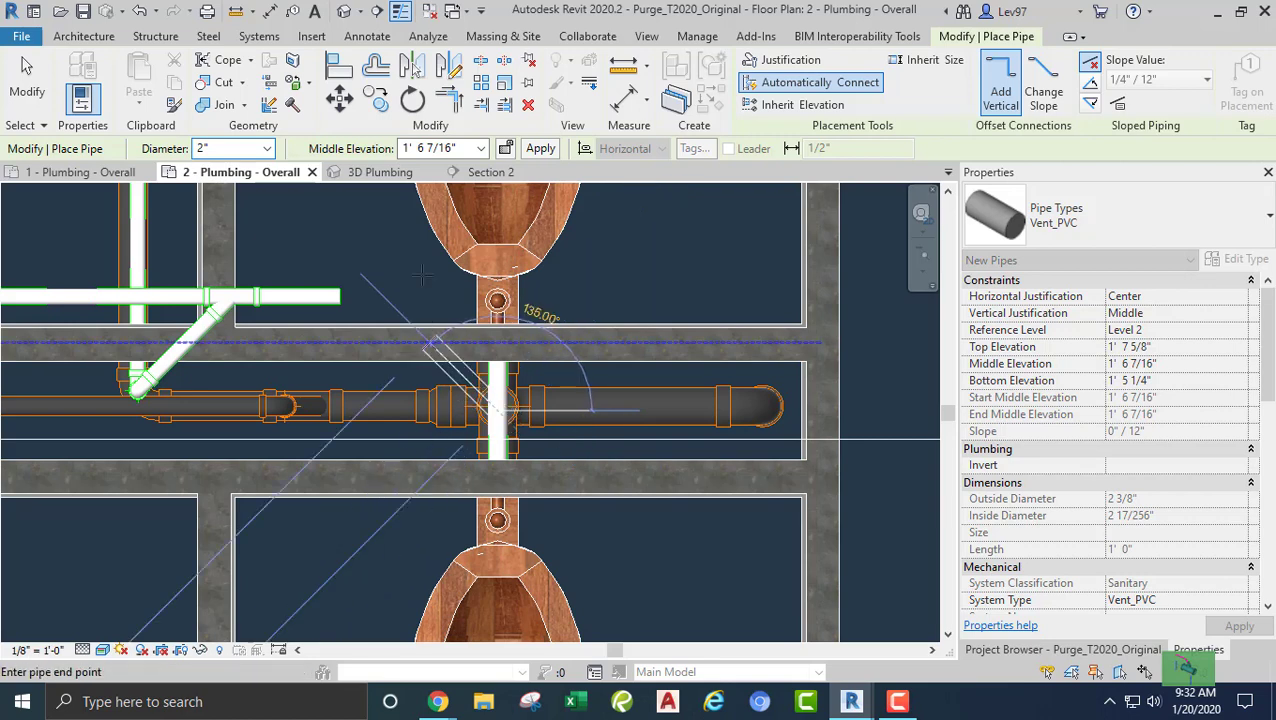
{"action": "left_click", "coordinate": [466, 148]}
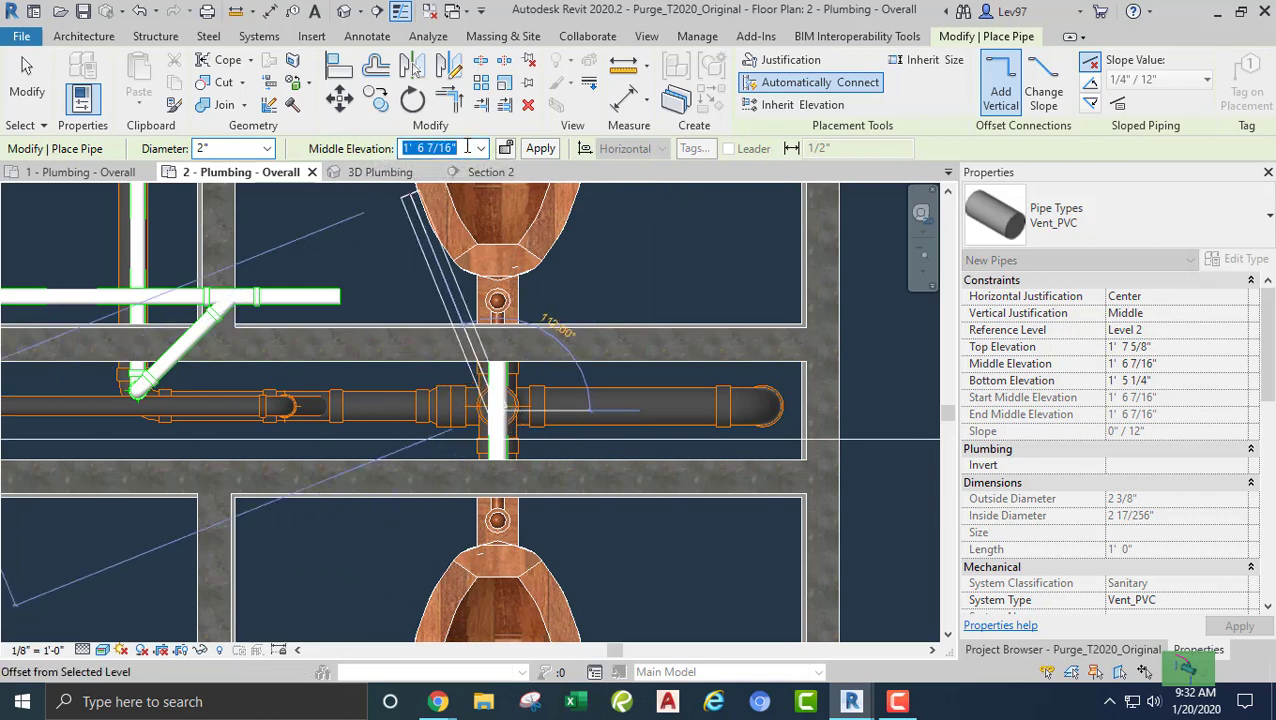
{"action": "type", "text": "2"}
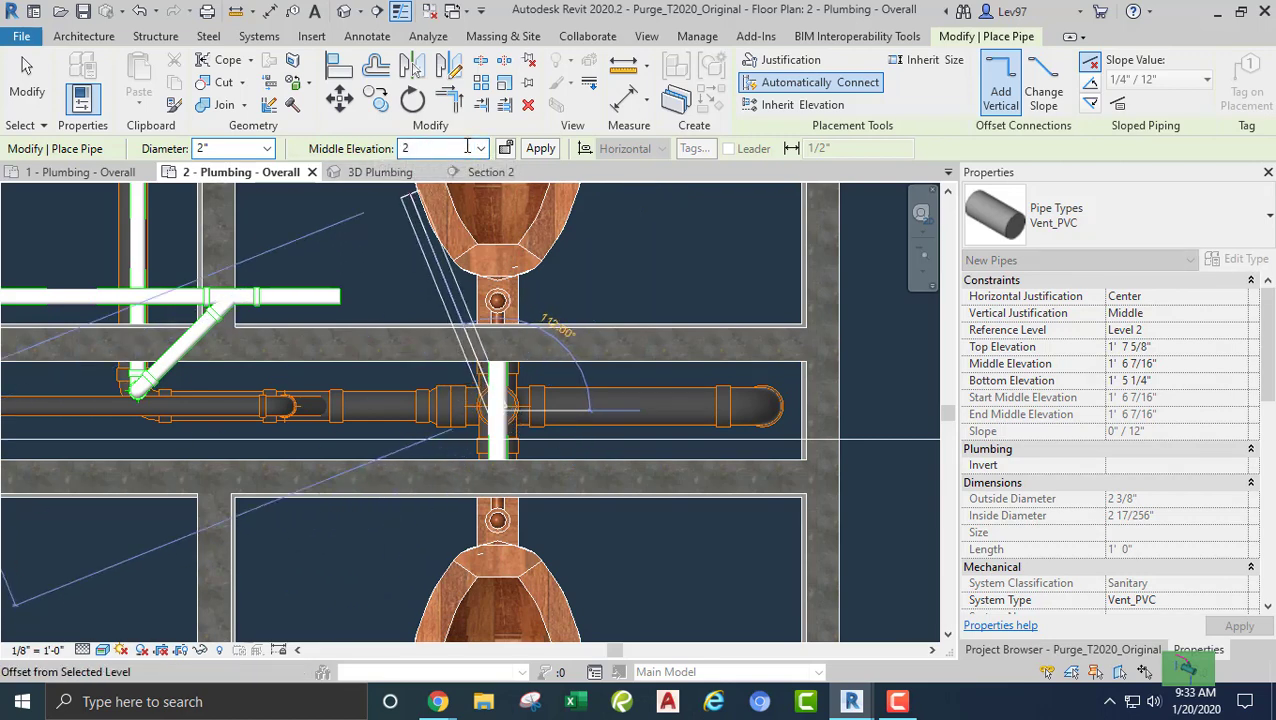
{"action": "type", "text": "0"}
{"action": "key", "text": "Return"}
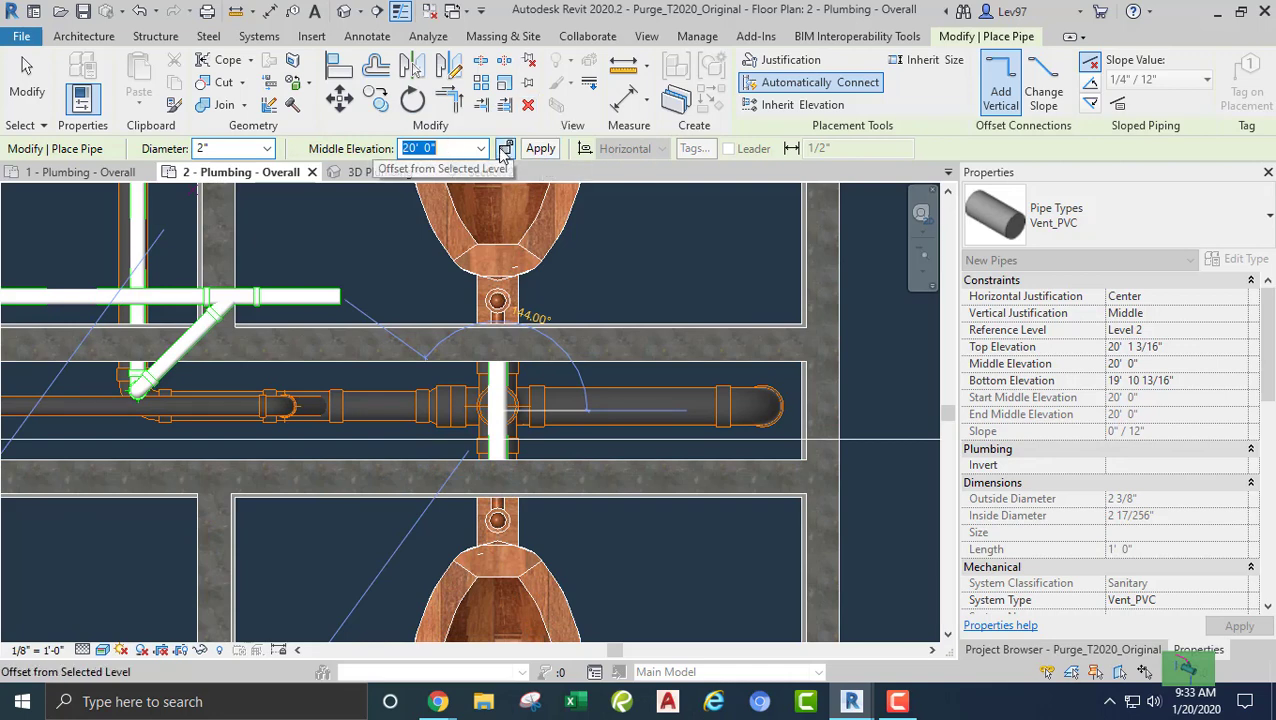
{"action": "left_click", "coordinate": [540, 149]}
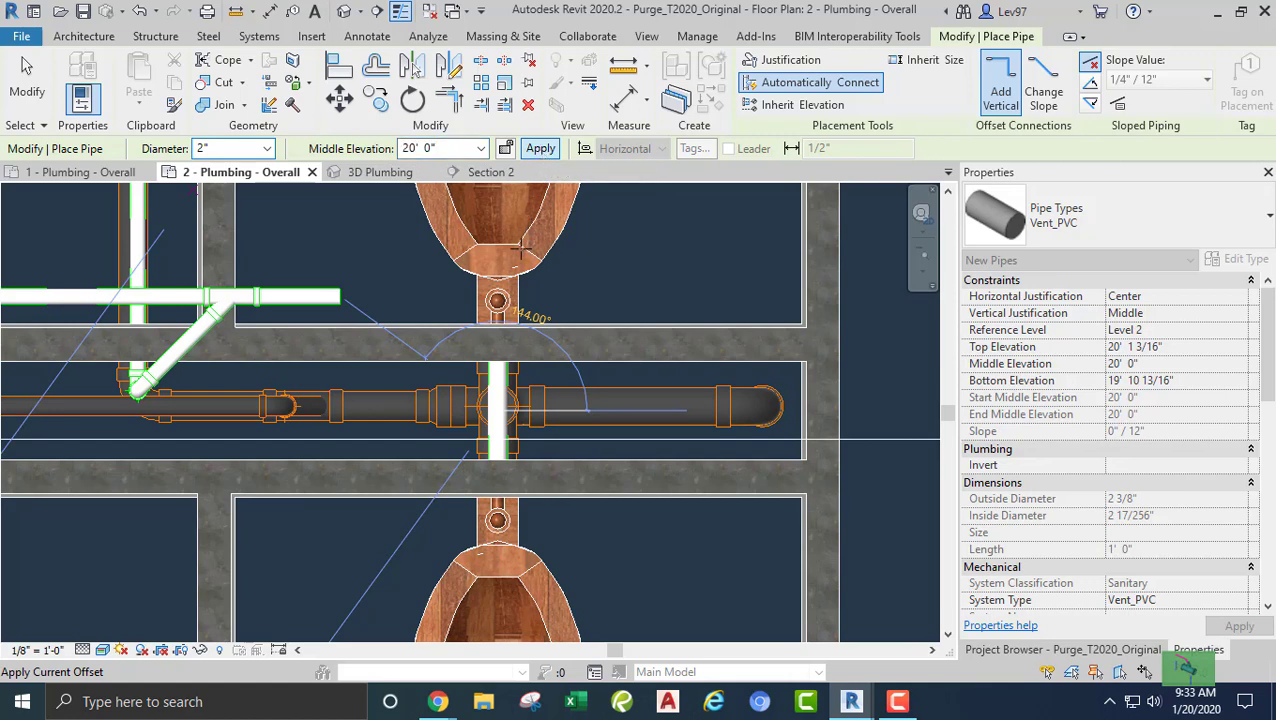
{"action": "key", "text": "Escape"}
{"action": "key", "text": "Escape"}
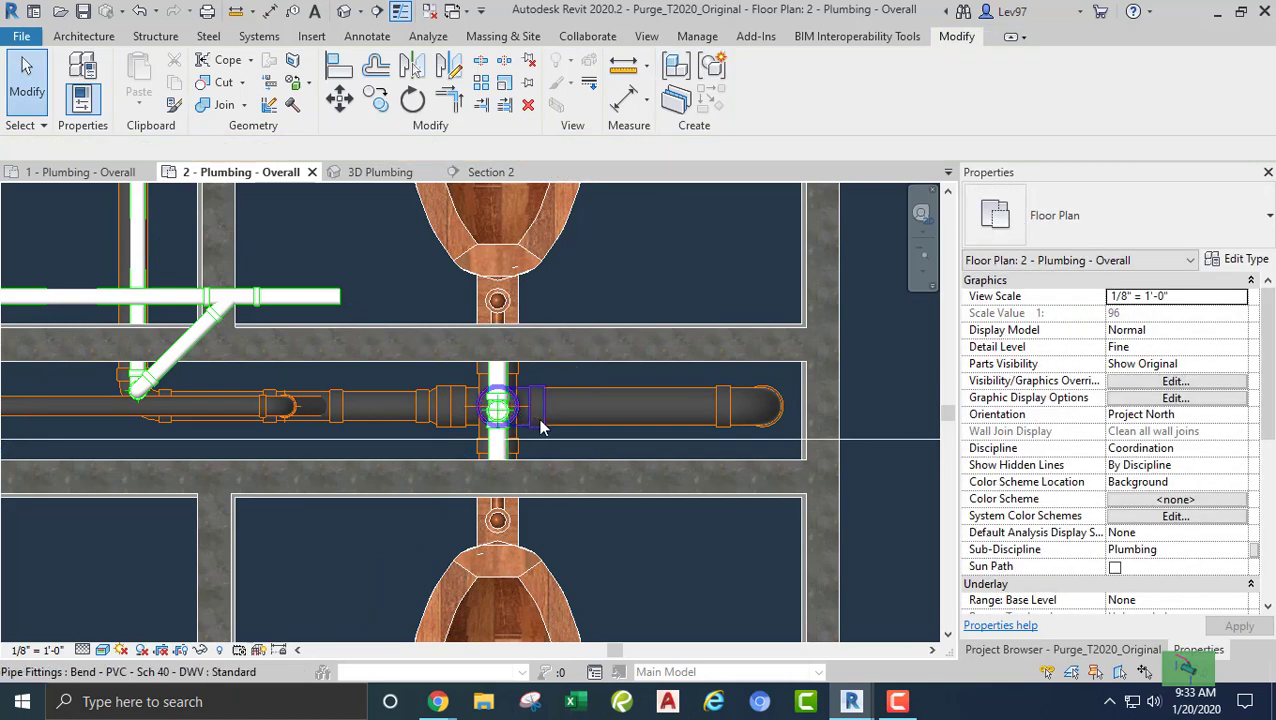
{"action": "middle_click_drag", "start_coordinate": [588, 447], "coordinate": [732, 447]}
{"action": "scroll", "coordinate": [512, 294], "scroll_direction": "up", "scroll_amount": 2}
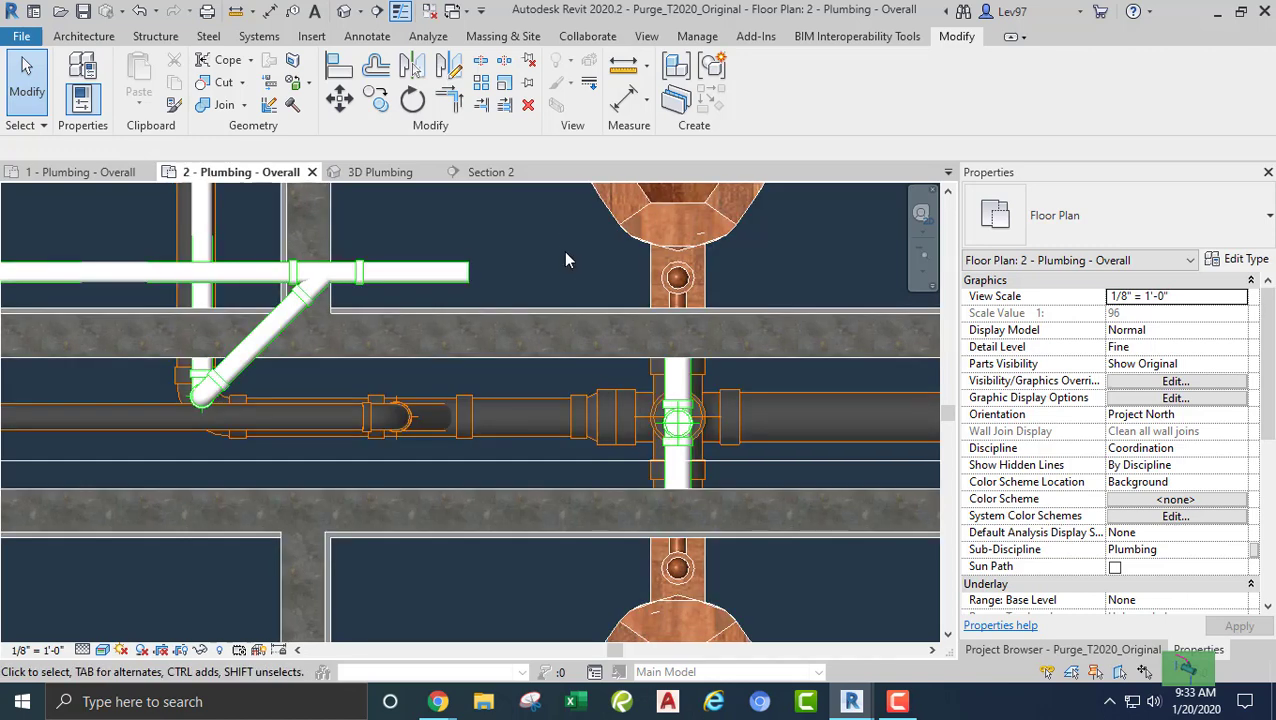
{"action": "key", "text": "d"}
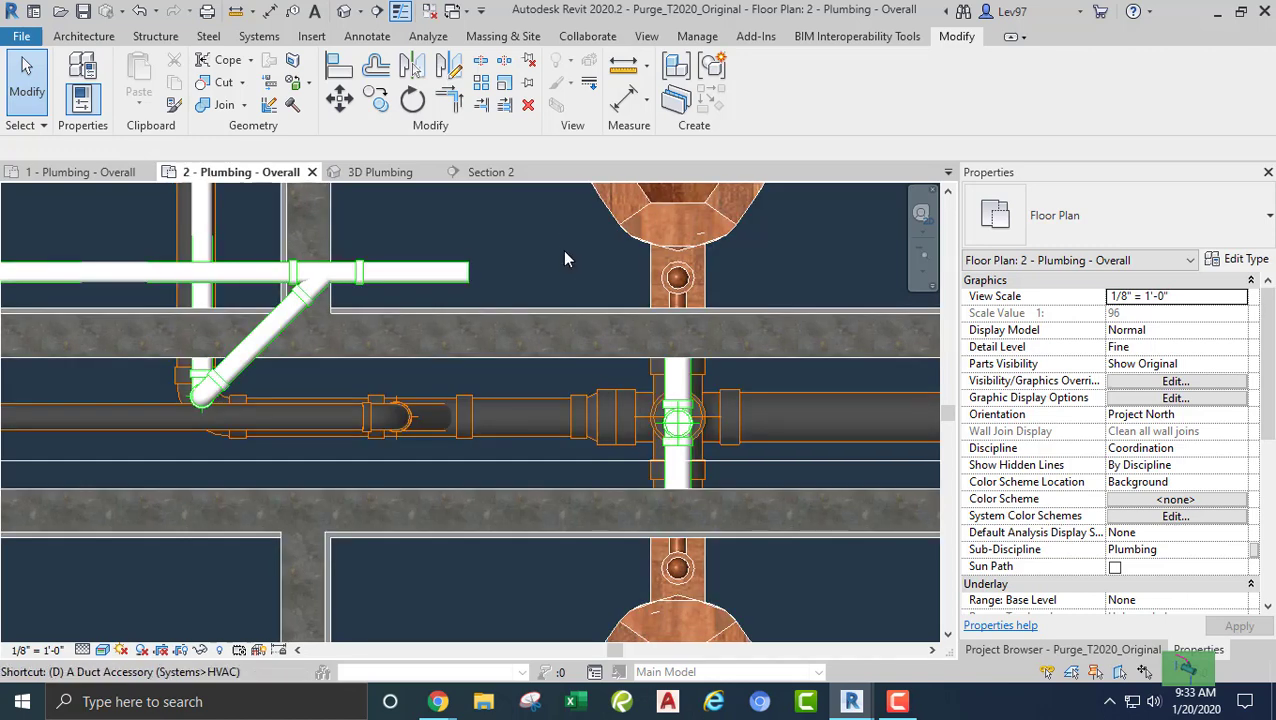
- Draw a 45° thin detail line about 1' 6 3/4" long from the water closet riser's centre back toward the horizontal vent main
{"action": "key", "text": "l"}
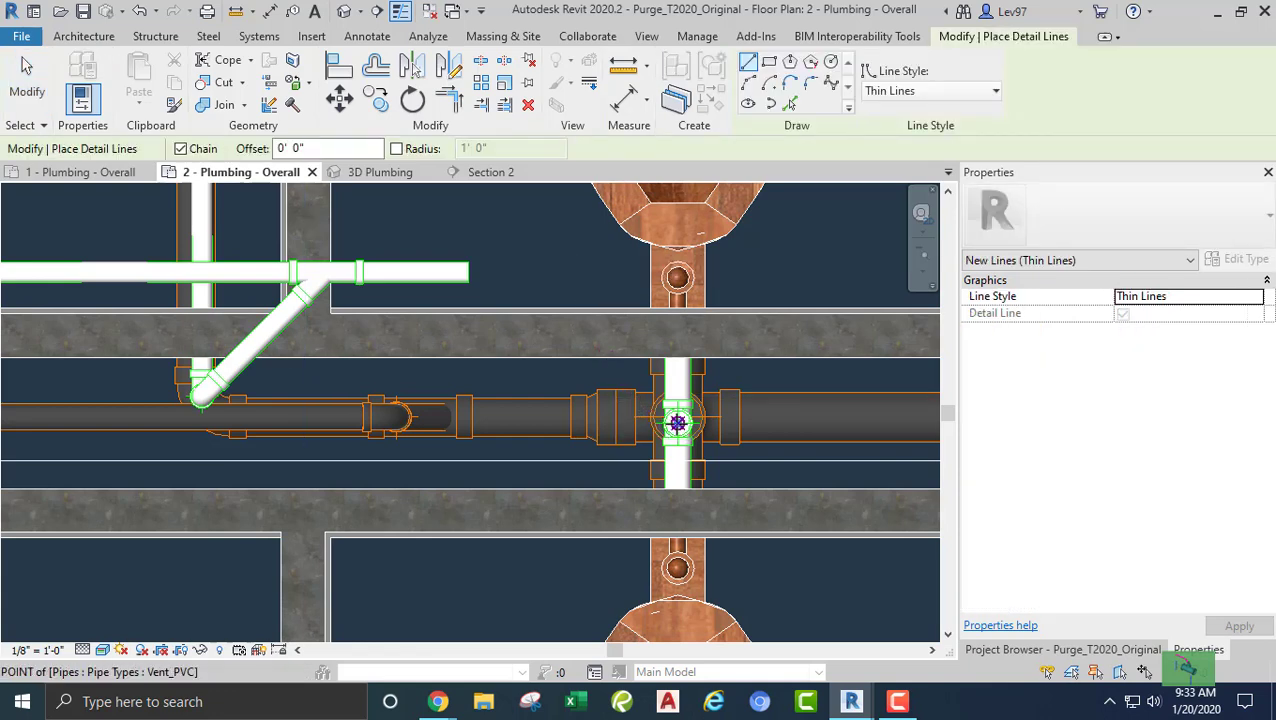
{"action": "left_click", "coordinate": [677, 421]}
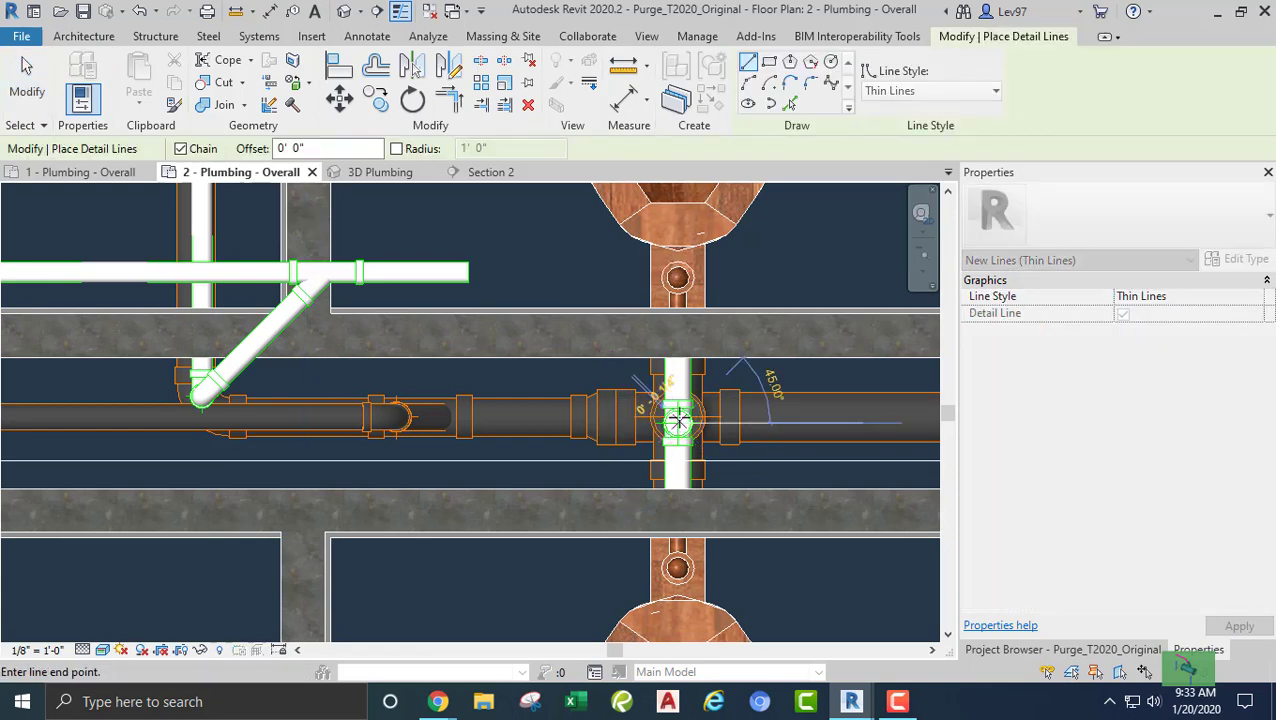
{"action": "left_click", "coordinate": [535, 272]}
{"action": "key", "text": "Escape"}
{"action": "key", "text": "Escape"}
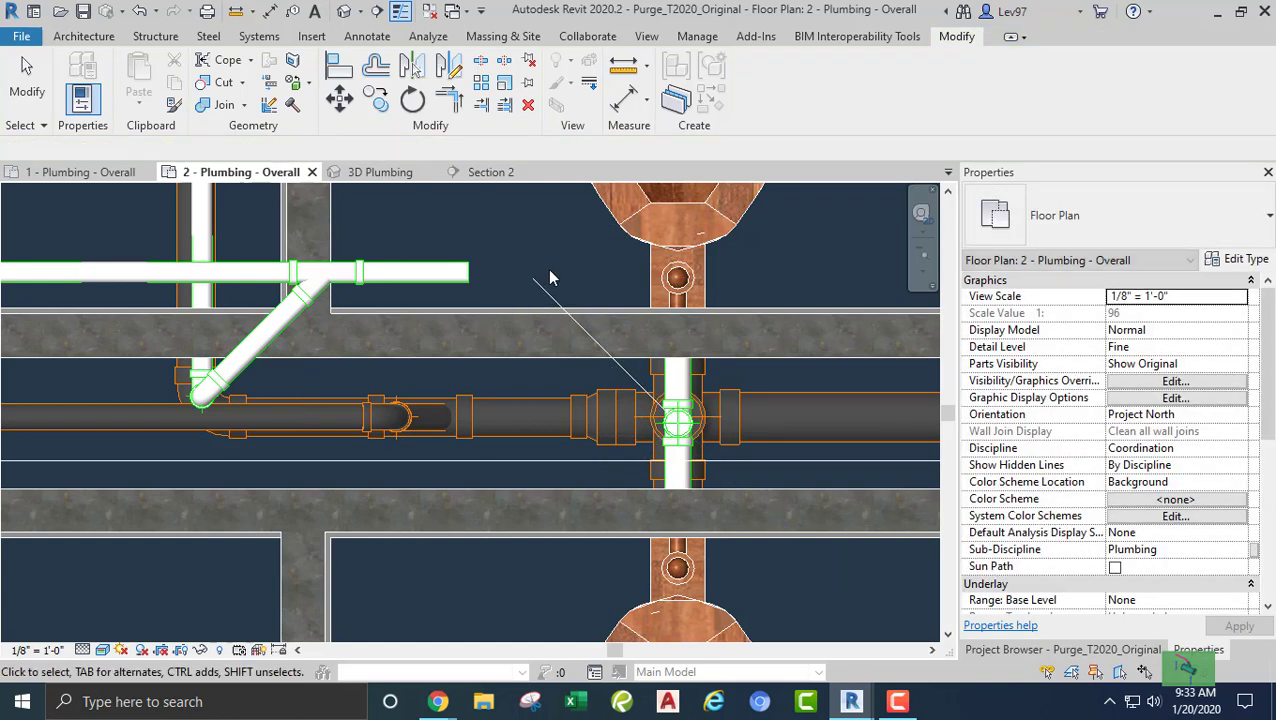
- Draw a 1 1/2" Vent_PVC pipe about 1' 0" long at 45° from the vent main's open end toward the water closet riser
{"action": "middle_click_drag", "start_coordinate": [592, 287], "coordinate": [641, 301]}
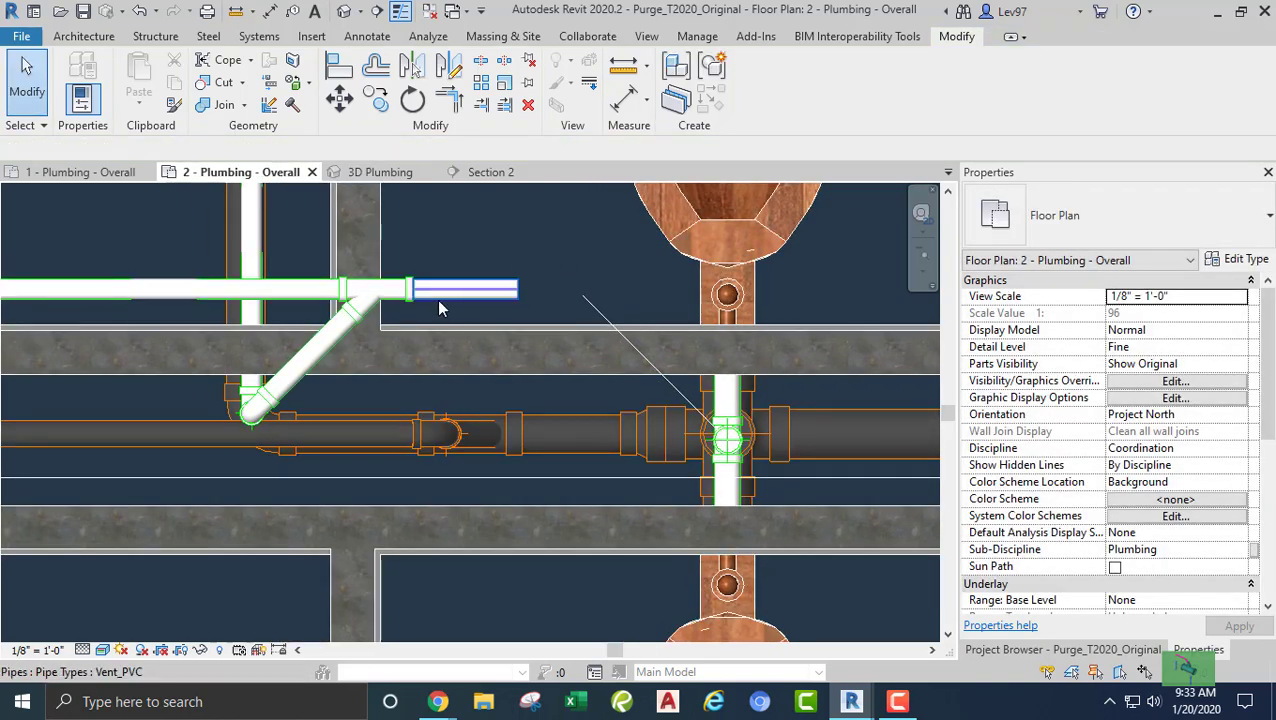
{"action": "left_click", "coordinate": [493, 300]}
{"action": "right_click", "coordinate": [520, 298]}
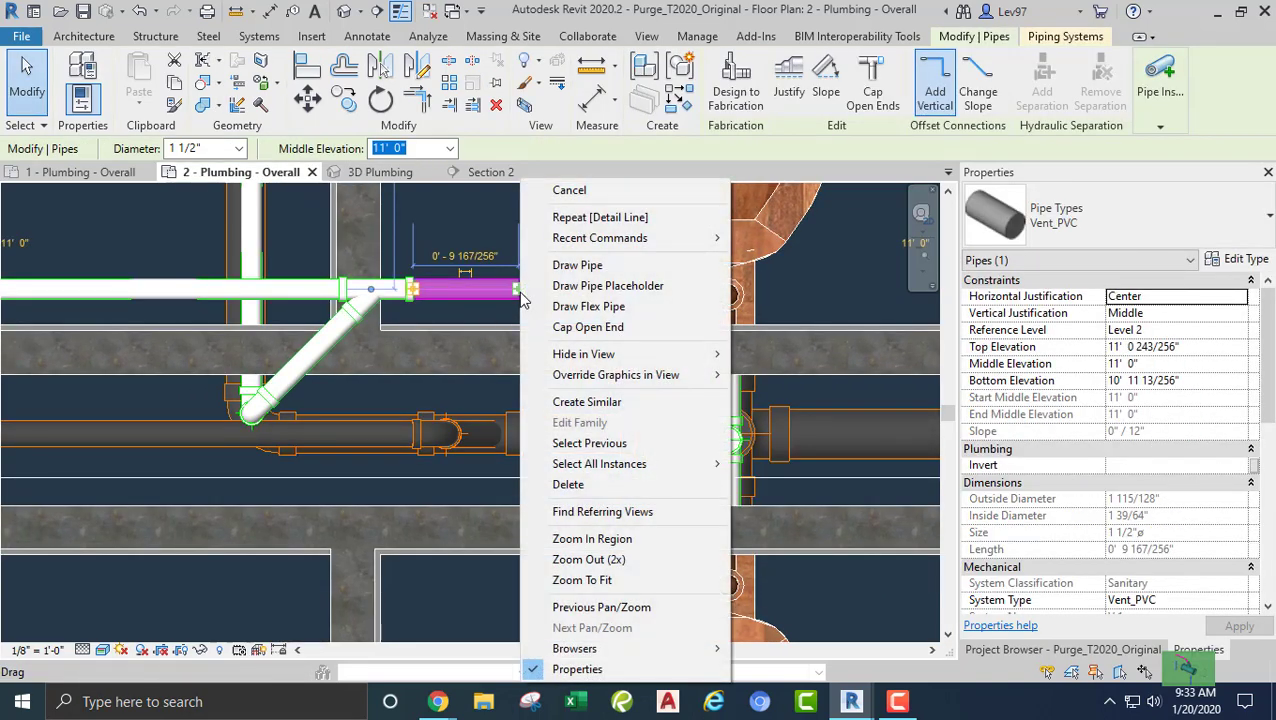
{"action": "left_click", "coordinate": [570, 262]}
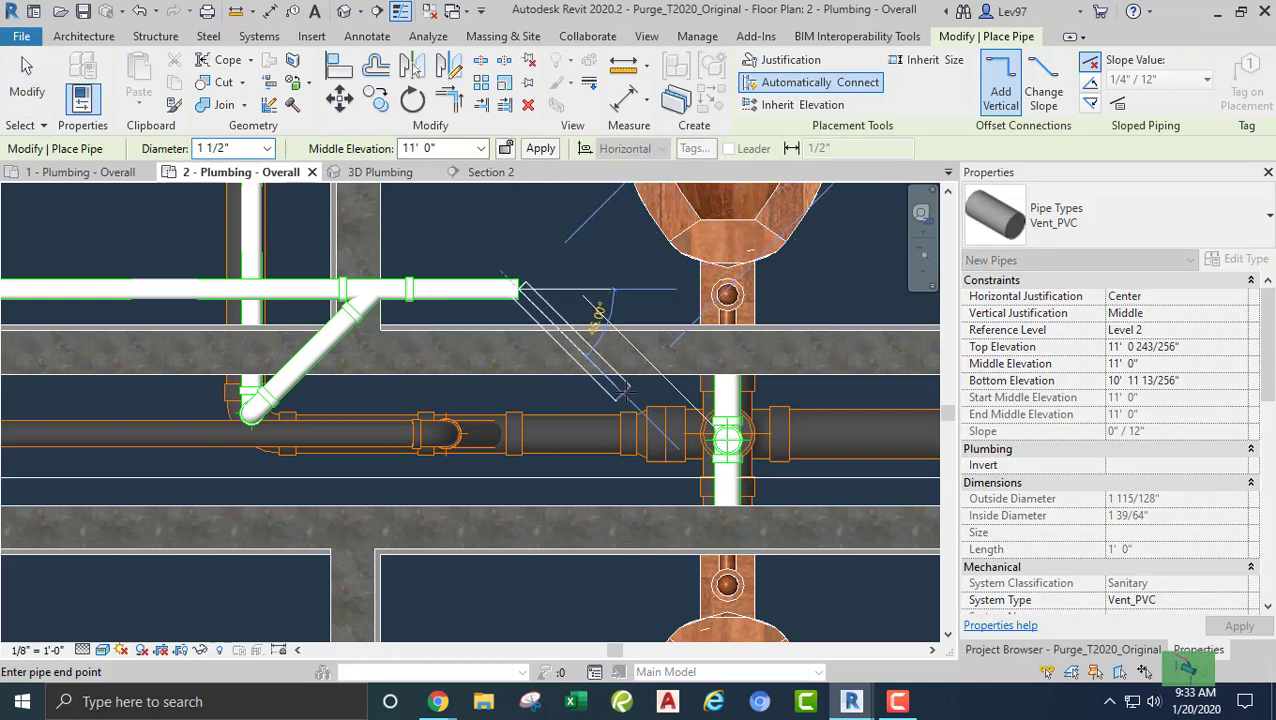
{"action": "left_click", "coordinate": [622, 392]}
{"action": "key", "text": "Escape"}
{"action": "key", "text": "Escape"}
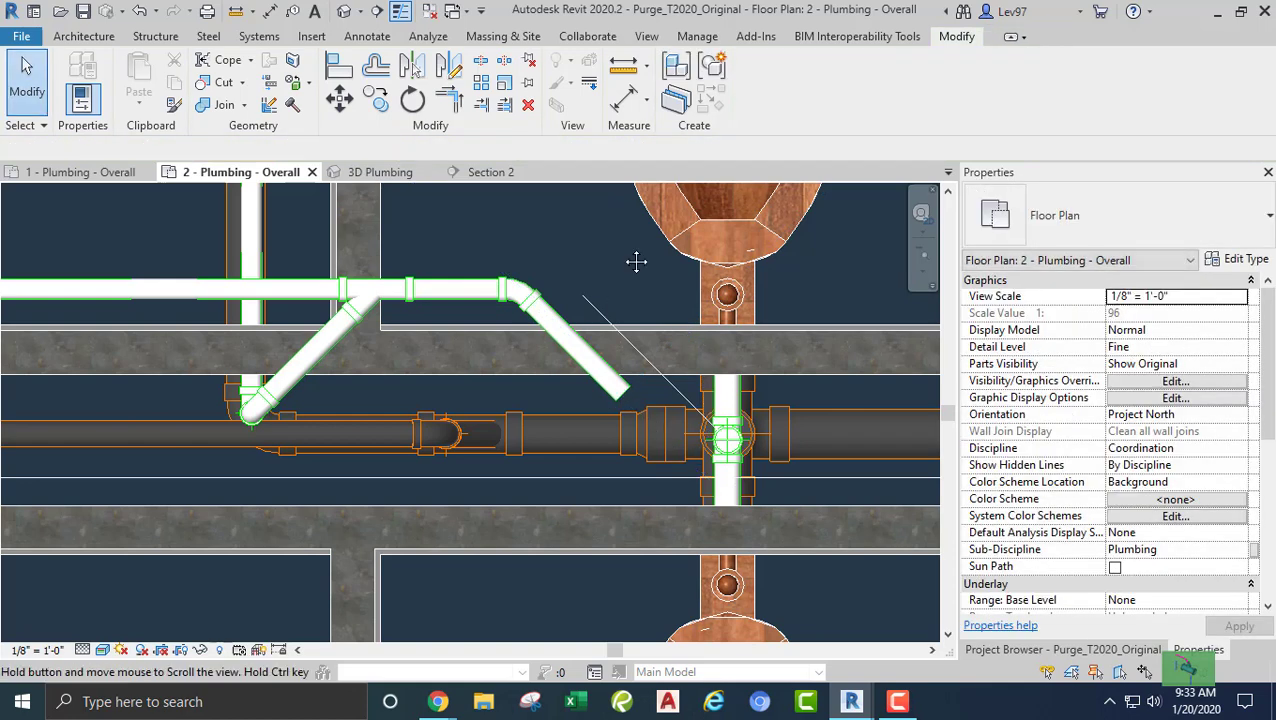
- Align the new 45° vent pipe with the detail line through the riser's centre and delete the detail line
{"action": "middle_click_drag", "start_coordinate": [635, 262], "coordinate": [618, 338]}
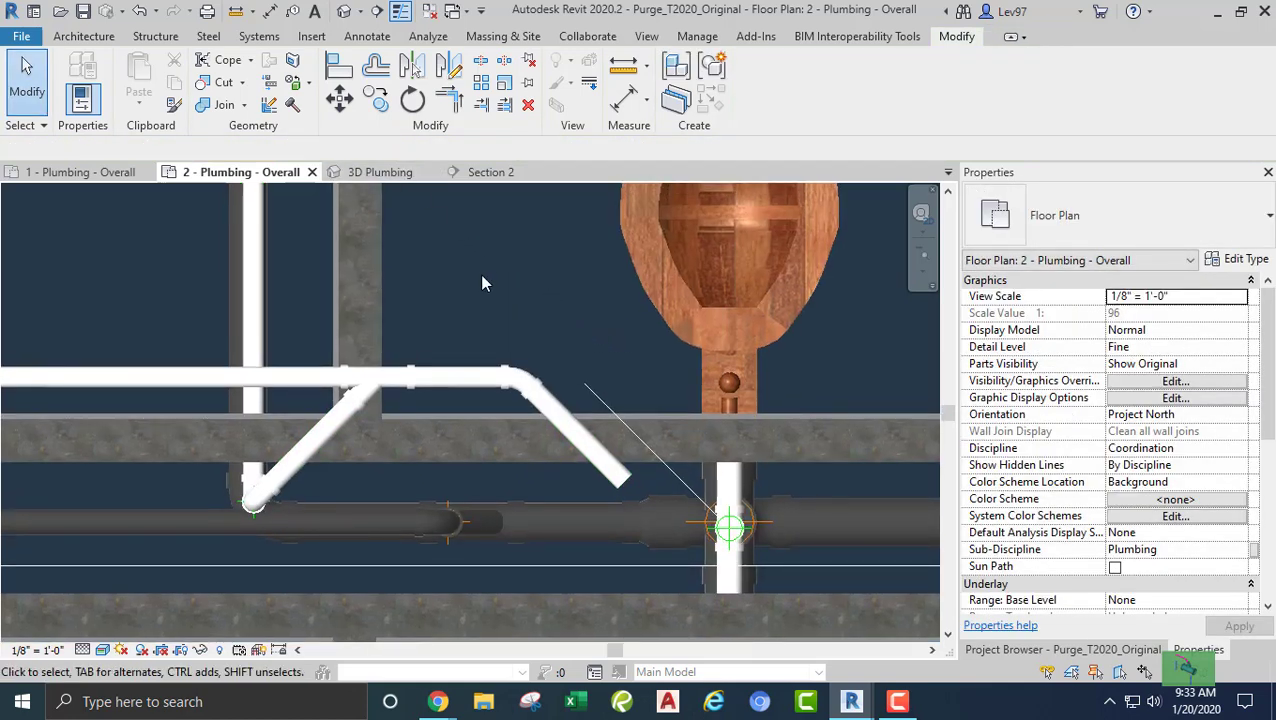
{"action": "left_click", "coordinate": [340, 72]}
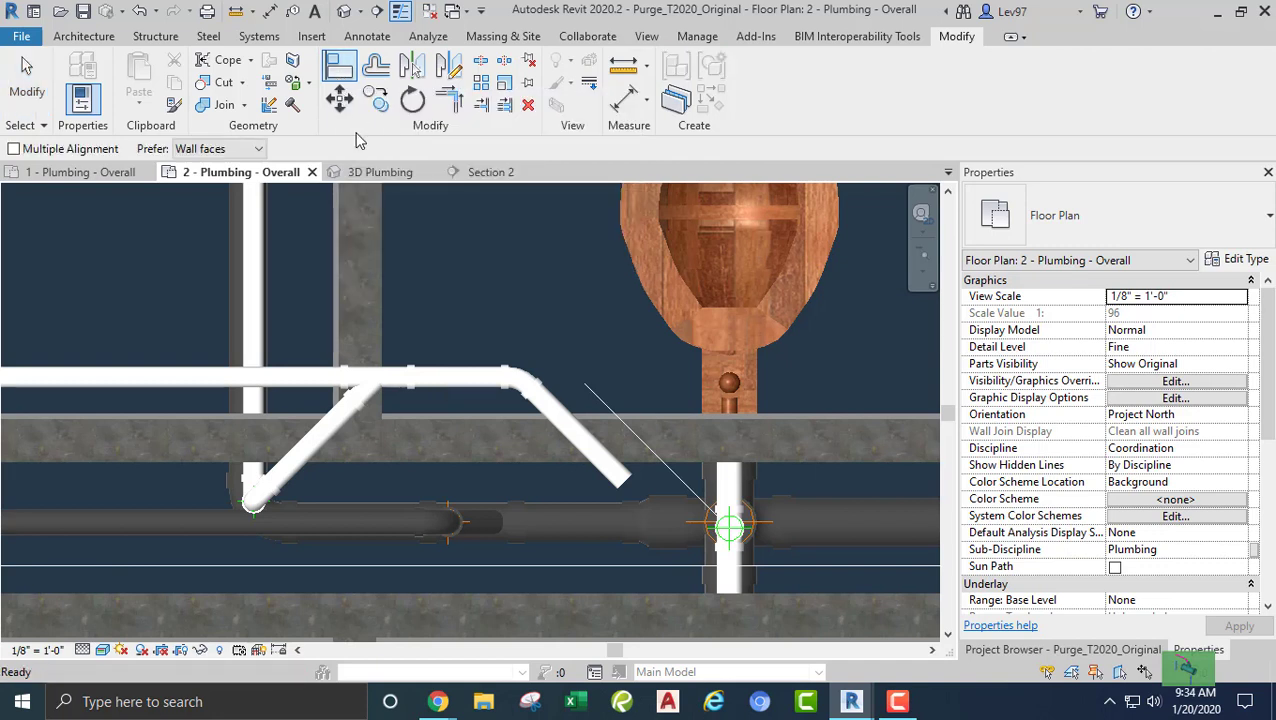
{"action": "left_click", "coordinate": [681, 488]}
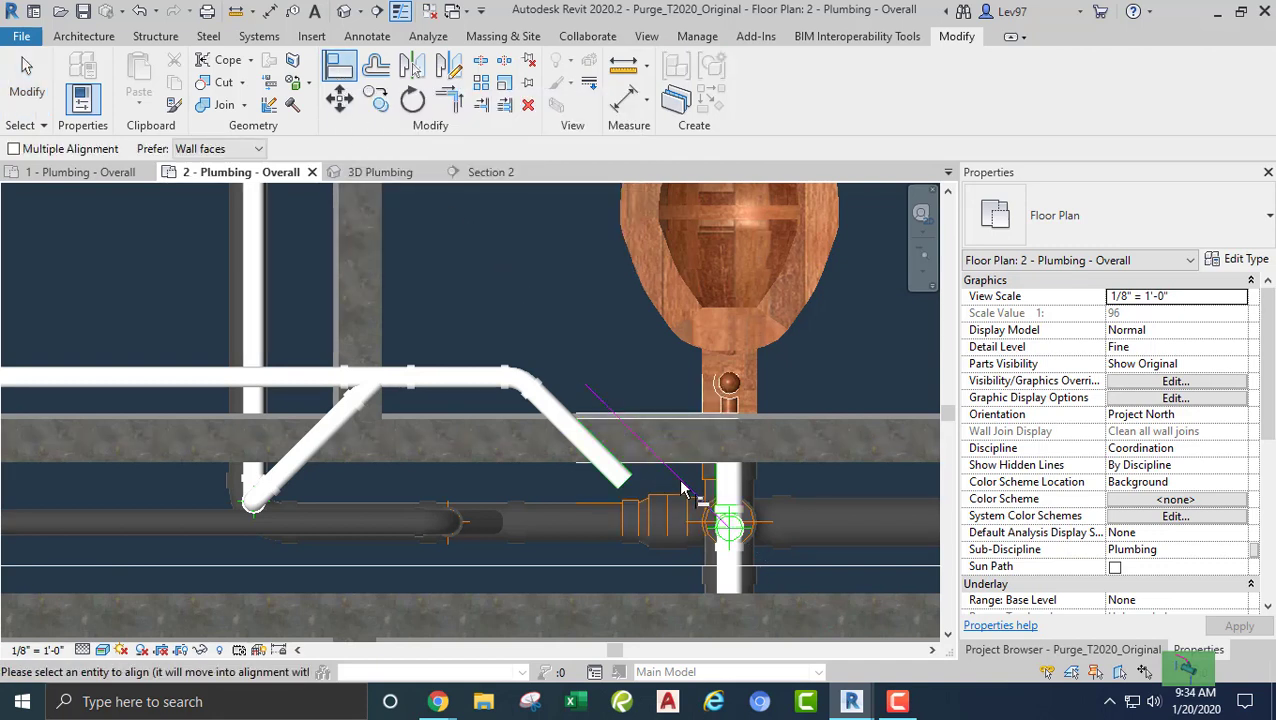
{"action": "left_click", "coordinate": [614, 478]}
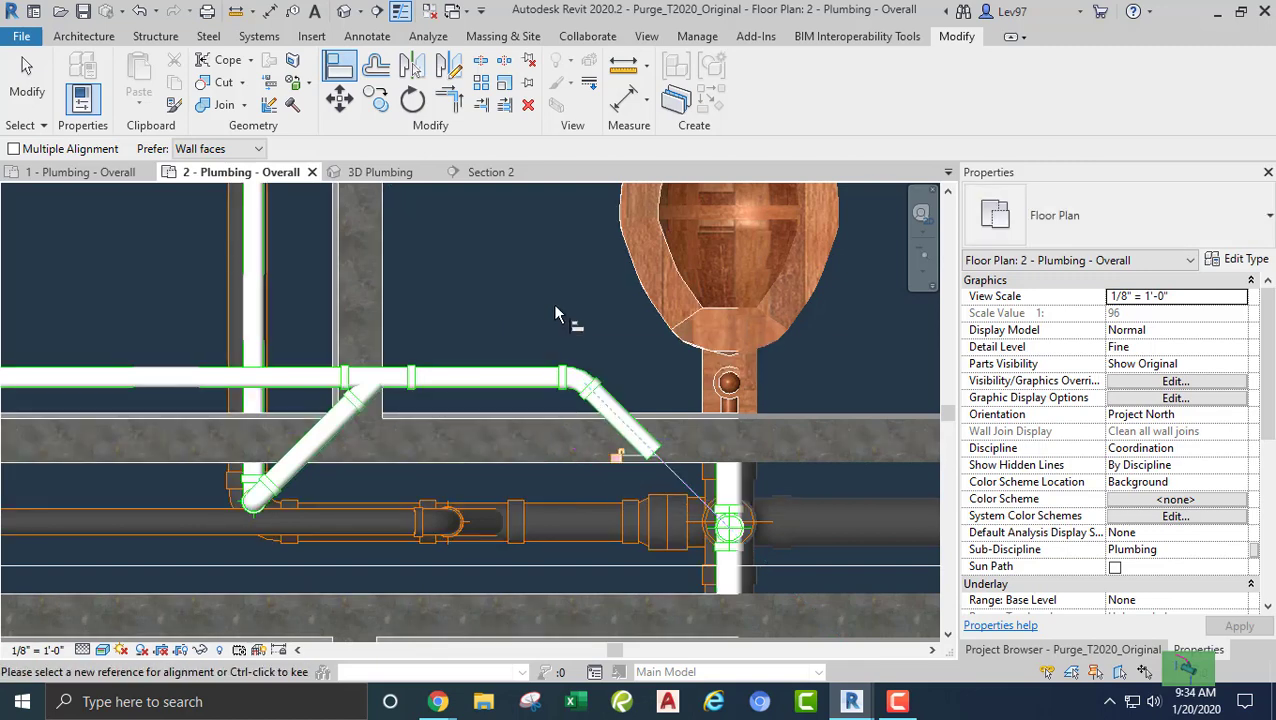
{"action": "key", "text": "Escape"}
{"action": "middle_click_drag", "start_coordinate": [570, 318], "coordinate": [492, 255]}
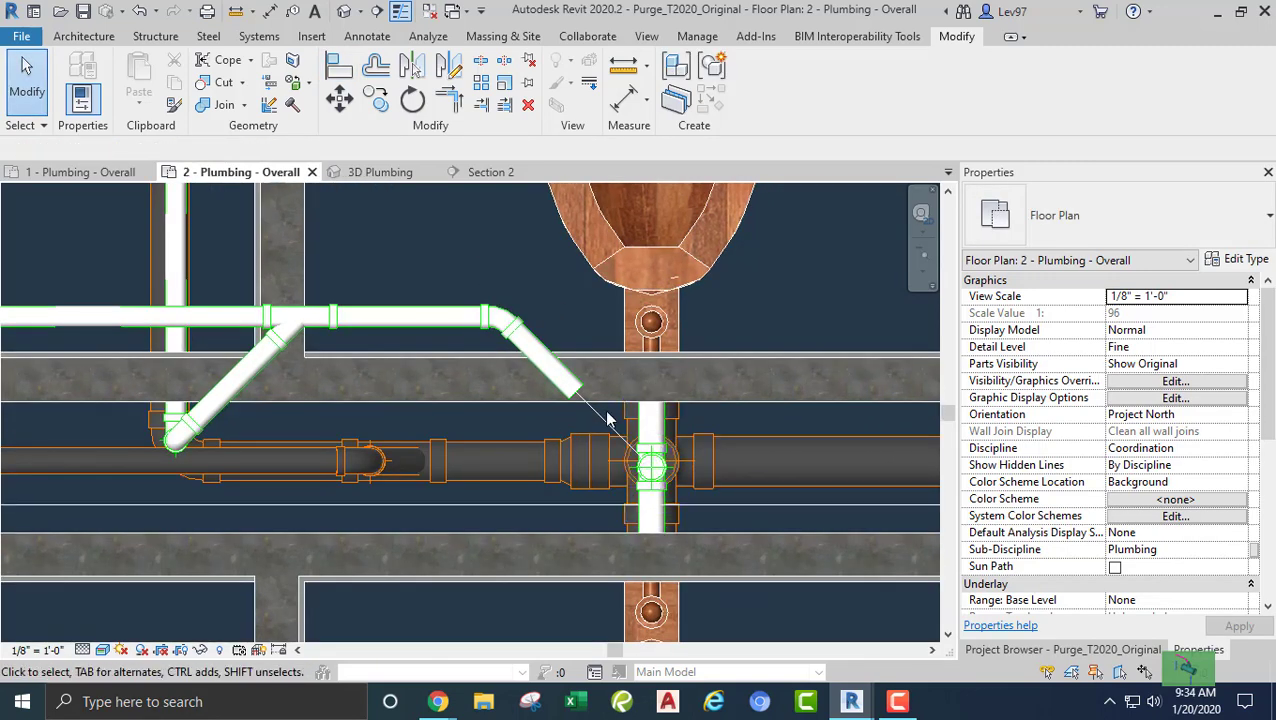
{"action": "left_click", "coordinate": [602, 425]}
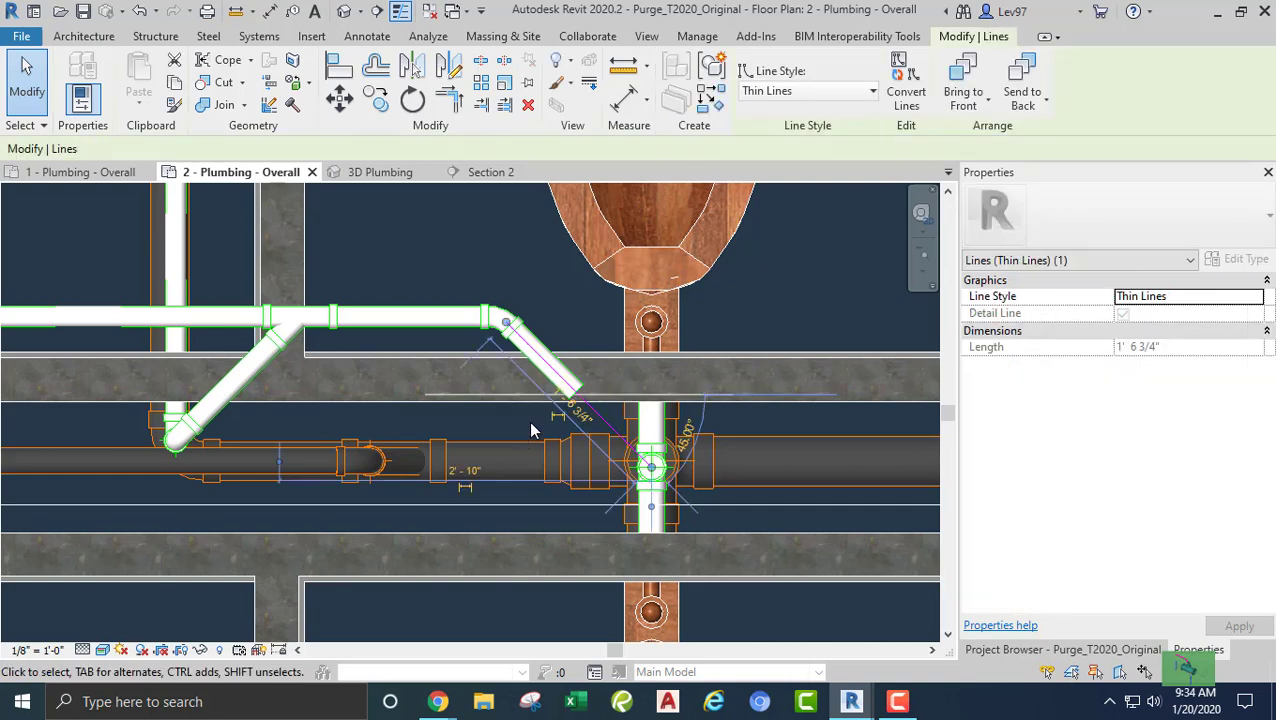
{"action": "key", "text": "Delete"}
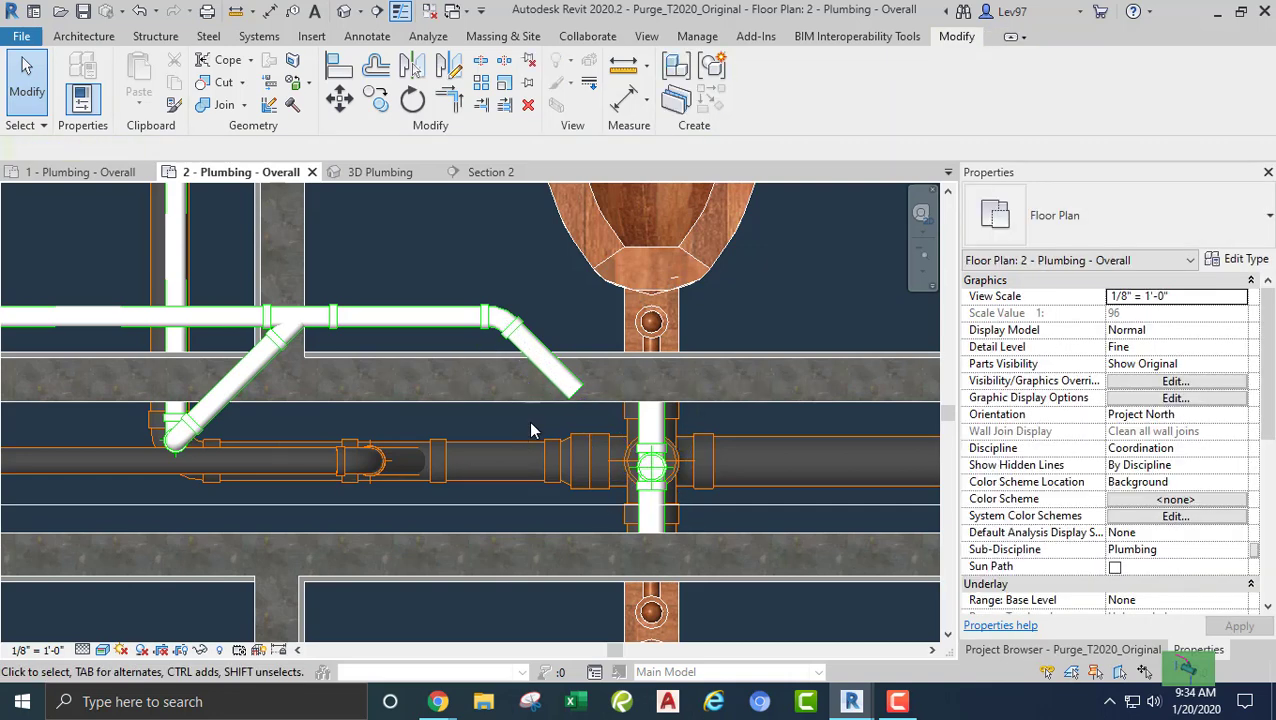
- Extend the 45° vent pipe's open end to the centre of the water closet vent riser to connect them
{"action": "left_click", "coordinate": [535, 345]}
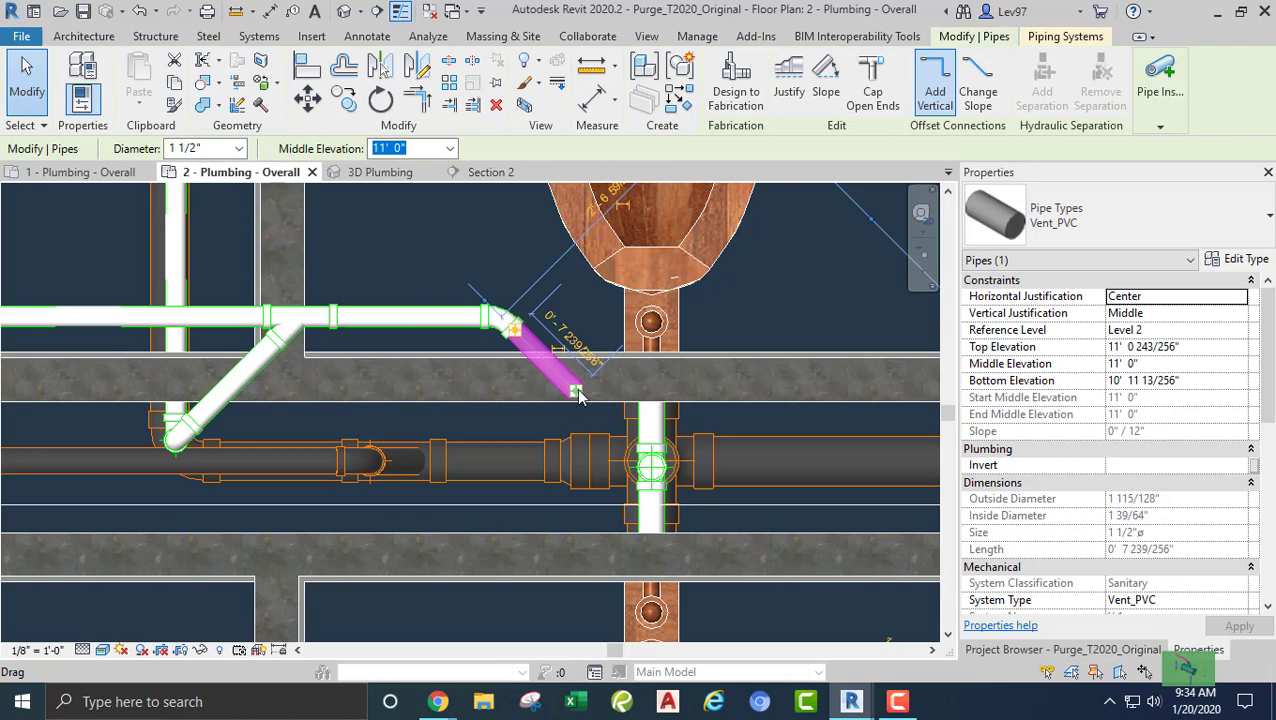
{"action": "left_click_drag", "start_coordinate": [577, 391], "coordinate": [651, 467]}
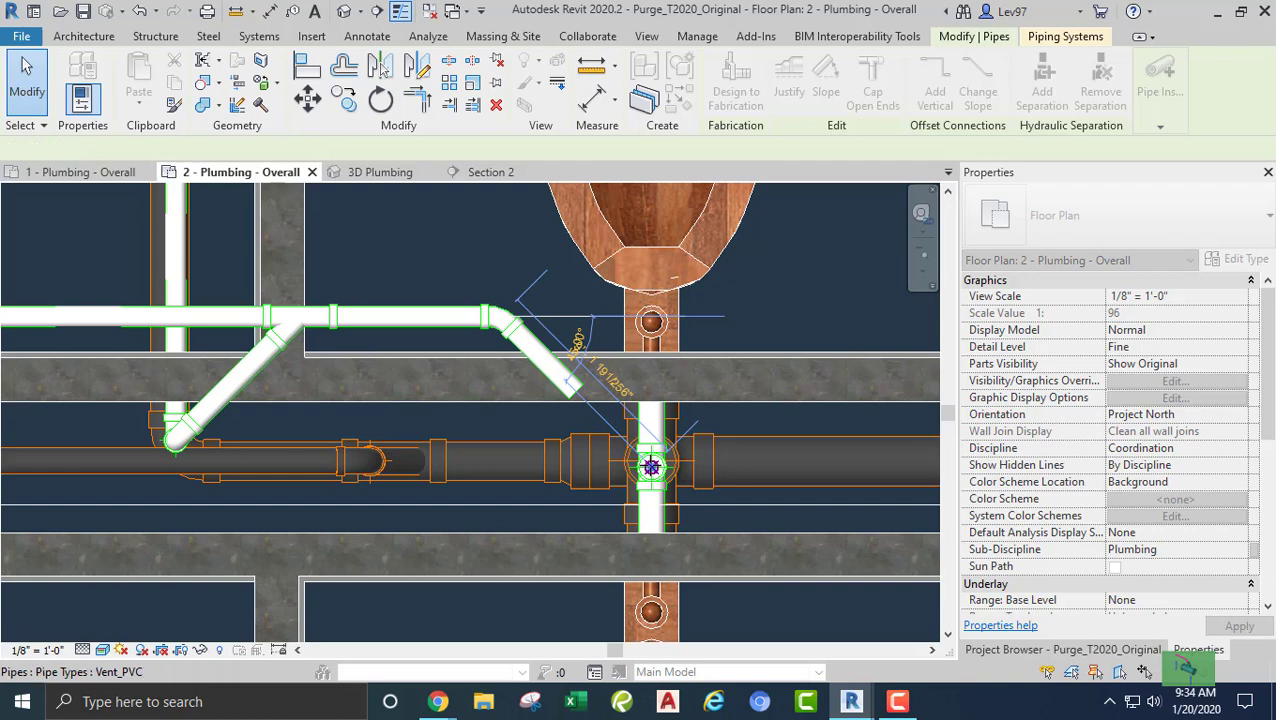
{"action": "left_click", "coordinate": [484, 266]}
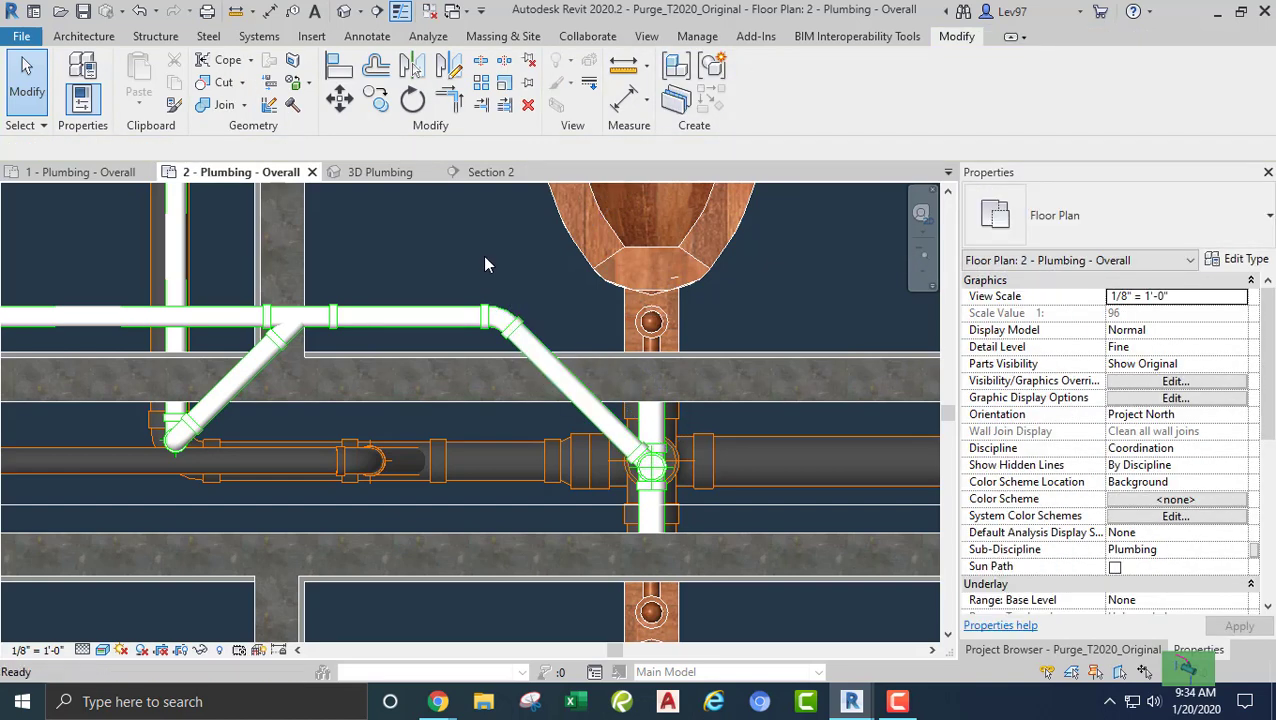
{"action": "middle_click_drag", "start_coordinate": [484, 272], "coordinate": [490, 287]}
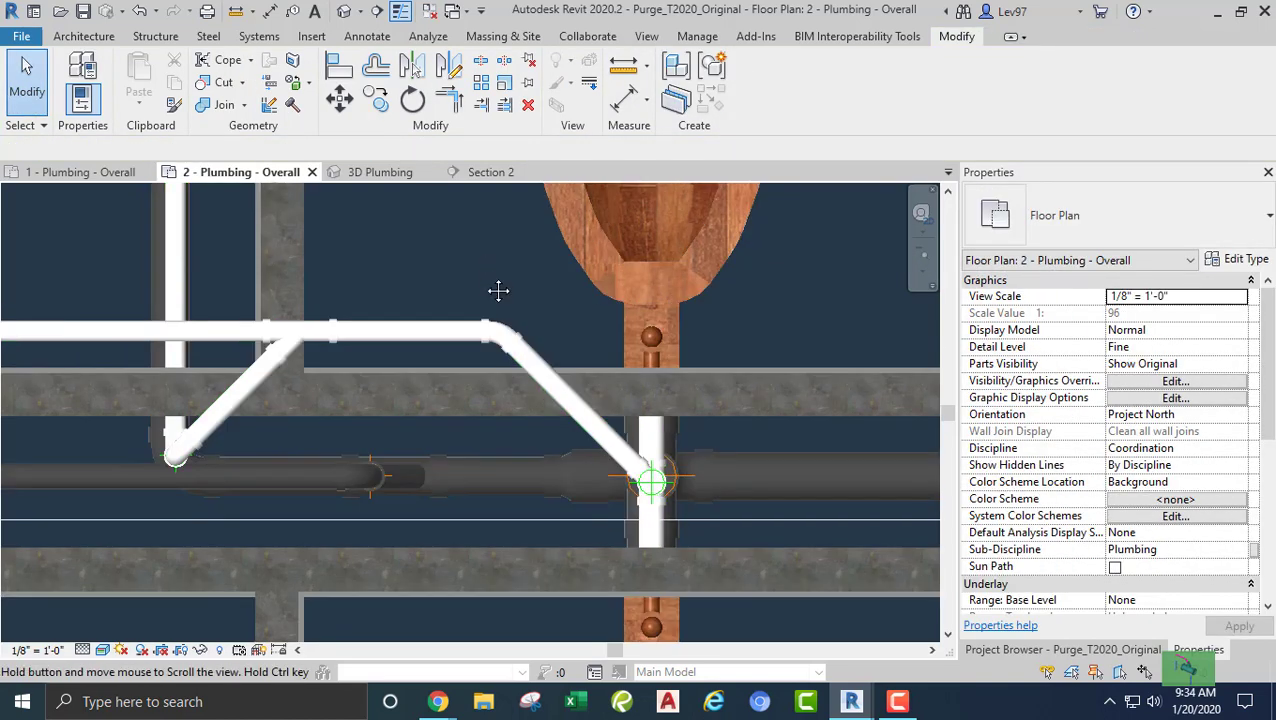
- Examine the riser connection in the 3D Plumbing view and check the fixture units of the riser above the junction
{"action": "left_click", "coordinate": [541, 384]}
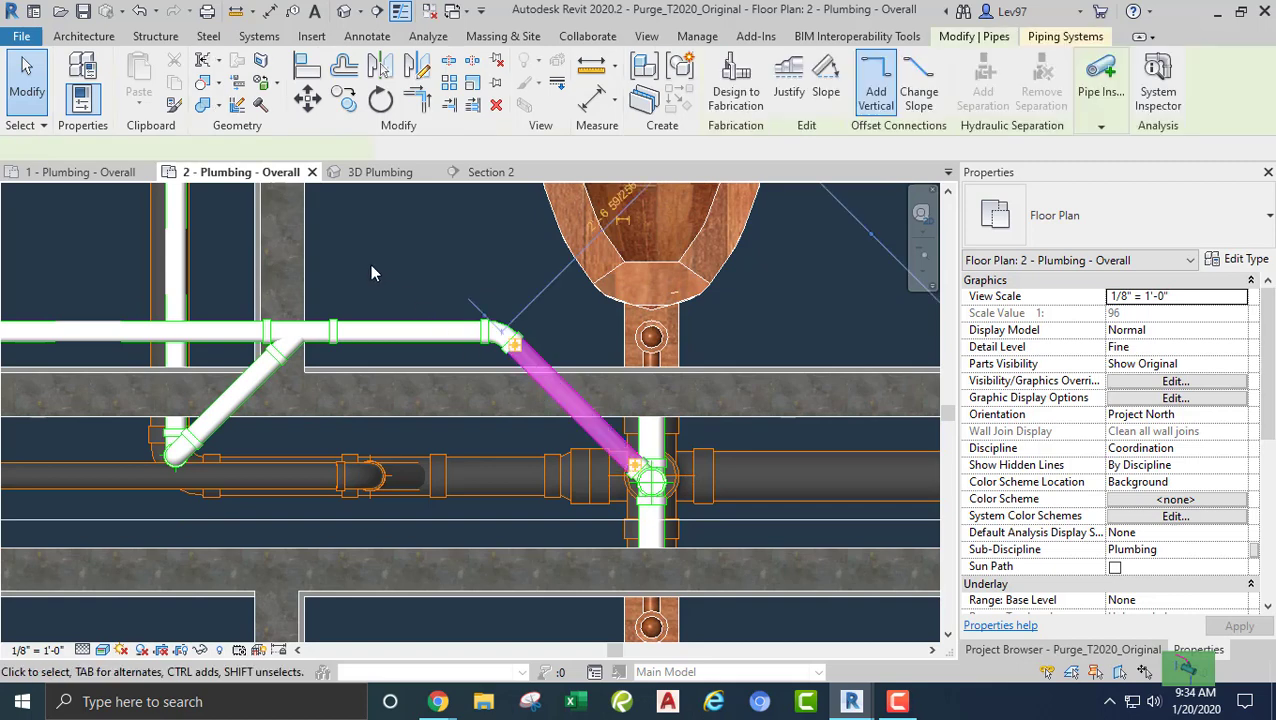
{"action": "left_click", "coordinate": [383, 172]}
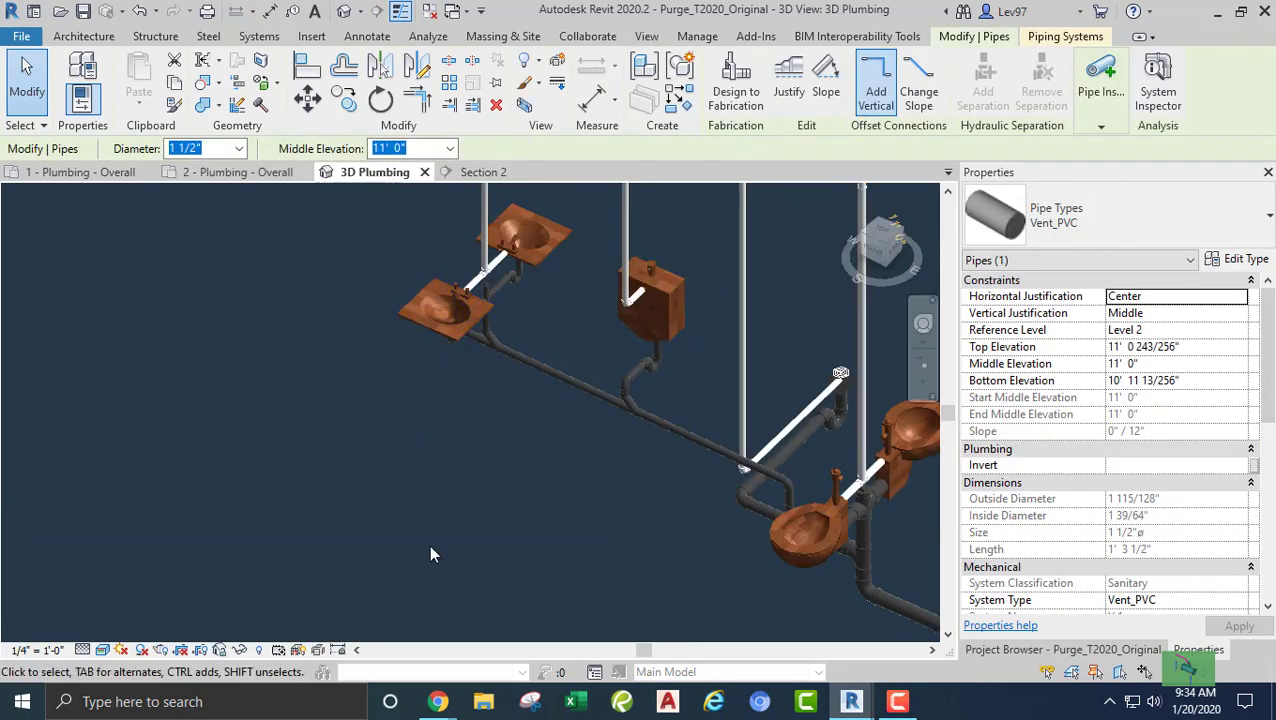
{"action": "scroll", "coordinate": [431, 553], "scroll_direction": "down", "scroll_amount": 3}
{"action": "middle_click_drag", "start_coordinate": [628, 458], "coordinate": [440, 669]}
{"action": "scroll", "coordinate": [537, 437], "scroll_direction": "up", "scroll_amount": 5}
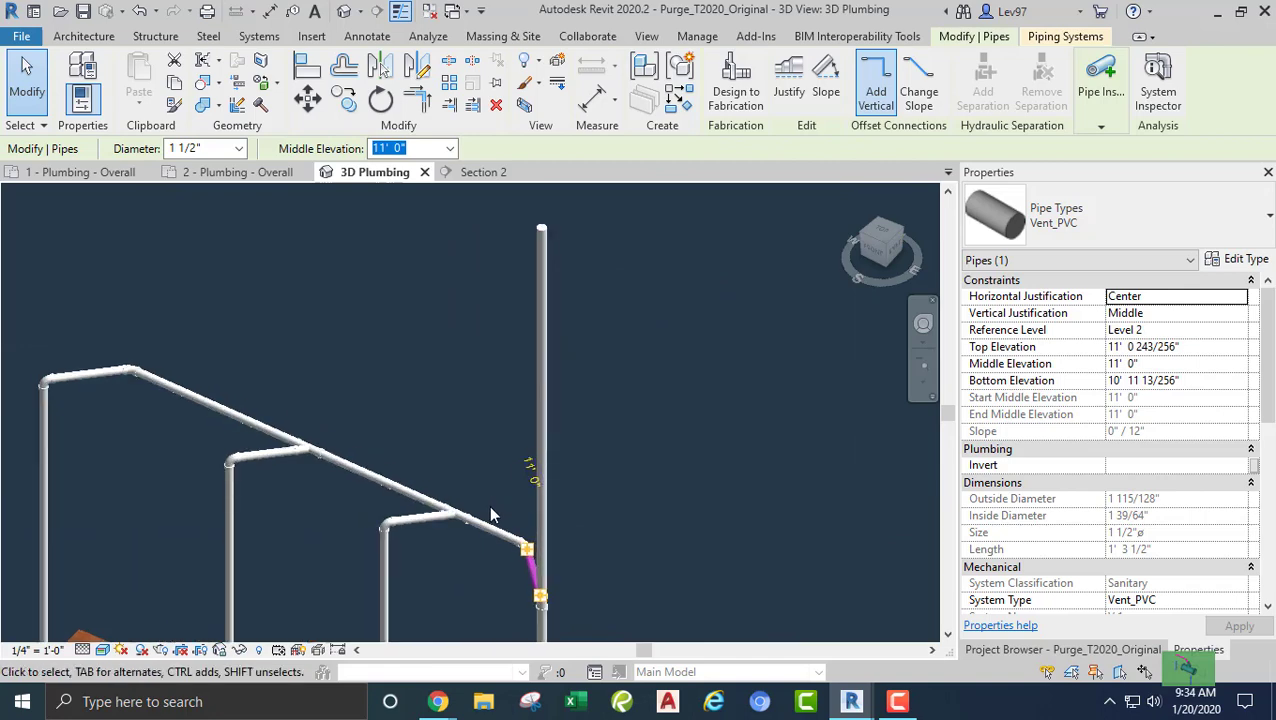
{"action": "middle_click_drag", "start_coordinate": [672, 518], "coordinate": [493, 600], "text": "shift"}
{"action": "scroll", "coordinate": [494, 600], "scroll_direction": "up", "scroll_amount": 3}
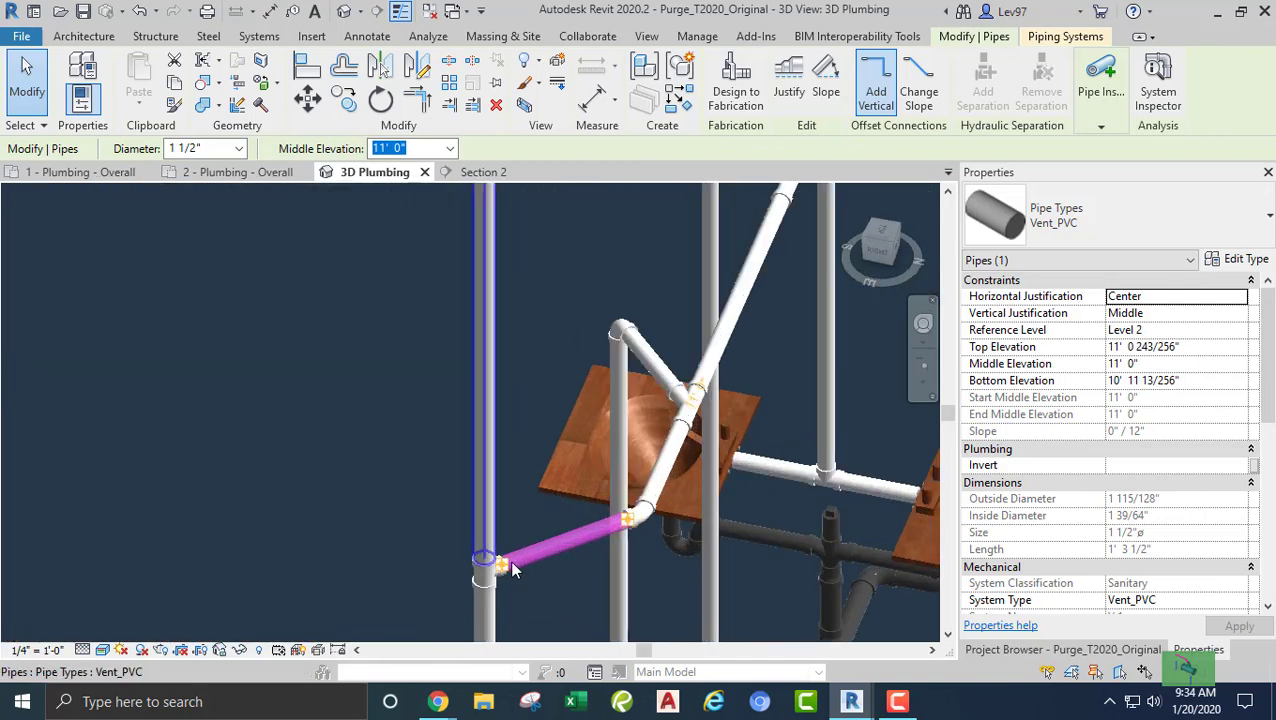
{"action": "left_click", "coordinate": [483, 411]}
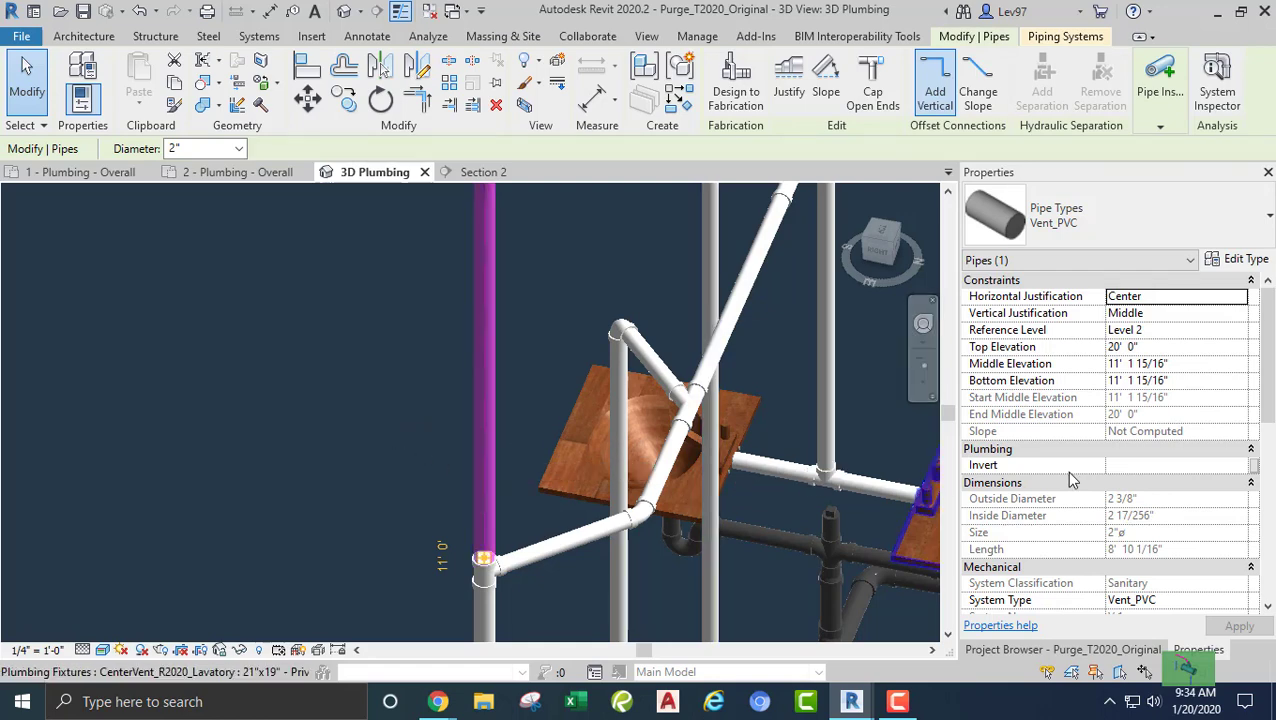
{"action": "scroll", "coordinate": [1073, 490], "scroll_direction": "down", "scroll_amount": 7}
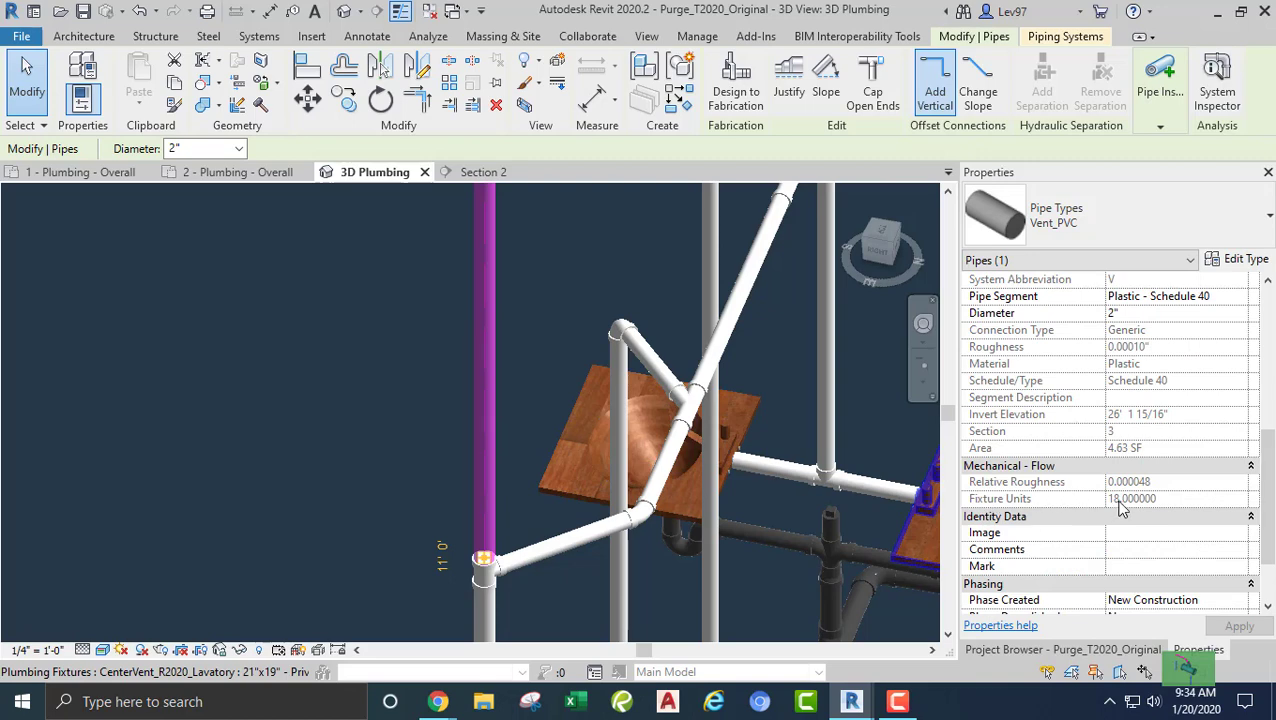
{"action": "left_click", "coordinate": [392, 414]}
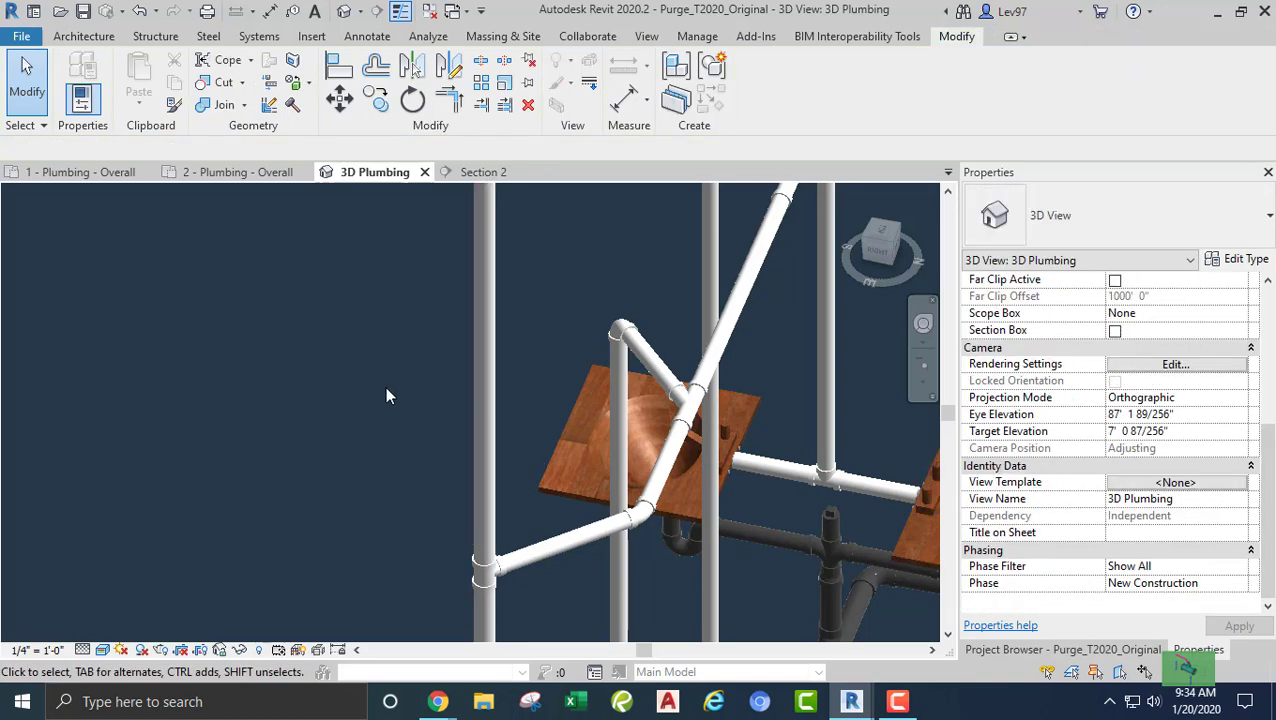
- Hide the Plumbing - Sanitary Waste and Plumbing - Sanitary Vent filters in the 2 - Plumbing - Overall floor plan
{"action": "left_click", "coordinate": [224, 178]}
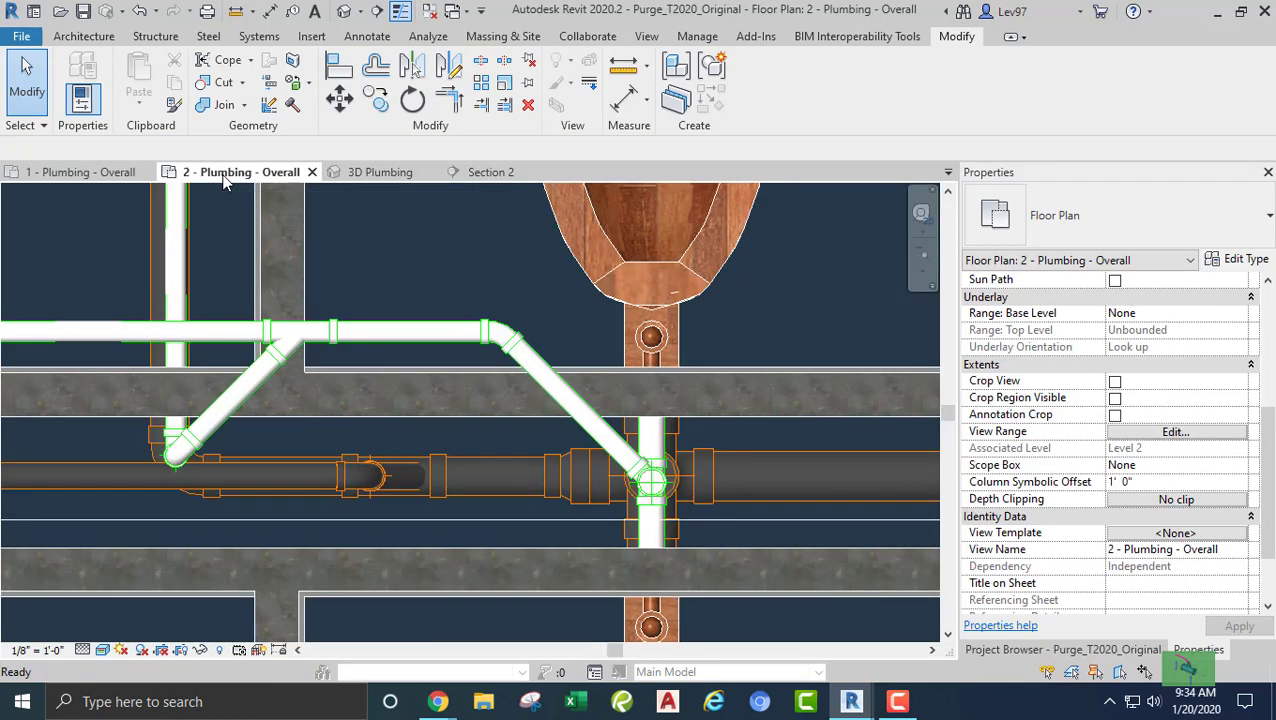
{"action": "middle_click_drag", "start_coordinate": [405, 268], "coordinate": [605, 318]}
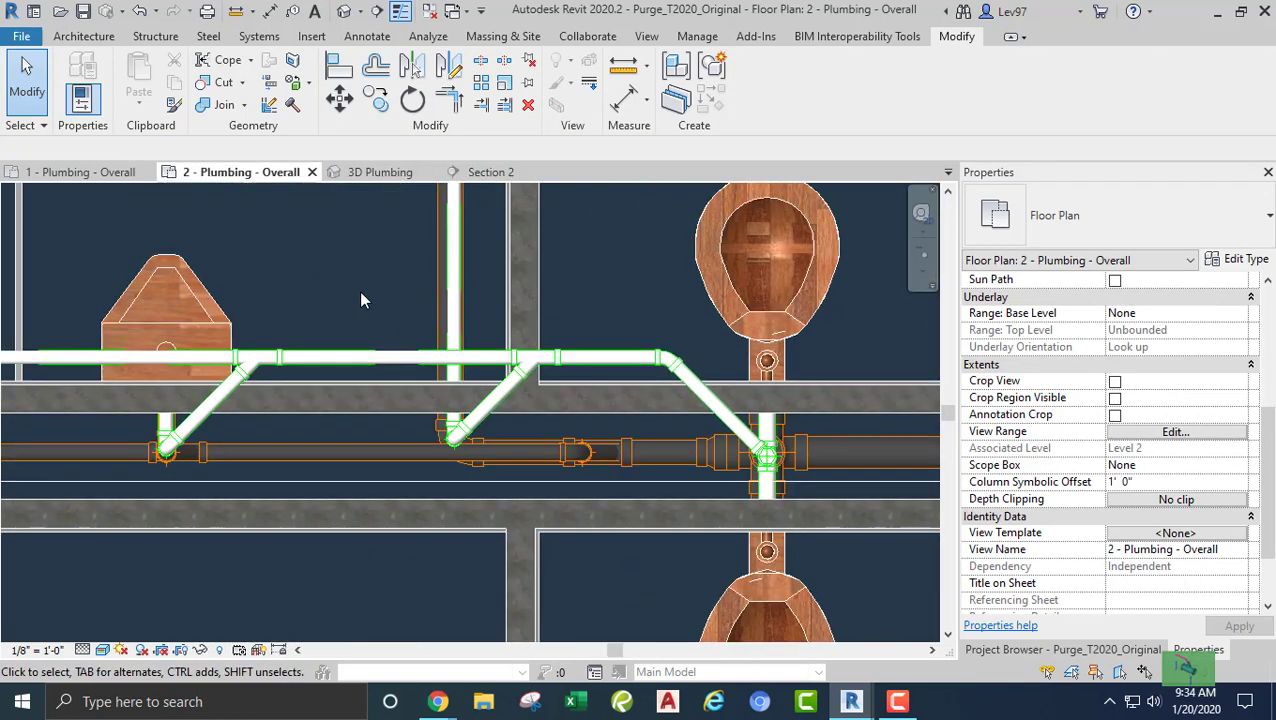
{"action": "middle_click_drag", "start_coordinate": [361, 292], "coordinate": [586, 356]}
{"action": "middle_click_drag", "start_coordinate": [532, 325], "coordinate": [699, 313]}
{"action": "middle_click_drag", "start_coordinate": [452, 287], "coordinate": [557, 274]}
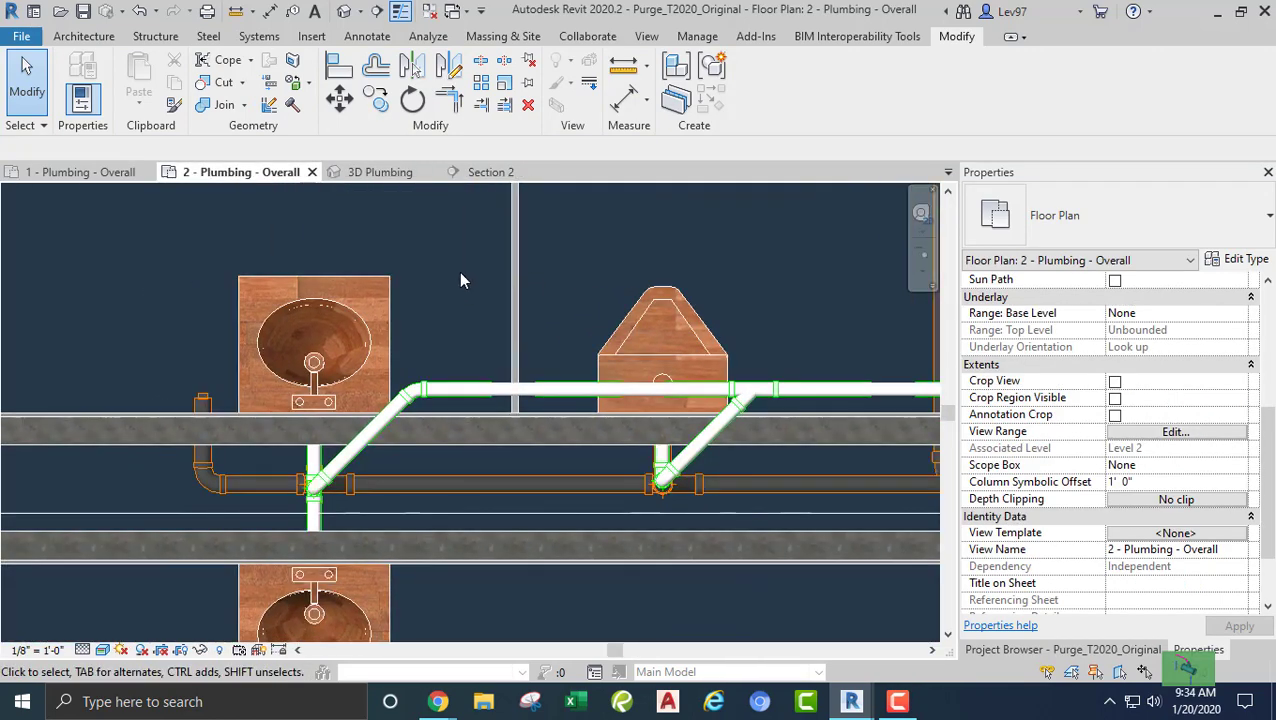
{"action": "middle_click_drag", "start_coordinate": [461, 287], "coordinate": [390, 273]}
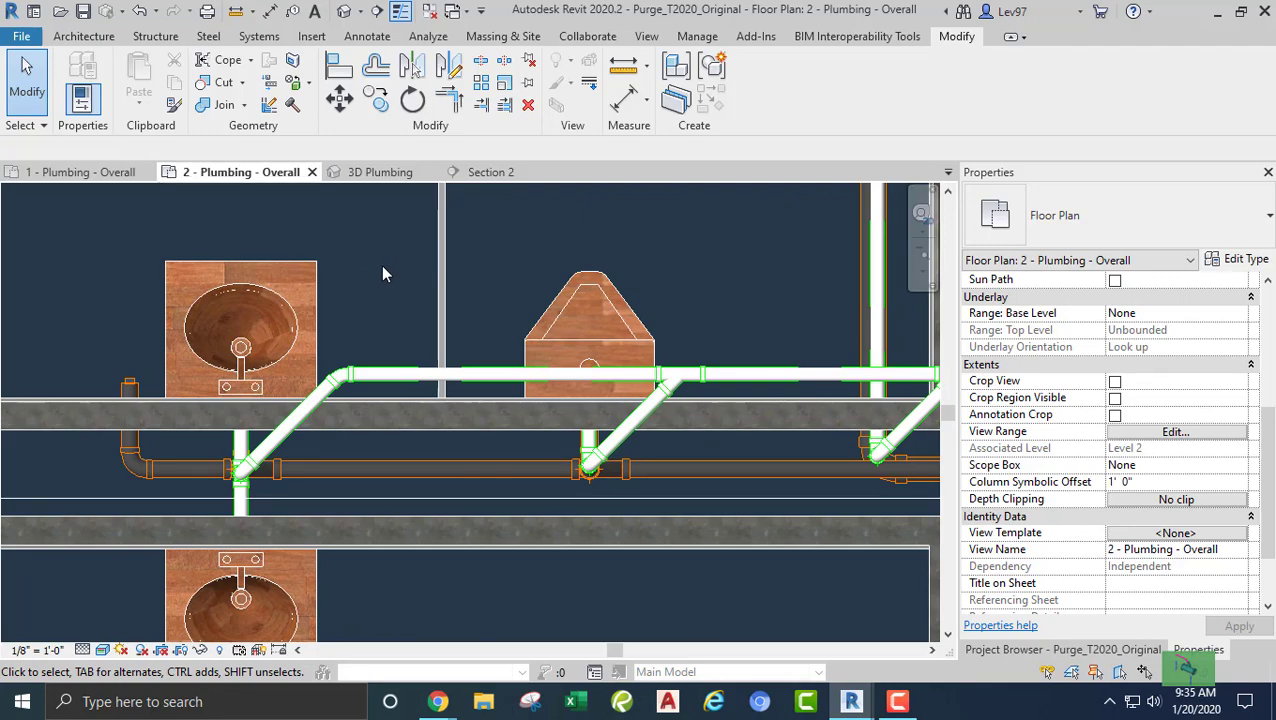
{"action": "key", "text": "v"}
{"action": "key", "text": "v"}
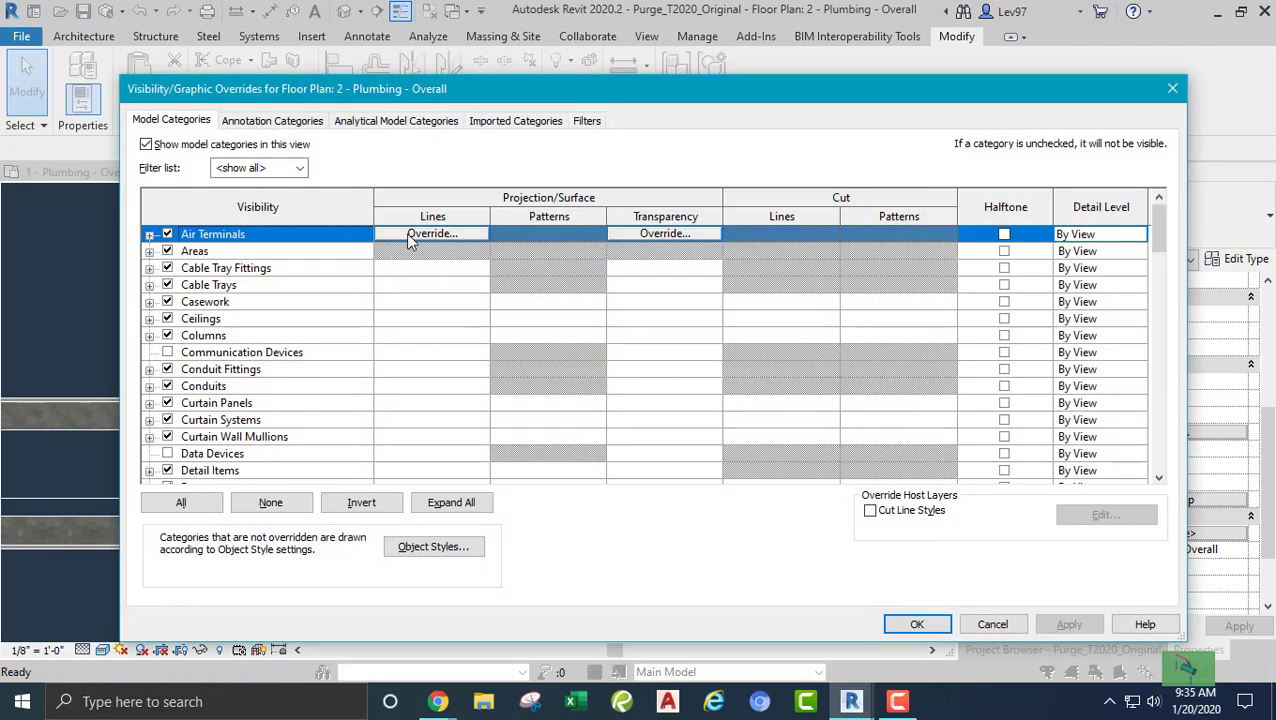
{"action": "left_click", "coordinate": [590, 124]}
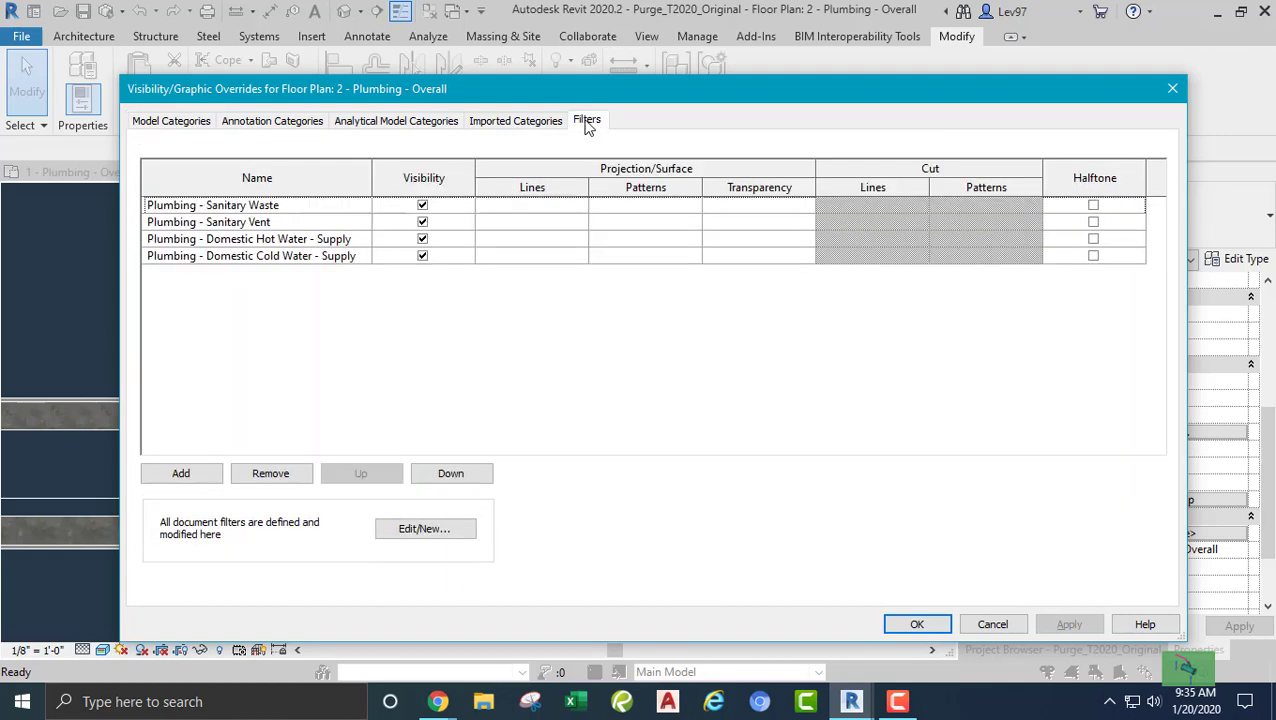
{"action": "left_click", "coordinate": [422, 206]}
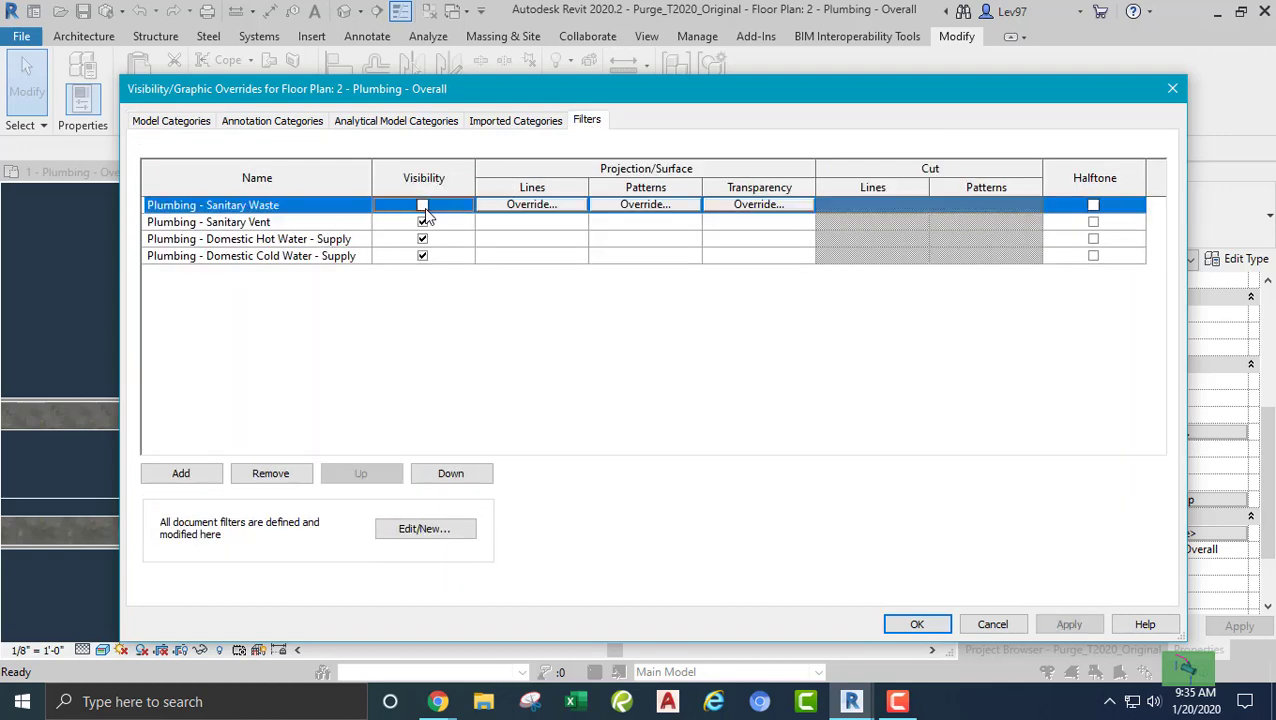
{"action": "left_click", "coordinate": [422, 222]}
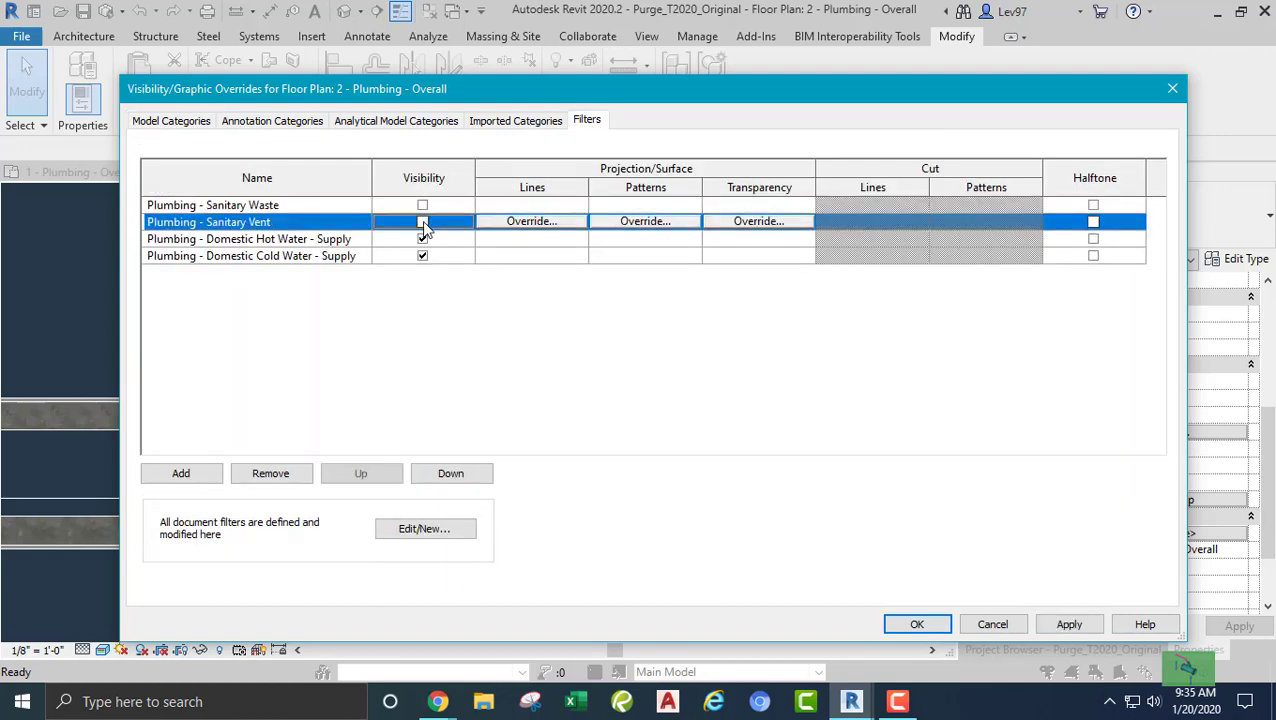
{"action": "left_click", "coordinate": [917, 625]}
{"action": "middle_click_drag", "start_coordinate": [367, 290], "coordinate": [494, 292]}
{"action": "scroll", "coordinate": [449, 307], "scroll_direction": "down", "scroll_amount": 1}
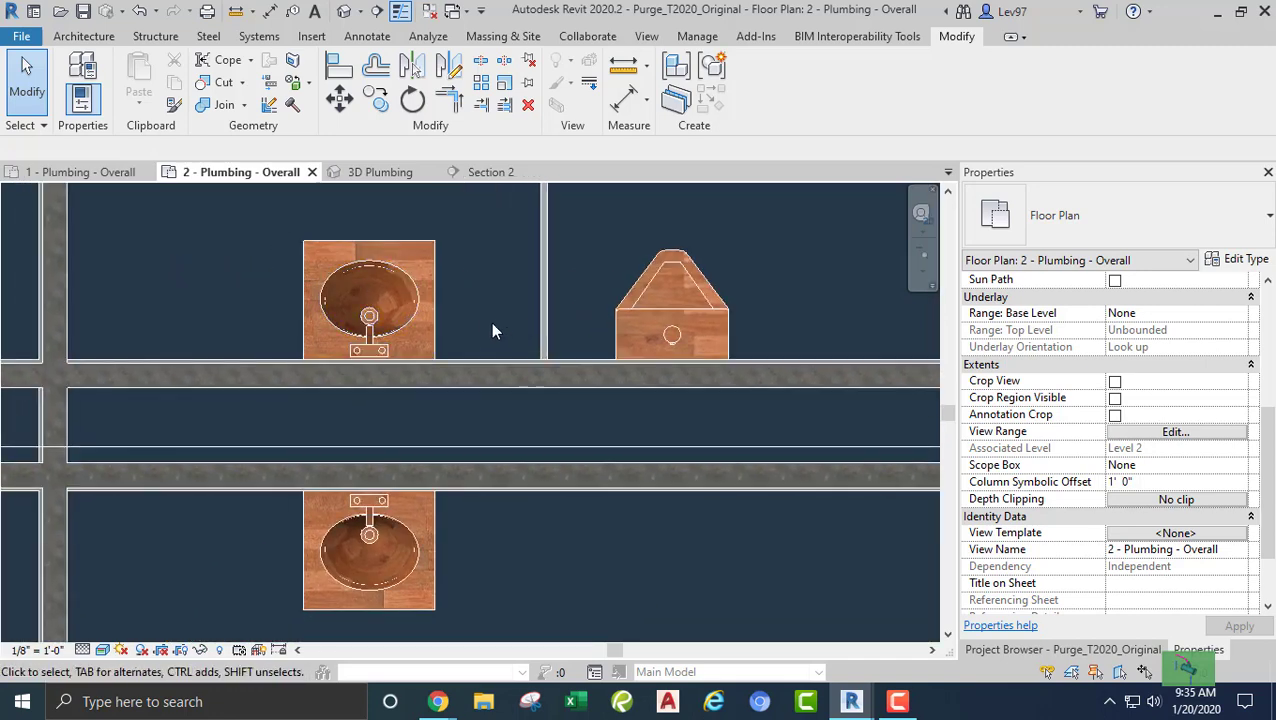
{"action": "scroll", "coordinate": [484, 315], "scroll_direction": "down", "scroll_amount": 2}
{"action": "middle_click_drag", "start_coordinate": [484, 315], "coordinate": [362, 296]}
{"action": "middle_click_drag", "start_coordinate": [585, 243], "coordinate": [311, 304]}
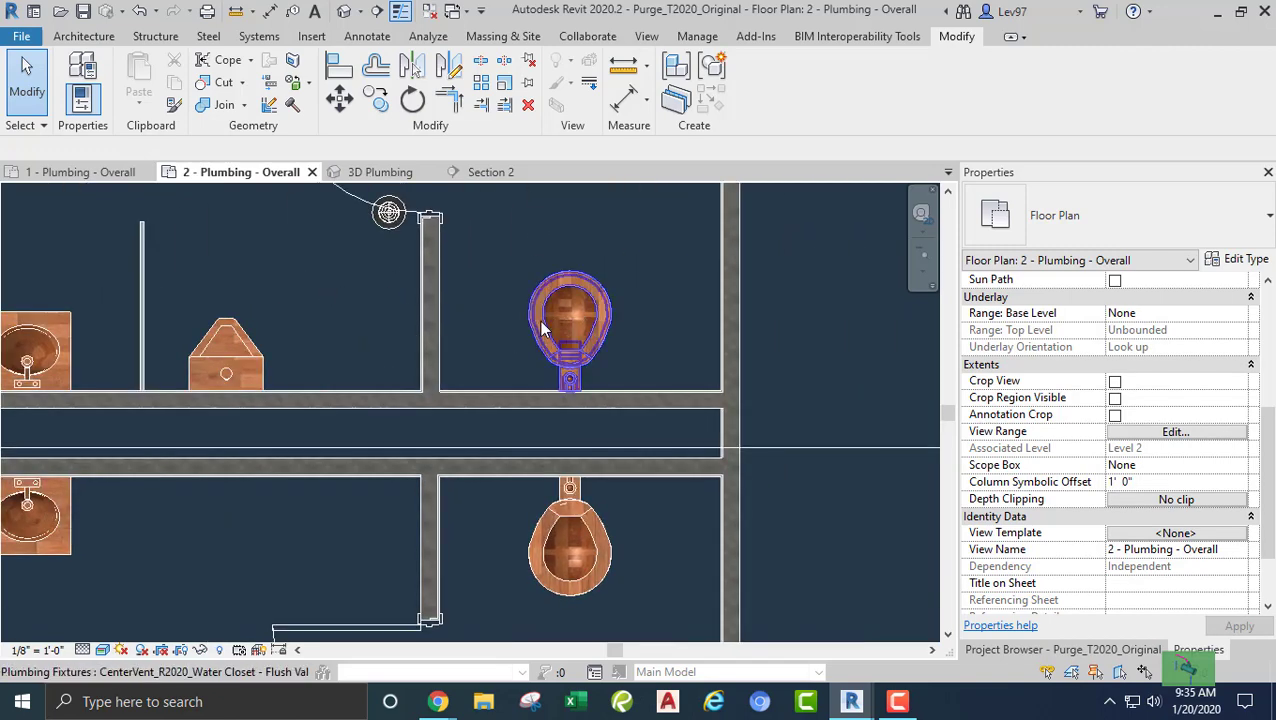
- Check which plumbing filters are set visible in the 2 - Plumbing - Overall floor plan's visibility overrides
{"action": "left_click", "coordinate": [541, 328]}
{"action": "left_click", "coordinate": [476, 328]}
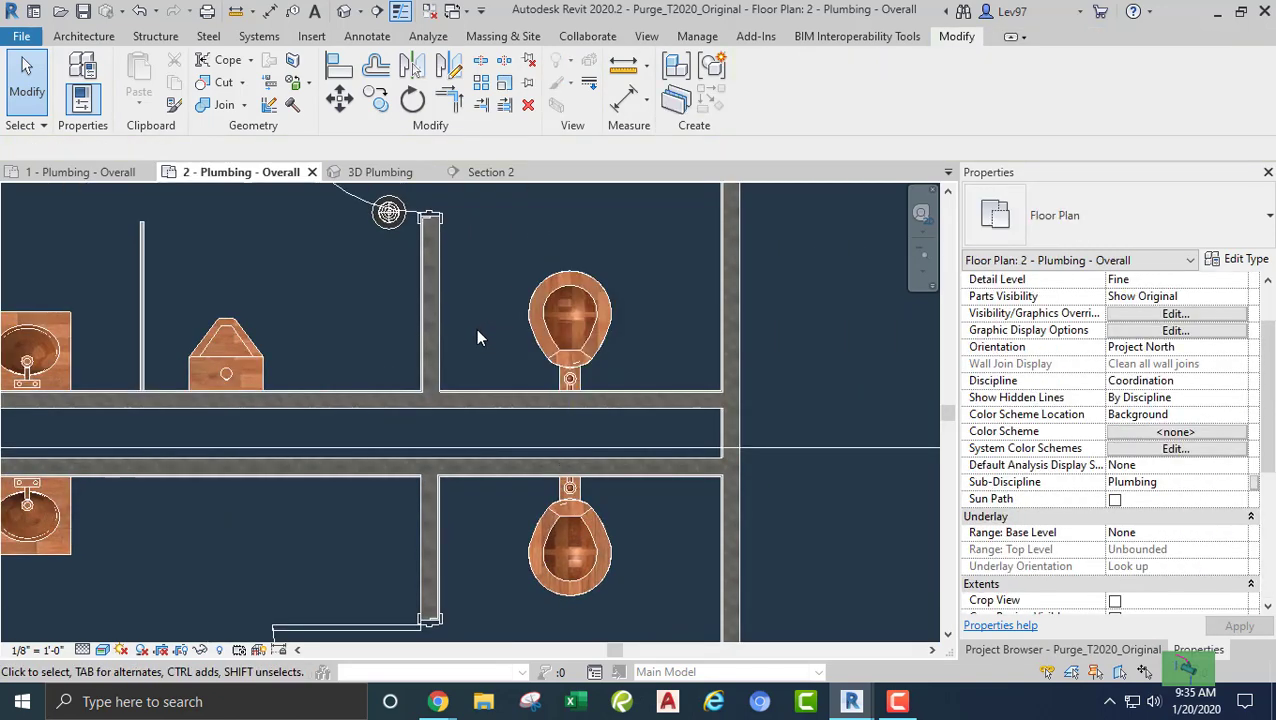
{"action": "key", "text": "v"}
{"action": "key", "text": "v"}
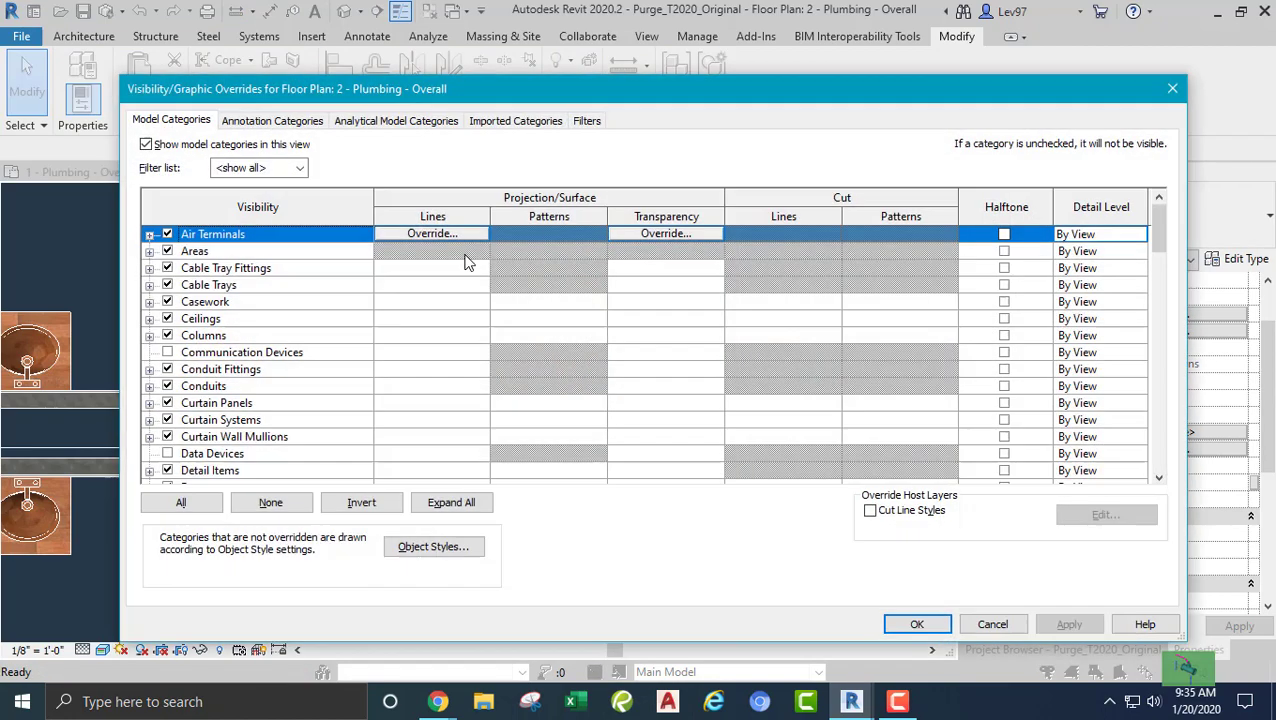
{"action": "left_click", "coordinate": [587, 122]}
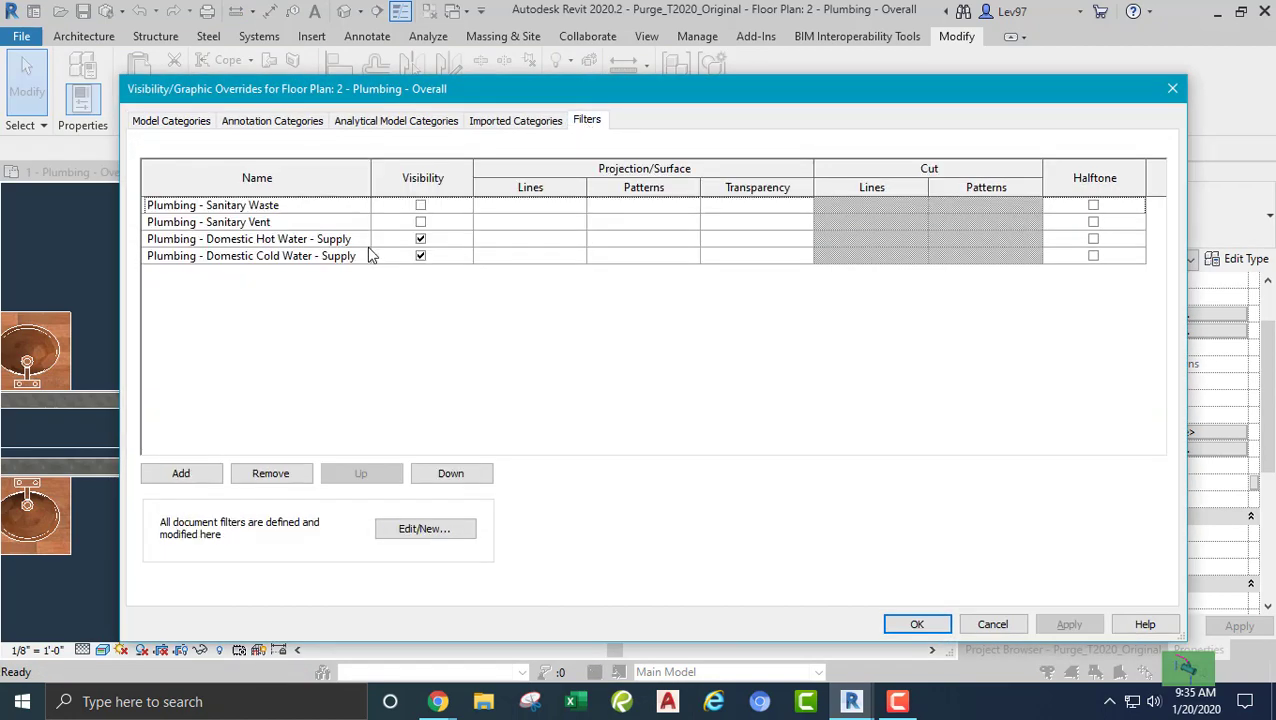
{"action": "left_click", "coordinate": [916, 626]}
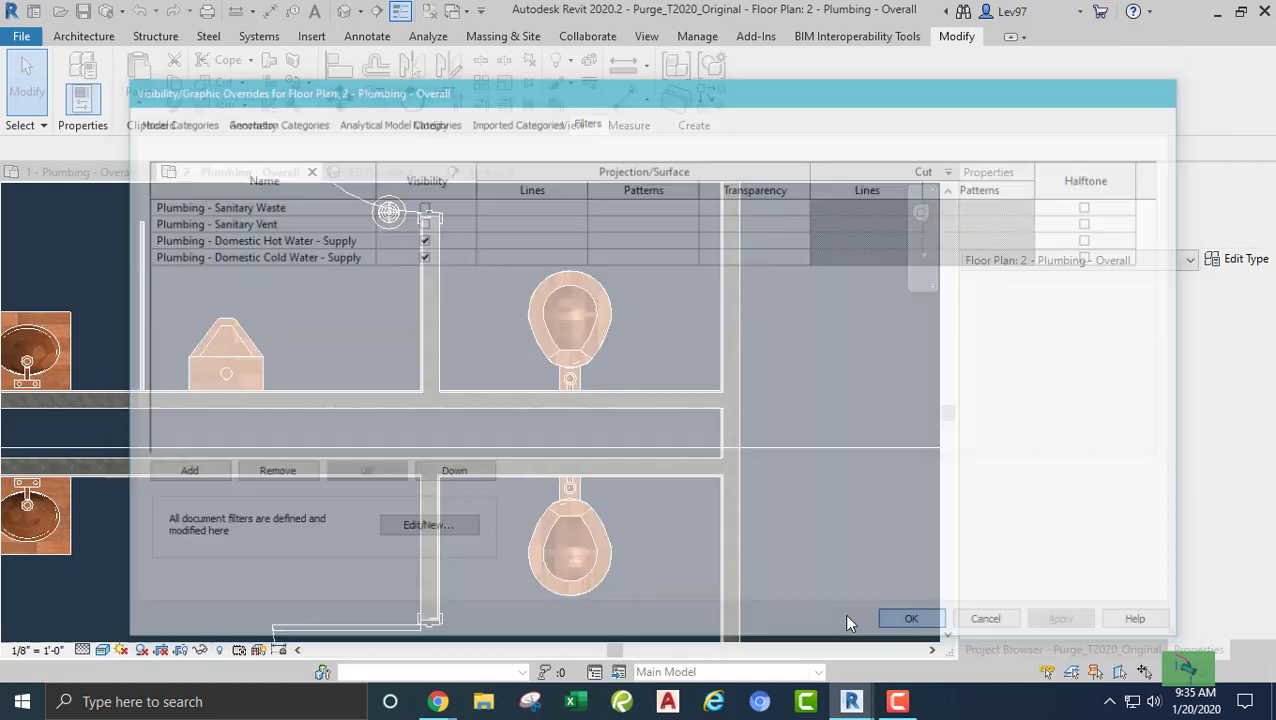
- Draw a 1 1/2" Copper_CW pipe from the upper water closet's cold water connector through the wall into the chase
{"action": "left_click", "coordinate": [541, 352]}
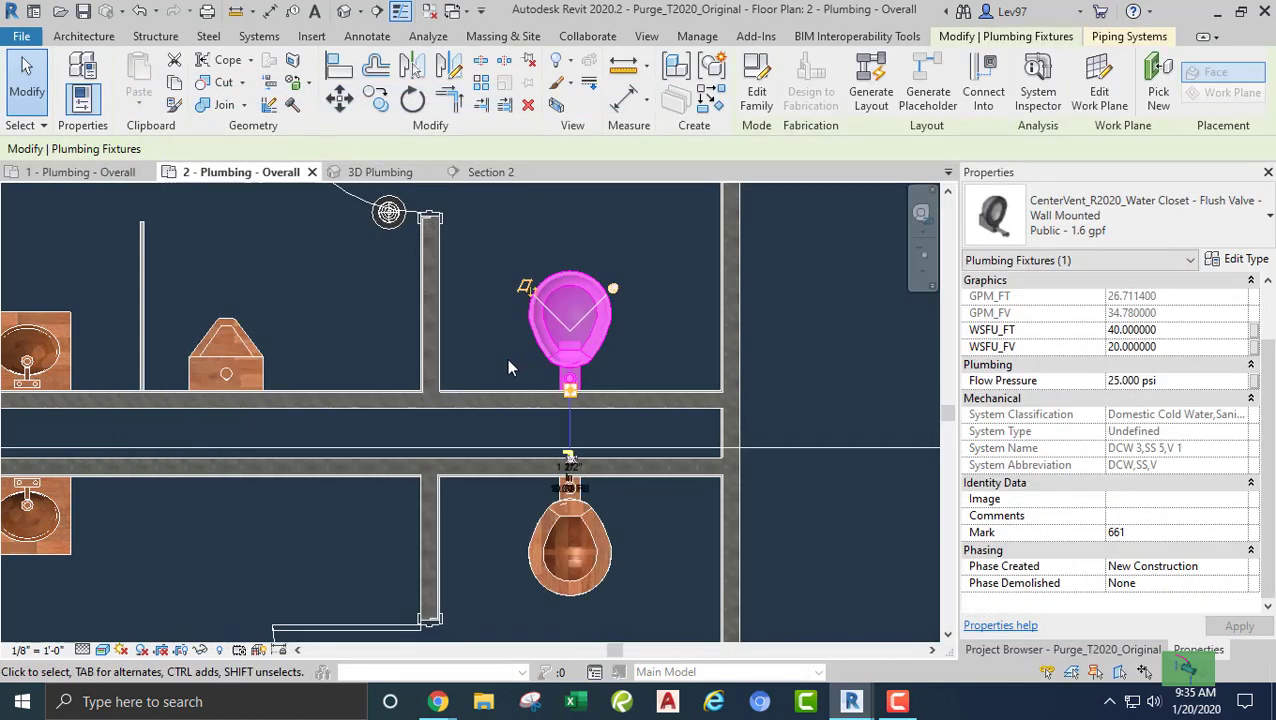
{"action": "scroll", "coordinate": [508, 365], "scroll_direction": "up", "scroll_amount": 4}
{"action": "scroll", "coordinate": [455, 388], "scroll_direction": "up", "scroll_amount": 3}
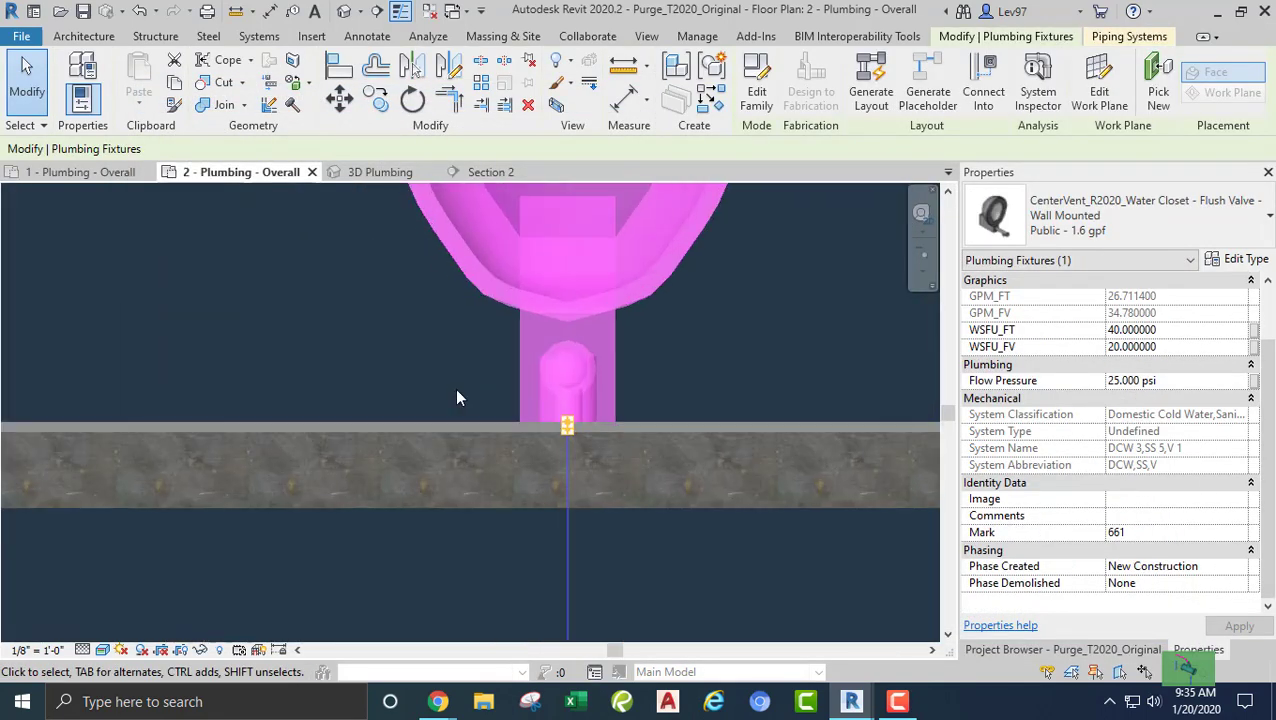
{"action": "left_click_drag", "start_coordinate": [564, 418], "coordinate": [566, 427]}
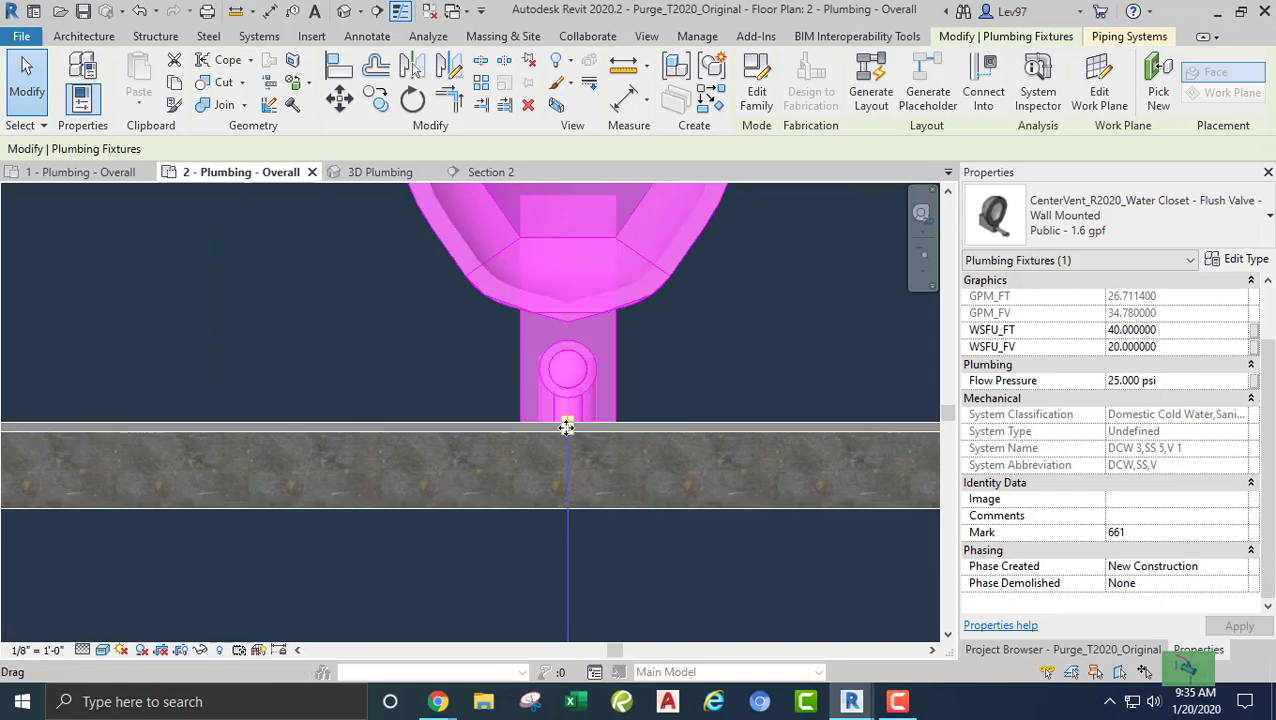
{"action": "right_click", "coordinate": [566, 424]}
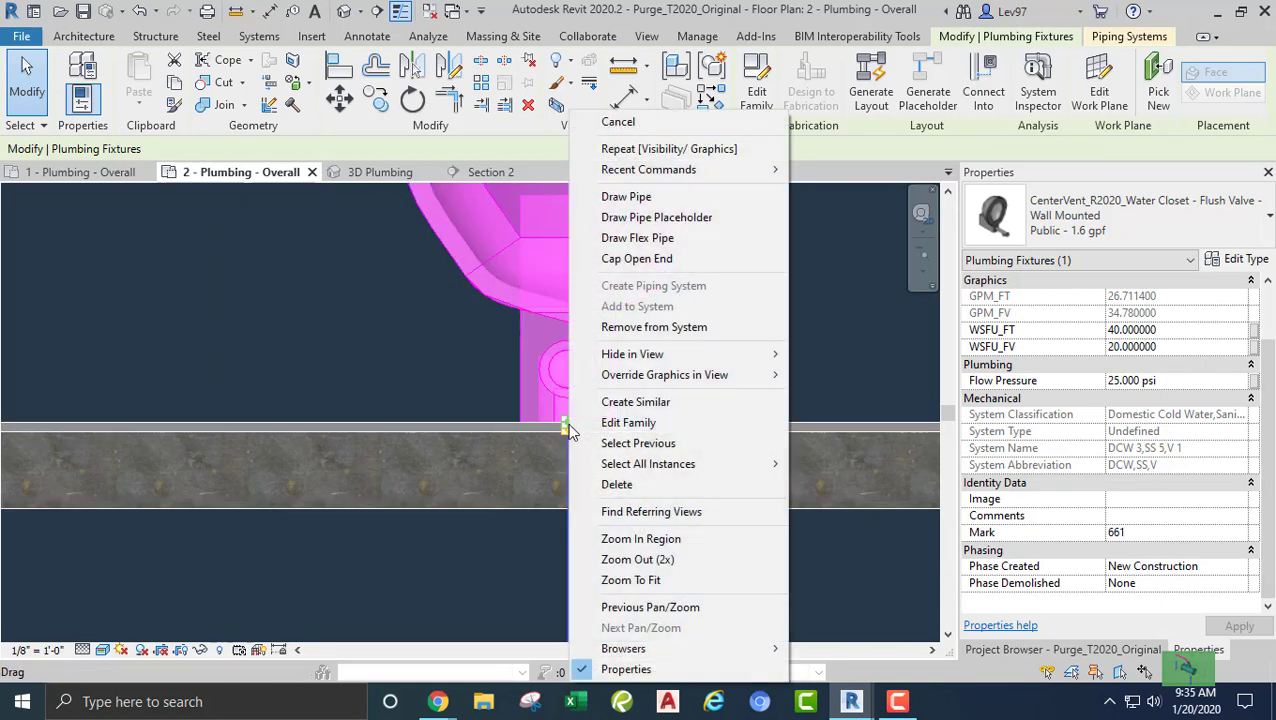
{"action": "left_click", "coordinate": [628, 197]}
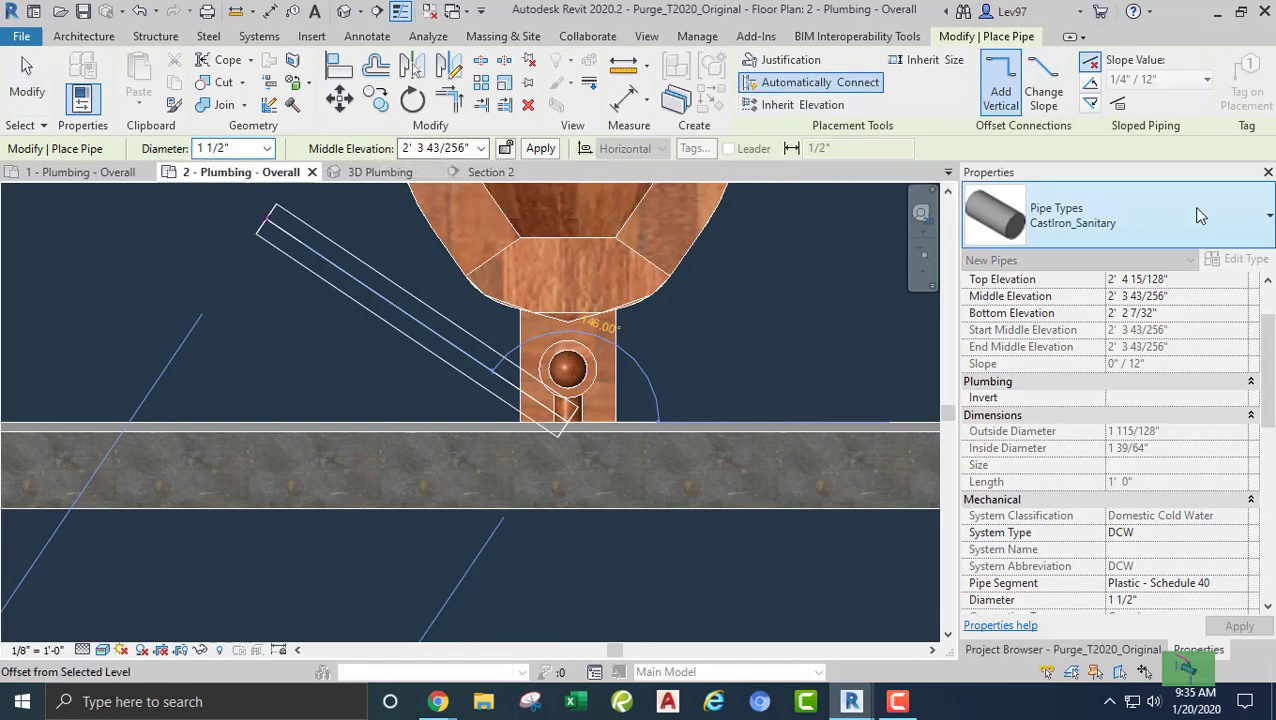
{"action": "left_click", "coordinate": [1200, 215]}
{"action": "left_click", "coordinate": [1040, 344]}
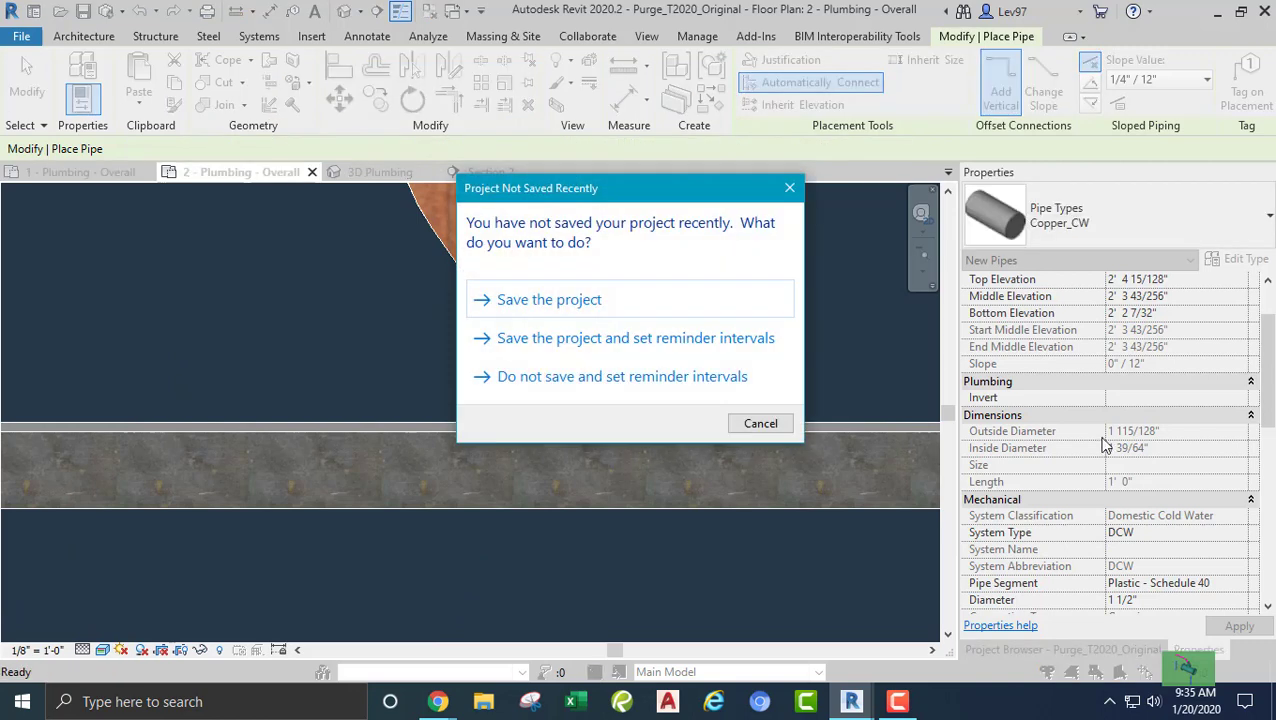
{"action": "left_click", "coordinate": [760, 423]}
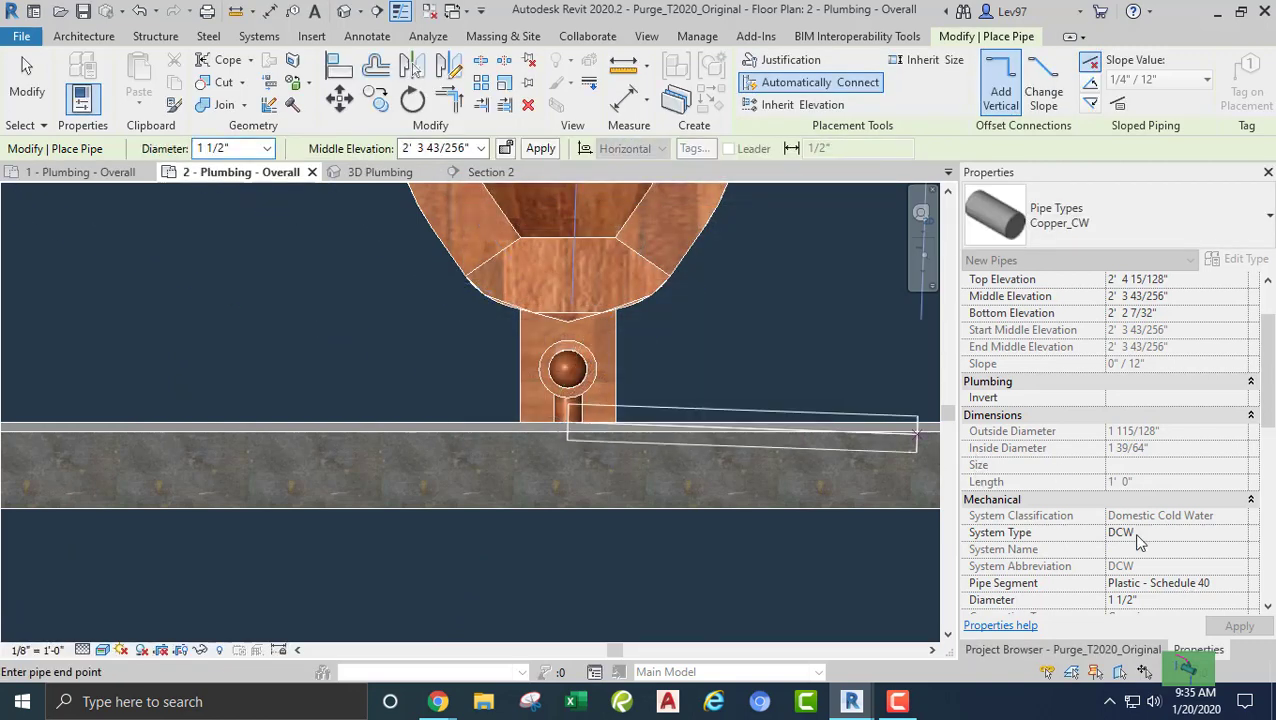
{"action": "left_click", "coordinate": [567, 549]}
{"action": "key", "text": "Escape"}
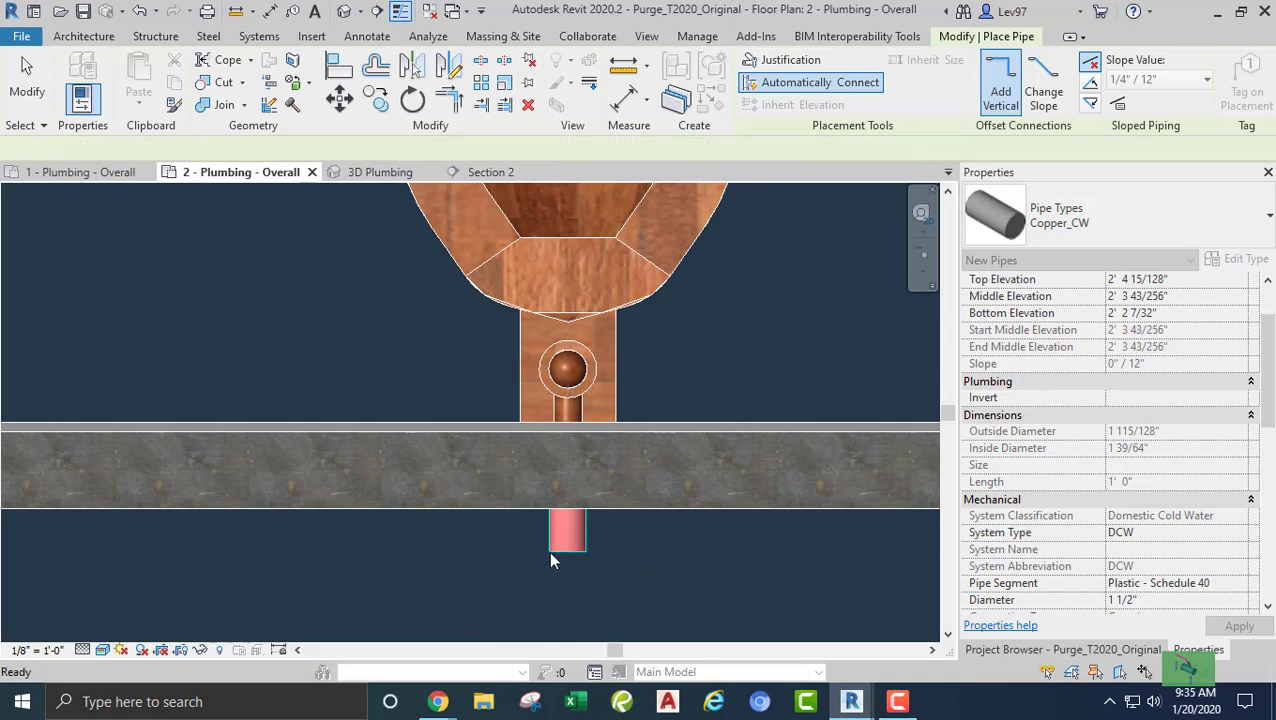
{"action": "scroll", "coordinate": [507, 584], "scroll_direction": "down", "scroll_amount": 3}
{"action": "key", "text": "Escape"}
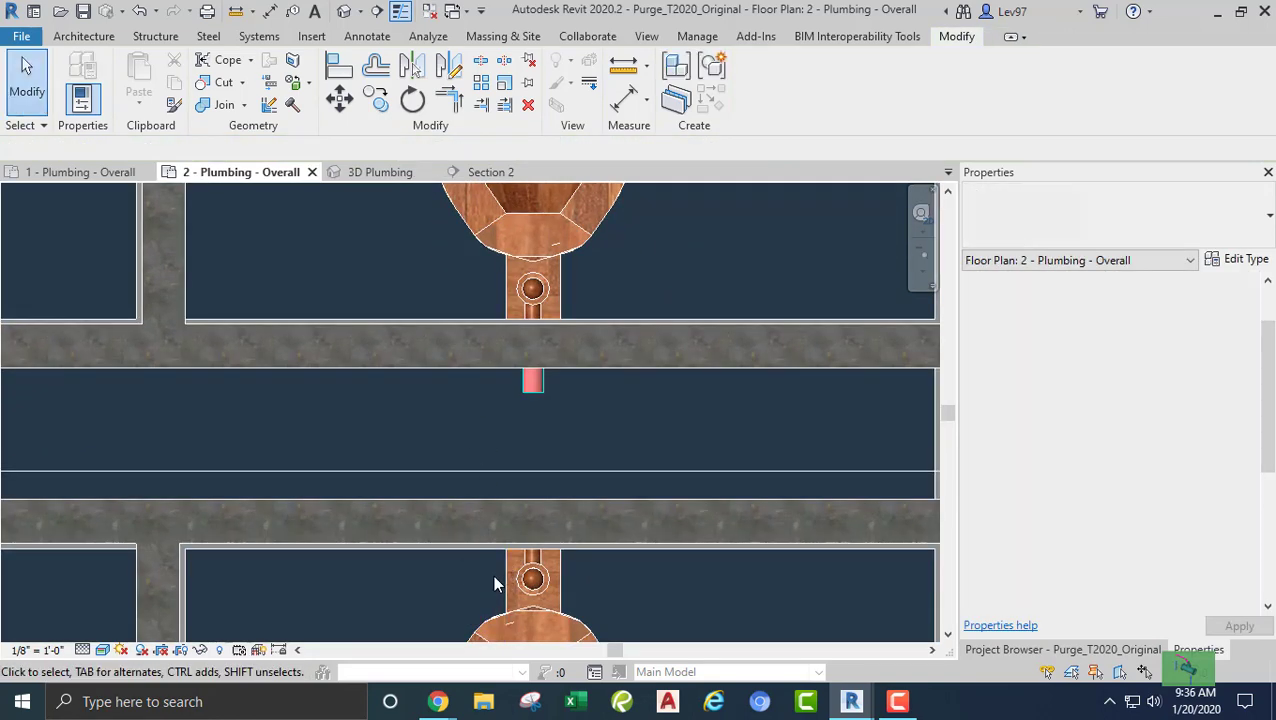
- Draw a 1 1/2" Copper_CW pipe from the lower water closet's cold water connector through its wall into the chase
{"action": "left_click", "coordinate": [512, 580]}
{"action": "scroll", "coordinate": [531, 549], "scroll_direction": "up", "scroll_amount": 4}
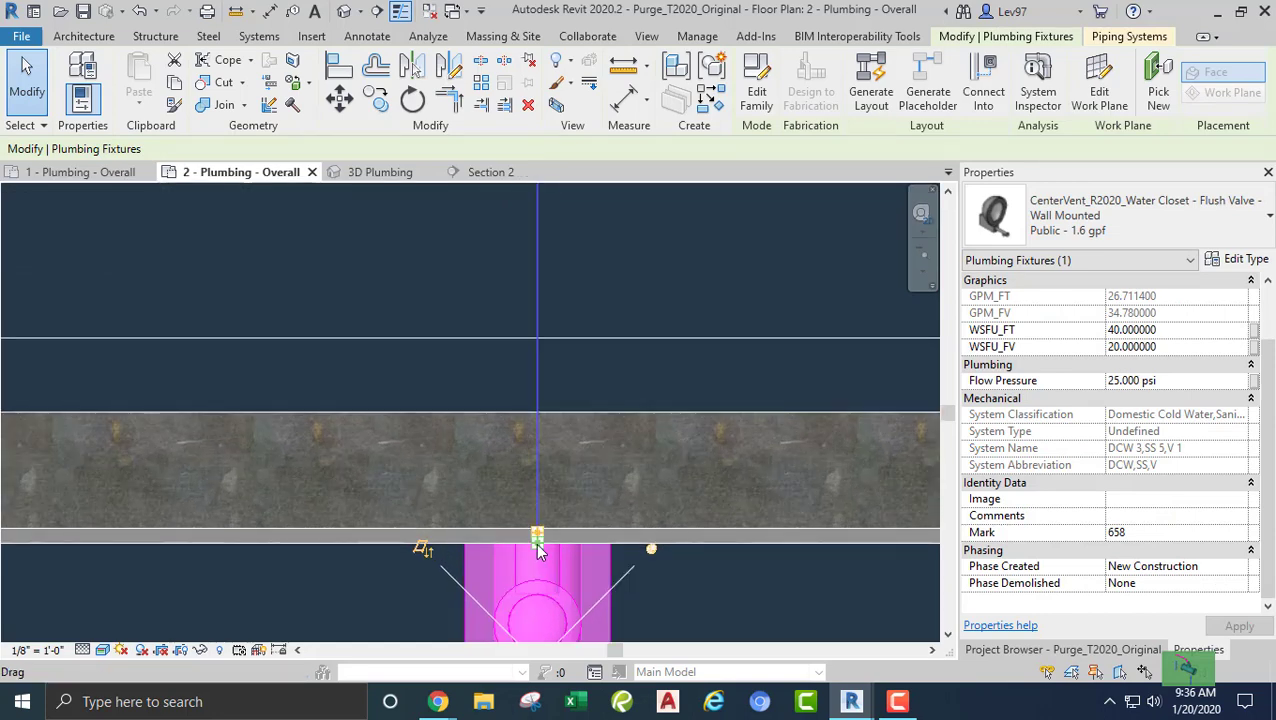
{"action": "right_click", "coordinate": [538, 550]}
{"action": "left_click", "coordinate": [595, 198]}
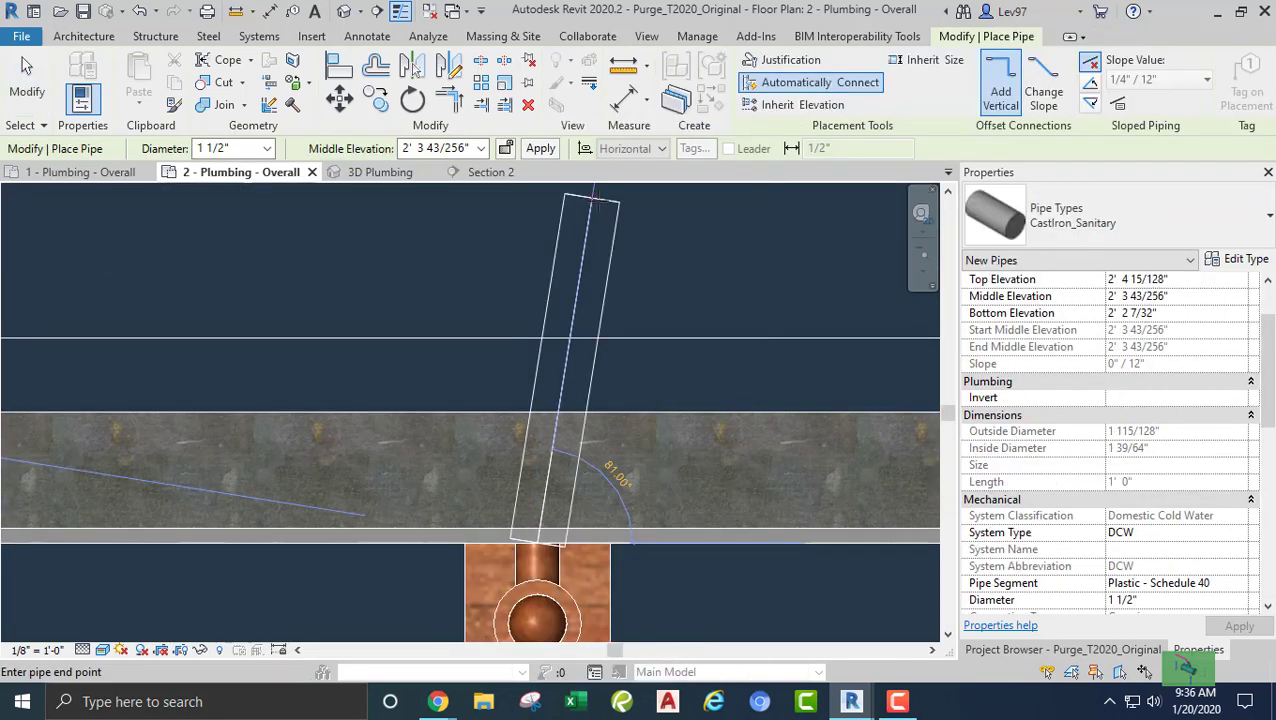
{"action": "left_click", "coordinate": [1150, 232]}
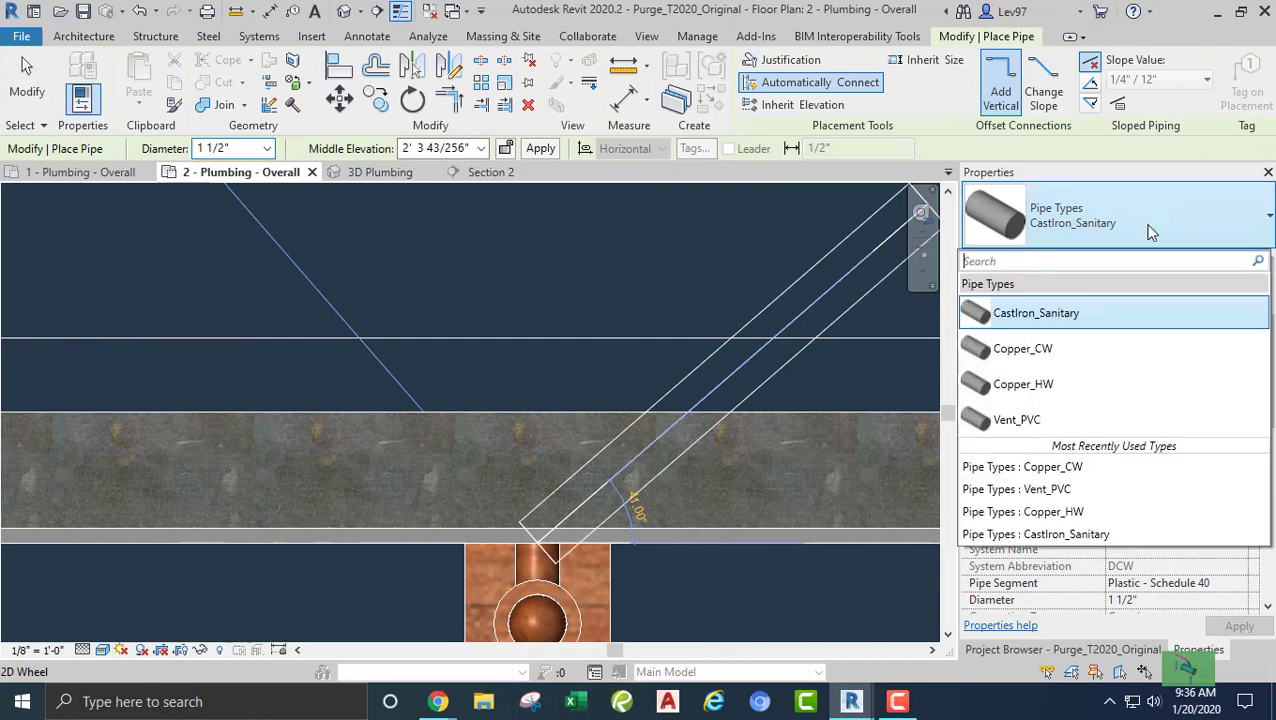
{"action": "left_click", "coordinate": [1027, 352]}
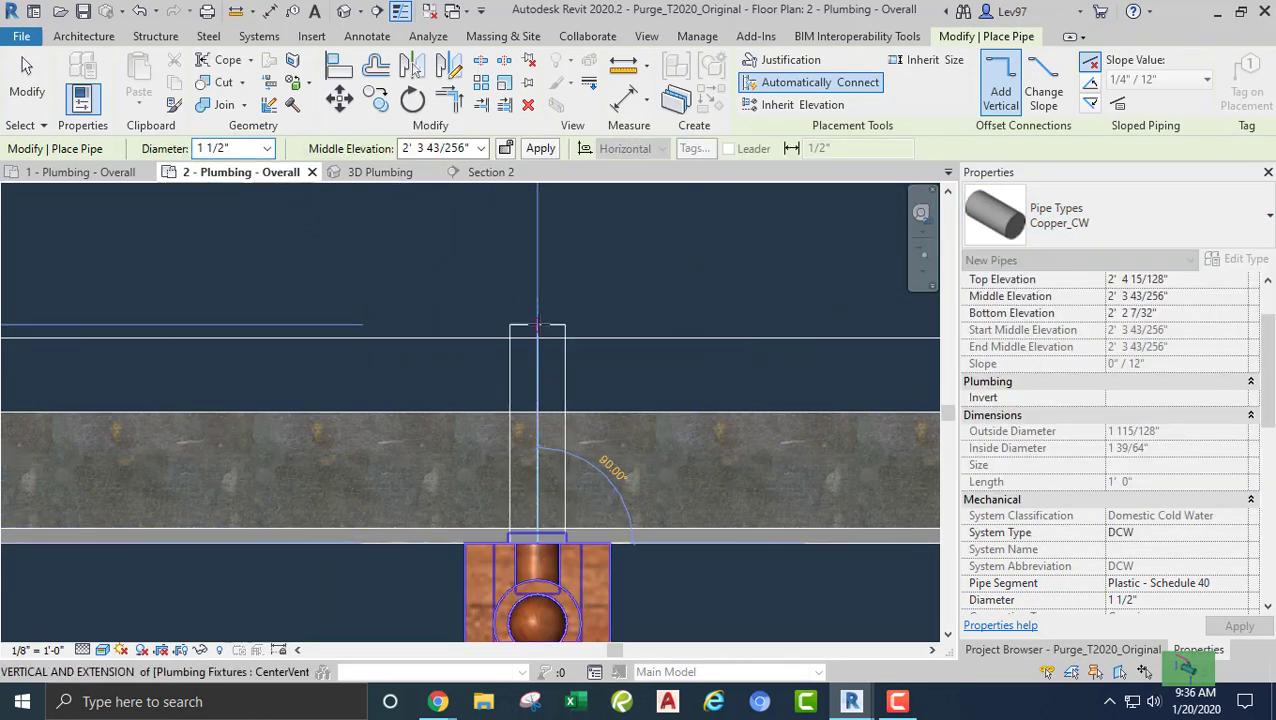
{"action": "left_click", "coordinate": [539, 320]}
{"action": "key", "text": "Escape"}
{"action": "key", "text": "Escape"}
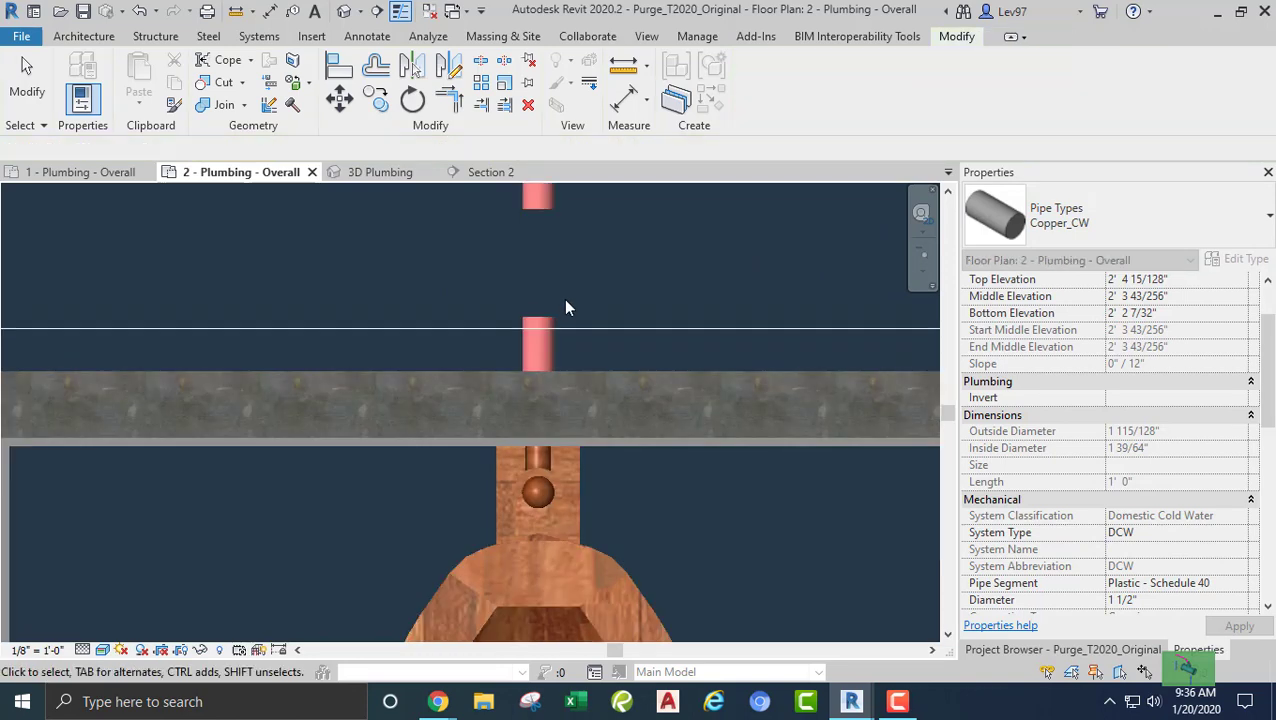
- Join the two water closet cold water stubs into one continuous pipe with Trim/Extend to Corner
{"action": "middle_click_drag", "start_coordinate": [563, 298], "coordinate": [590, 496]}
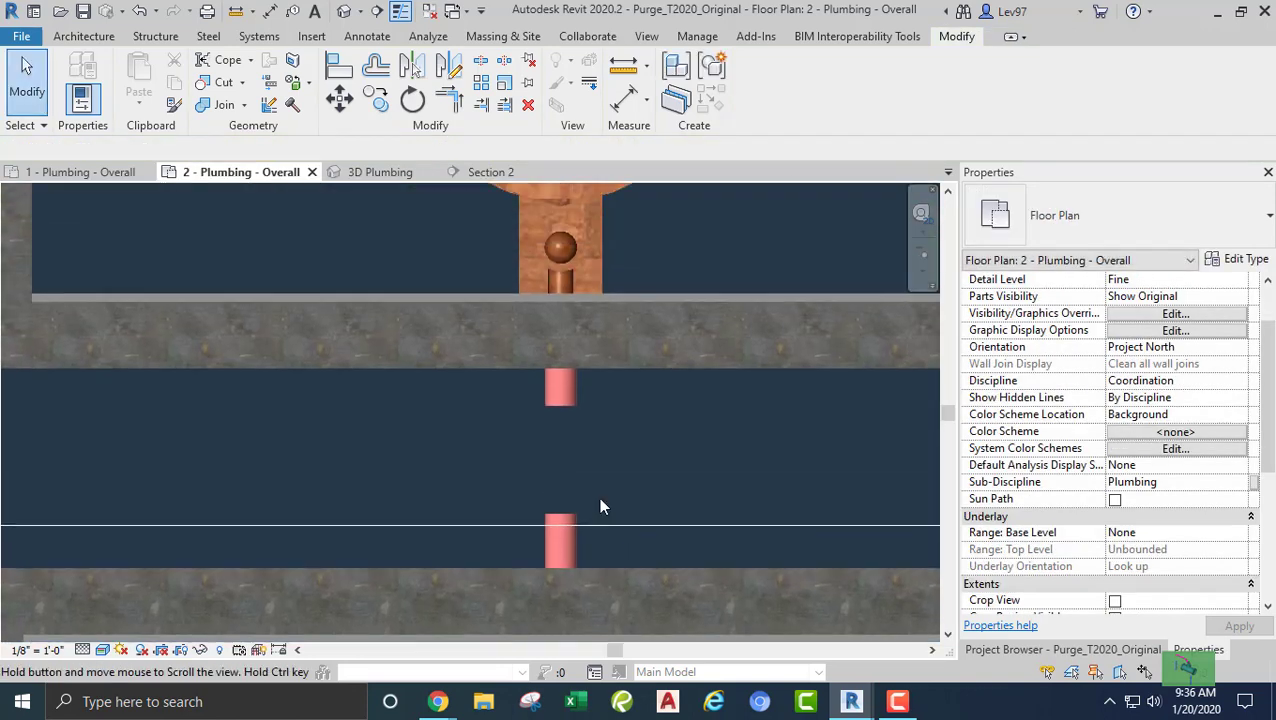
{"action": "left_click", "coordinate": [443, 110]}
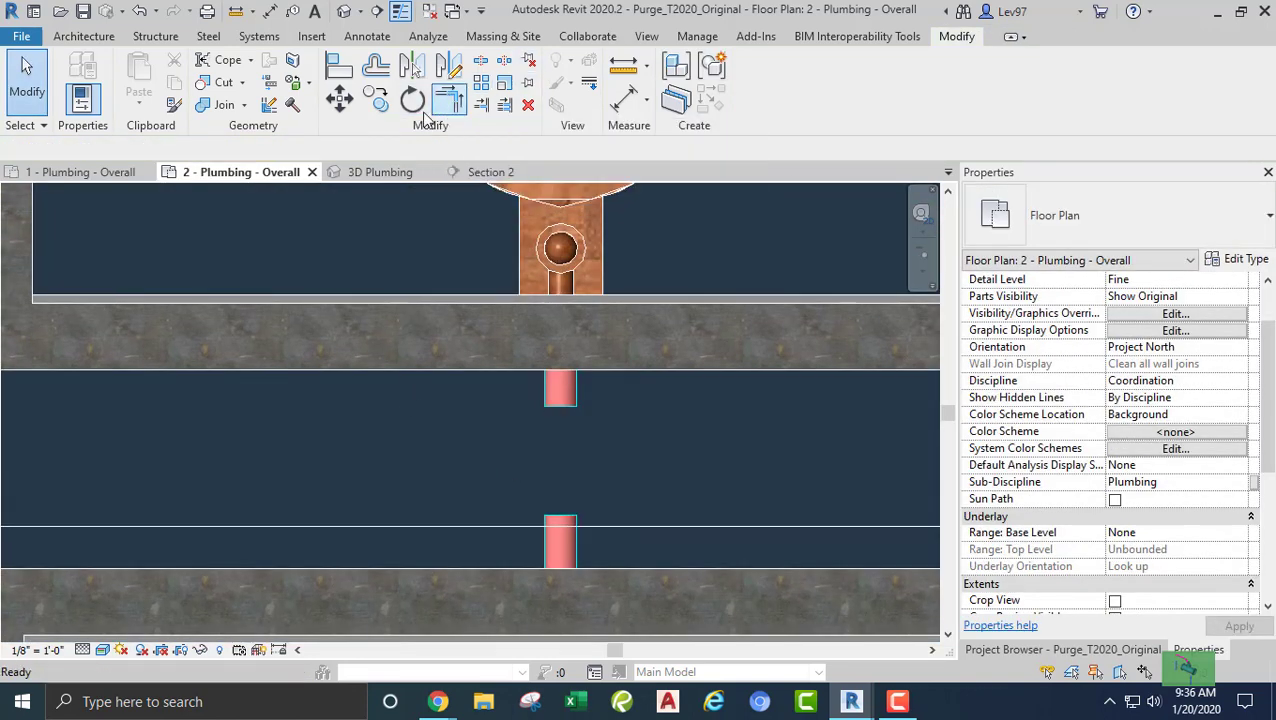
{"action": "left_click", "coordinate": [557, 402]}
{"action": "left_click", "coordinate": [562, 530]}
{"action": "key", "text": "Escape"}
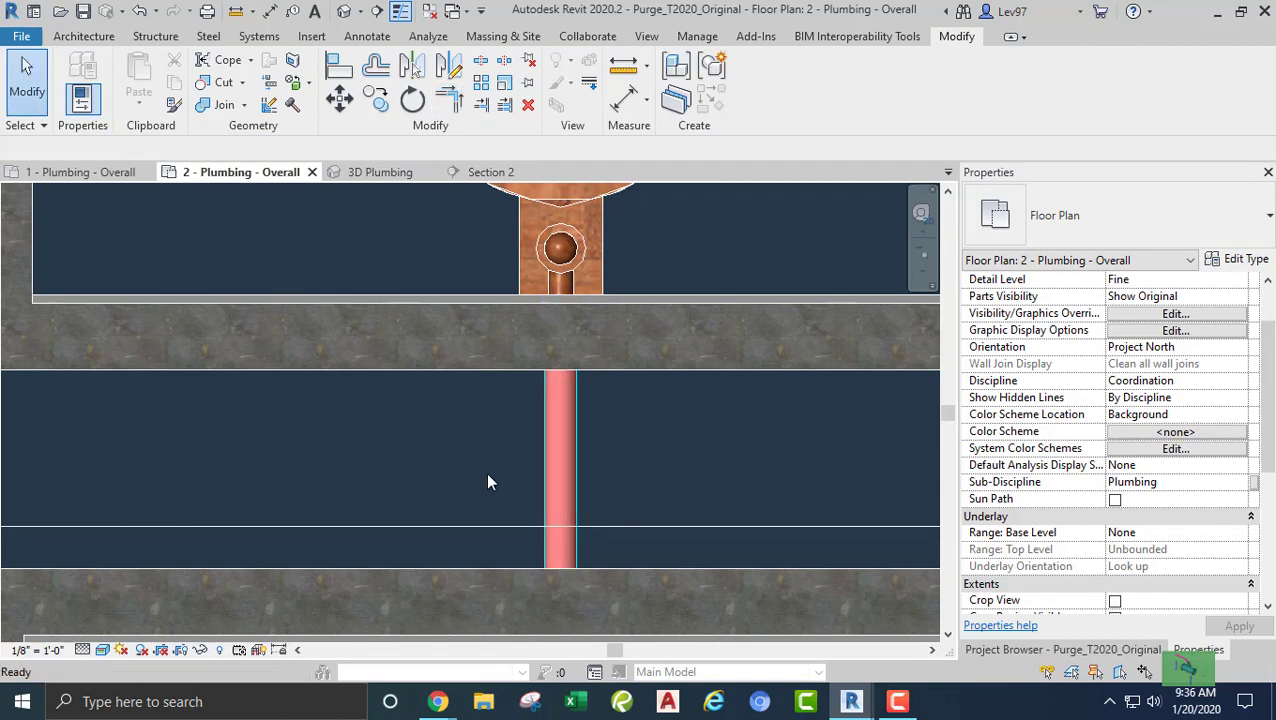
- Run a 1 1/2" Copper_CW pipe at 5' 0" middle elevation from the water closets' connecting pipe horizontally through the chase past the lavatories
{"action": "right_click", "coordinate": [556, 436]}
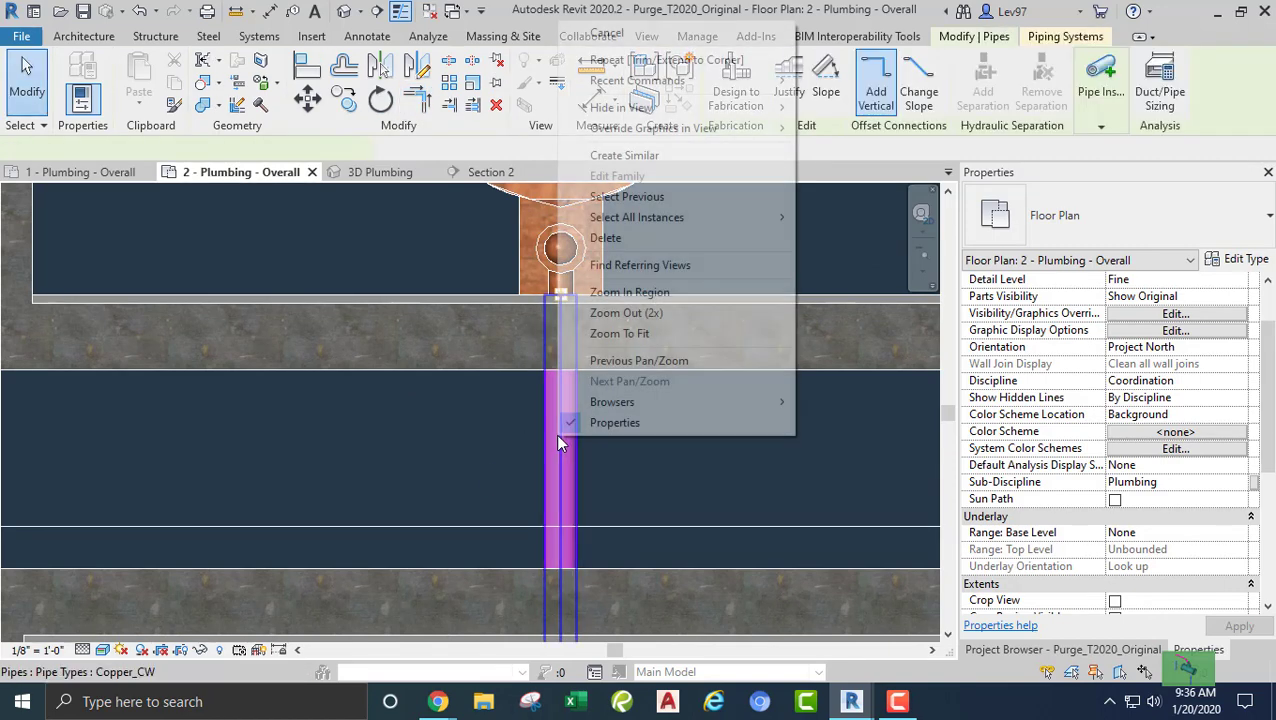
{"action": "left_click", "coordinate": [638, 156]}
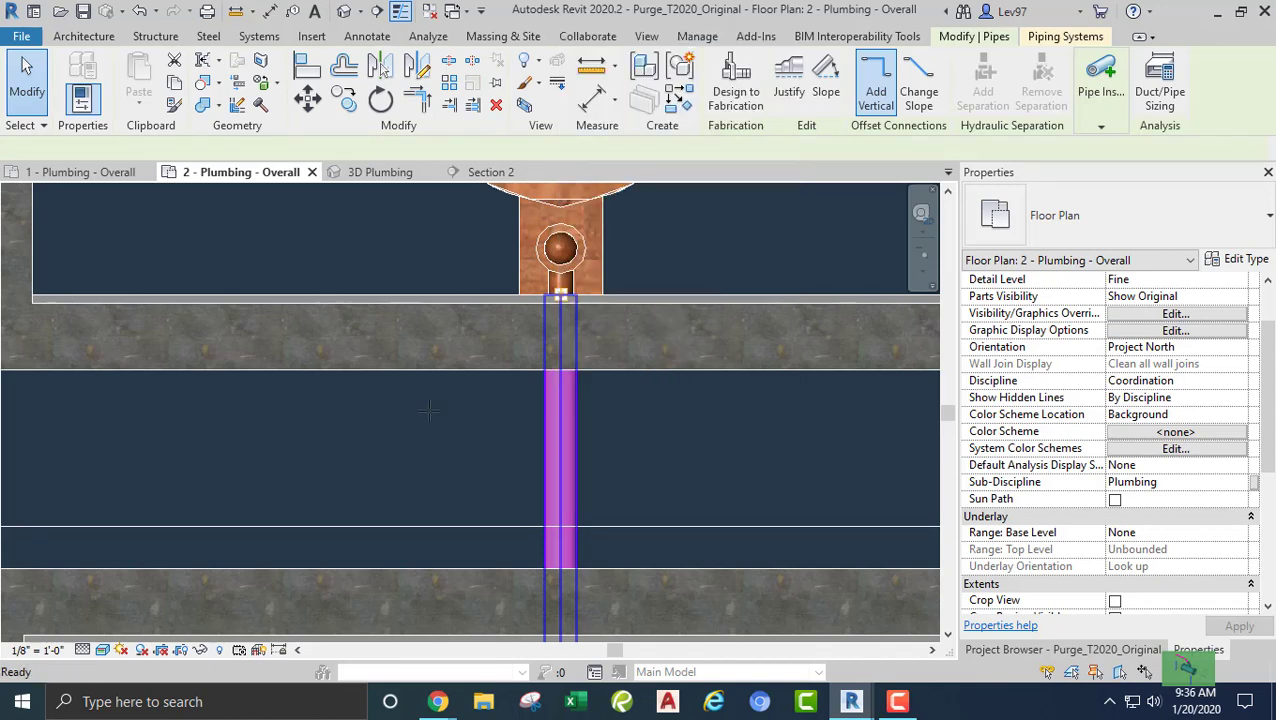
{"action": "left_click", "coordinate": [561, 470]}
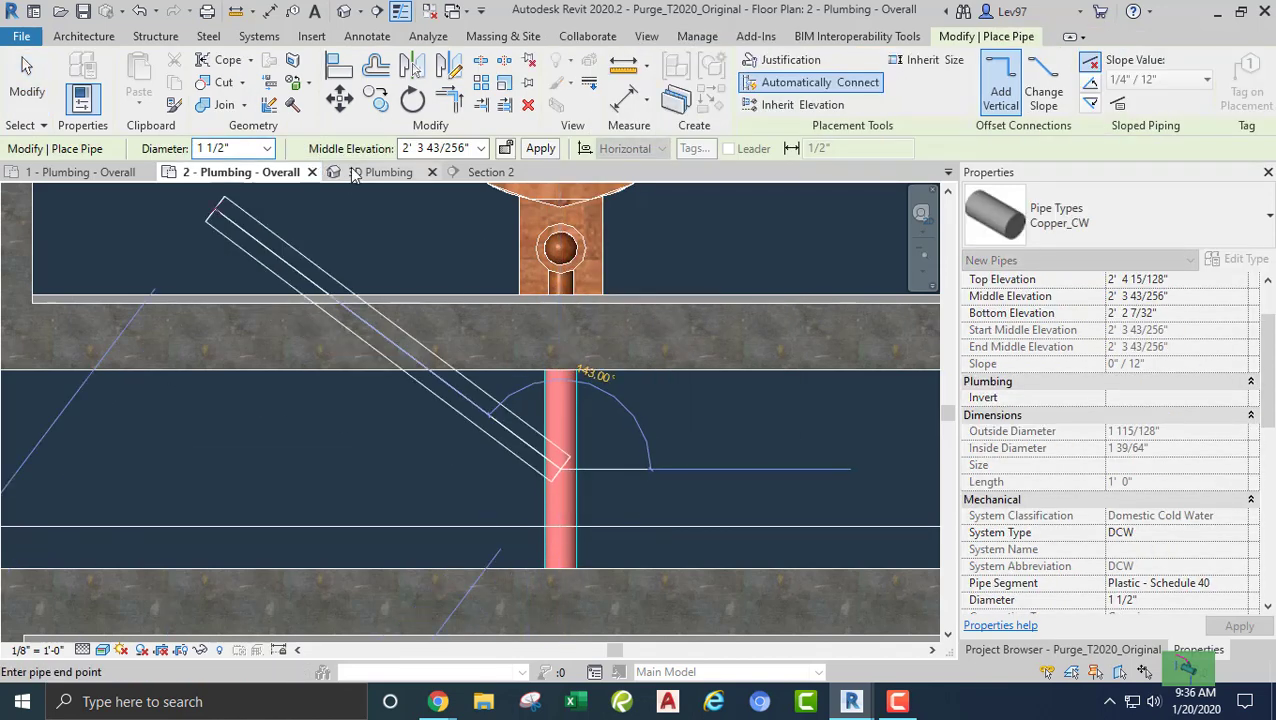
{"action": "left_click", "coordinate": [432, 148]}
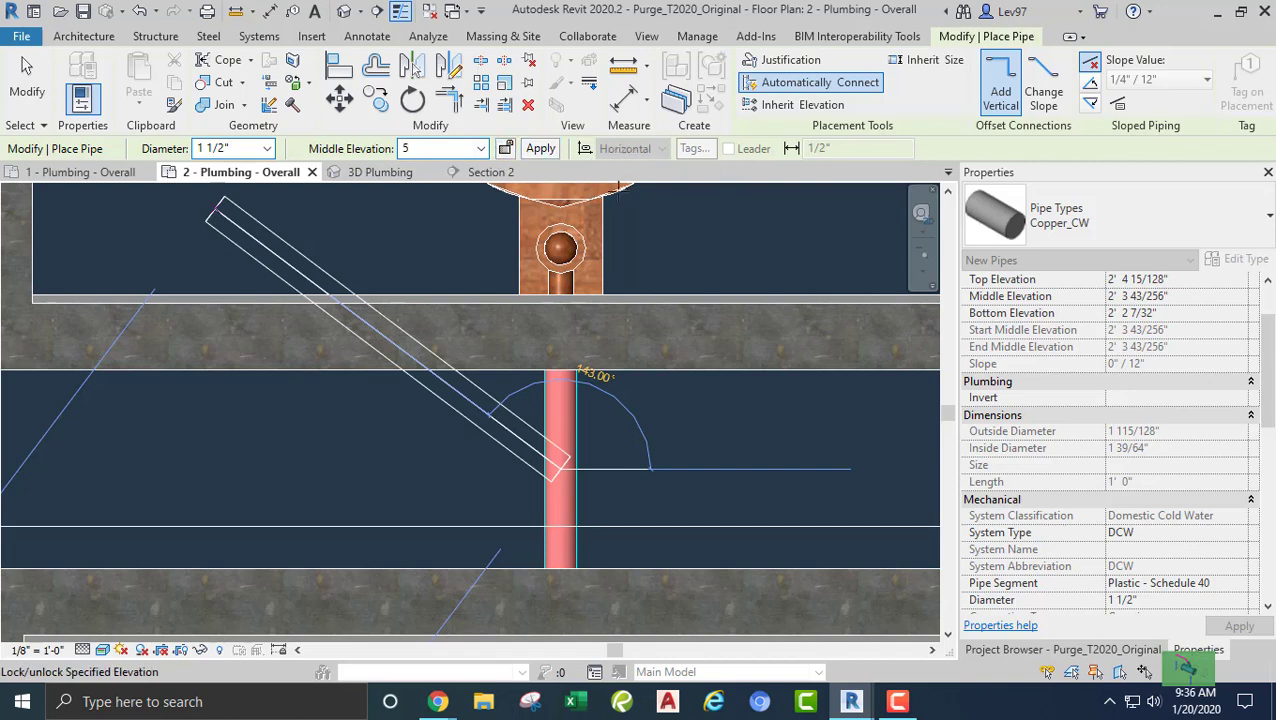
{"action": "key", "text": "Return"}
{"action": "scroll", "coordinate": [572, 335], "scroll_direction": "down", "scroll_amount": 4}
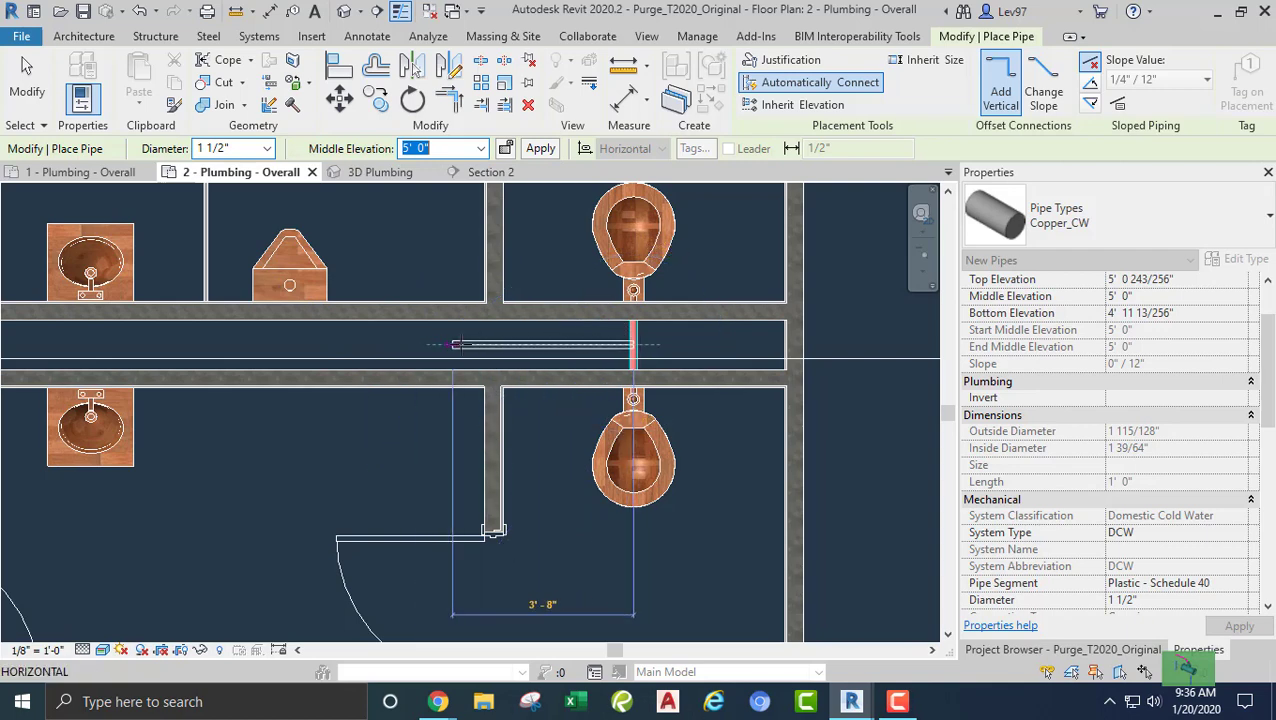
{"action": "scroll", "coordinate": [480, 342], "scroll_direction": "up", "scroll_amount": 2}
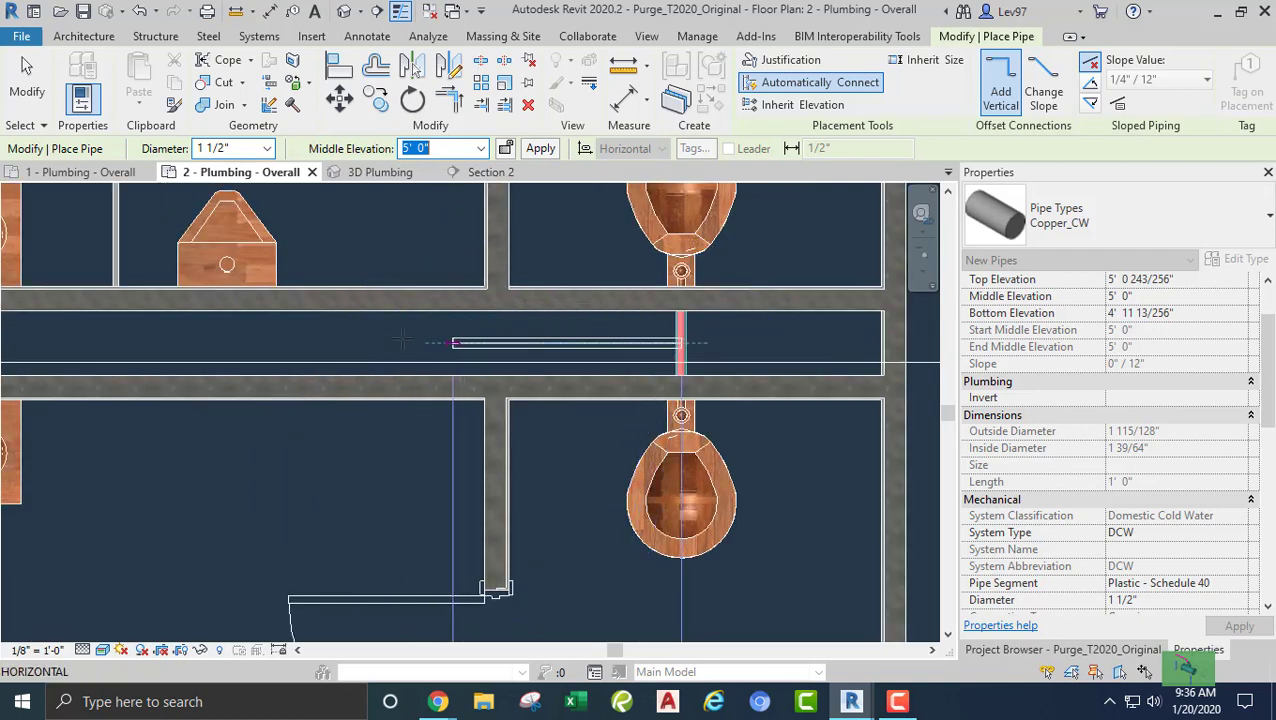
{"action": "scroll", "coordinate": [230, 342], "scroll_direction": "down", "scroll_amount": 1}
{"action": "middle_click_drag", "start_coordinate": [260, 363], "coordinate": [590, 356]}
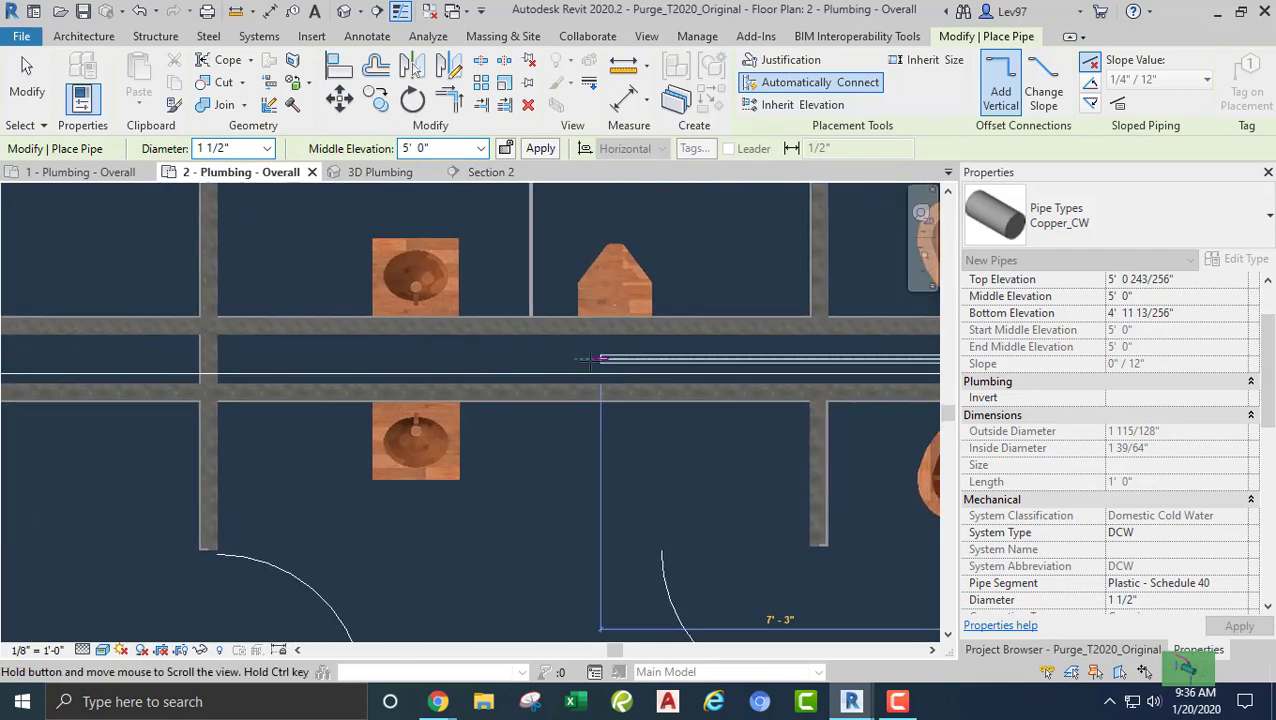
{"action": "left_click", "coordinate": [259, 361]}
{"action": "scroll", "coordinate": [537, 375], "scroll_direction": "down", "scroll_amount": 3}
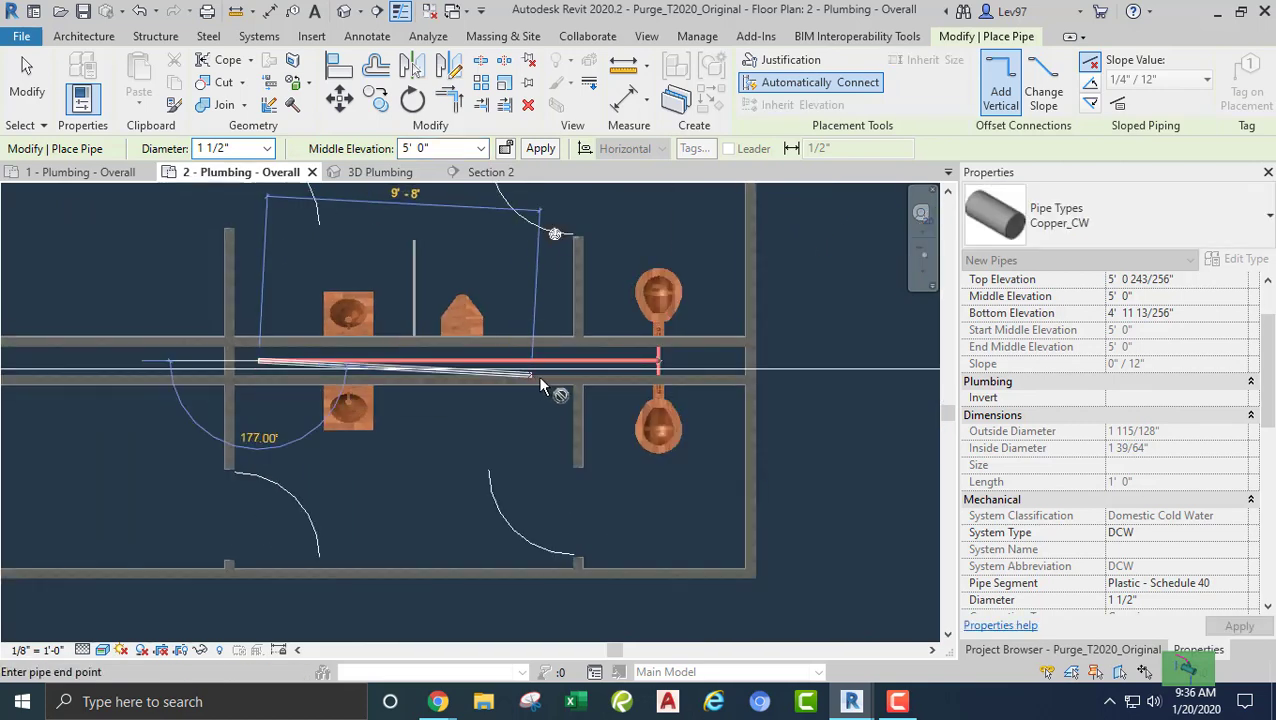
{"action": "middle_click_drag", "start_coordinate": [537, 375], "coordinate": [480, 369]}
{"action": "scroll", "coordinate": [530, 330], "scroll_direction": "up", "scroll_amount": 5}
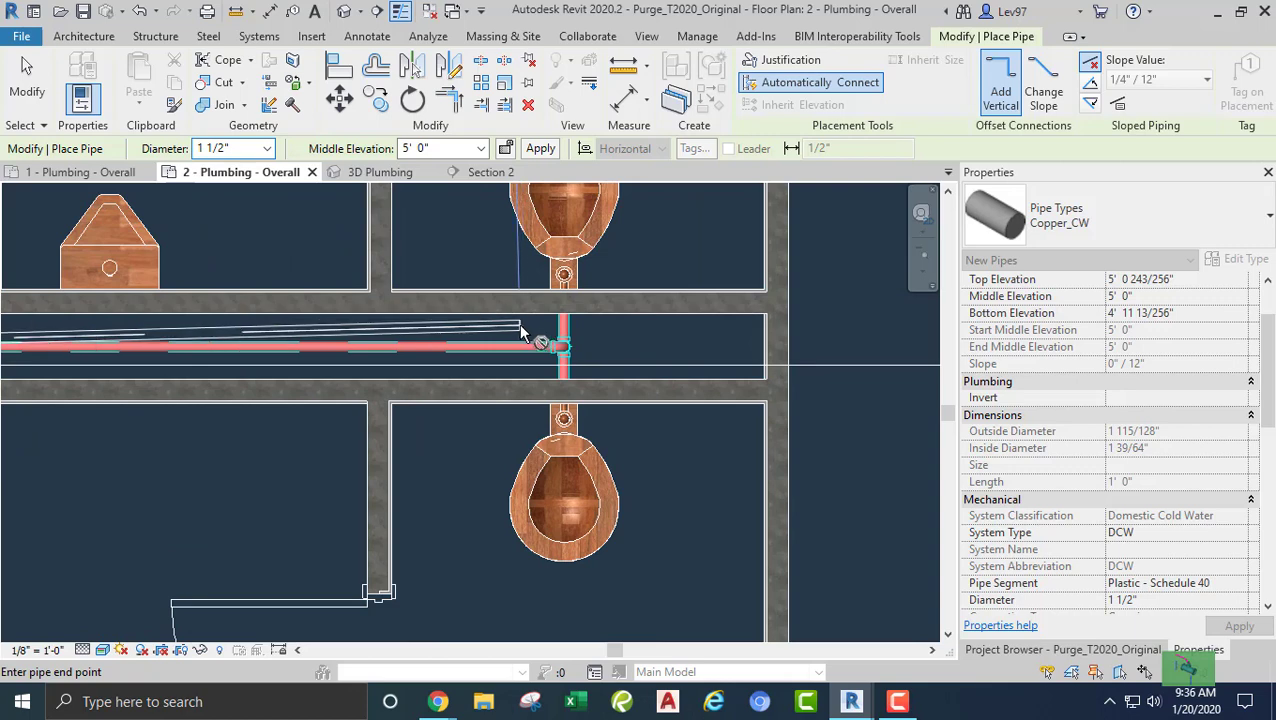
{"action": "scroll", "coordinate": [509, 335], "scroll_direction": "down", "scroll_amount": 2}
{"action": "key", "text": "Escape"}
{"action": "key", "text": "Escape"}
- Open Section 2 from its section line in the plan and examine the new cold water piping's height and drop
{"action": "scroll", "coordinate": [607, 375], "scroll_direction": "down", "scroll_amount": 1}
{"action": "scroll", "coordinate": [752, 383], "scroll_direction": "up", "scroll_amount": 2}
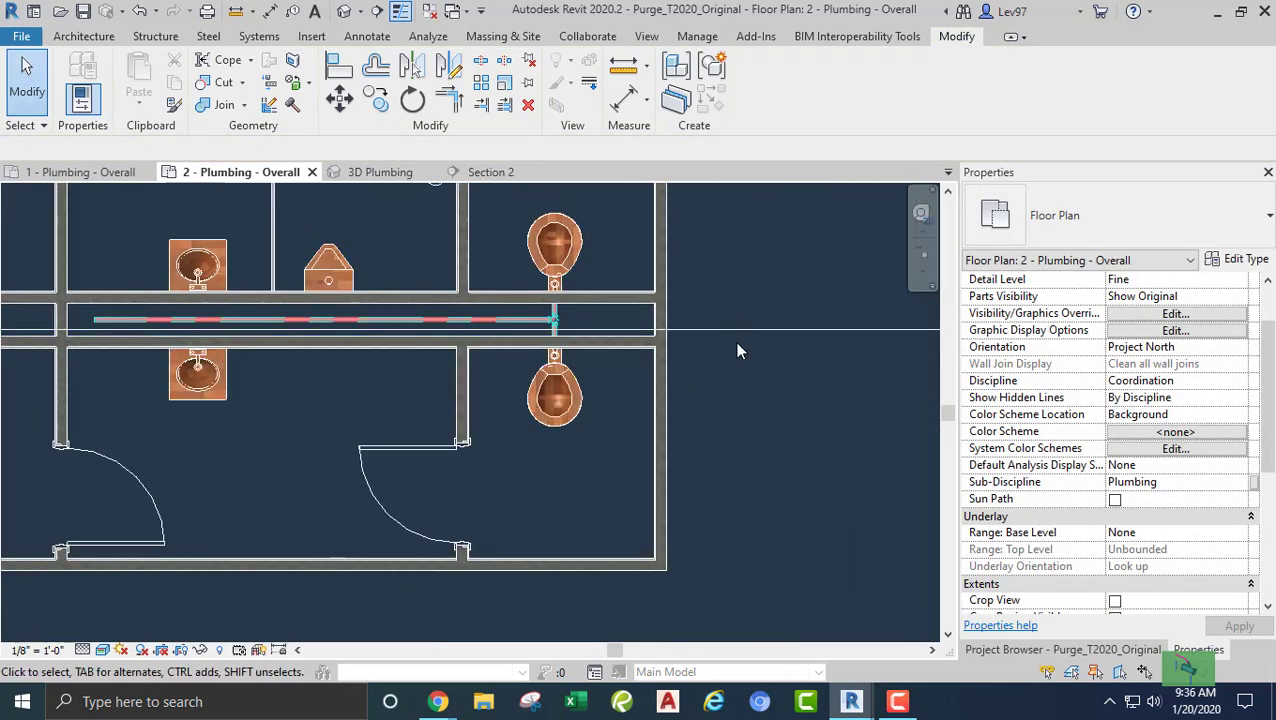
{"action": "left_click", "coordinate": [740, 349]}
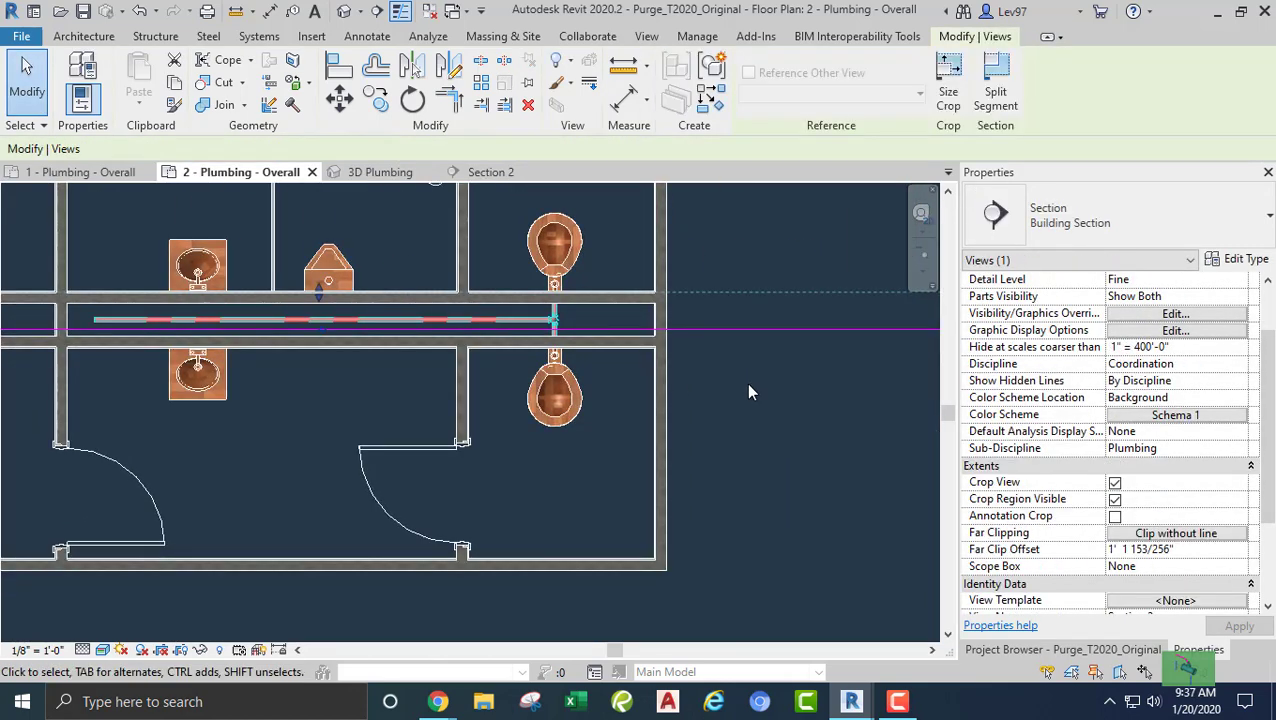
{"action": "right_click", "coordinate": [746, 383]}
{"action": "left_click", "coordinate": [814, 299]}
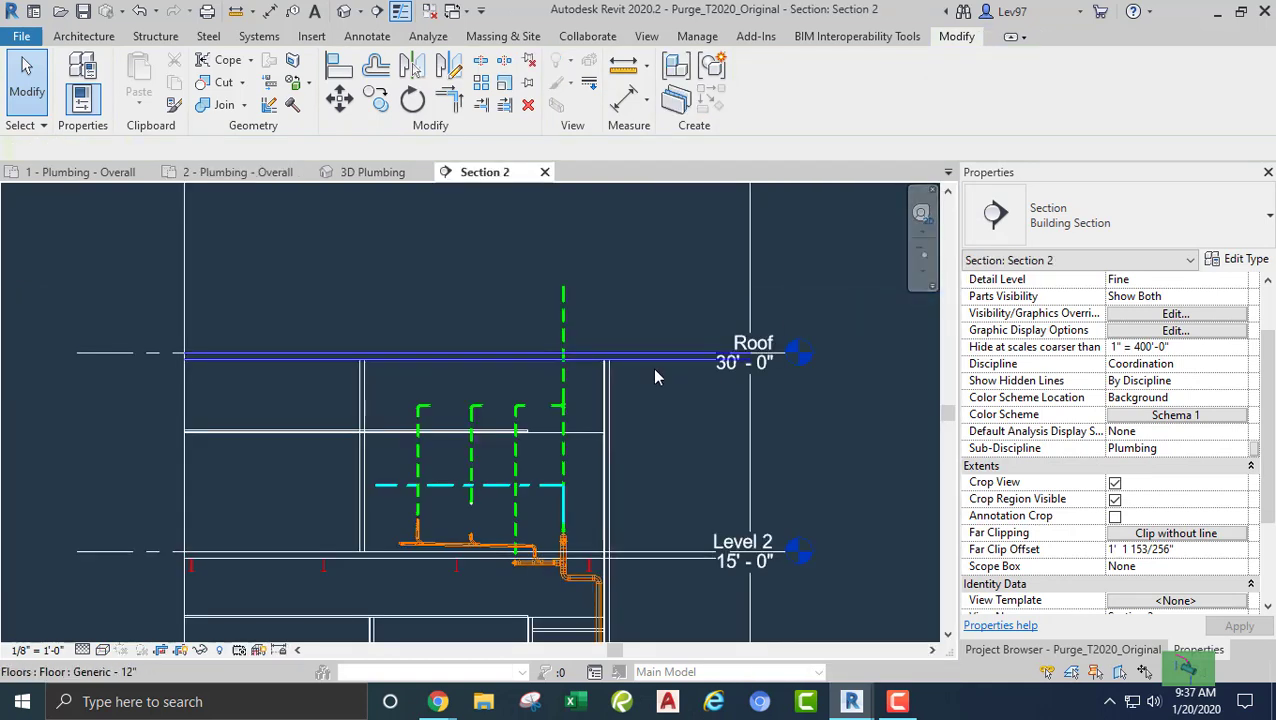
{"action": "middle_click_drag", "start_coordinate": [618, 492], "coordinate": [763, 421]}
{"action": "scroll", "coordinate": [584, 419], "scroll_direction": "up", "scroll_amount": 5}
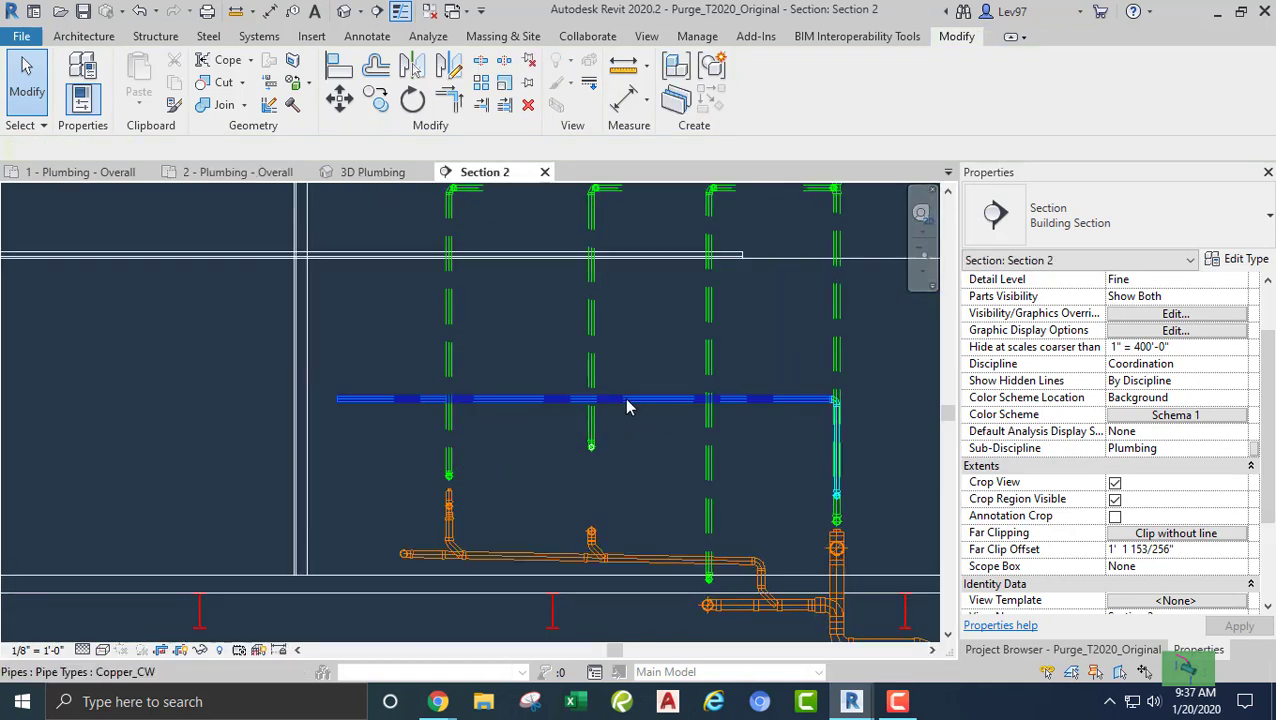
{"action": "middle_click_drag", "start_coordinate": [620, 393], "coordinate": [632, 413]}
{"action": "scroll", "coordinate": [632, 413], "scroll_direction": "down", "scroll_amount": 2}
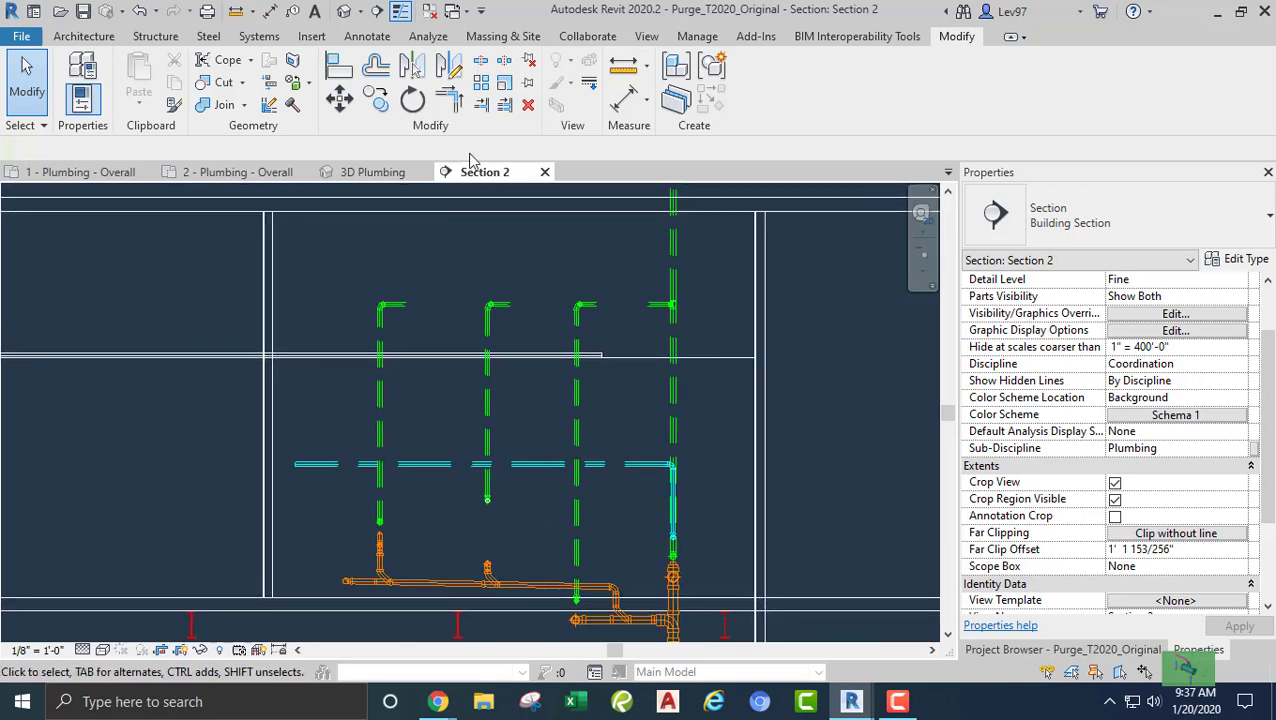
- Extend Section 2's far clip depth in the second-floor plan to about 3' 1" to include the upper fixtures, and check them in the section
{"action": "left_click", "coordinate": [256, 173]}
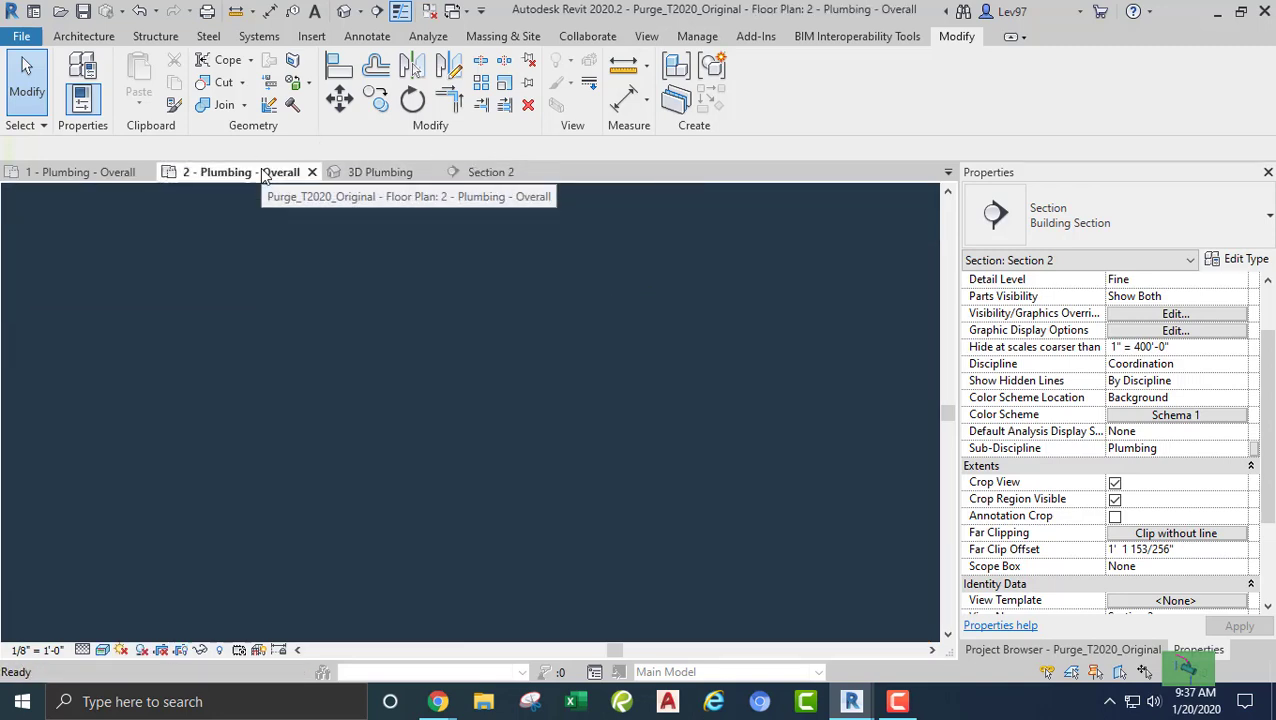
{"action": "middle_click_drag", "start_coordinate": [379, 248], "coordinate": [376, 285]}
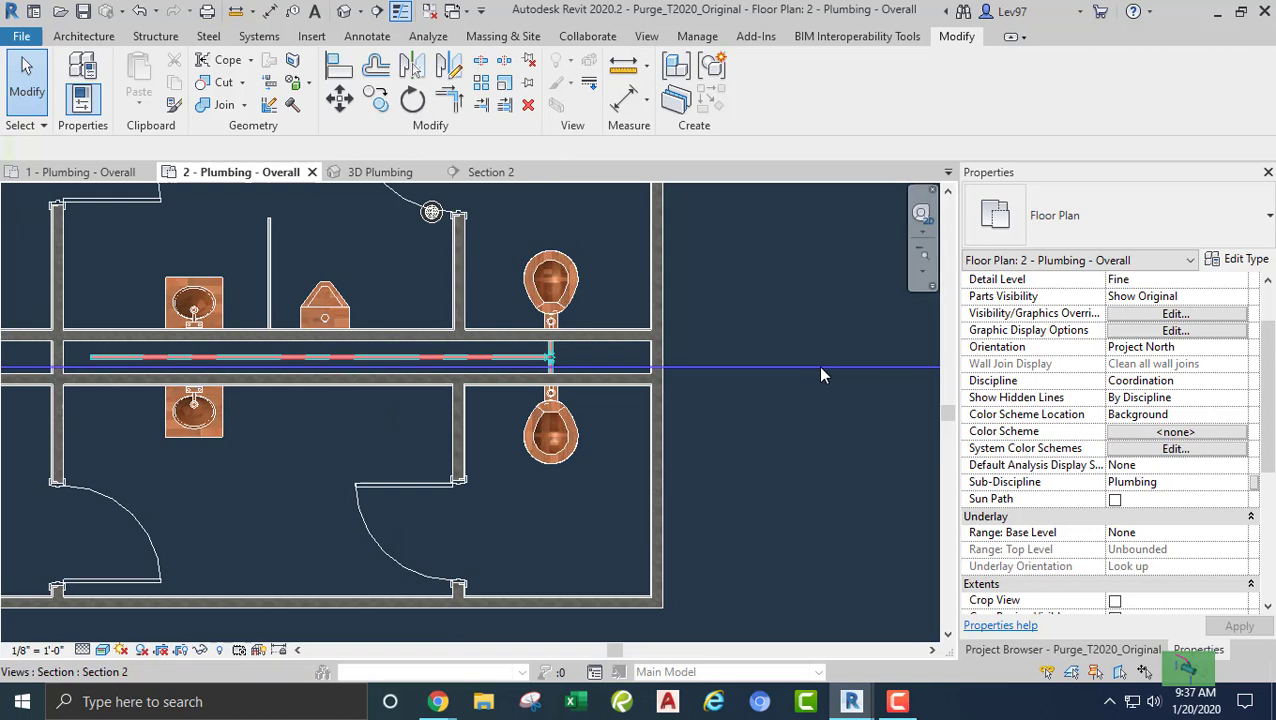
{"action": "left_click", "coordinate": [750, 368]}
{"action": "middle_click_drag", "start_coordinate": [748, 372], "coordinate": [535, 483]}
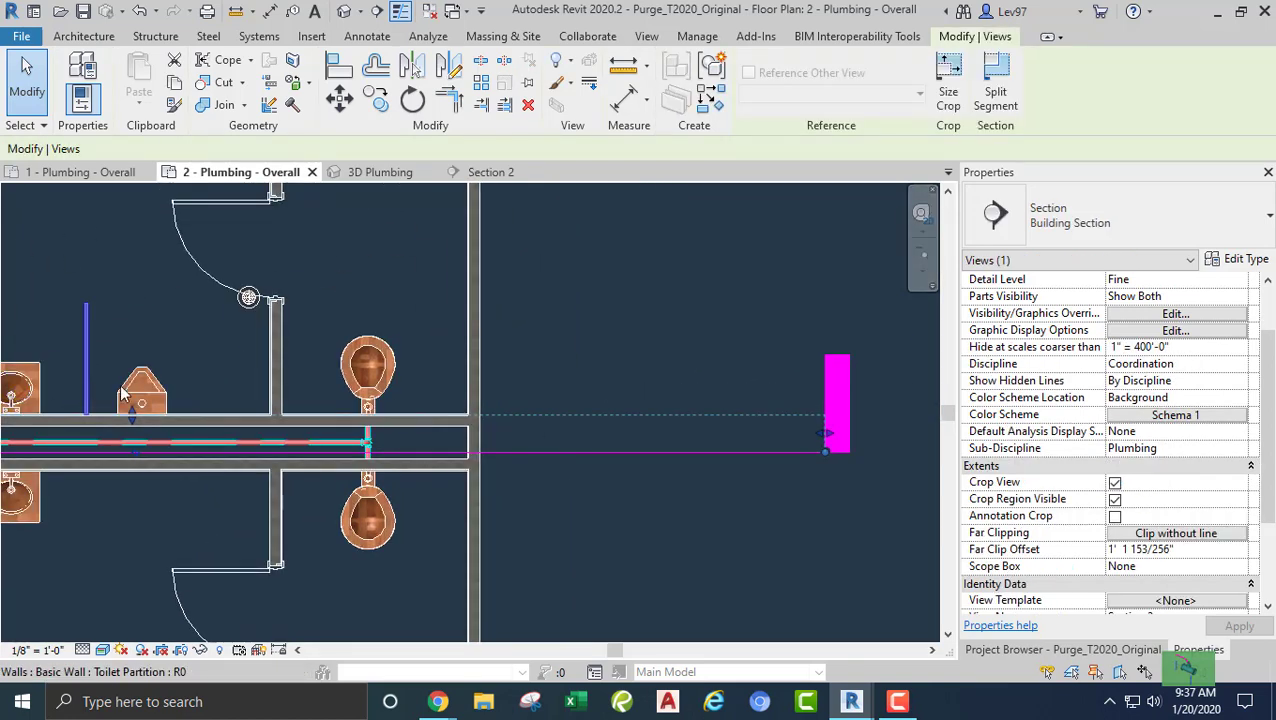
{"action": "left_click_drag", "start_coordinate": [134, 412], "coordinate": [128, 356]}
{"action": "left_click", "coordinate": [492, 174]}
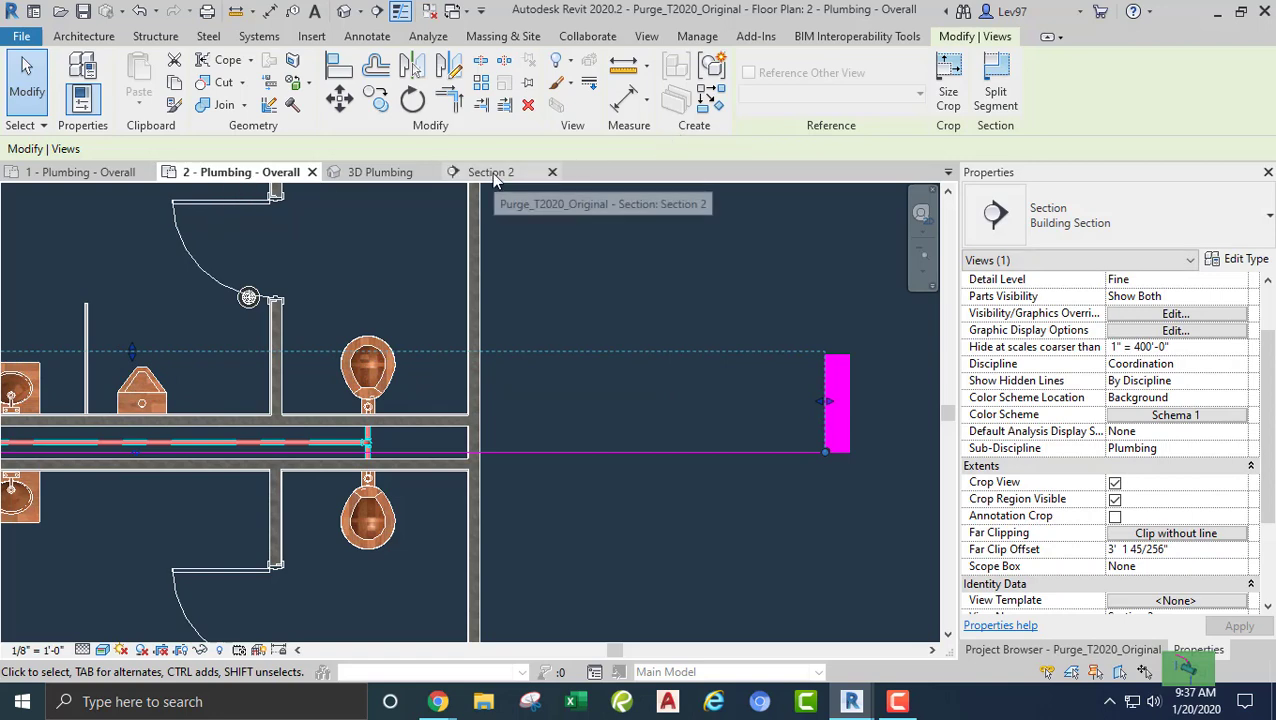
{"action": "scroll", "coordinate": [517, 435], "scroll_direction": "up", "scroll_amount": 2}
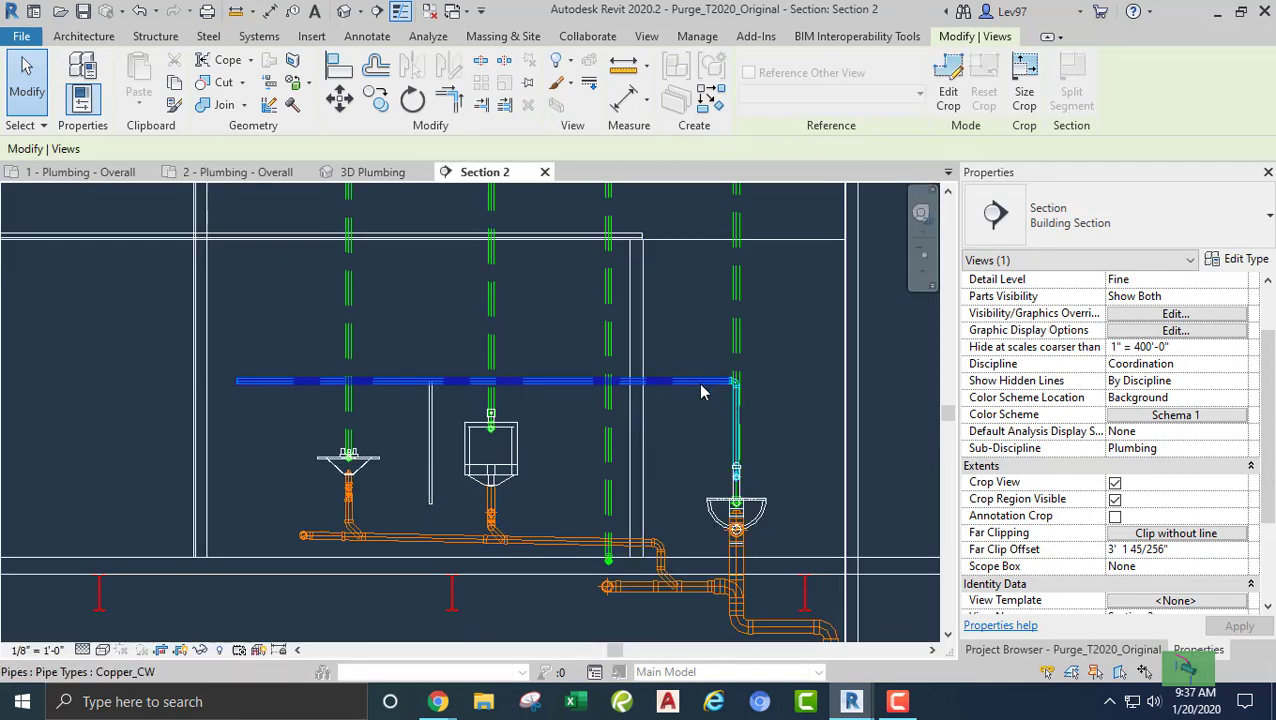
{"action": "scroll", "coordinate": [487, 426], "scroll_direction": "up", "scroll_amount": 2}
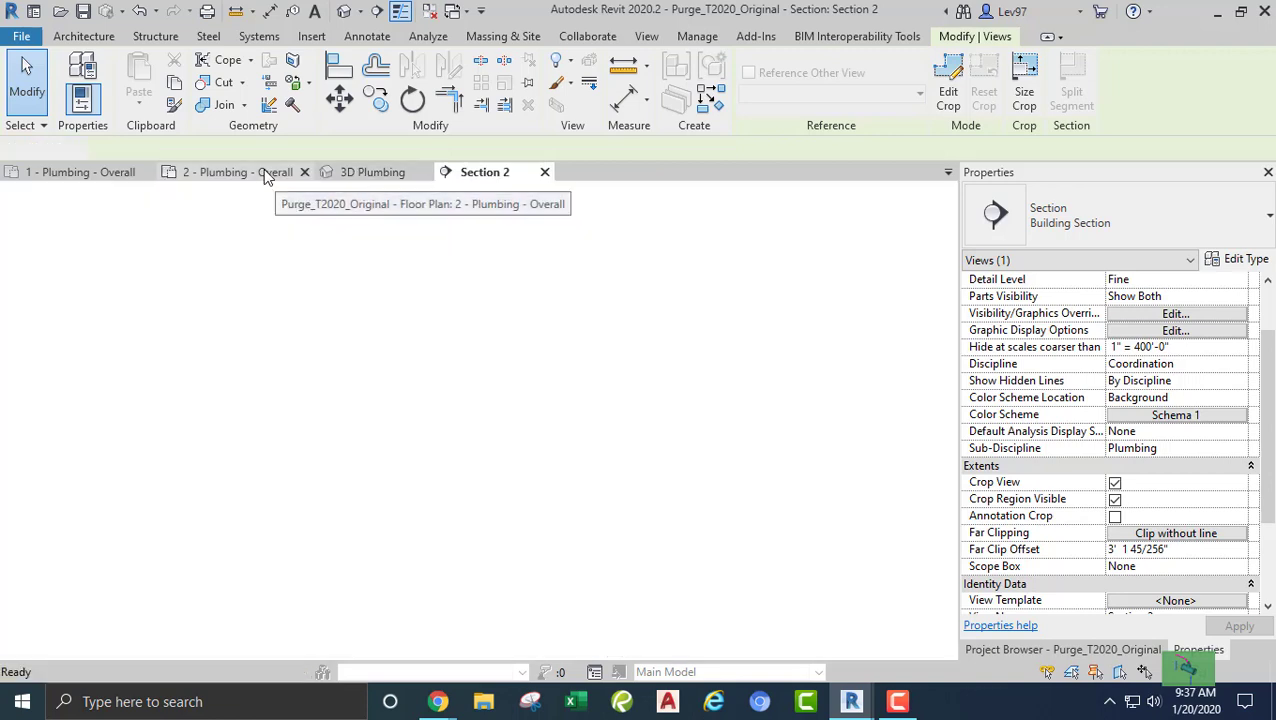
- Draw a 3/4" Copper_CW pipe from the urinal's cold water connector to the cold water main in the chase
{"action": "left_click", "coordinate": [265, 175]}
{"action": "middle_click_drag", "start_coordinate": [356, 284], "coordinate": [675, 267]}
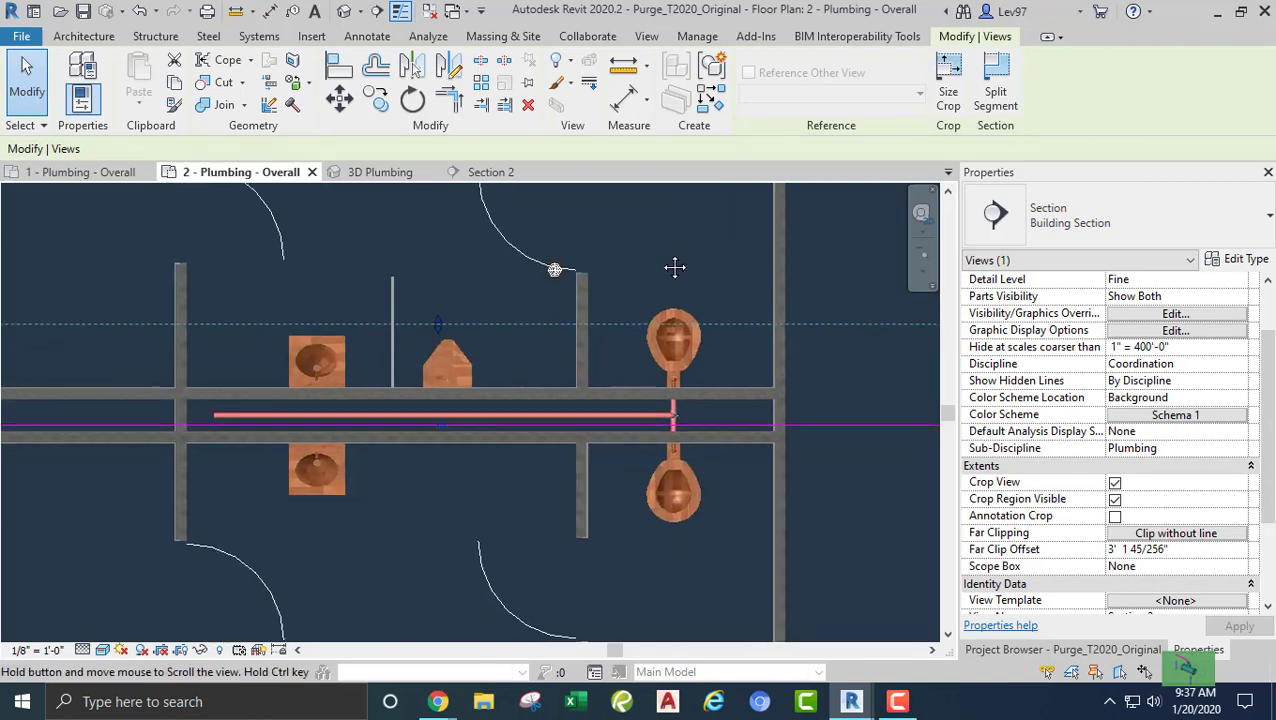
{"action": "scroll", "coordinate": [643, 373], "scroll_direction": "up", "scroll_amount": 2}
{"action": "middle_click_drag", "start_coordinate": [336, 342], "coordinate": [549, 340]}
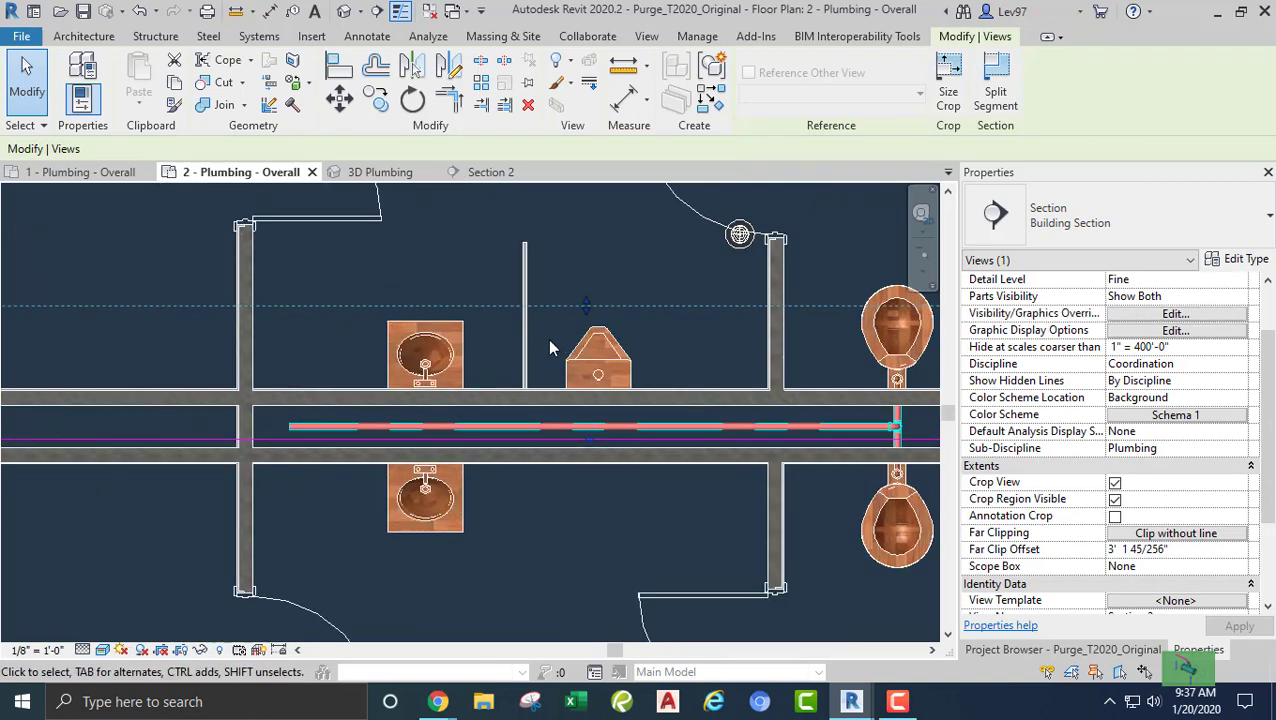
{"action": "scroll", "coordinate": [549, 348], "scroll_direction": "up", "scroll_amount": 2}
{"action": "left_click", "coordinate": [601, 398]}
{"action": "scroll", "coordinate": [603, 413], "scroll_direction": "up", "scroll_amount": 3}
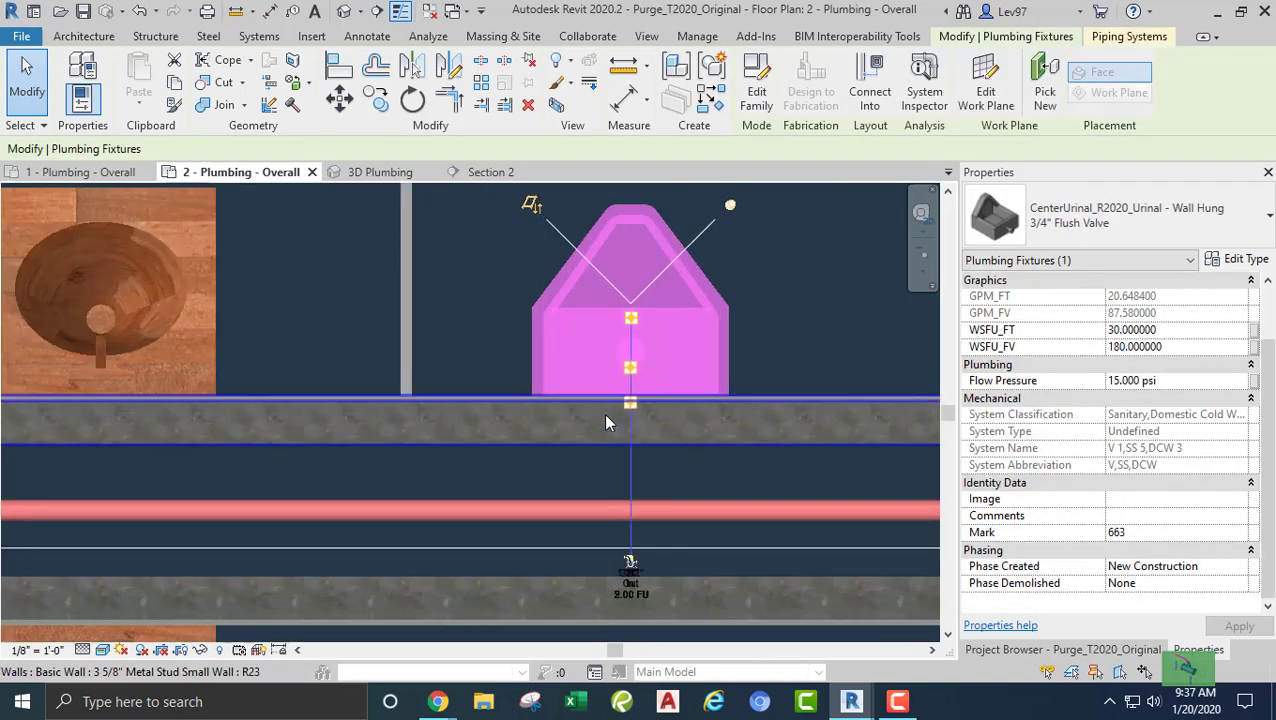
{"action": "scroll", "coordinate": [605, 420], "scroll_direction": "up", "scroll_amount": 2}
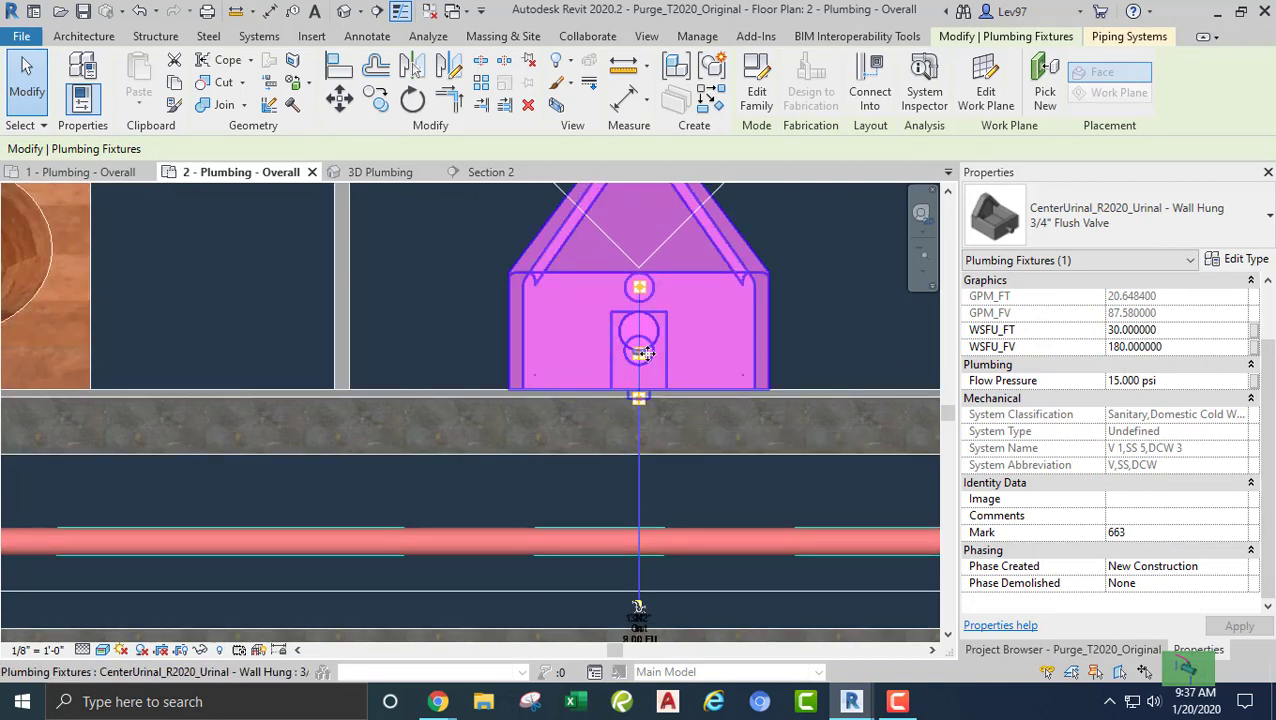
{"action": "right_click", "coordinate": [640, 359]}
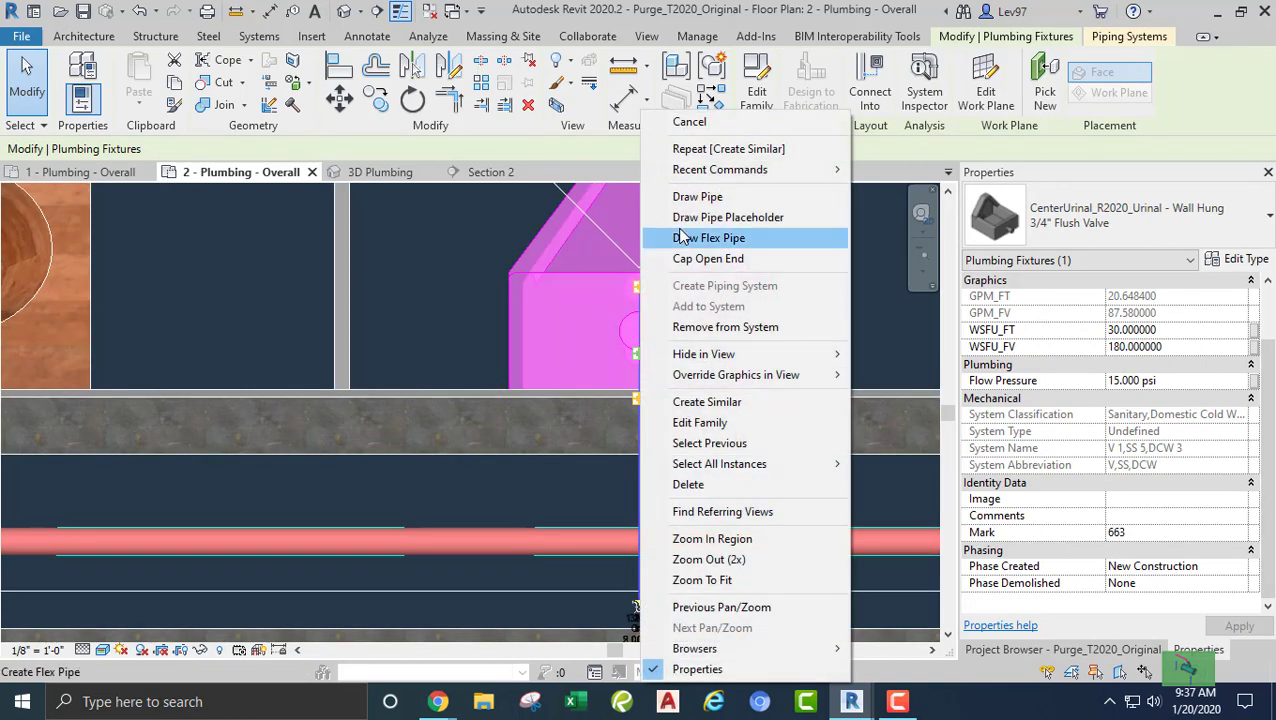
{"action": "left_click", "coordinate": [697, 199]}
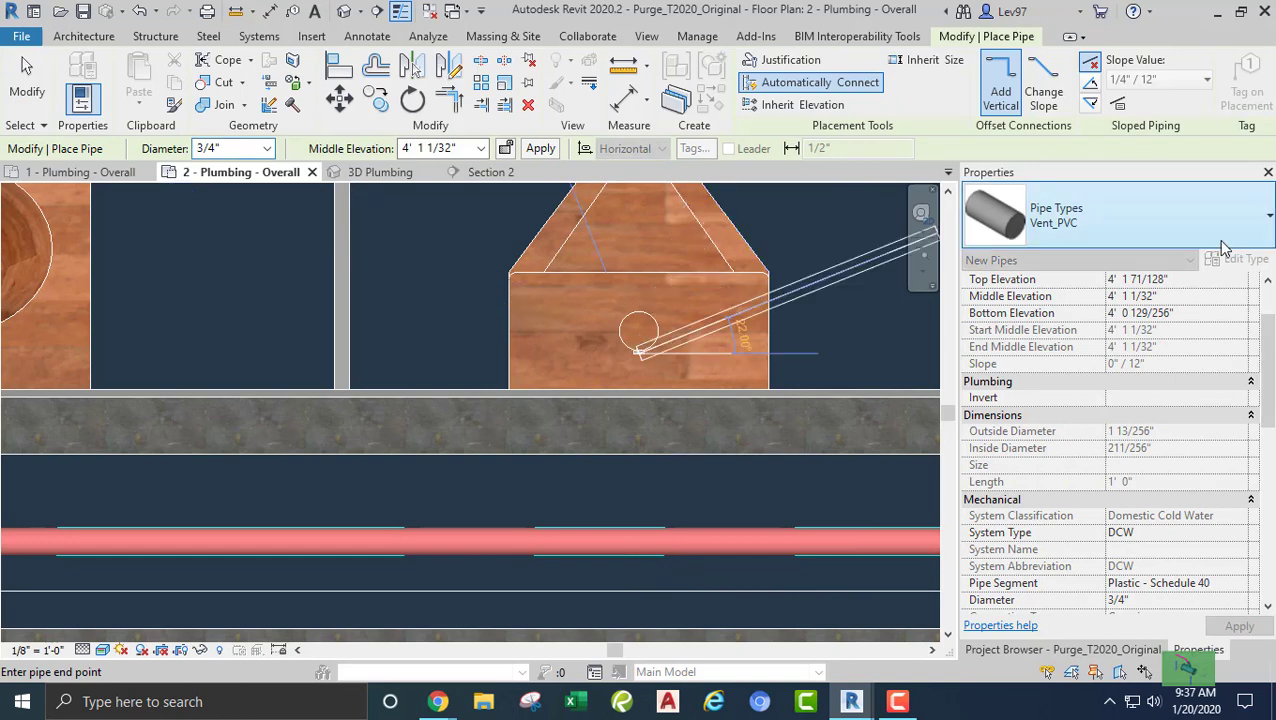
{"action": "left_click", "coordinate": [1179, 224]}
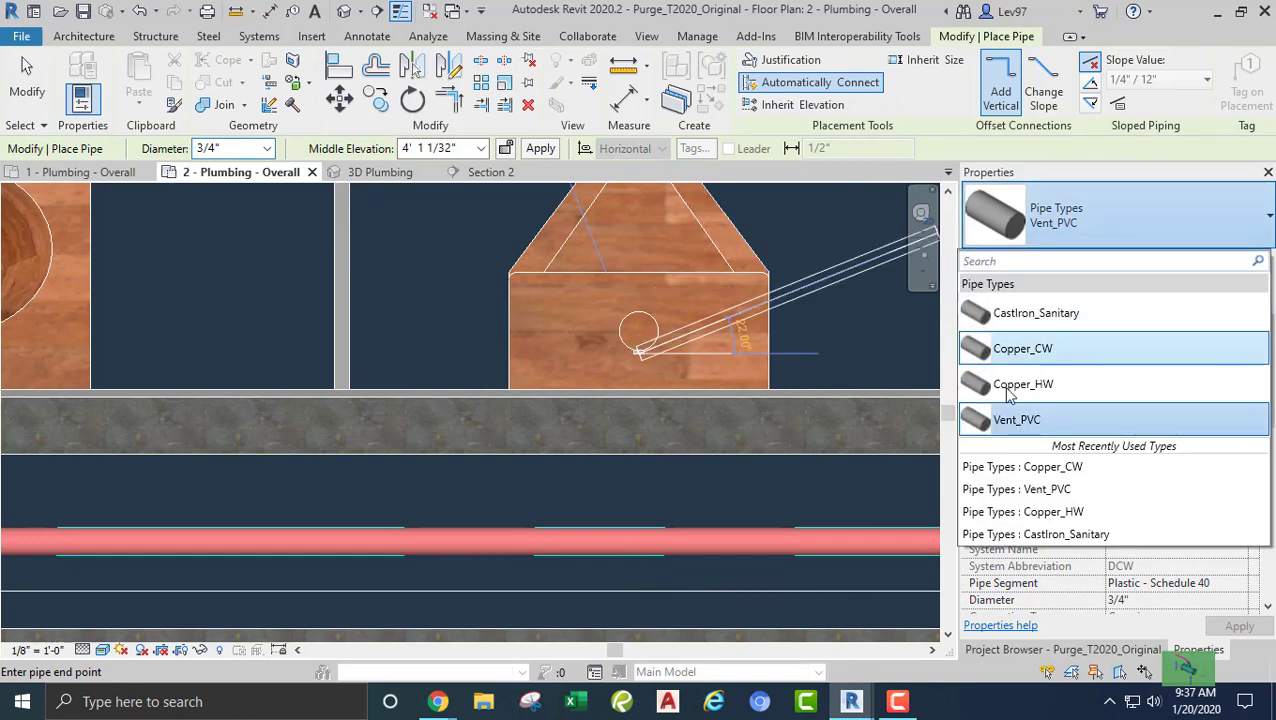
{"action": "left_click", "coordinate": [1034, 357]}
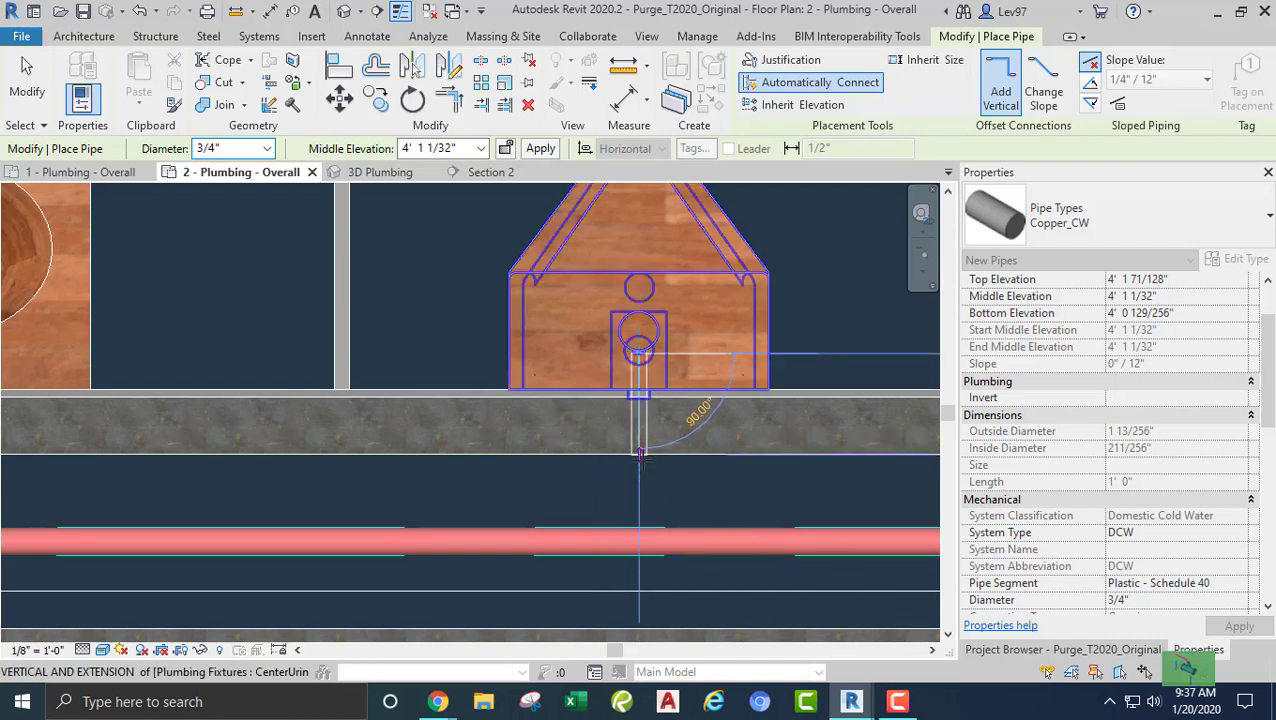
{"action": "left_click", "coordinate": [641, 541]}
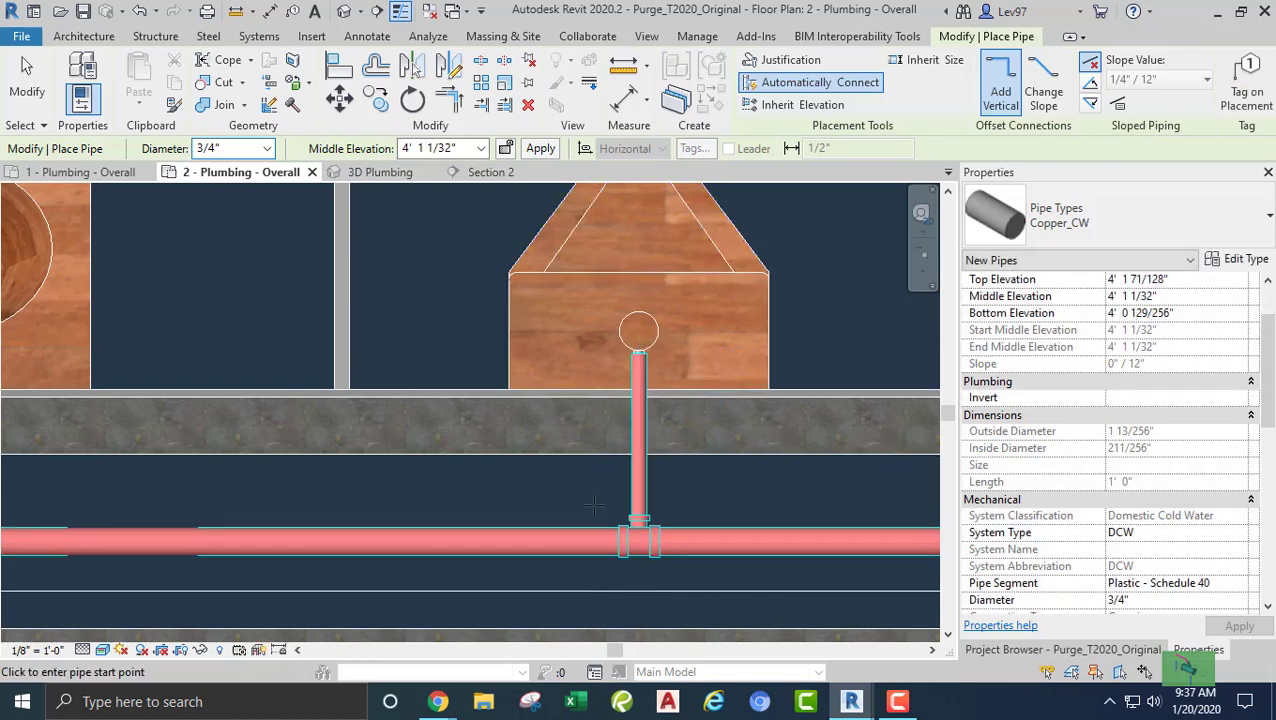
{"action": "key", "text": "Escape"}
- Draw a 1/2" Copper_CW pipe from the upper lavatory's cold water connector to the main in the chase
{"action": "scroll", "coordinate": [589, 500], "scroll_direction": "down", "scroll_amount": 2}
{"action": "middle_click_drag", "start_coordinate": [589, 500], "coordinate": [947, 473]}
{"action": "middle_click_drag", "start_coordinate": [363, 323], "coordinate": [315, 313]}
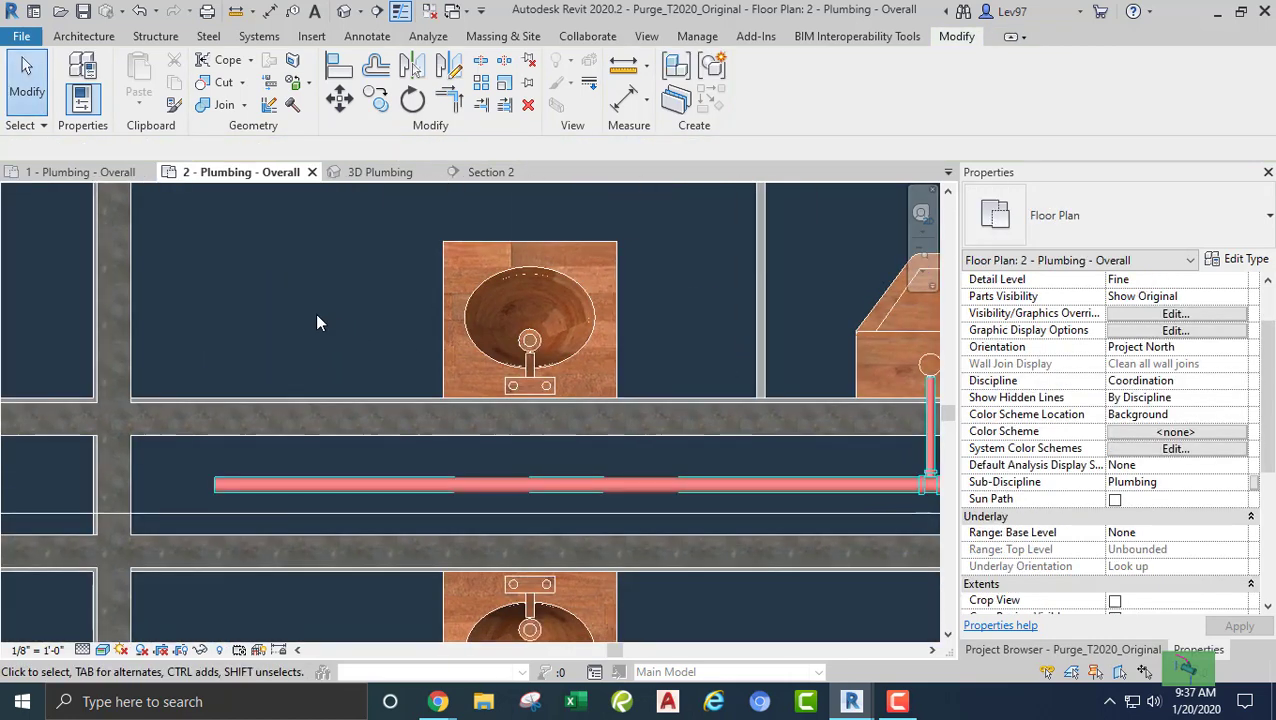
{"action": "left_click", "coordinate": [445, 278]}
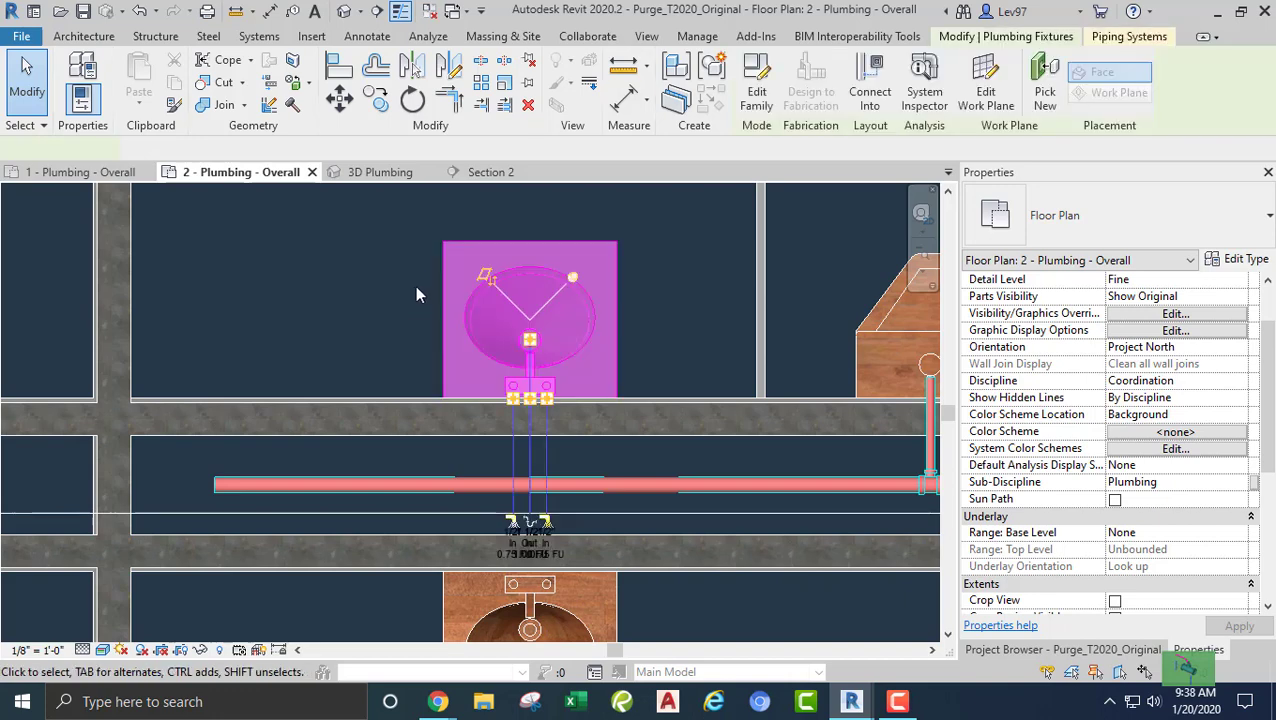
{"action": "right_click", "coordinate": [511, 407]}
{"action": "left_click", "coordinate": [568, 201]}
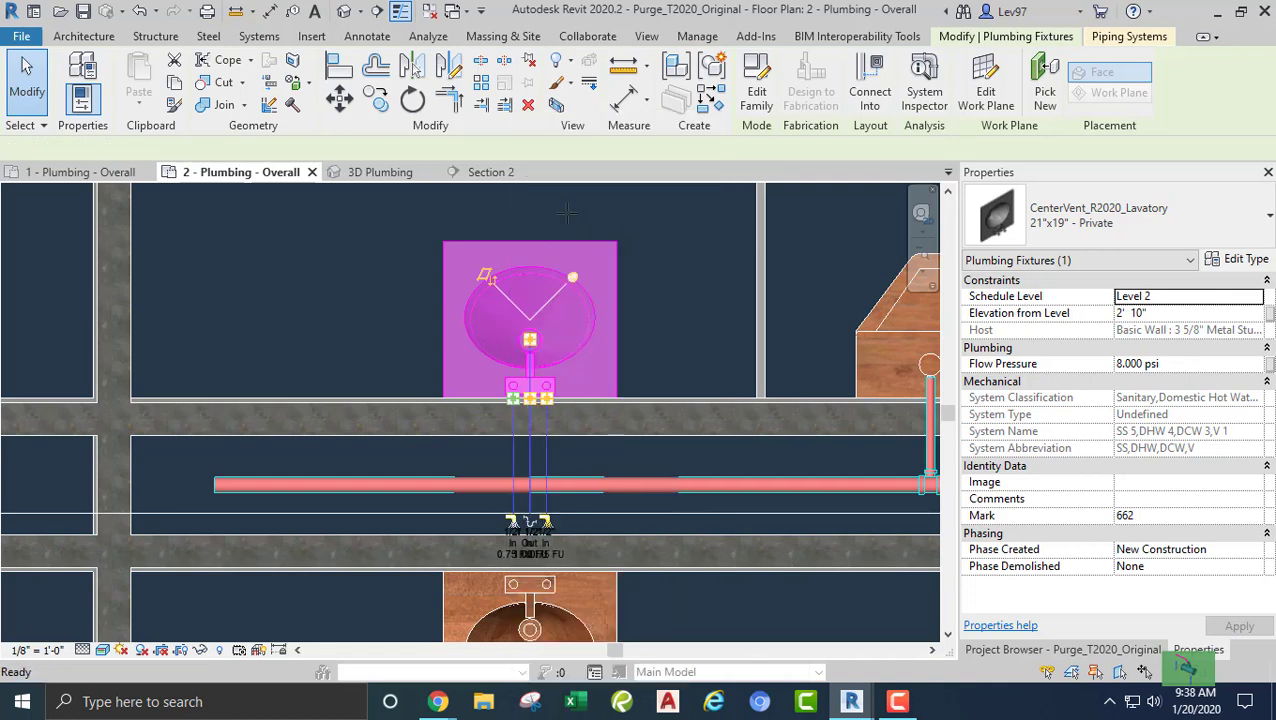
{"action": "left_click", "coordinate": [1182, 229]}
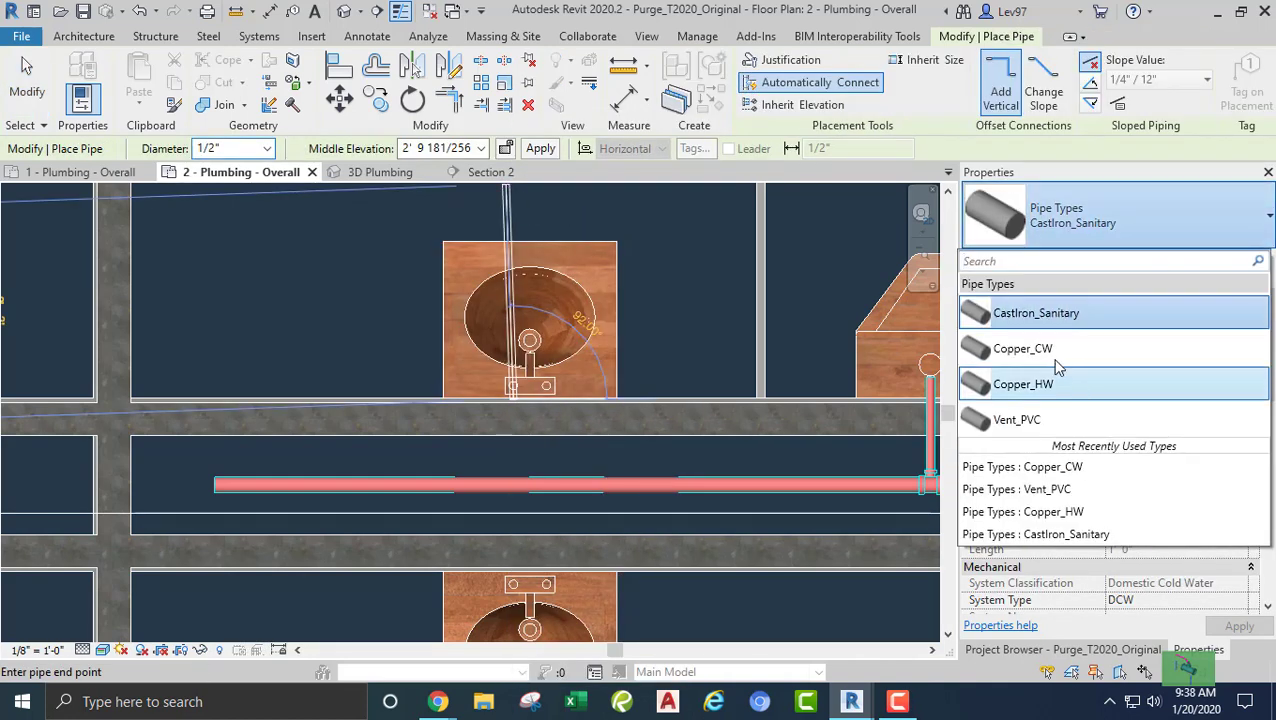
{"action": "left_click", "coordinate": [1025, 352]}
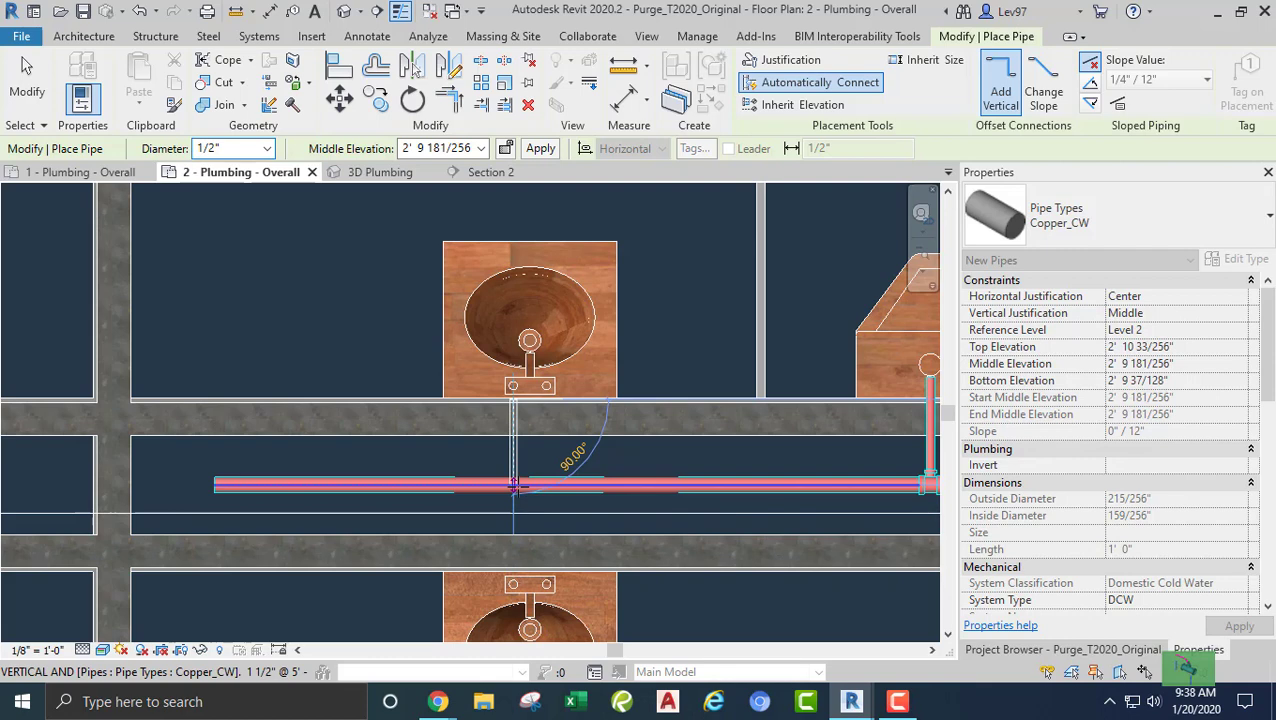
{"action": "left_click", "coordinate": [514, 485]}
{"action": "key", "text": "Escape"}
{"action": "key", "text": "Escape"}
- Draw a 1/2" Copper_CW pipe from the lower lavatory's cold water connector to the main in the chase
{"action": "middle_click_drag", "start_coordinate": [590, 478], "coordinate": [531, 410]}
{"action": "left_click", "coordinate": [497, 535]}
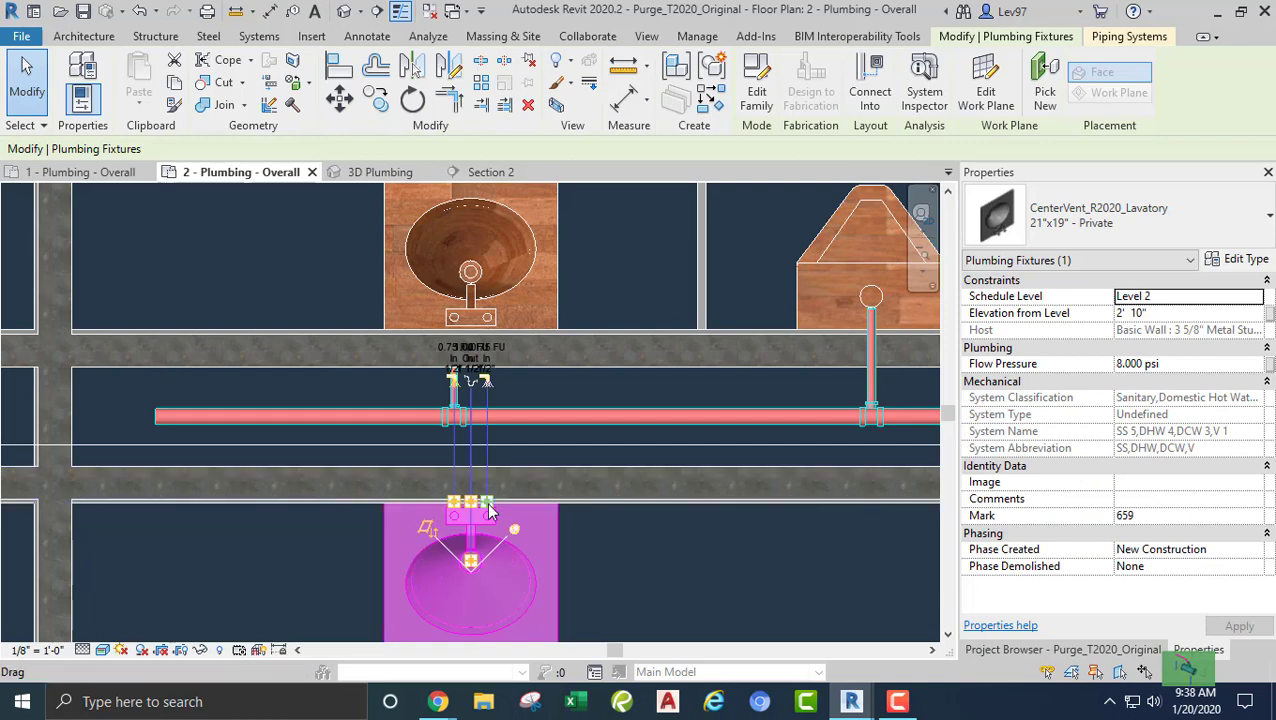
{"action": "right_click", "coordinate": [489, 506]}
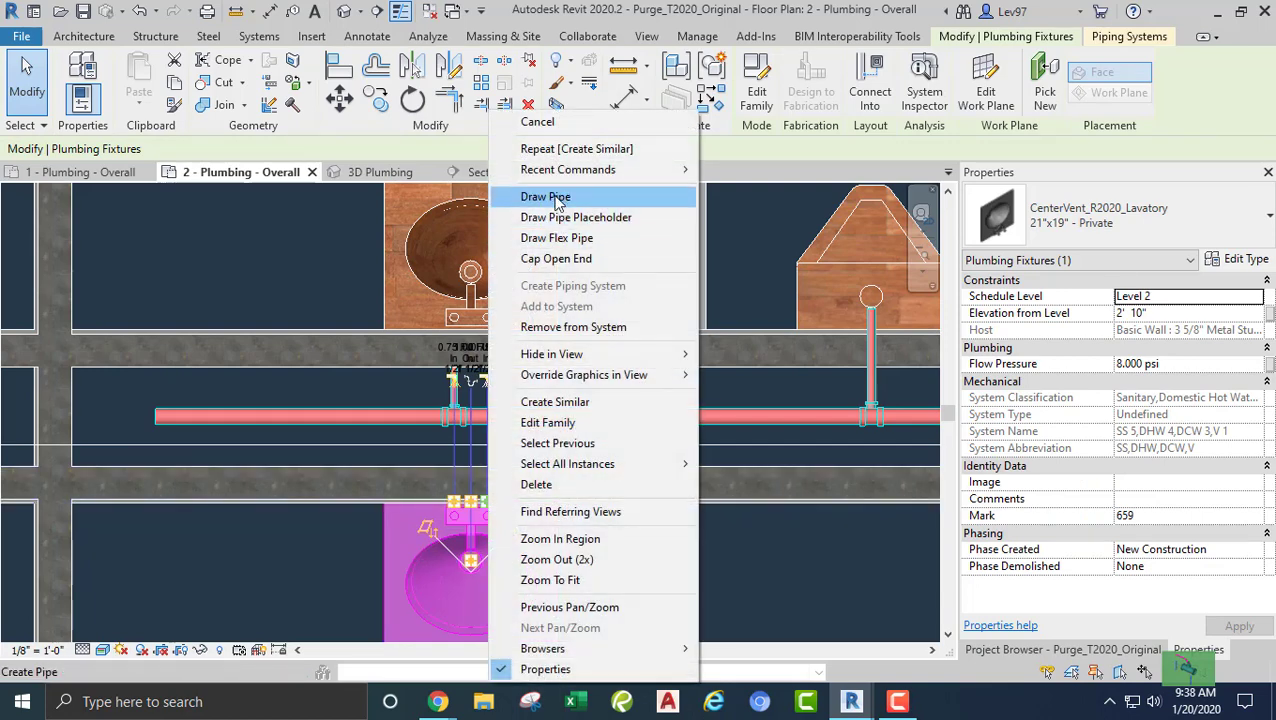
{"action": "left_click", "coordinate": [557, 198]}
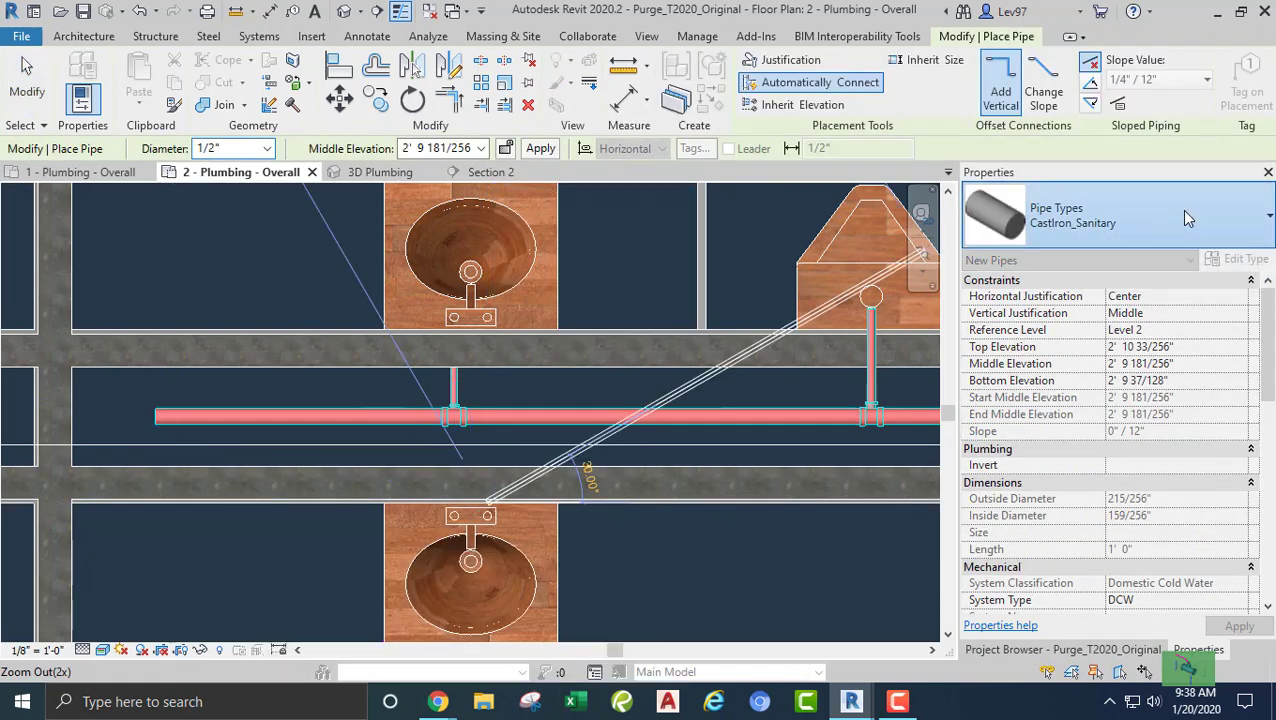
{"action": "left_click", "coordinate": [1187, 218]}
{"action": "left_click", "coordinate": [1012, 350]}
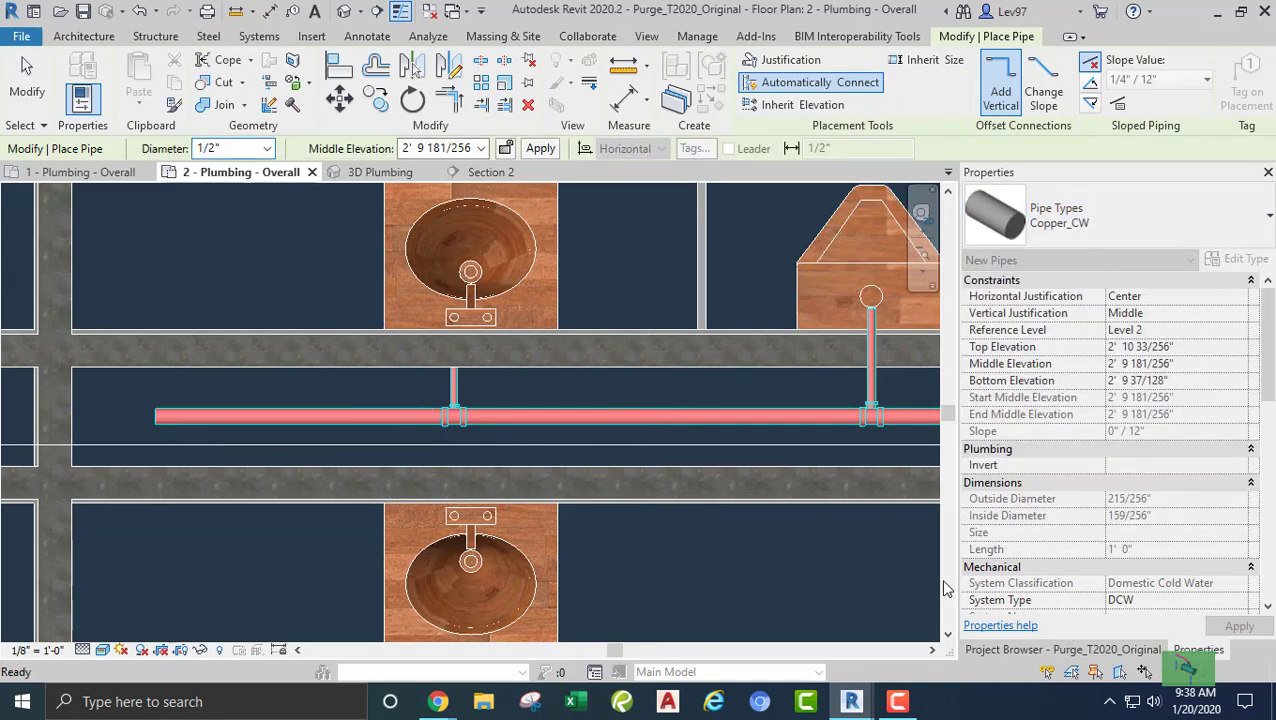
{"action": "left_click", "coordinate": [489, 418]}
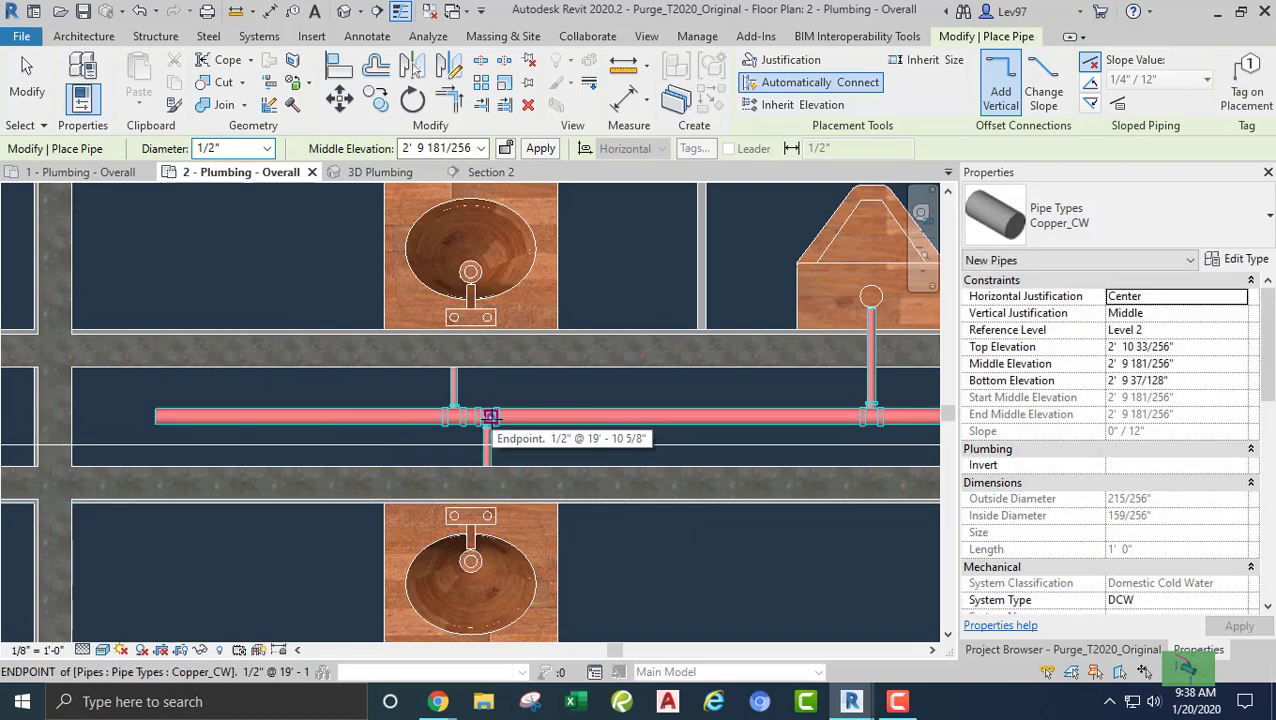
{"action": "key", "text": "Escape"}
{"action": "key", "text": "Escape"}
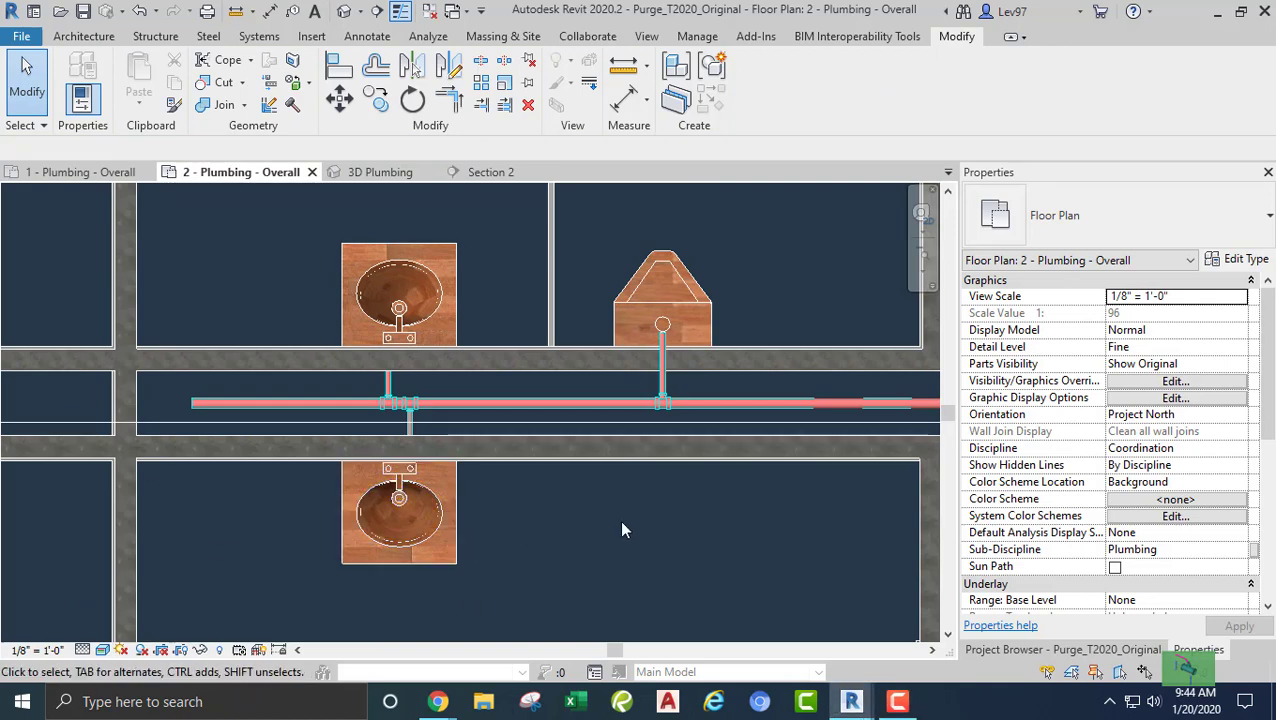
- Try to drop a vertical 1 1/2" Copper_CW pipe from the main's open end beyond the lavatories to a -10' 0" middle elevation
{"action": "middle_click_drag", "start_coordinate": [663, 538], "coordinate": [400, 555]}
{"action": "scroll", "coordinate": [652, 586], "scroll_direction": "down", "scroll_amount": 4}
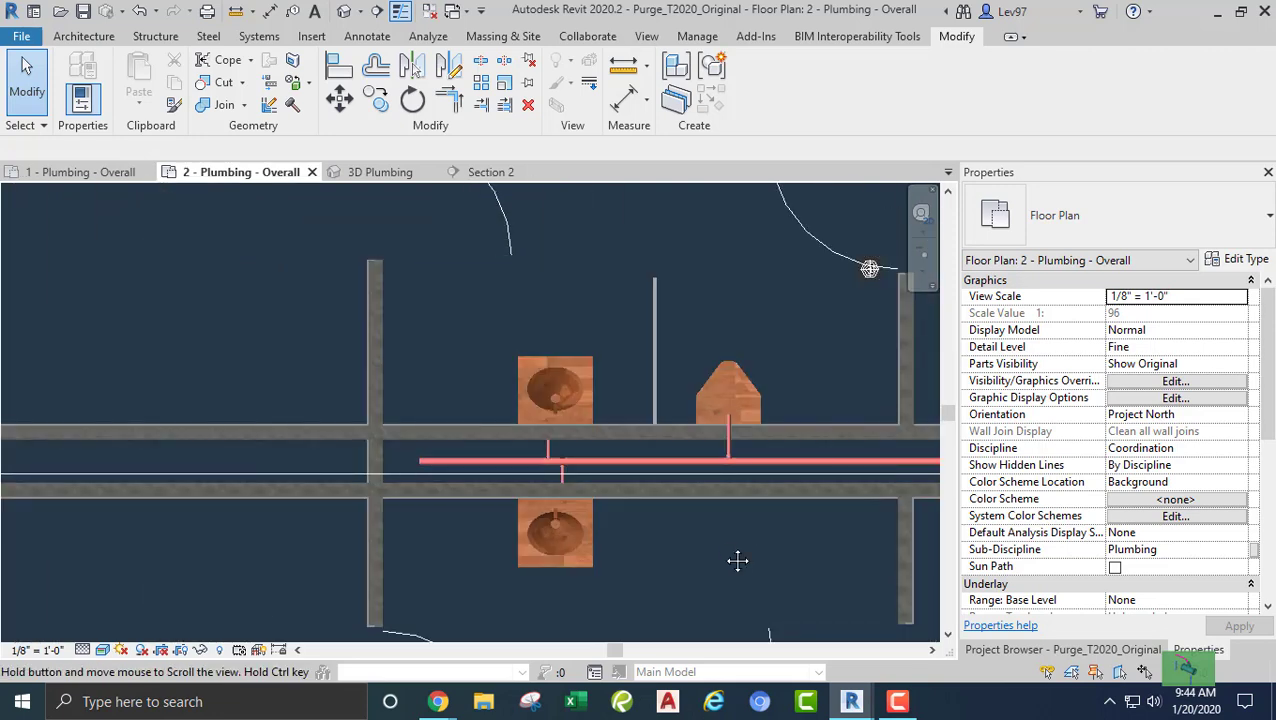
{"action": "scroll", "coordinate": [450, 555], "scroll_direction": "up", "scroll_amount": 2}
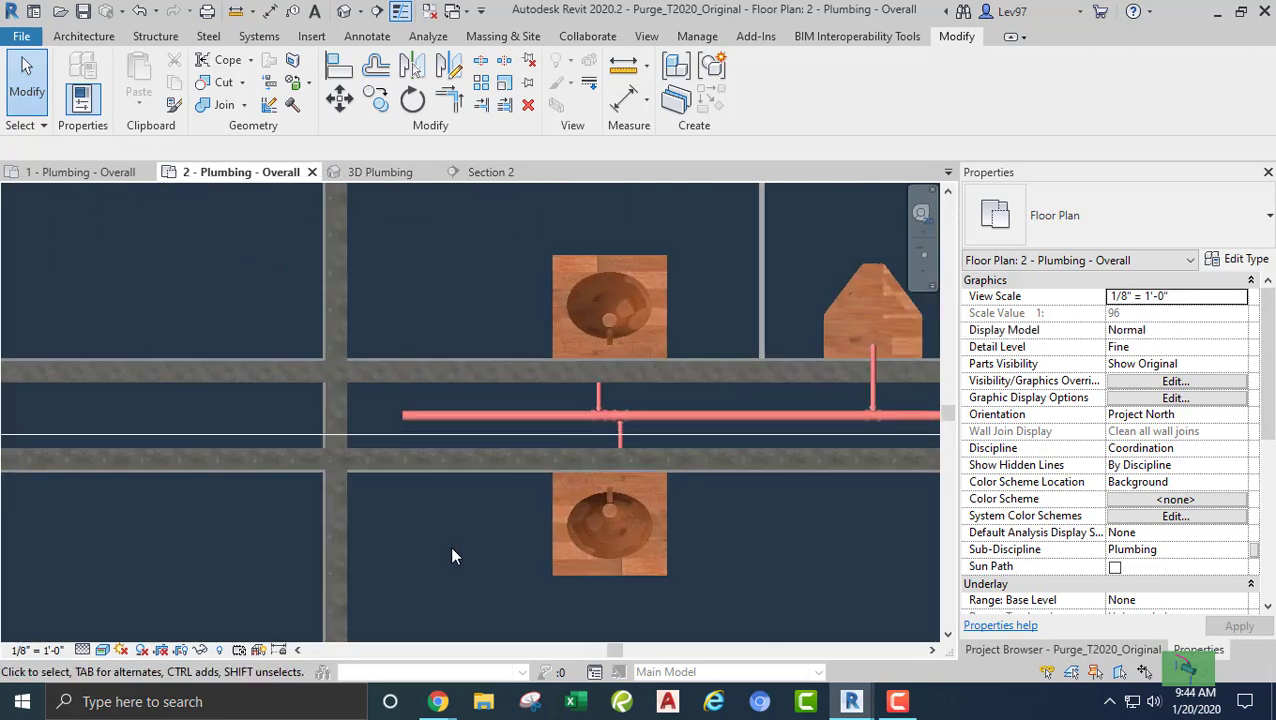
{"action": "left_click", "coordinate": [419, 427]}
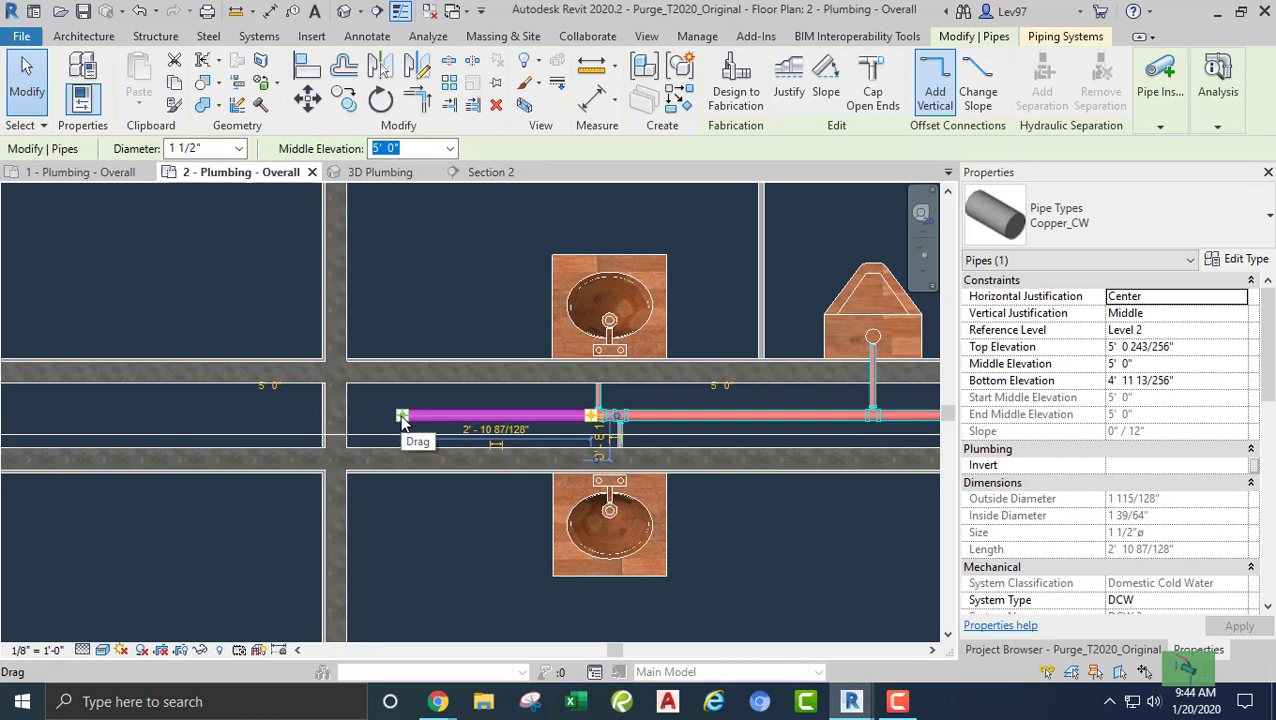
{"action": "right_click", "coordinate": [401, 421]}
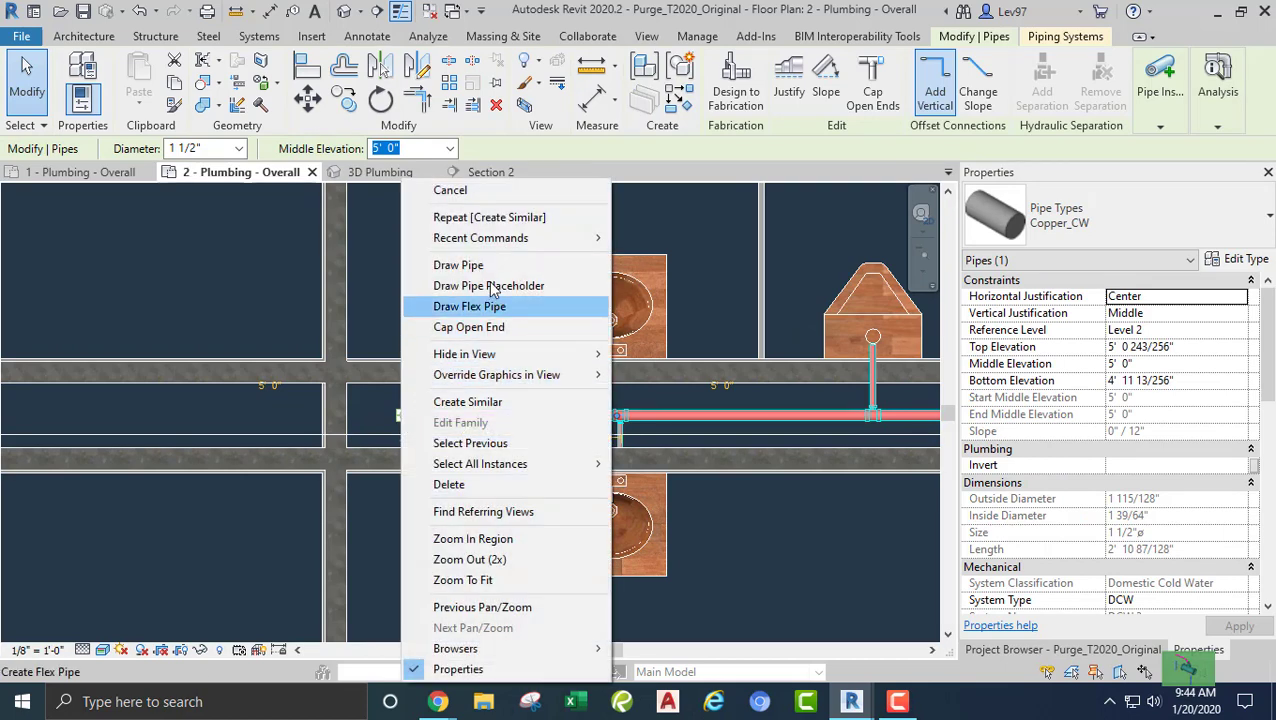
{"action": "left_click", "coordinate": [476, 268]}
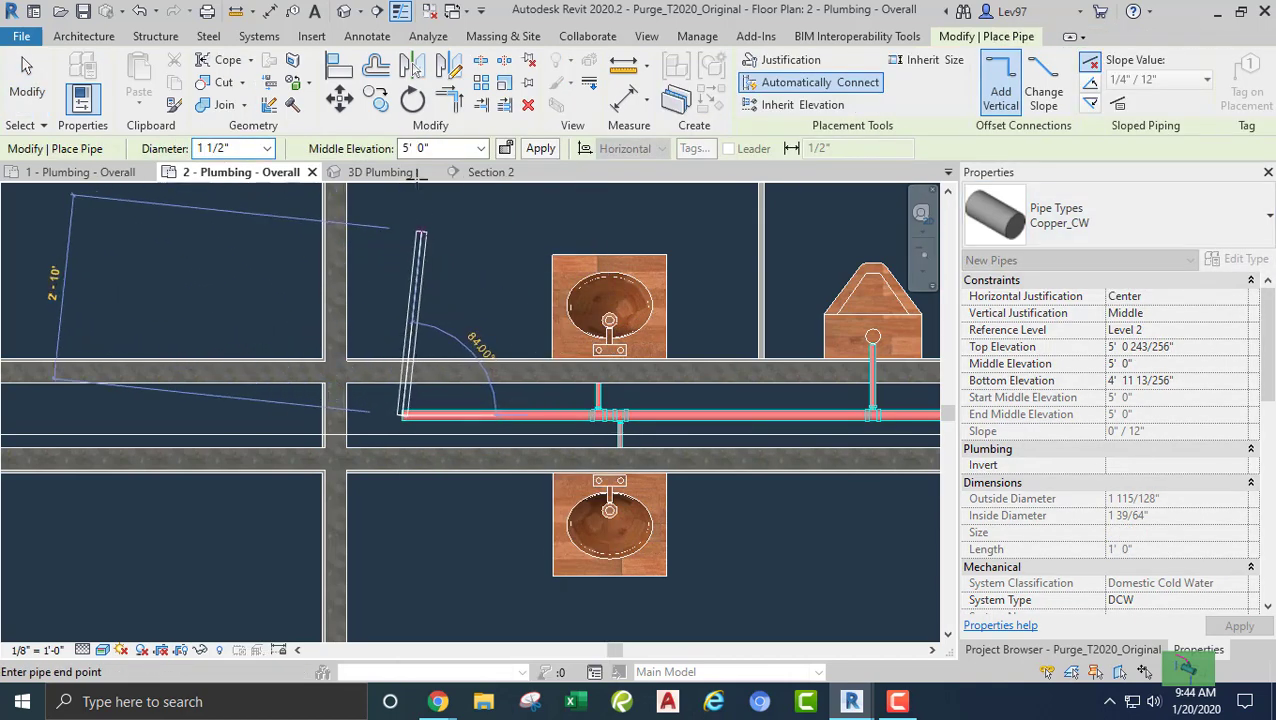
{"action": "left_click", "coordinate": [455, 148]}
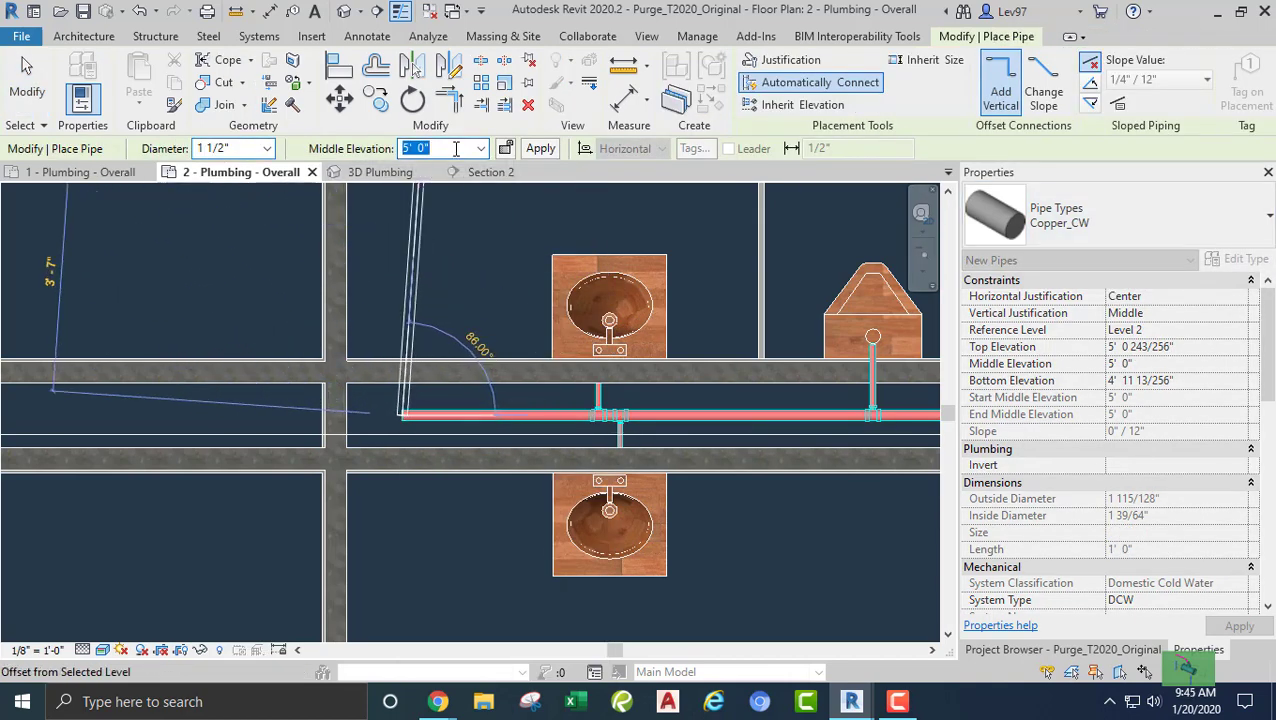
{"action": "type", "text": "-10"}
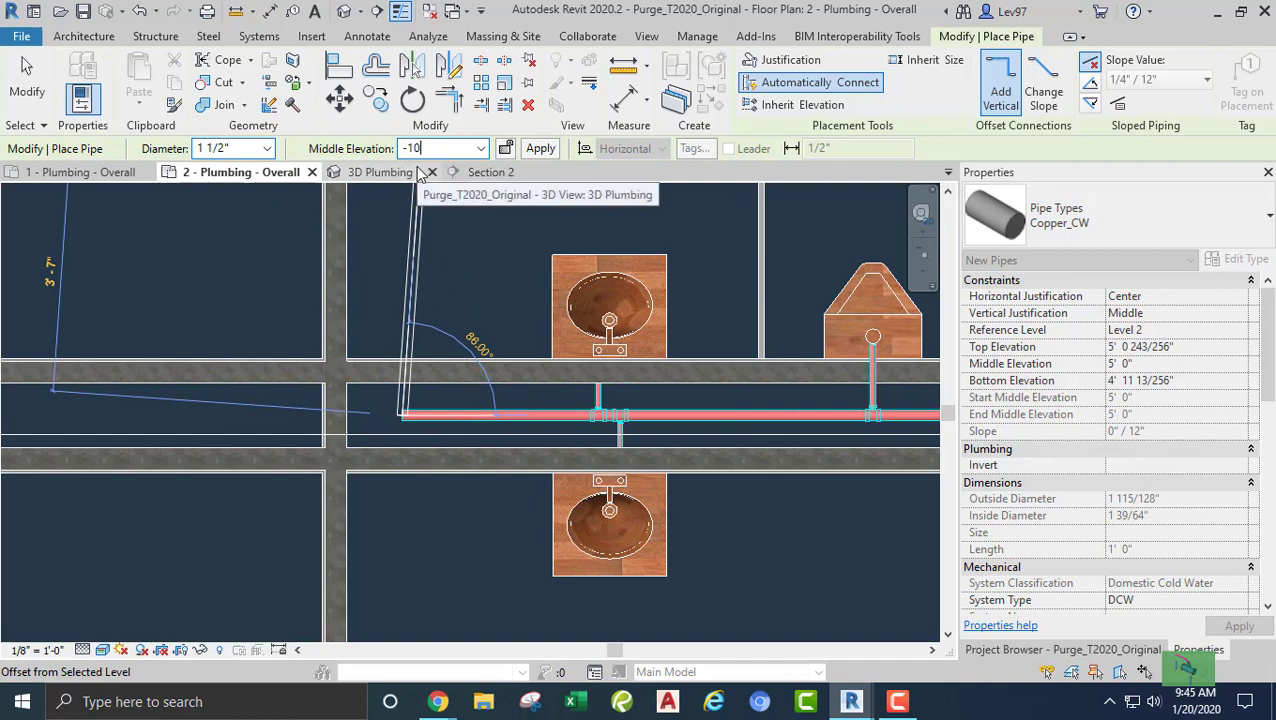
{"action": "left_click", "coordinate": [540, 148]}
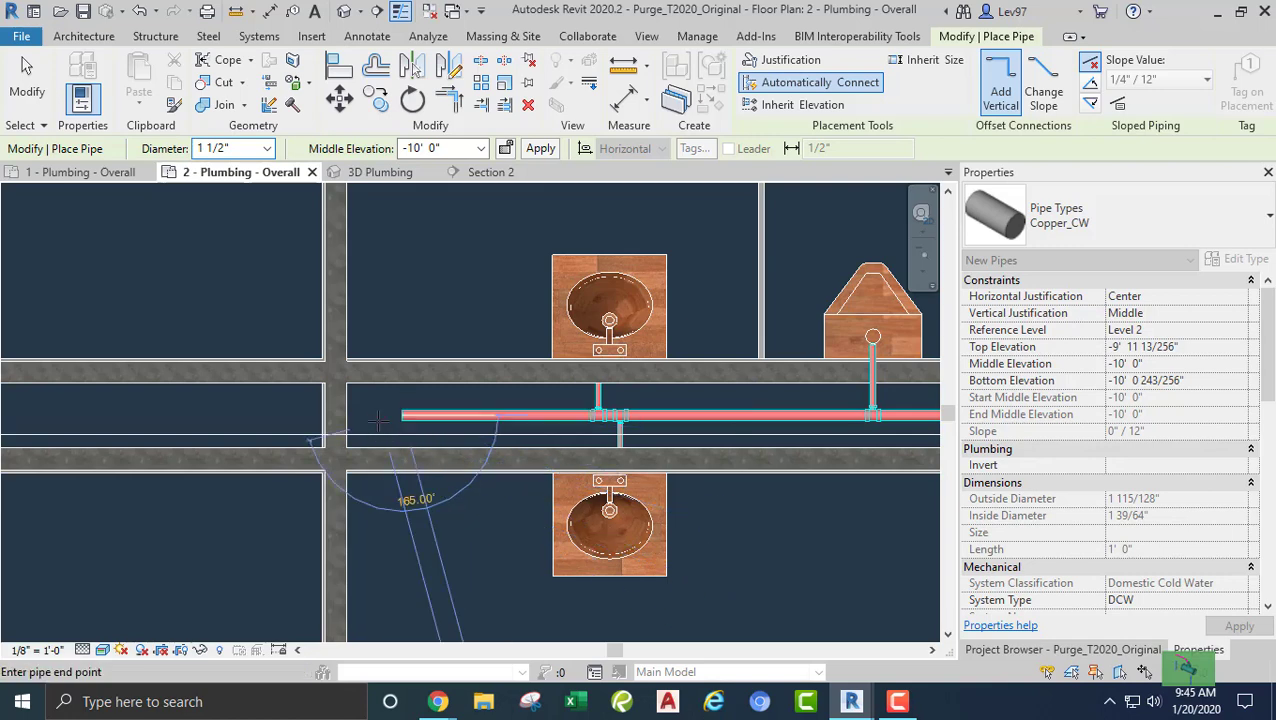
{"action": "key", "text": "Escape"}
{"action": "key", "text": "Escape"}
- Extend the cold water main slightly beyond the lavatories and drop a vertical 1 1/2" Copper_CW pipe from its end to a -10' 0" middle elevation
{"action": "left_click", "coordinate": [413, 416]}
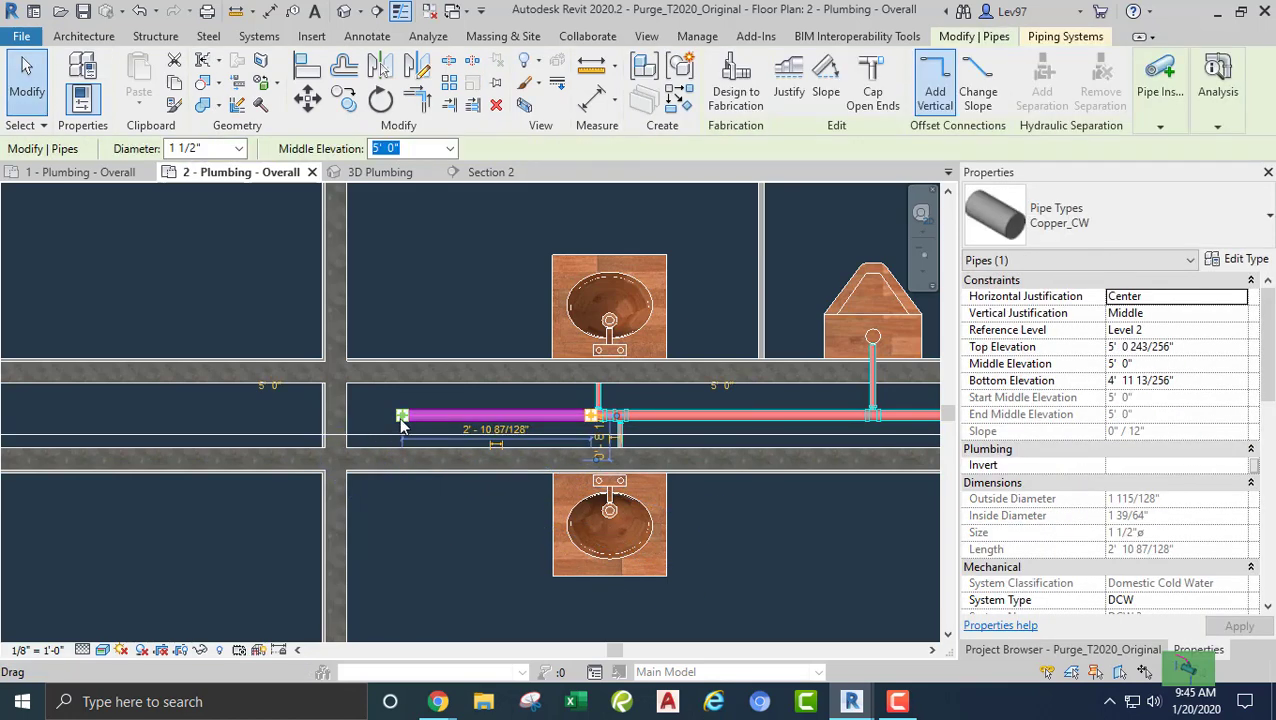
{"action": "right_click", "coordinate": [402, 424]}
{"action": "left_click", "coordinate": [455, 264]}
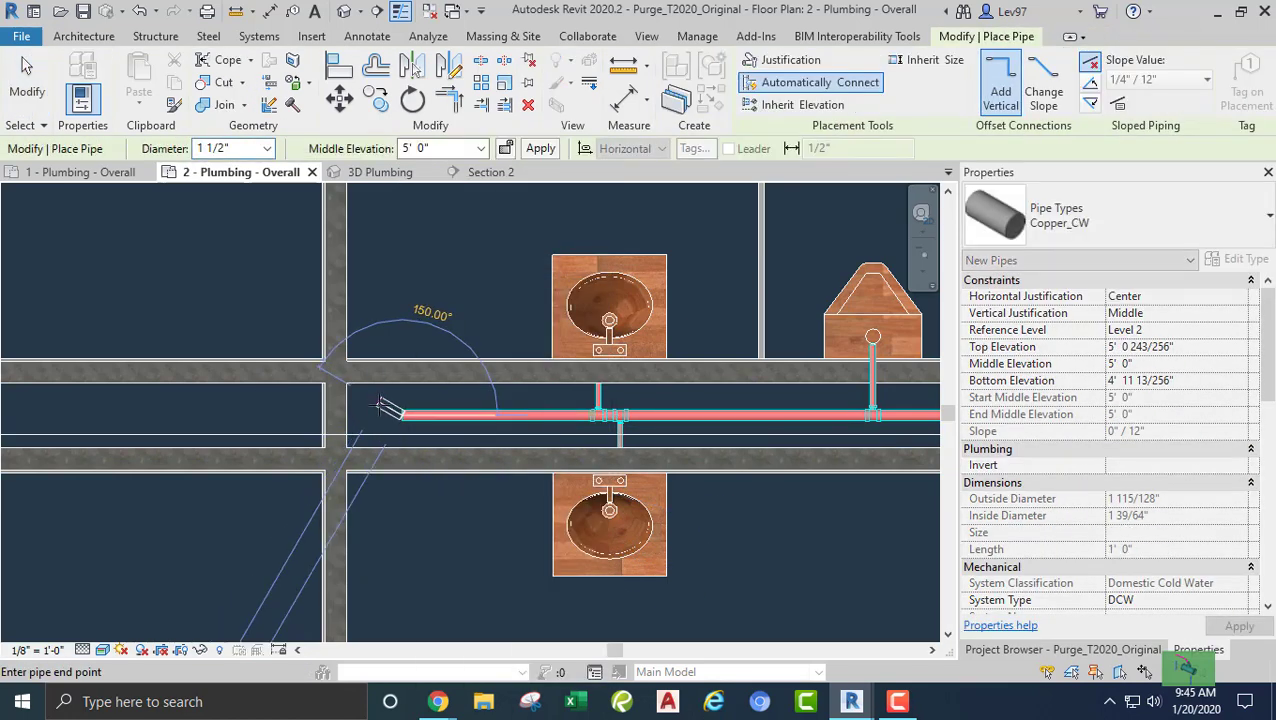
{"action": "left_click", "coordinate": [437, 147]}
{"action": "type", "text": "-1"}
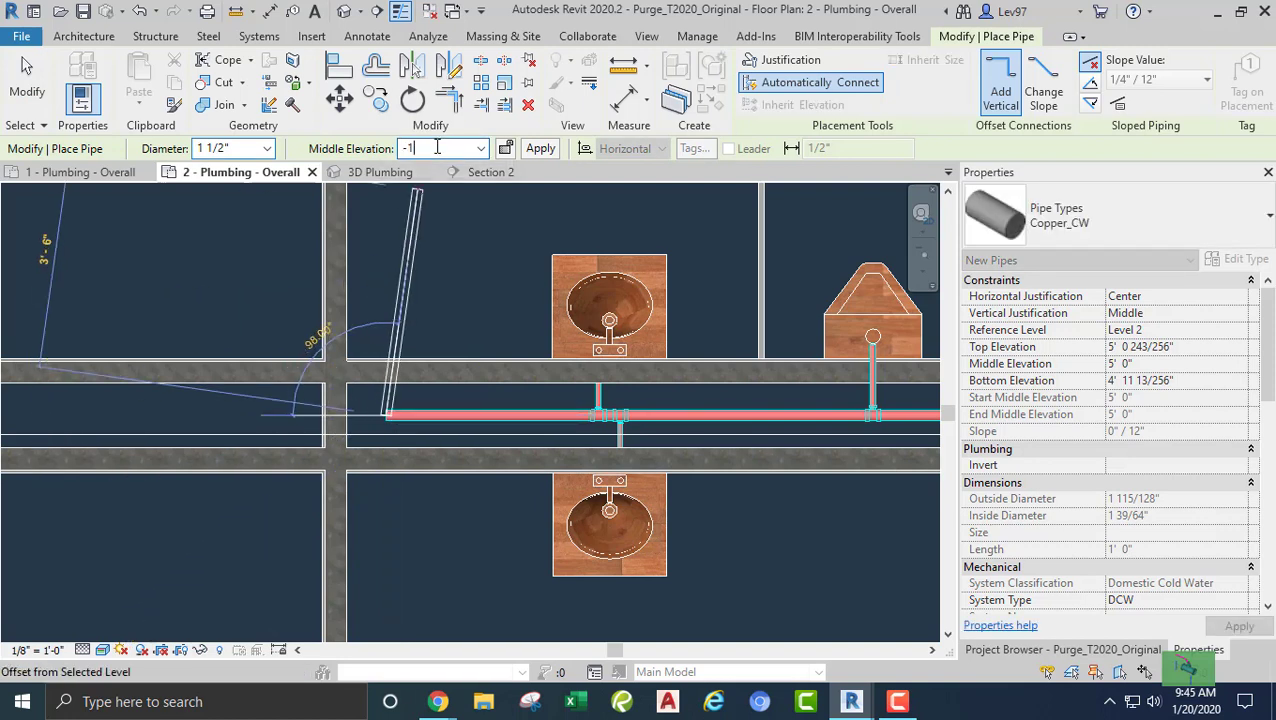
{"action": "type", "text": "0"}
{"action": "key", "text": "Return"}
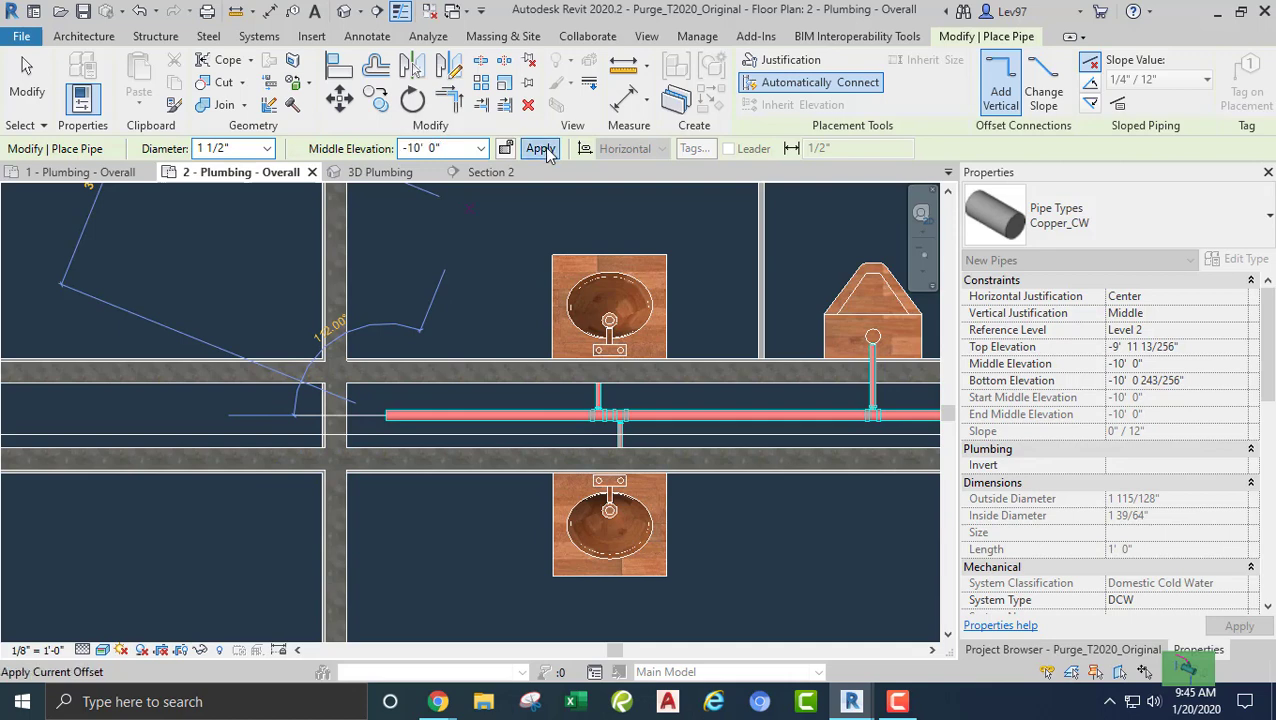
{"action": "left_click", "coordinate": [540, 148]}
{"action": "key", "text": "Escape"}
{"action": "key", "text": "Escape"}
{"action": "scroll", "coordinate": [396, 340], "scroll_direction": "down", "scroll_amount": 1}
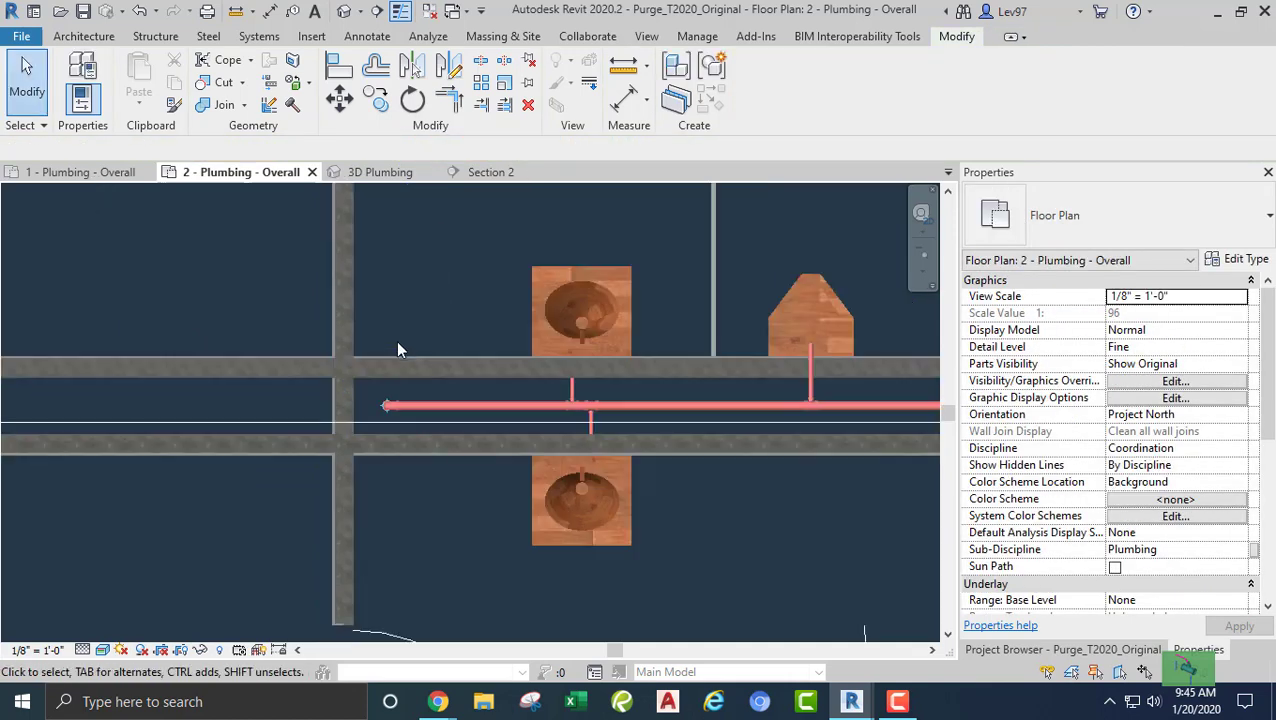
- In Section 2, draw a horizontal 1 1/2" Copper_CW pipe about 3' 5" long from the lower end of the cold water drop
{"action": "left_click", "coordinate": [486, 176]}
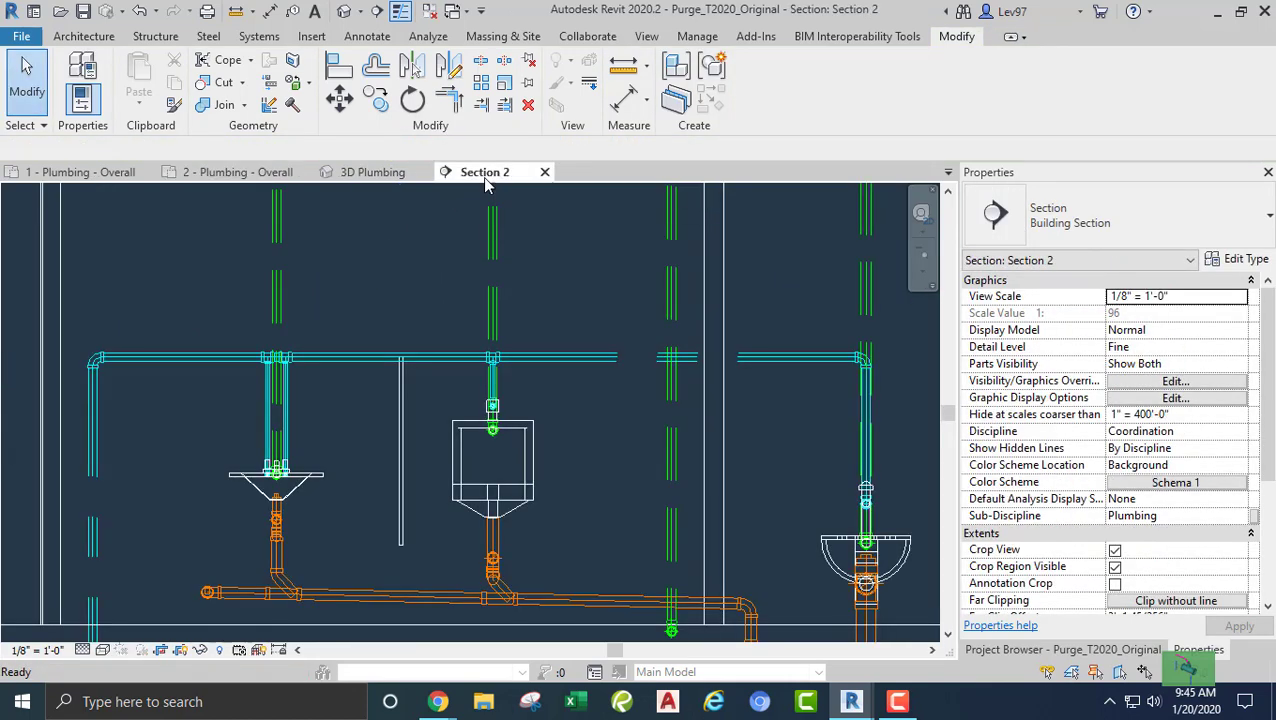
{"action": "middle_click_drag", "start_coordinate": [326, 455], "coordinate": [423, 265]}
{"action": "scroll", "coordinate": [340, 377], "scroll_direction": "down", "scroll_amount": 2}
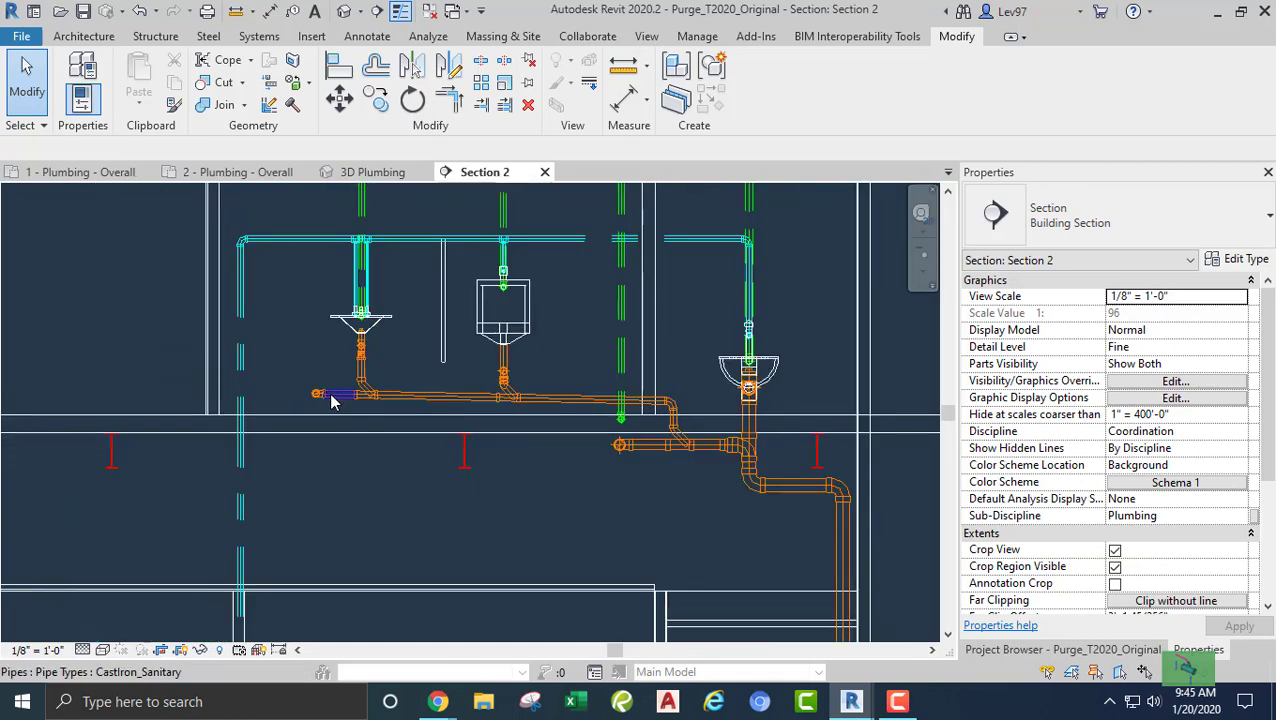
{"action": "scroll", "coordinate": [332, 396], "scroll_direction": "down", "scroll_amount": 2}
{"action": "middle_click_drag", "start_coordinate": [379, 433], "coordinate": [430, 383]}
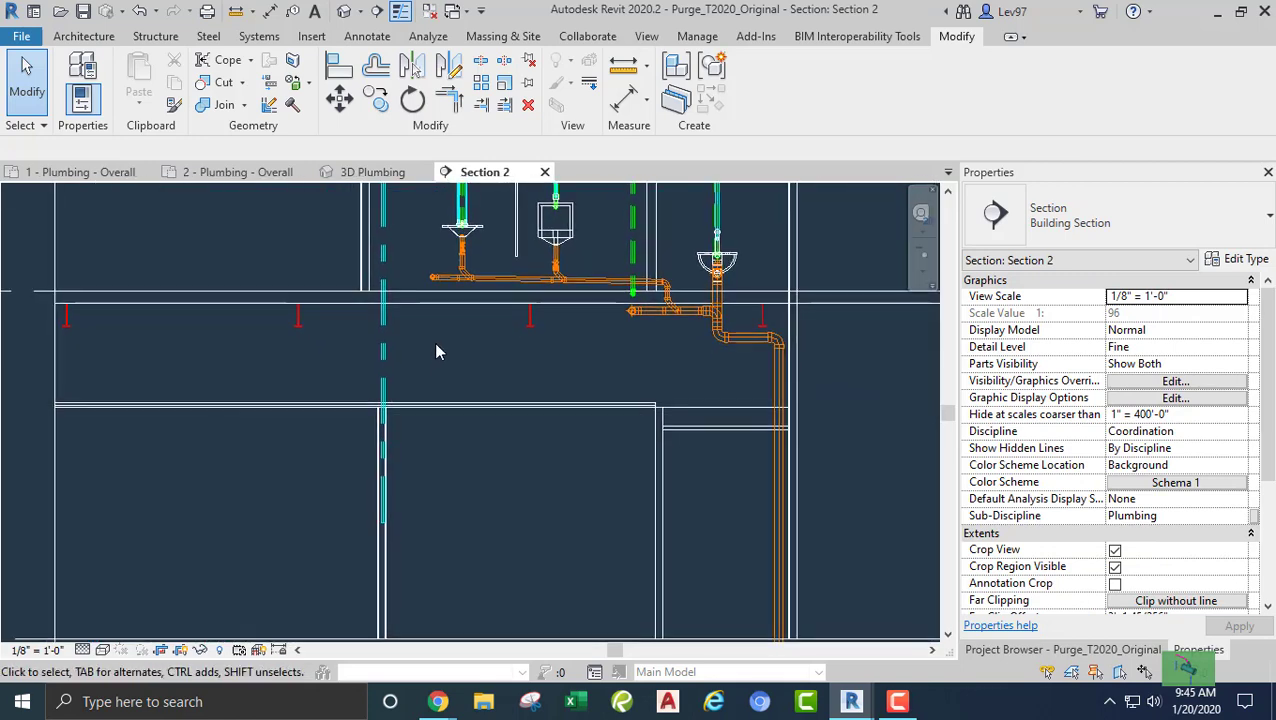
{"action": "left_click", "coordinate": [384, 360]}
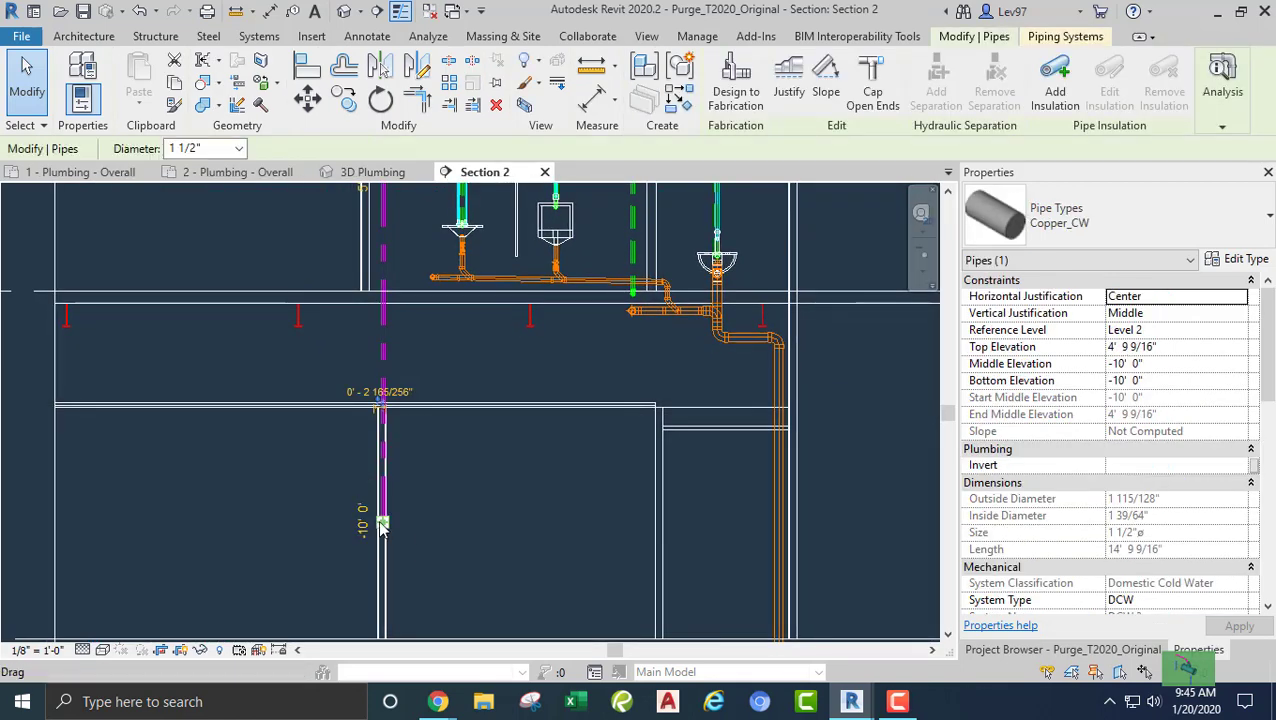
{"action": "right_click", "coordinate": [385, 524]}
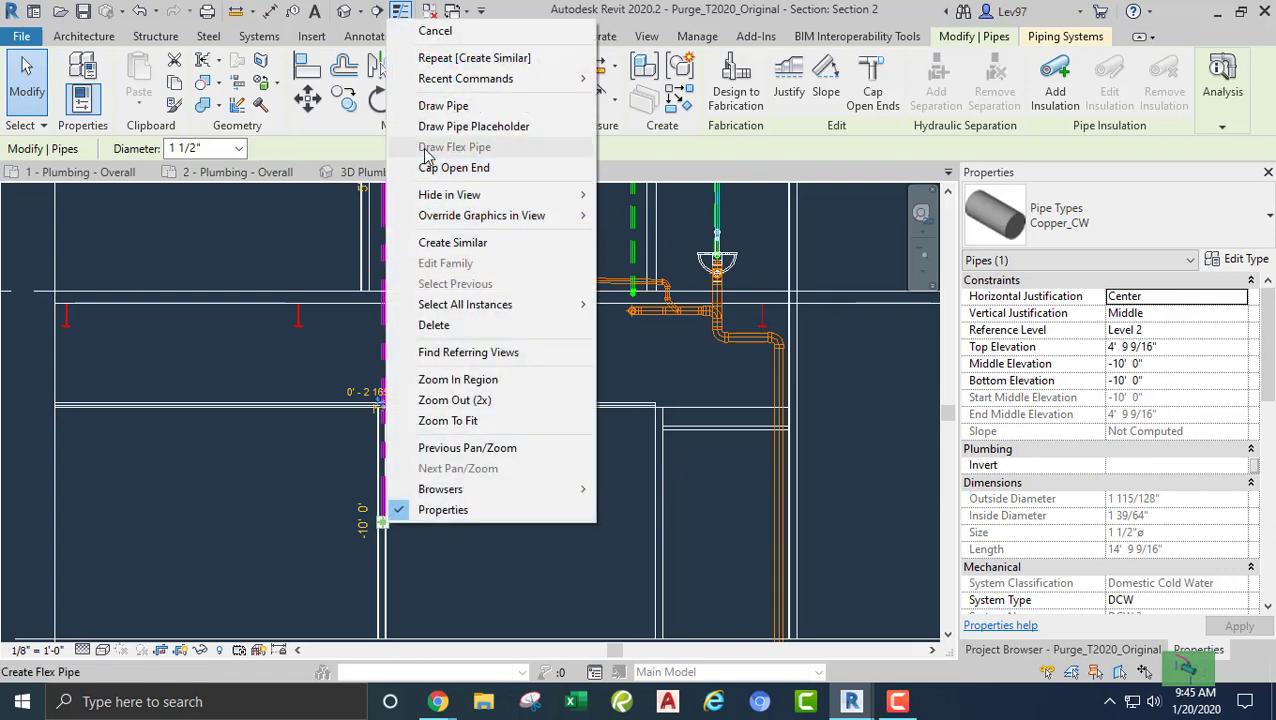
{"action": "left_click", "coordinate": [446, 106]}
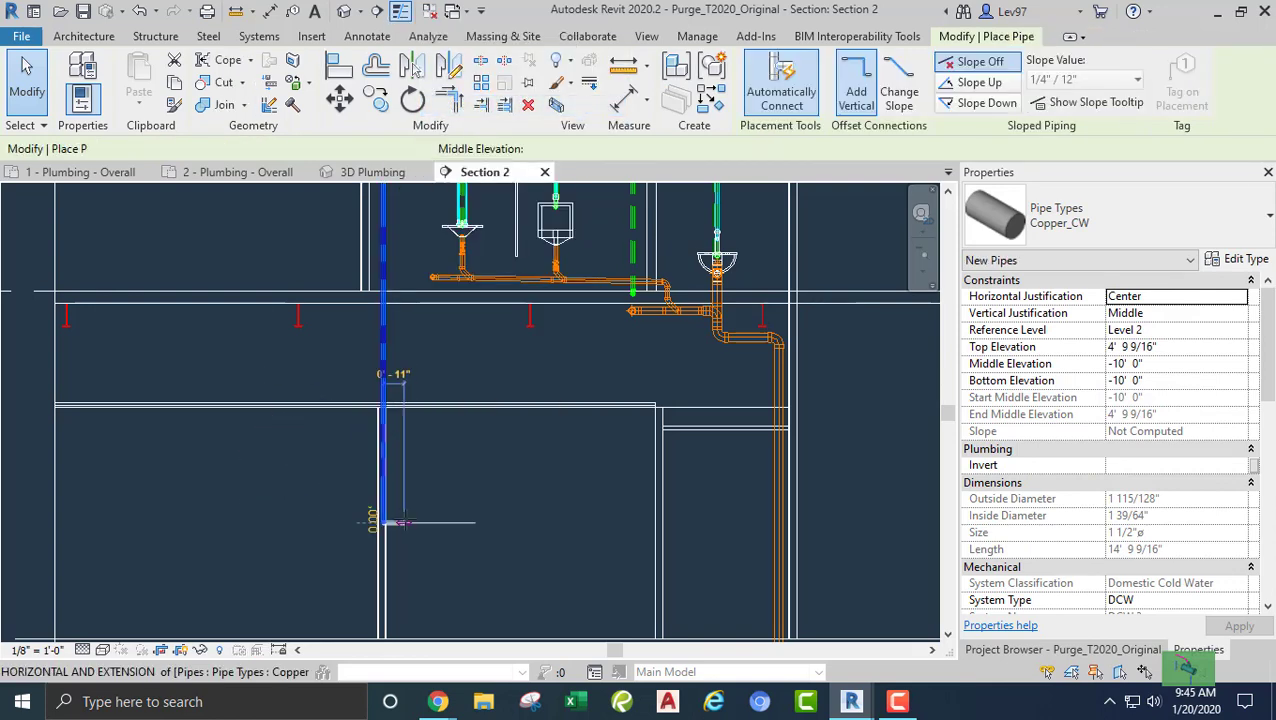
{"action": "left_click", "coordinate": [462, 522]}
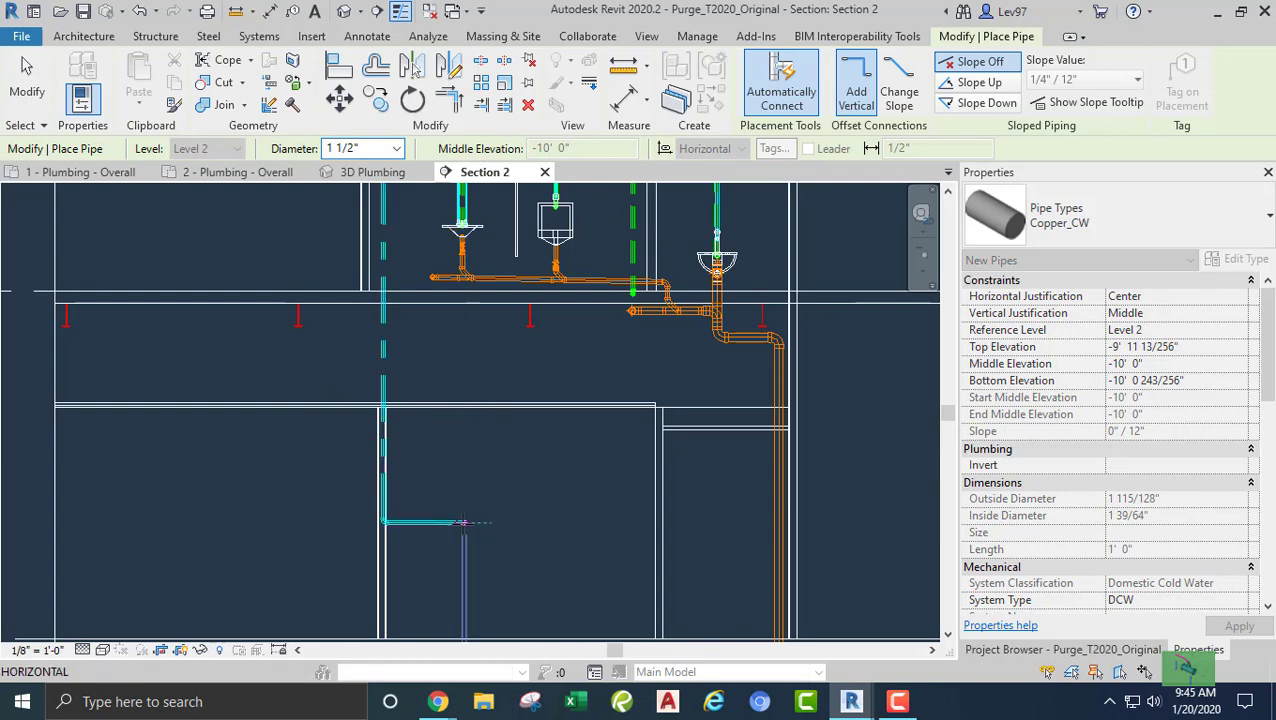
{"action": "key", "text": "Escape"}
{"action": "key", "text": "Escape"}
{"action": "middle_click_drag", "start_coordinate": [464, 426], "coordinate": [491, 451]}
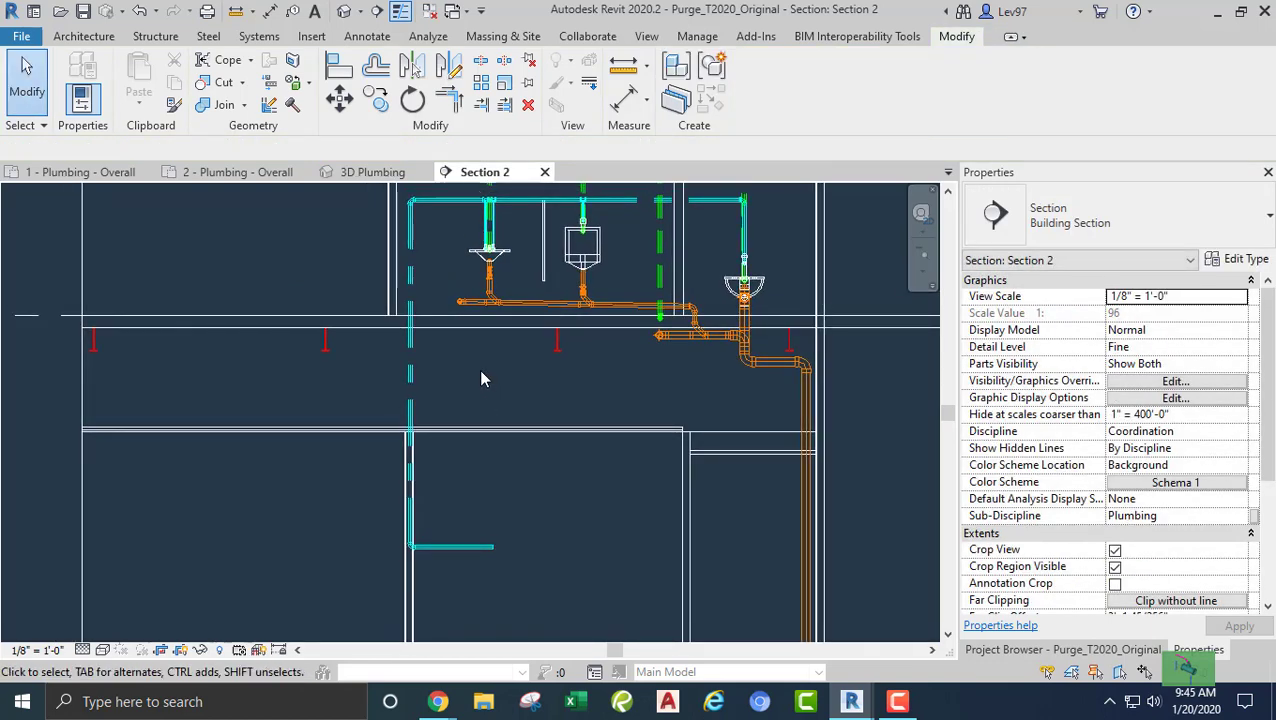
- Set the horizontal branch's reference level to Level 1 and its middle elevation to 10' 6"
{"action": "left_click", "coordinate": [471, 552]}
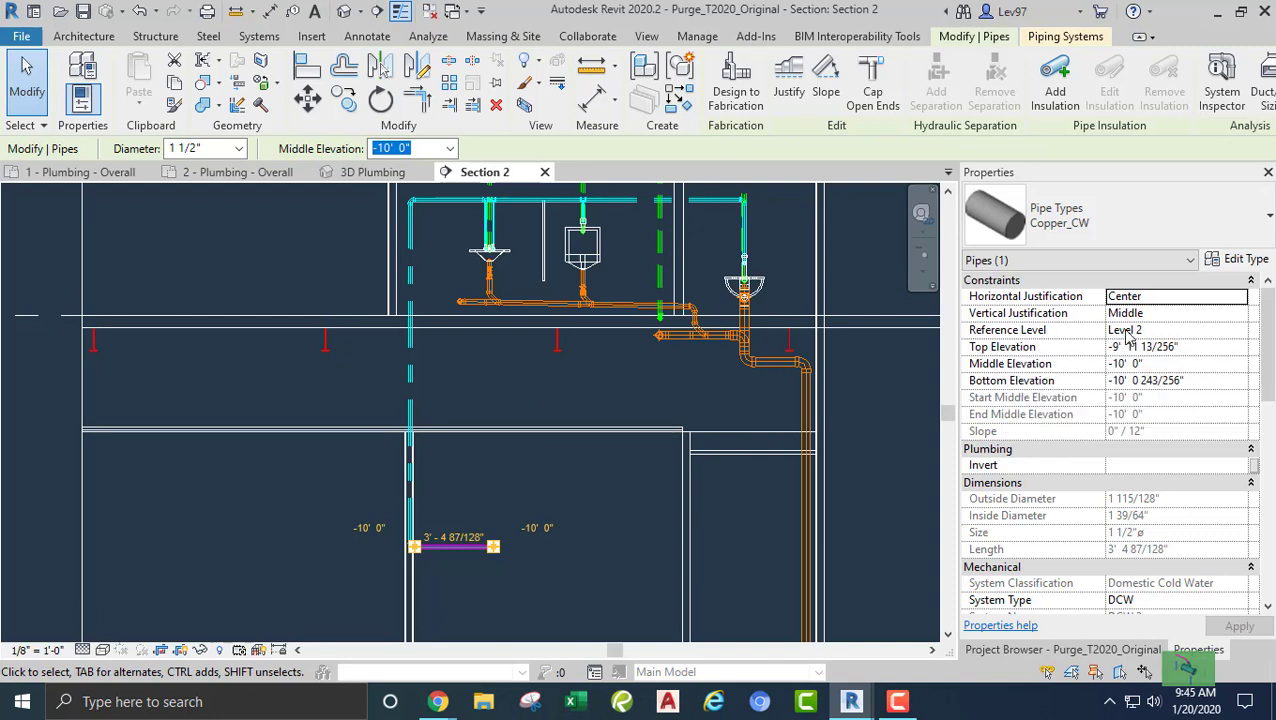
{"action": "left_click", "coordinate": [1180, 331]}
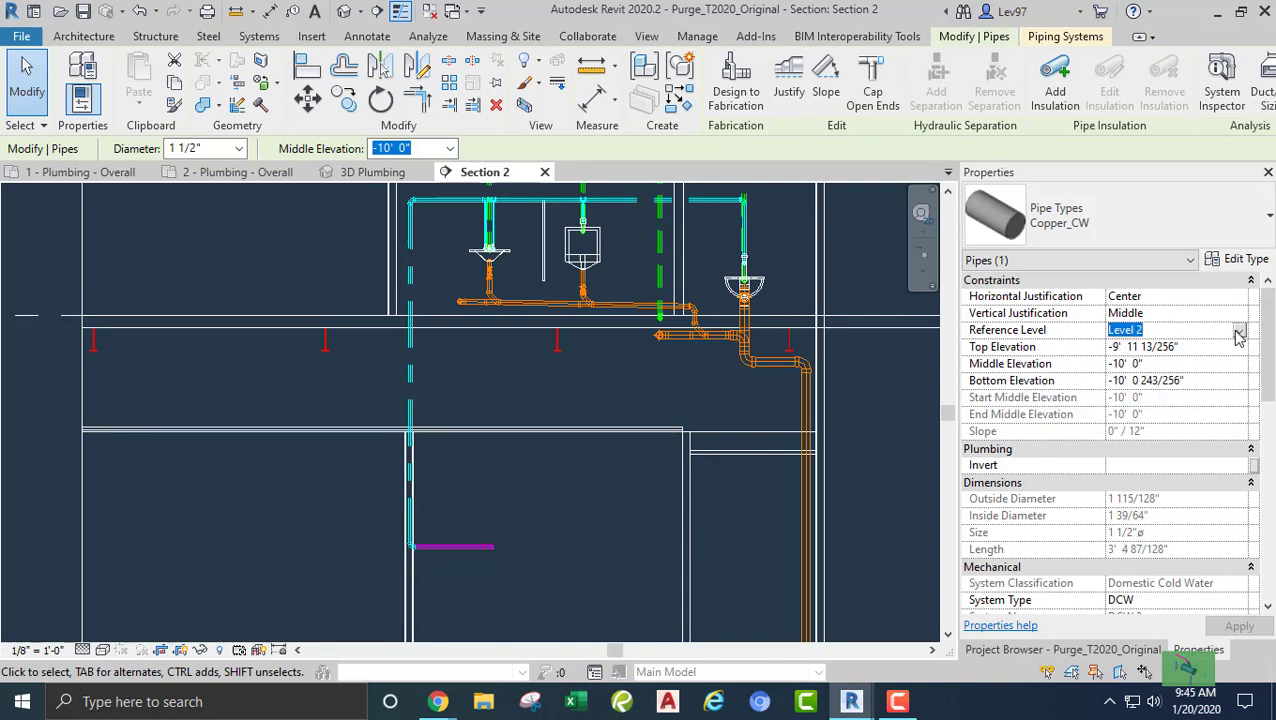
{"action": "left_click", "coordinate": [1239, 331]}
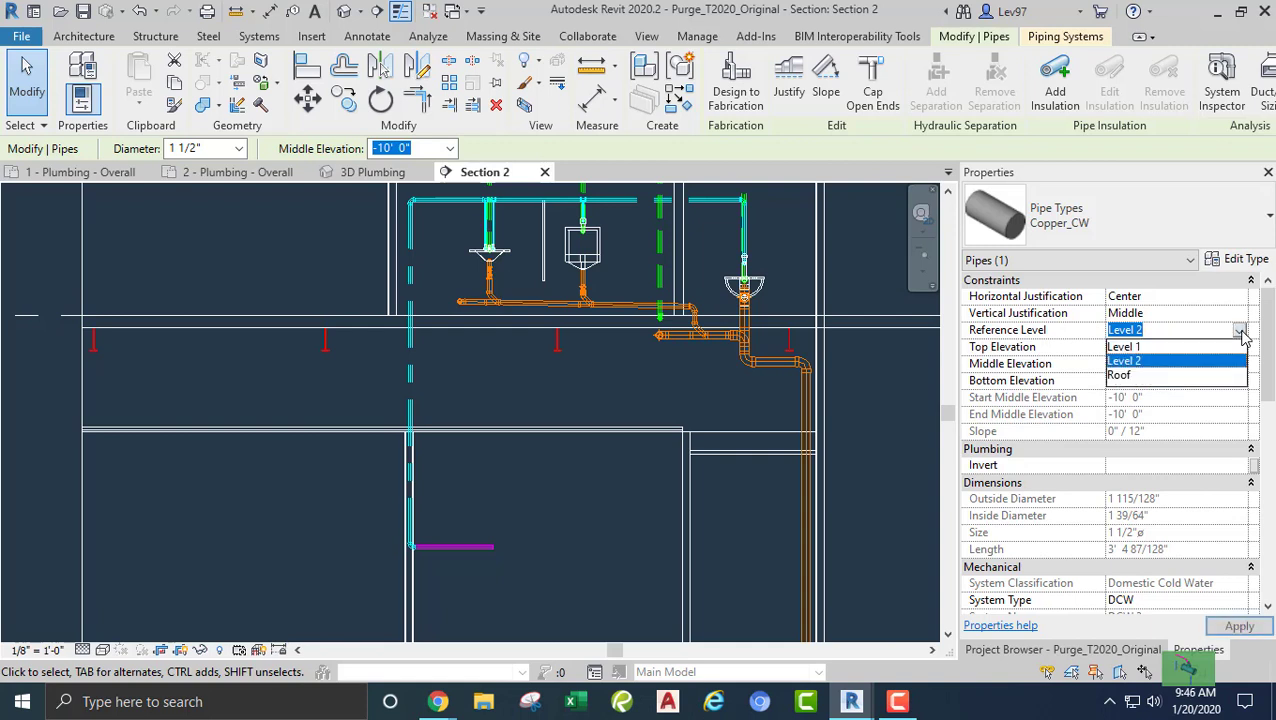
{"action": "left_click", "coordinate": [1136, 348]}
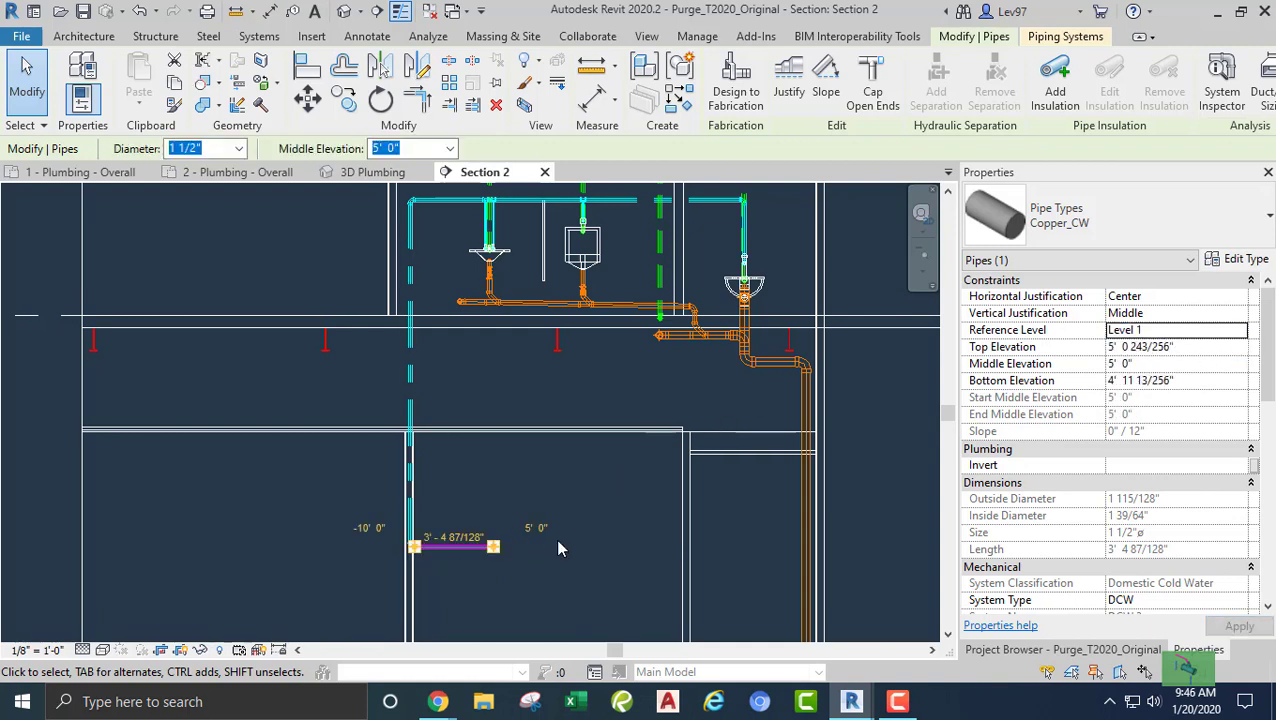
{"action": "left_click", "coordinate": [1182, 366]}
{"action": "type", "text": "10 6"}
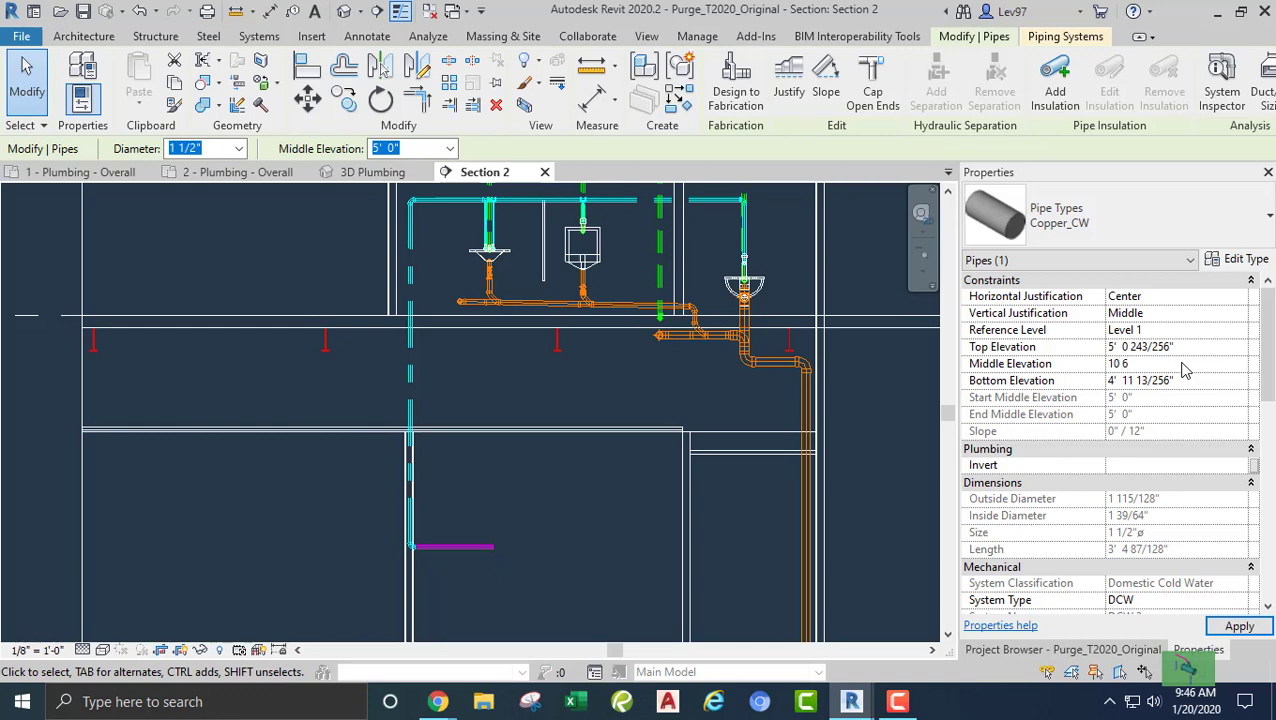
{"action": "type", "text": "0' 6"}
{"action": "key", "text": "Return"}
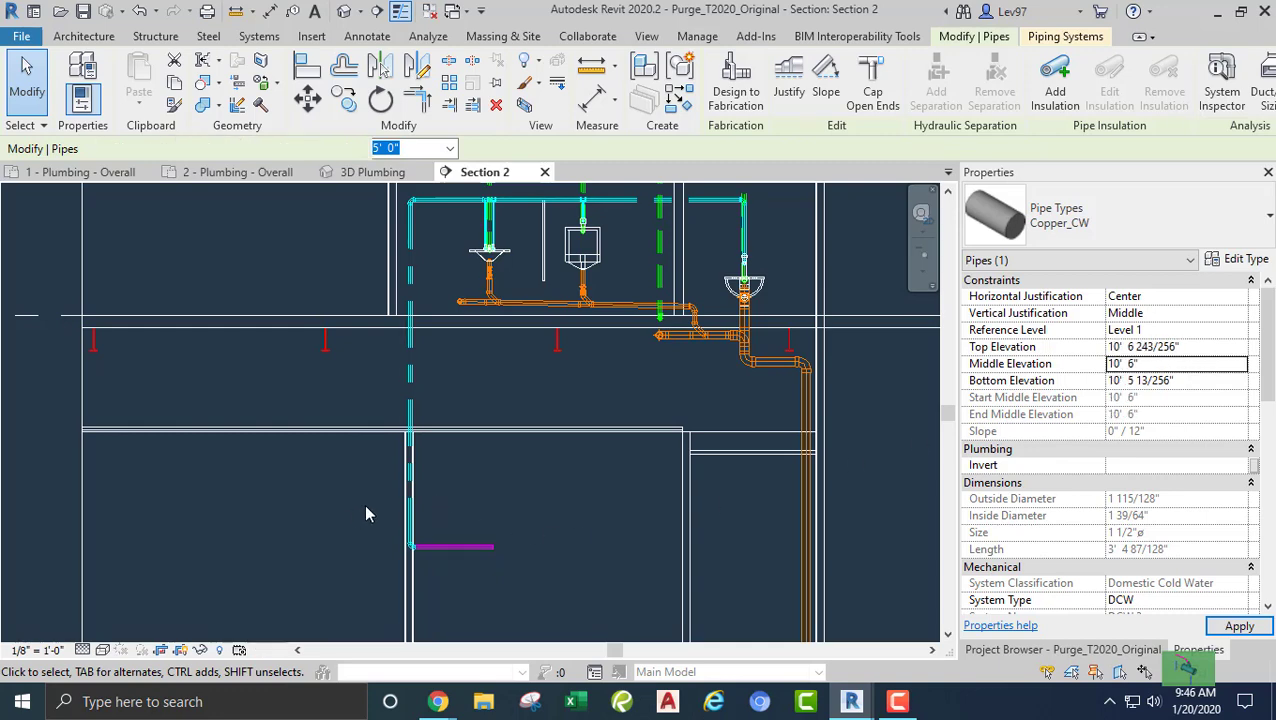
{"action": "scroll", "coordinate": [500, 441], "scroll_direction": "up", "scroll_amount": 3}
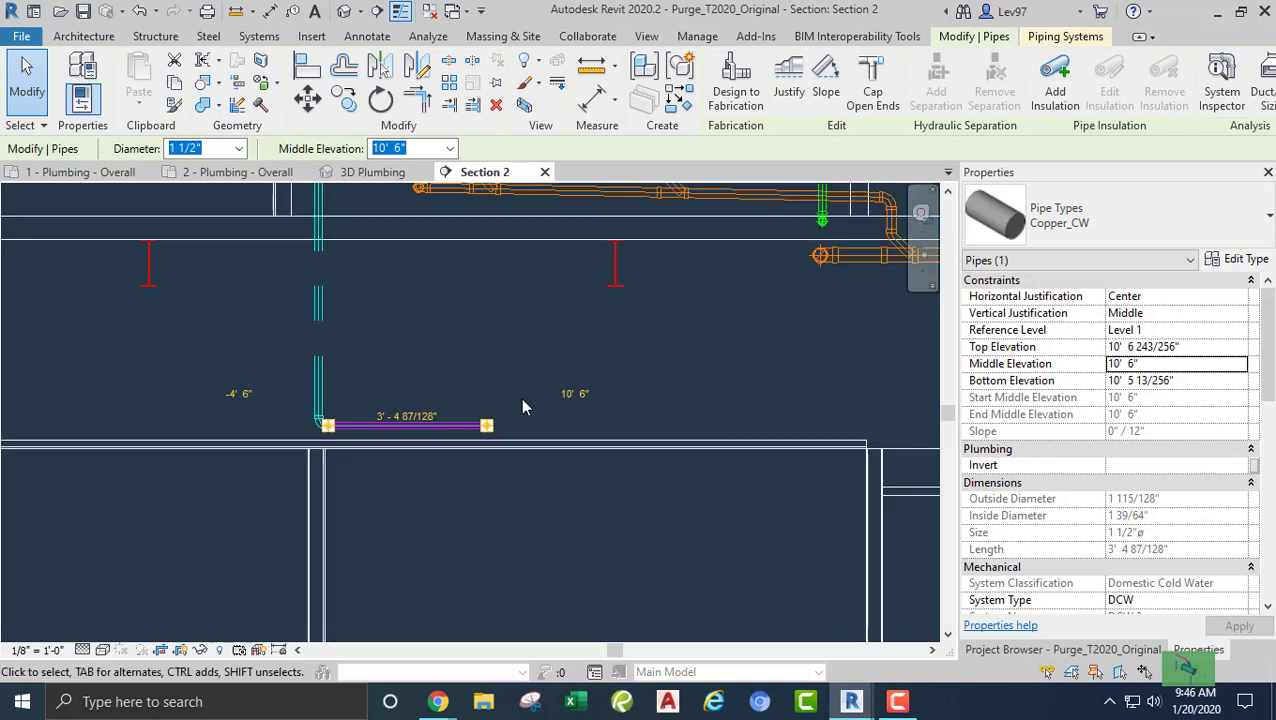
{"action": "left_click", "coordinate": [520, 398]}
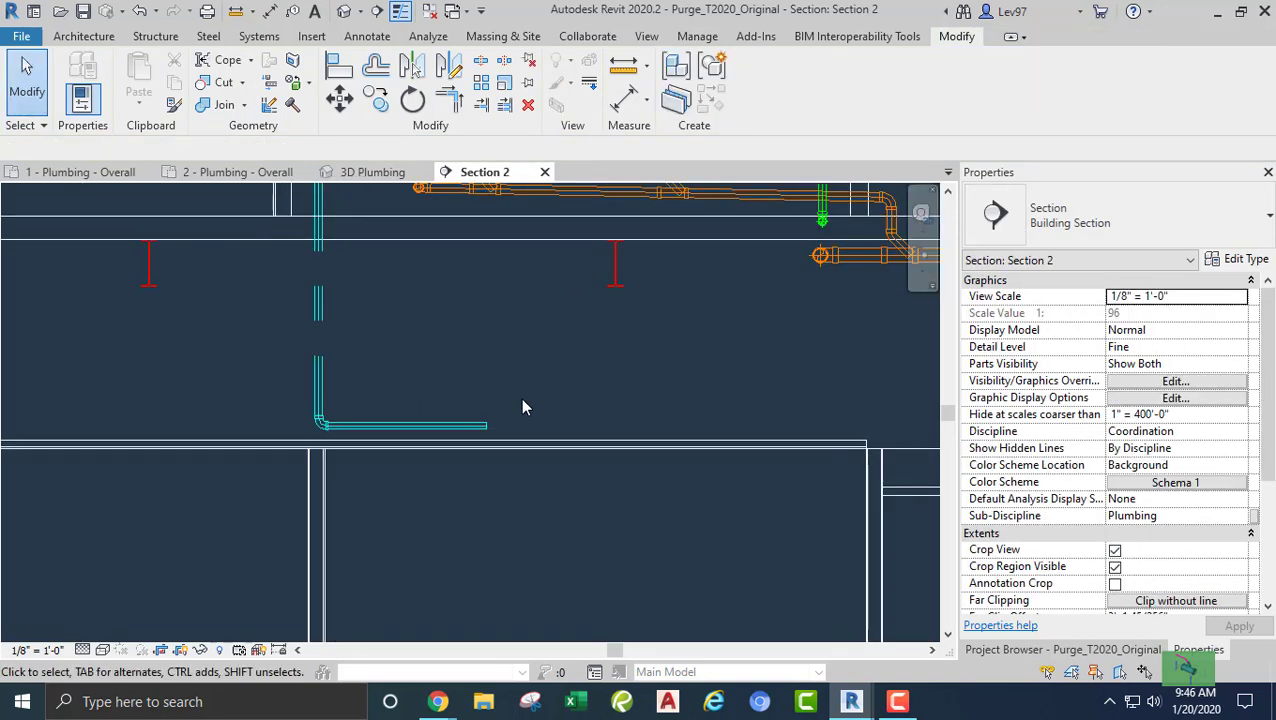
{"action": "scroll", "coordinate": [521, 398], "scroll_direction": "down", "scroll_amount": 2}
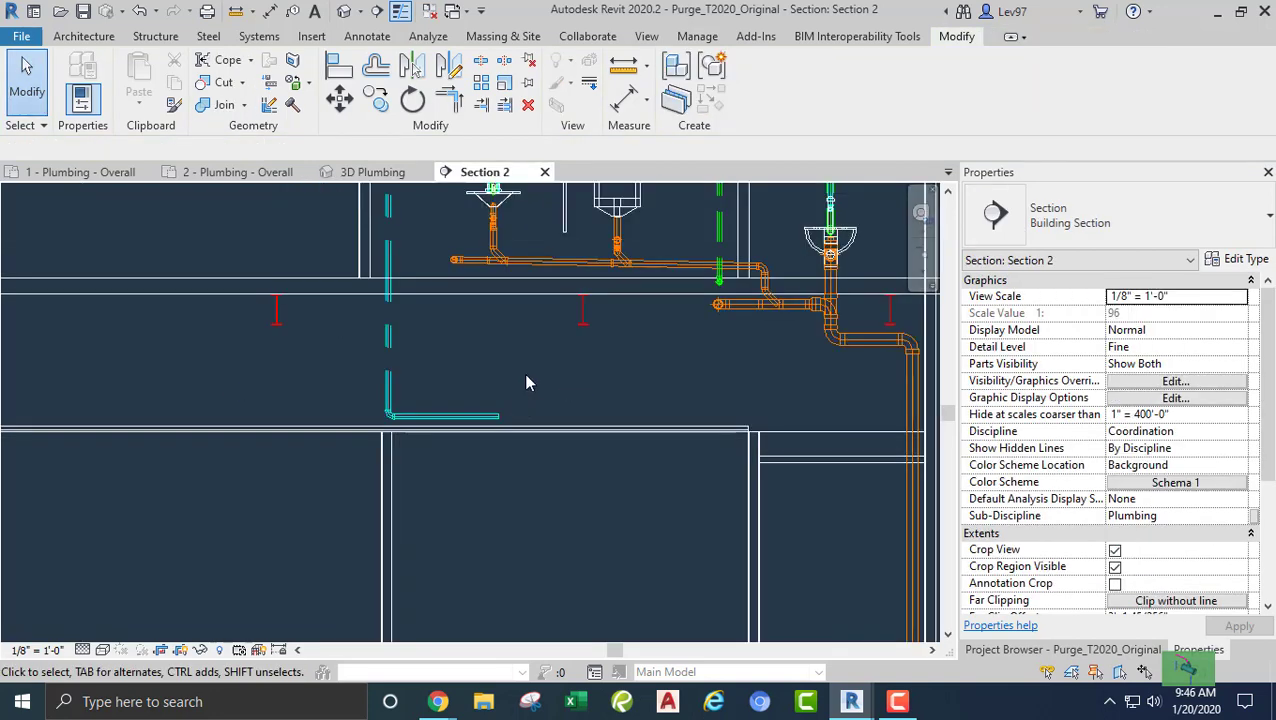
{"action": "middle_click_drag", "start_coordinate": [529, 383], "coordinate": [537, 402]}
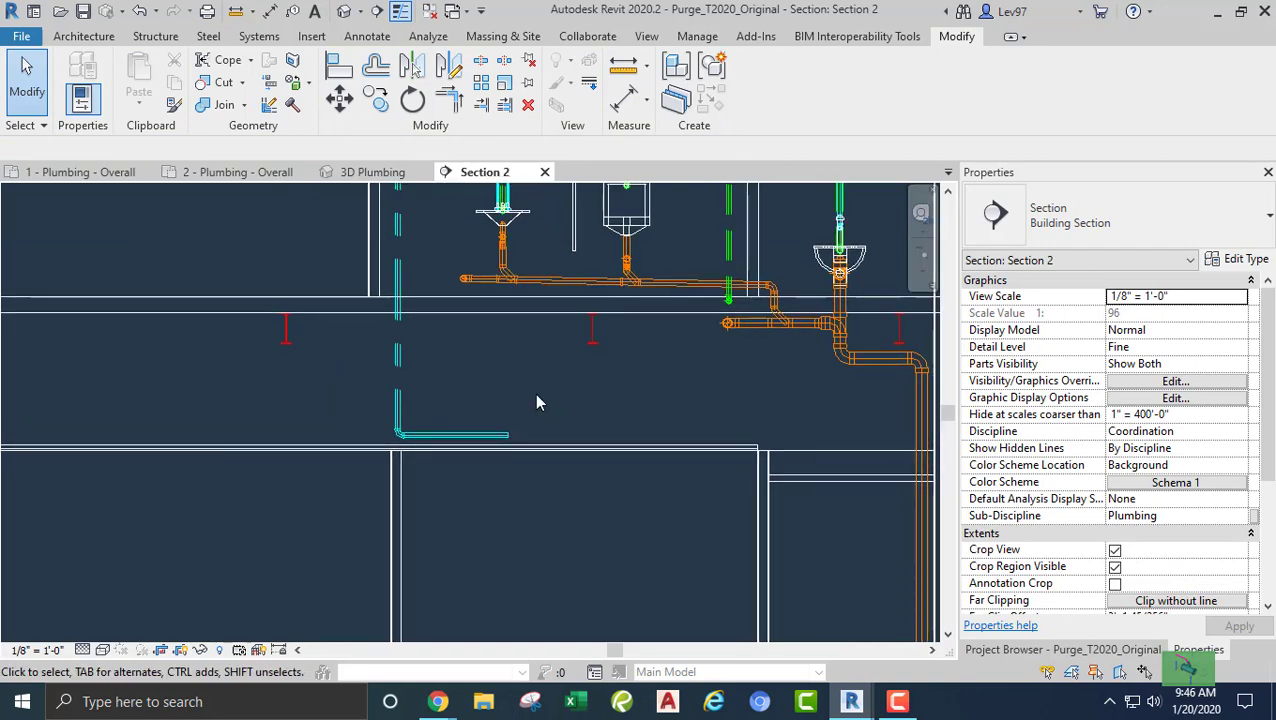
- In the 2 - Plumbing - Overall floor plan, hide the Plumbing - Domestic Cold Water - Supply filter
{"action": "left_click", "coordinate": [253, 180]}
{"action": "mouse_move", "coordinate": [454, 285]}
{"action": "middle_mouse_down"}
{"action": "mouse_move", "coordinate": [380, 233]}
{"action": "mouse_move", "coordinate": [447, 302]}
{"action": "middle_mouse_up"}
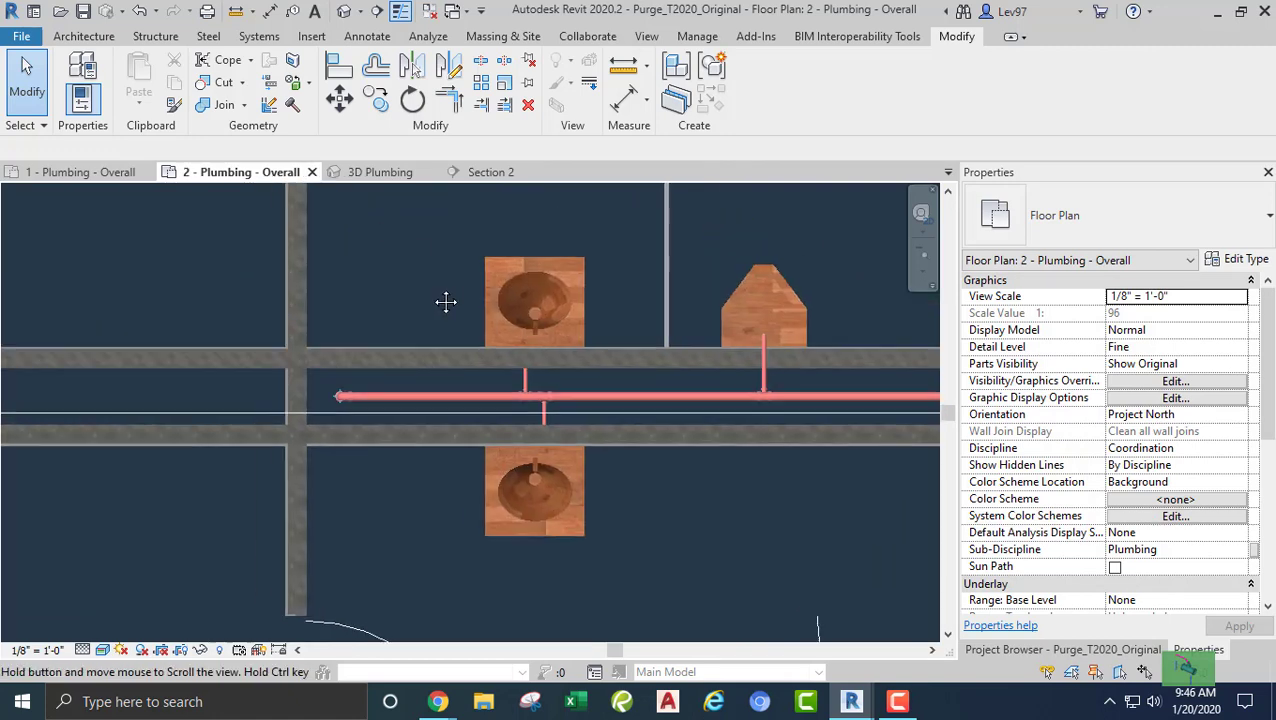
{"action": "middle_click_drag", "start_coordinate": [768, 314], "coordinate": [490, 306]}
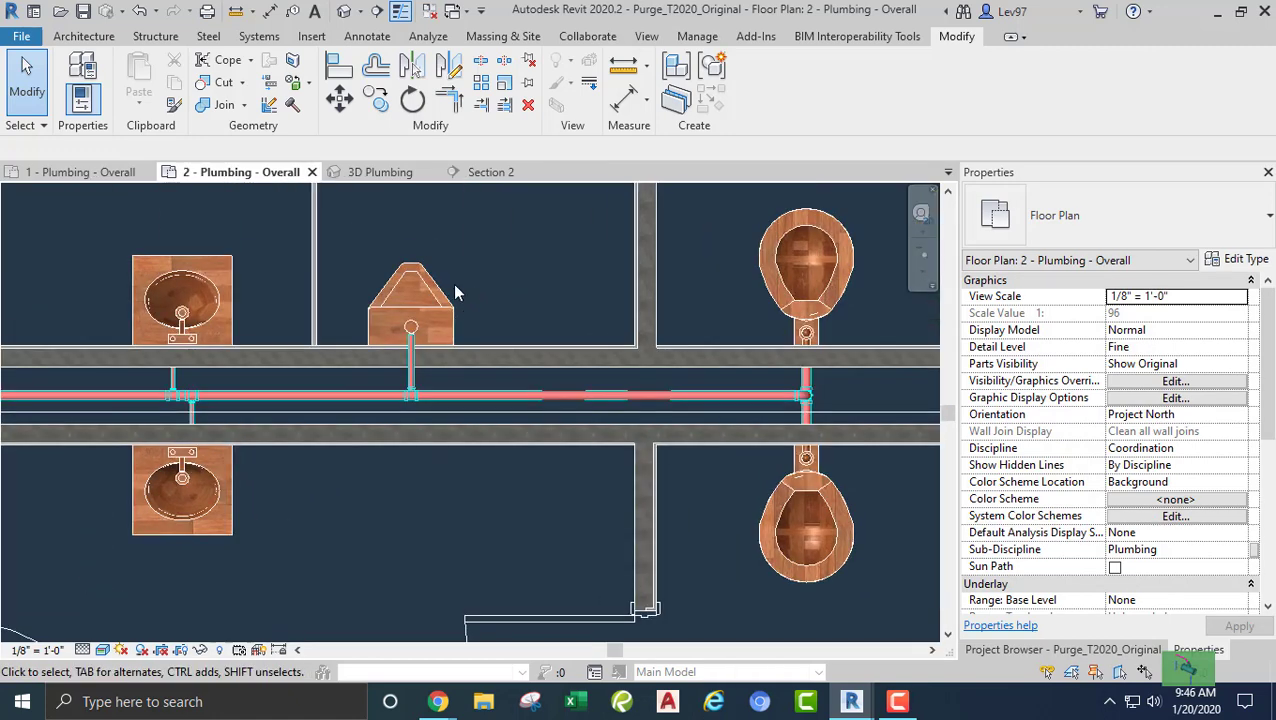
{"action": "middle_click_drag", "start_coordinate": [105, 262], "coordinate": [490, 276]}
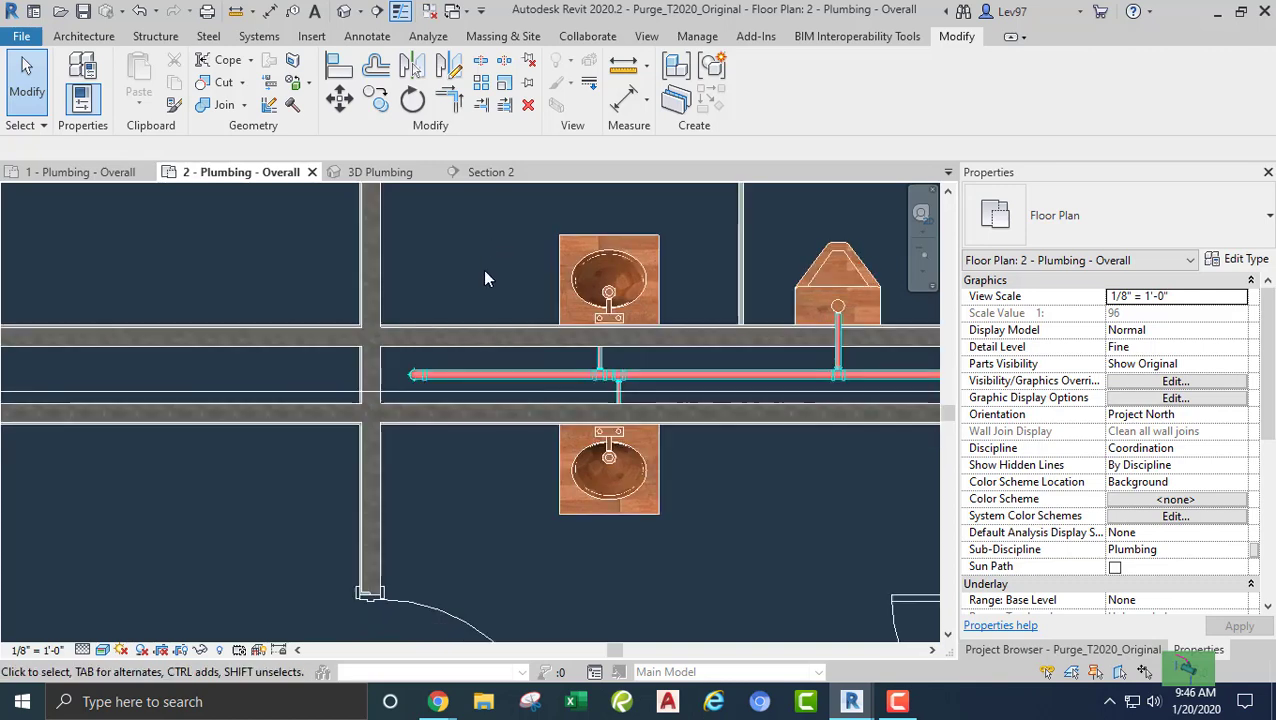
{"action": "scroll", "coordinate": [459, 330], "scroll_direction": "up", "scroll_amount": 1}
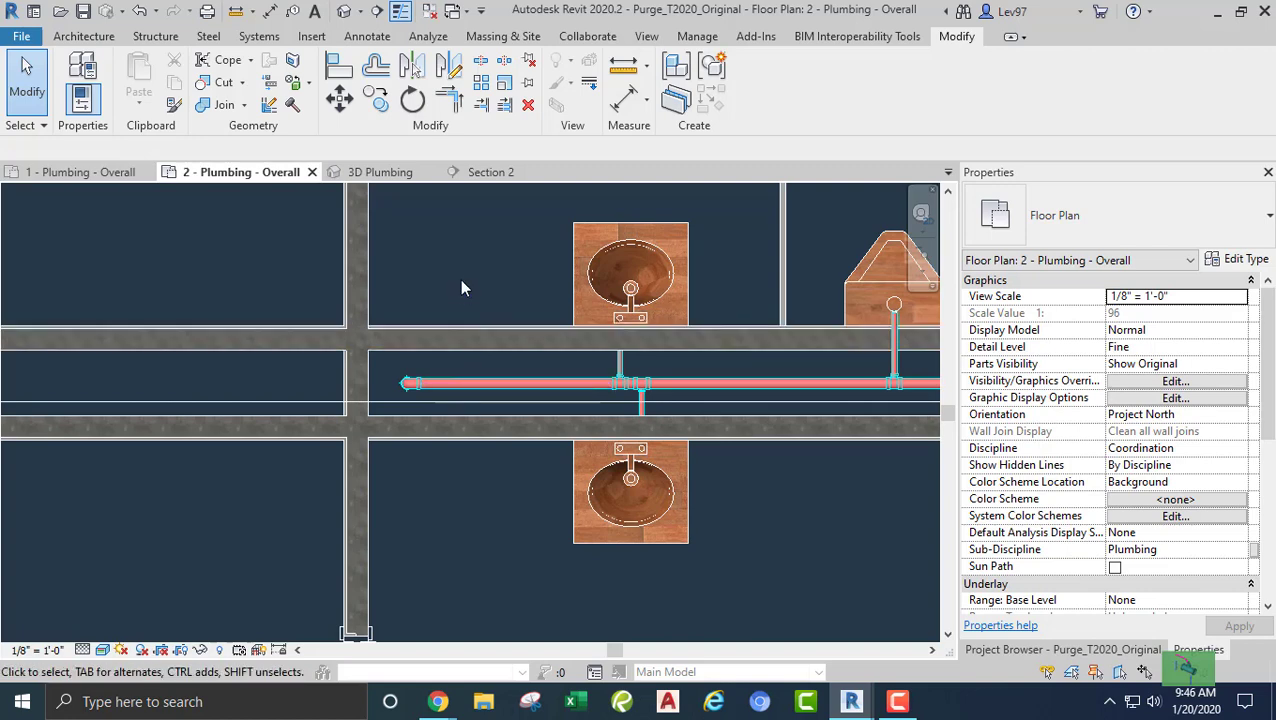
{"action": "key", "text": "v"}
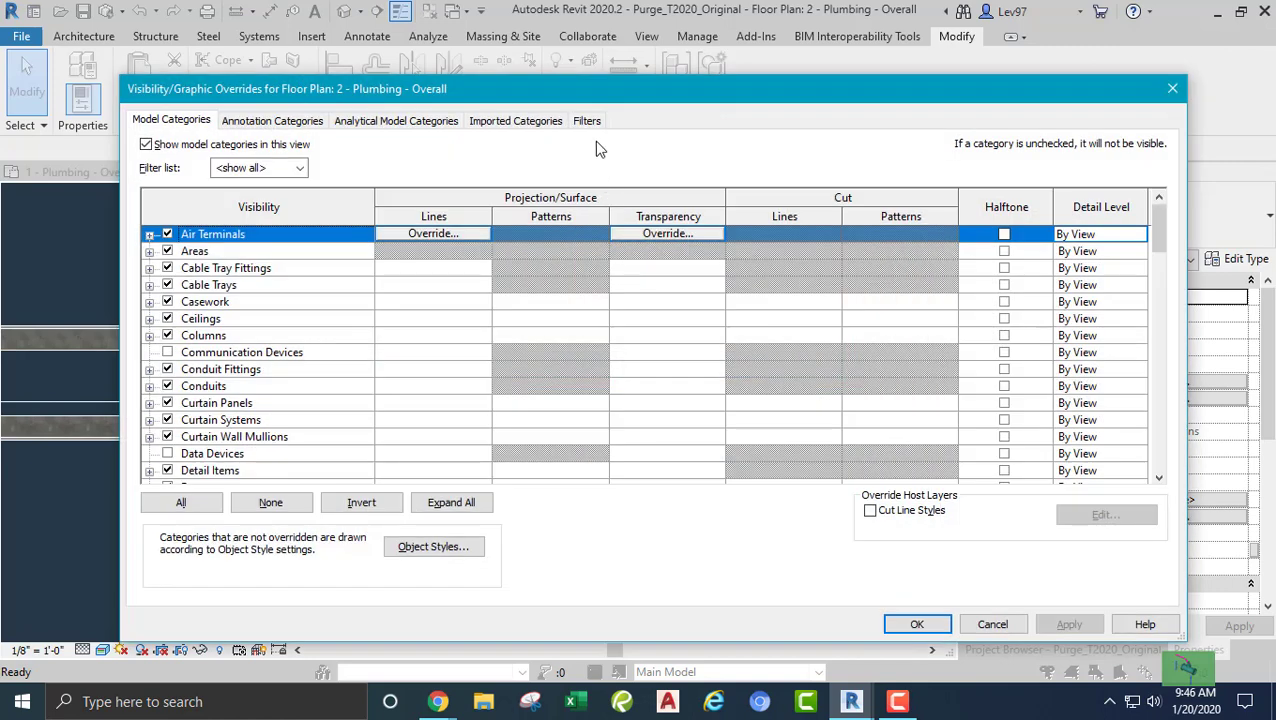
{"action": "left_click", "coordinate": [587, 121]}
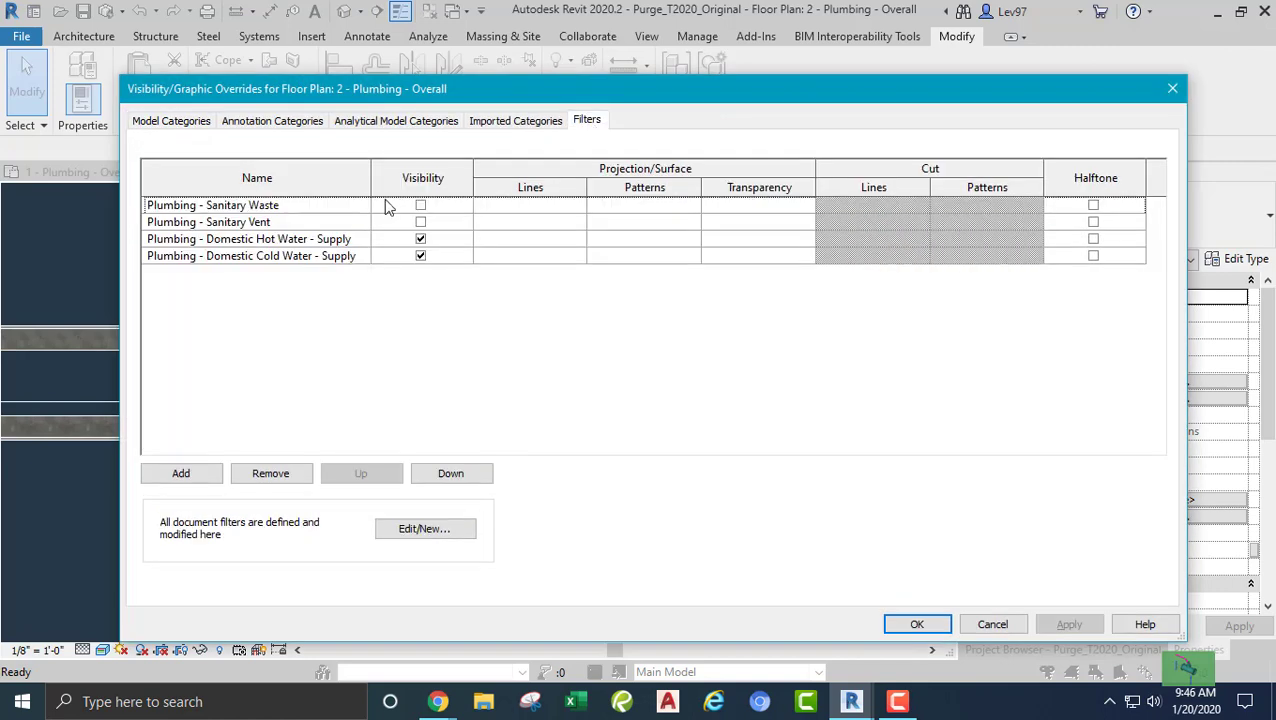
{"action": "left_click", "coordinate": [421, 255]}
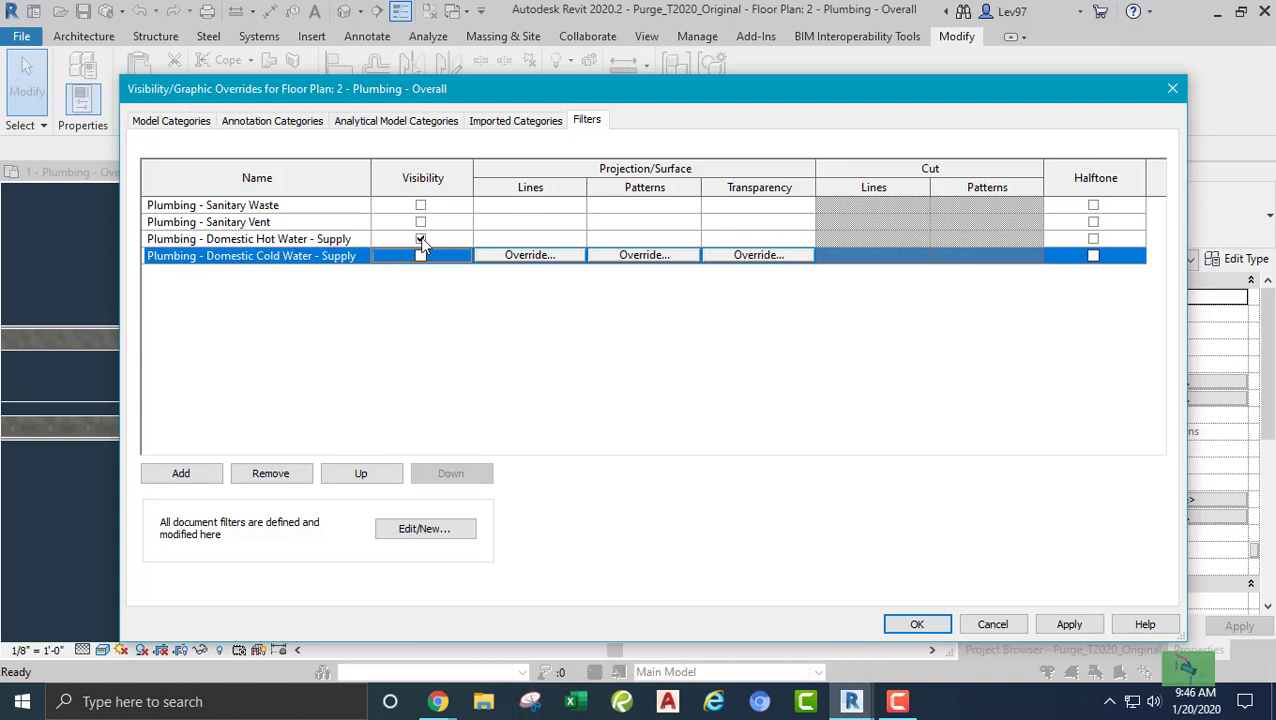
{"action": "left_click", "coordinate": [917, 625]}
- Draw a 1/2" Copper_HW pipe from the upper lavatory's hot water connector straight through the wall, ending just inside the chase
{"action": "middle_click_drag", "start_coordinate": [465, 229], "coordinate": [429, 255]}
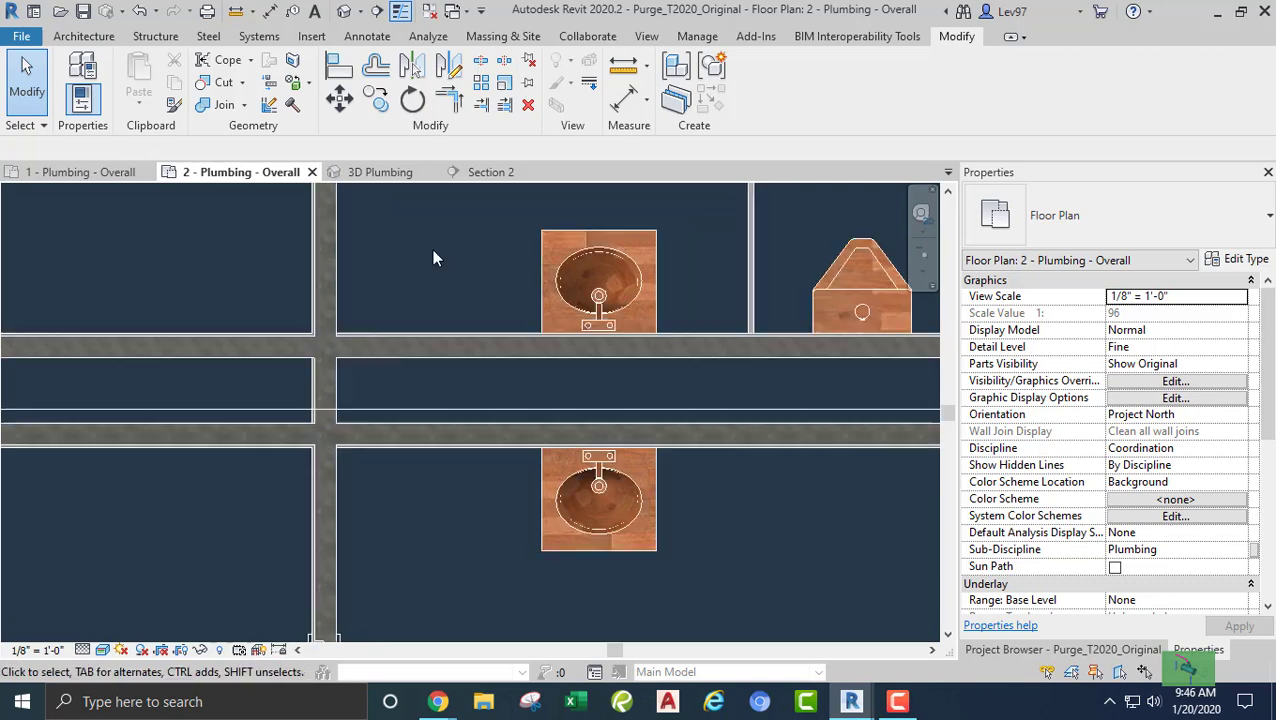
{"action": "left_click", "coordinate": [536, 281]}
{"action": "scroll", "coordinate": [602, 345], "scroll_direction": "up", "scroll_amount": 3}
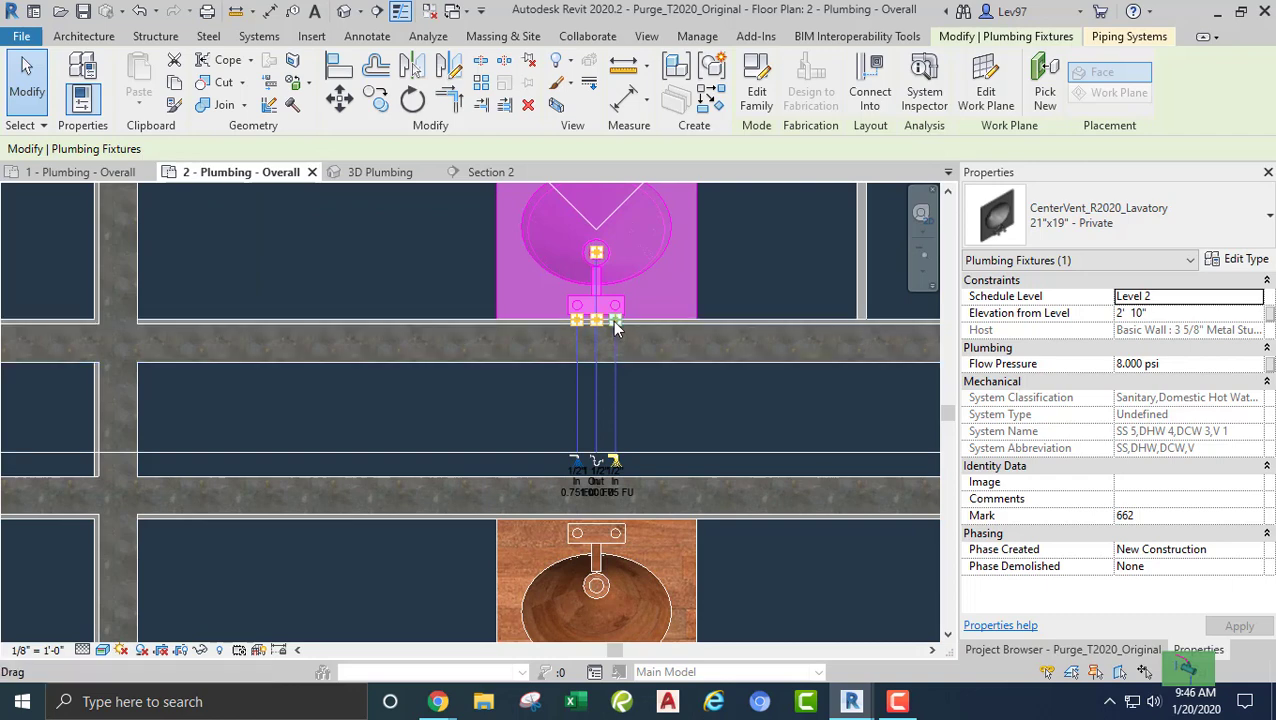
{"action": "right_click", "coordinate": [615, 330]}
{"action": "left_click", "coordinate": [668, 197]}
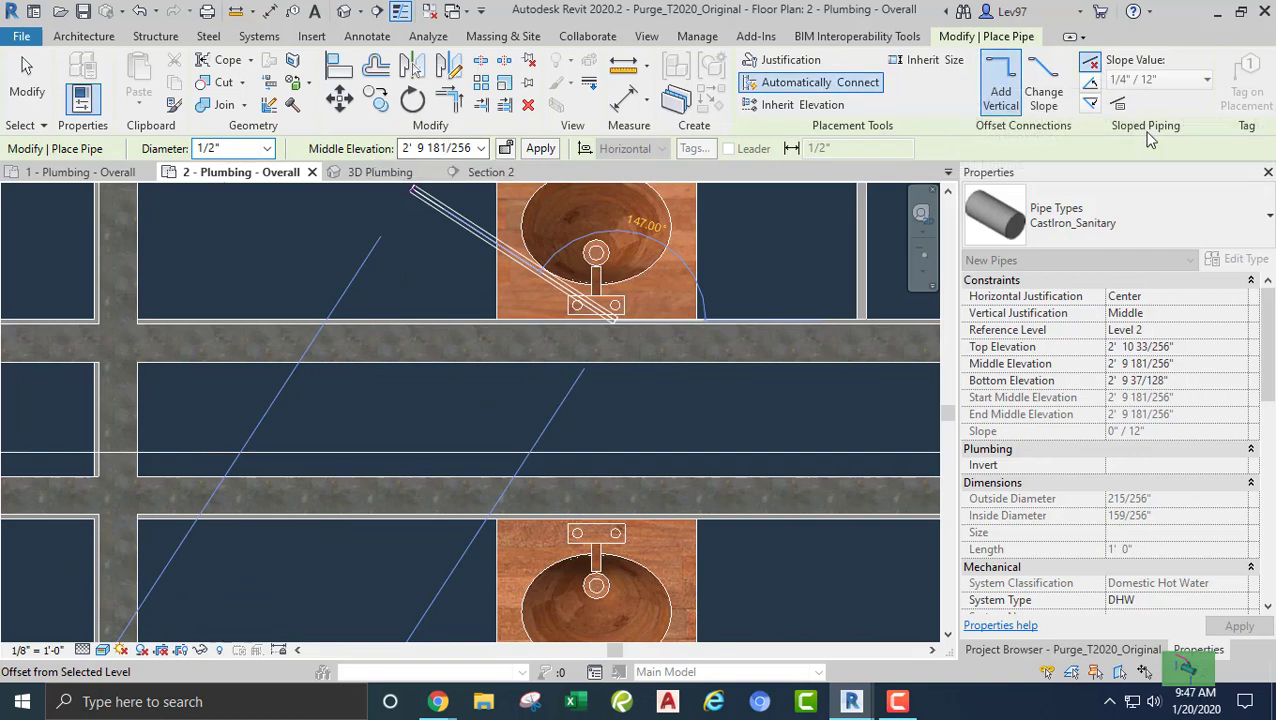
{"action": "left_click", "coordinate": [1164, 205]}
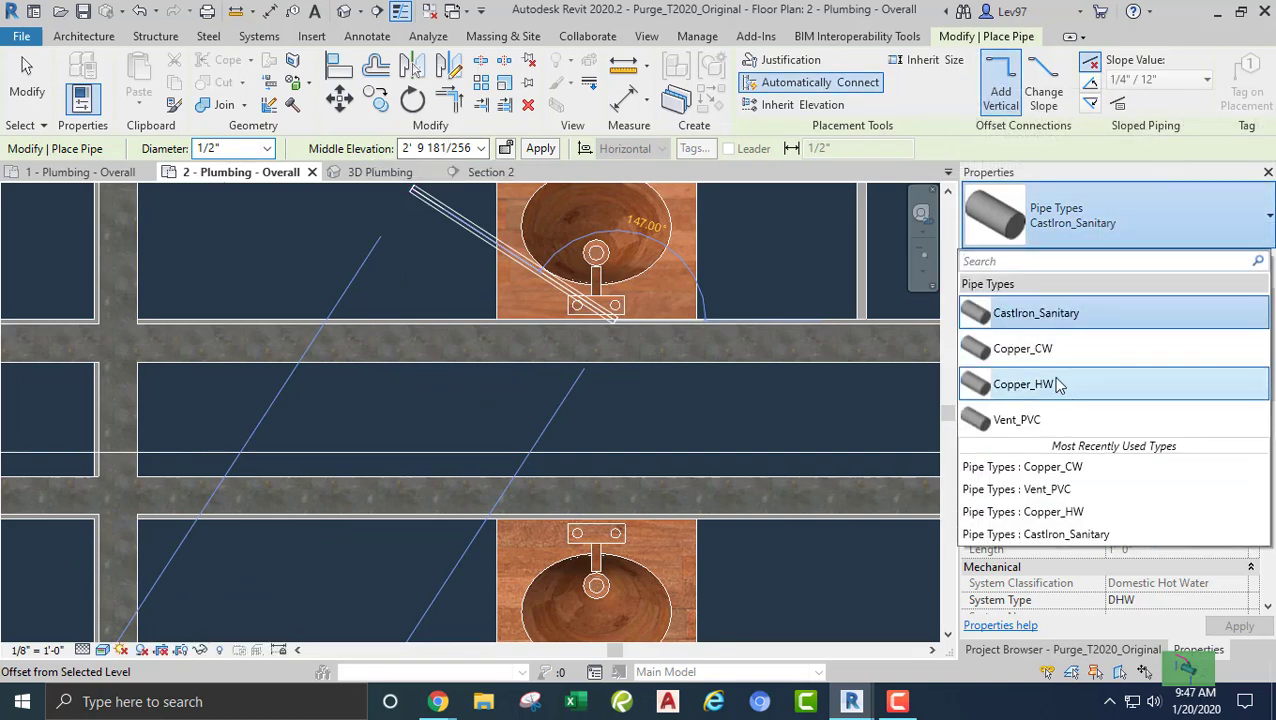
{"action": "left_click", "coordinate": [1045, 385]}
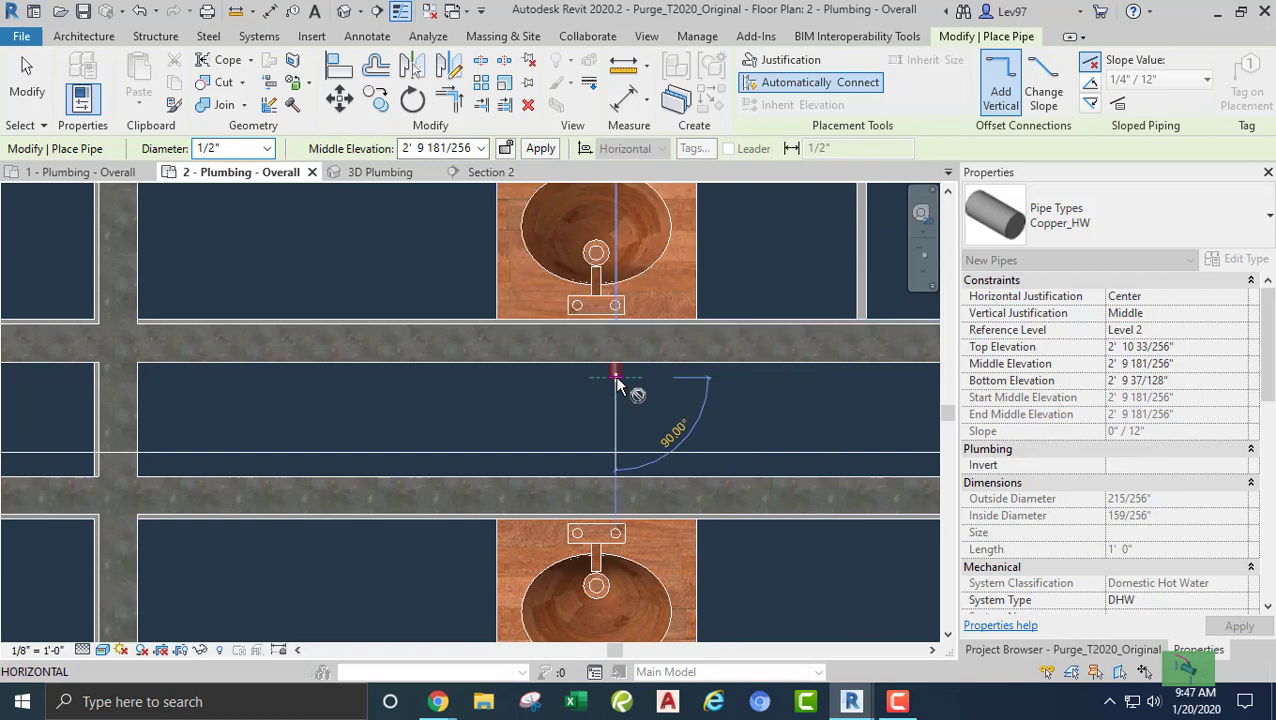
{"action": "key", "text": "Escape"}
{"action": "key", "text": "Escape"}
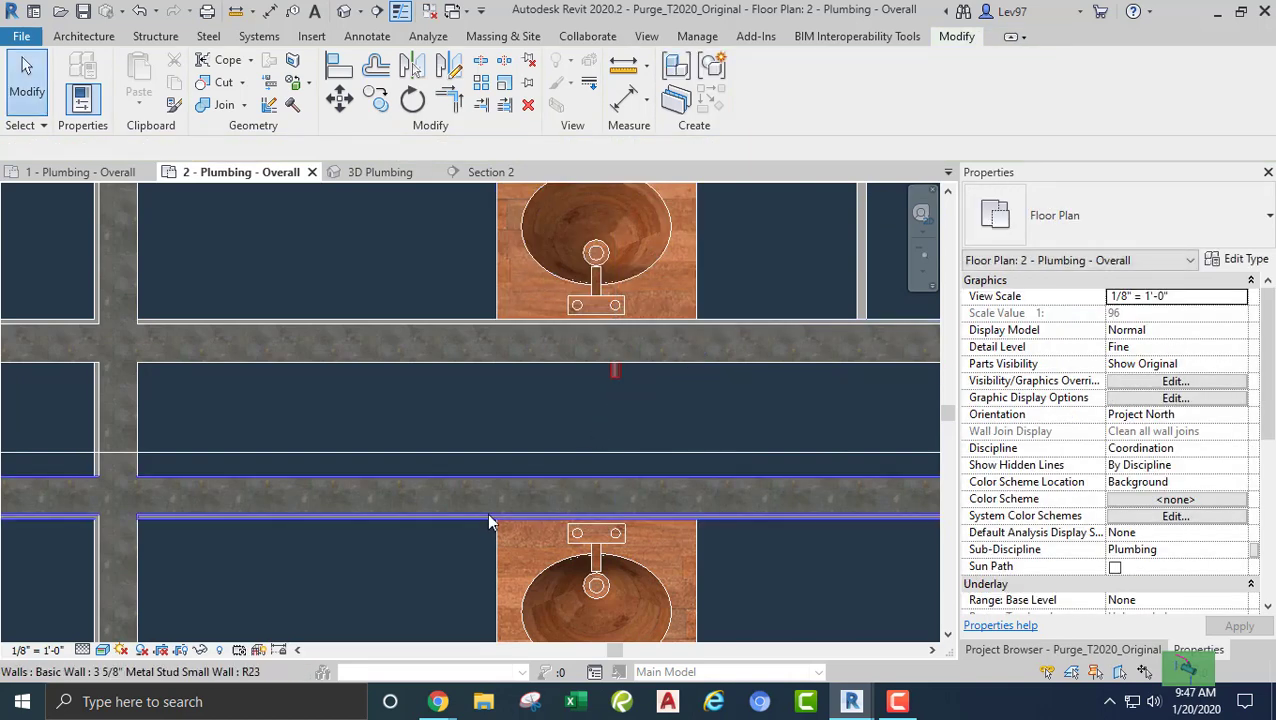
- Draw a matching 1/2" Copper_HW stub from the lower lavatory's hot water connector through its wall into the chase
{"action": "left_click", "coordinate": [568, 547]}
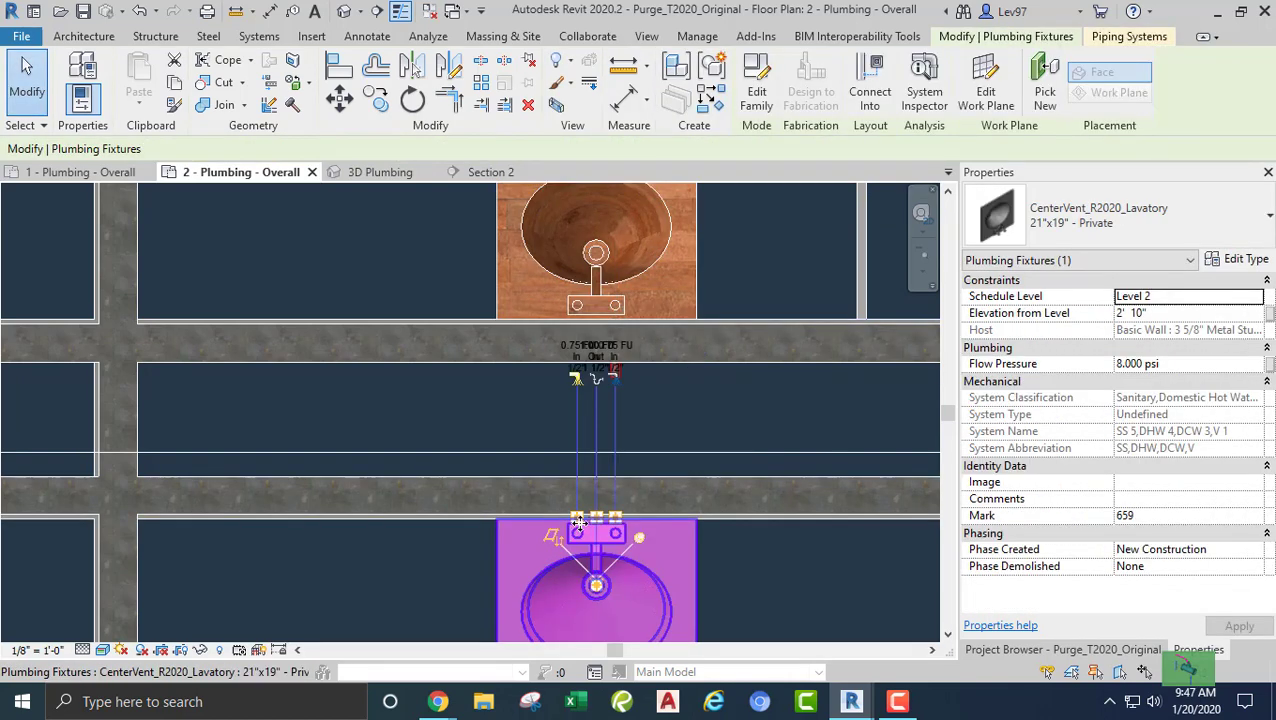
{"action": "right_click", "coordinate": [577, 527]}
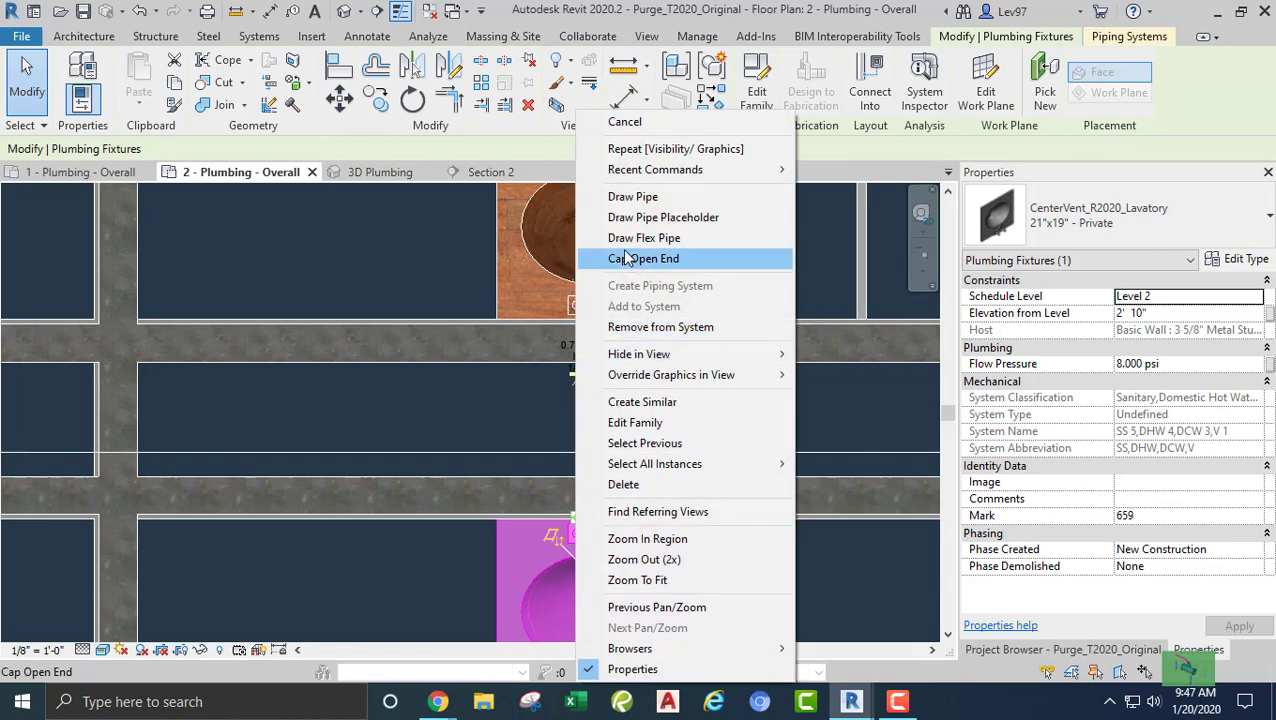
{"action": "left_click", "coordinate": [632, 197]}
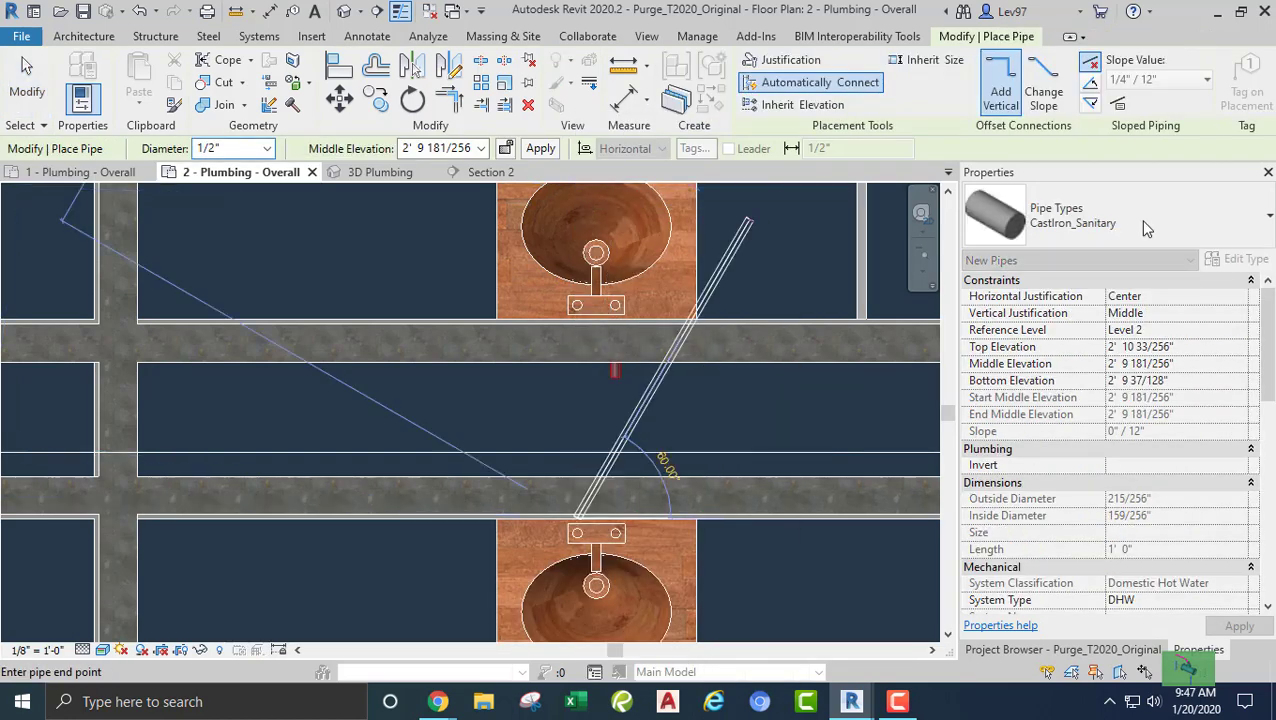
{"action": "left_click", "coordinate": [1174, 226]}
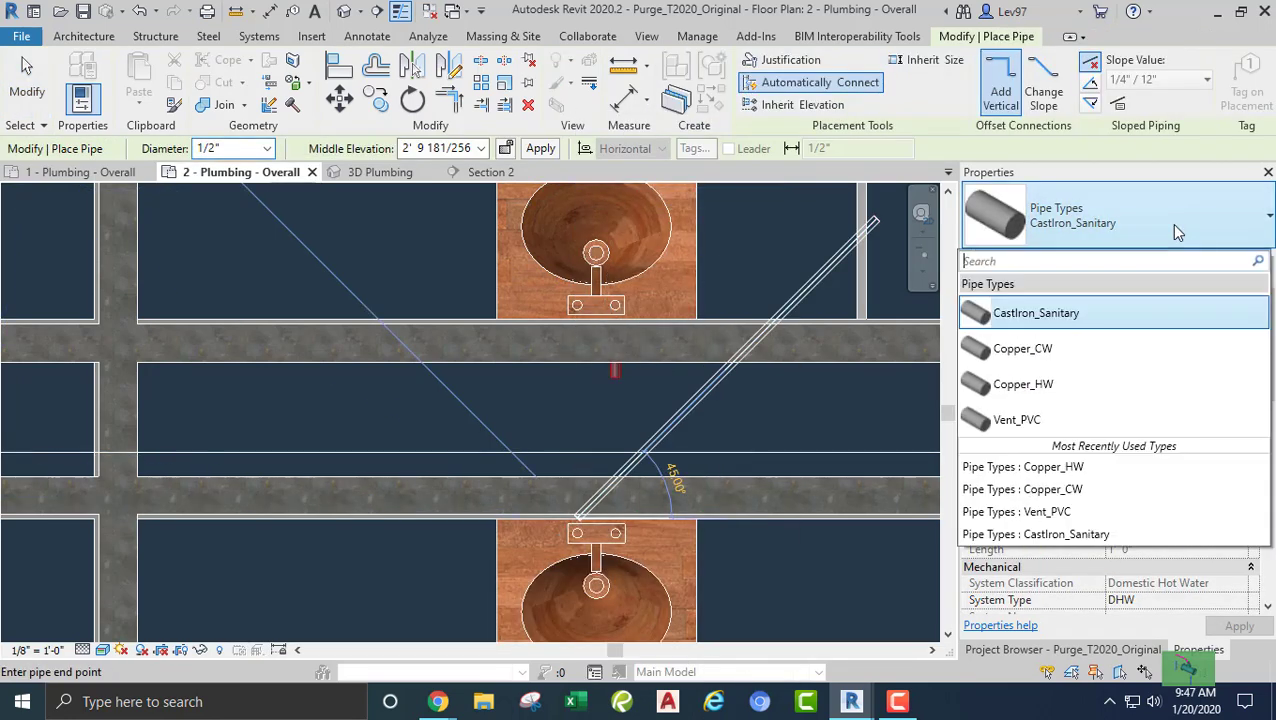
{"action": "left_click", "coordinate": [1033, 388]}
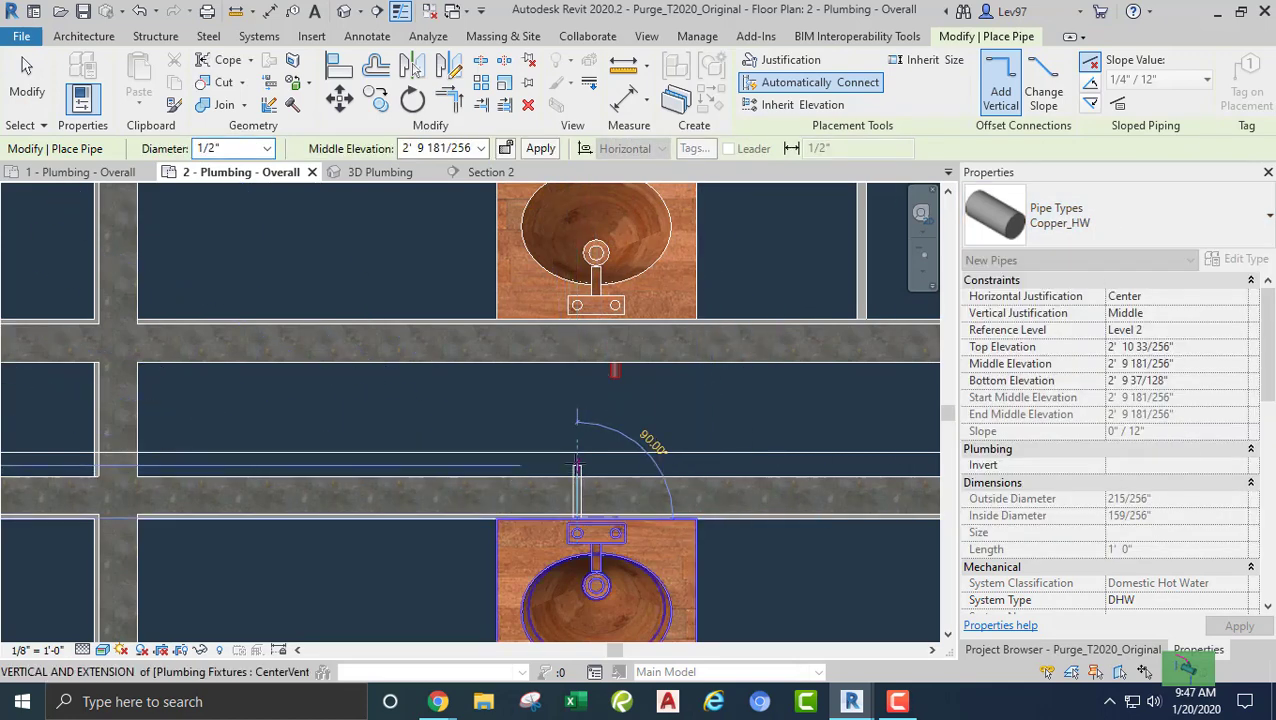
{"action": "left_click", "coordinate": [580, 472]}
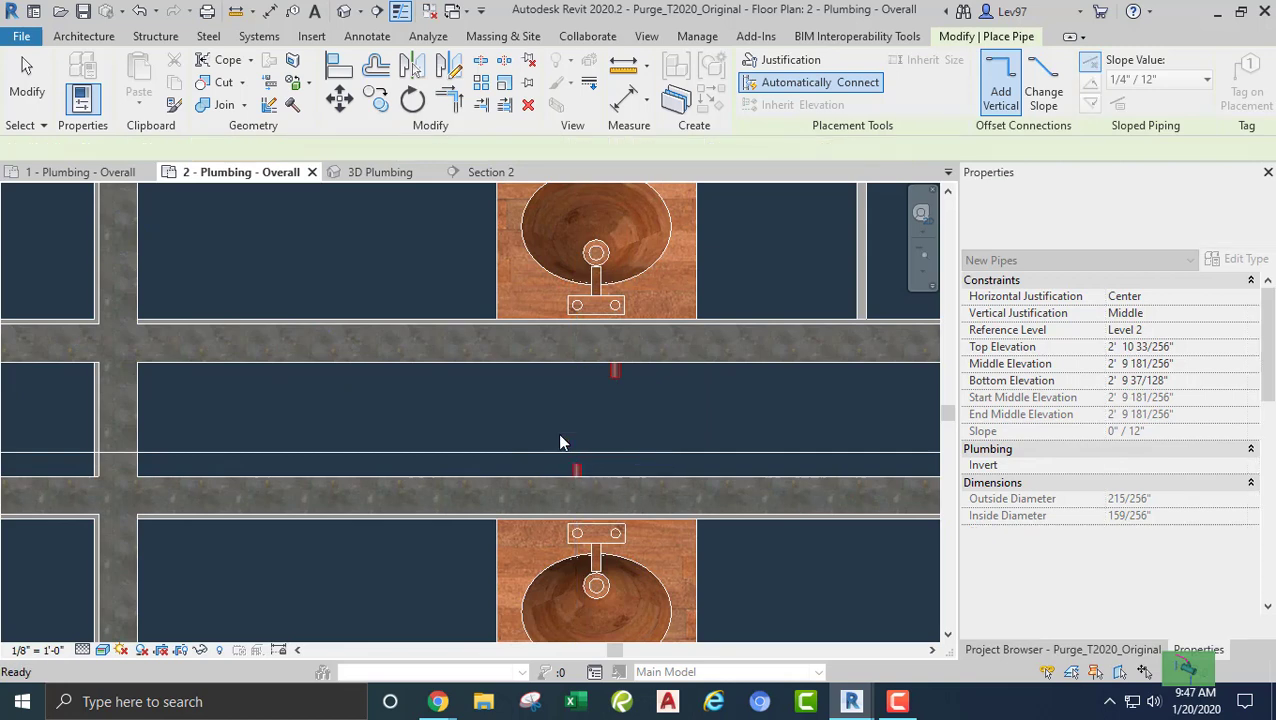
{"action": "key", "text": "Escape"}
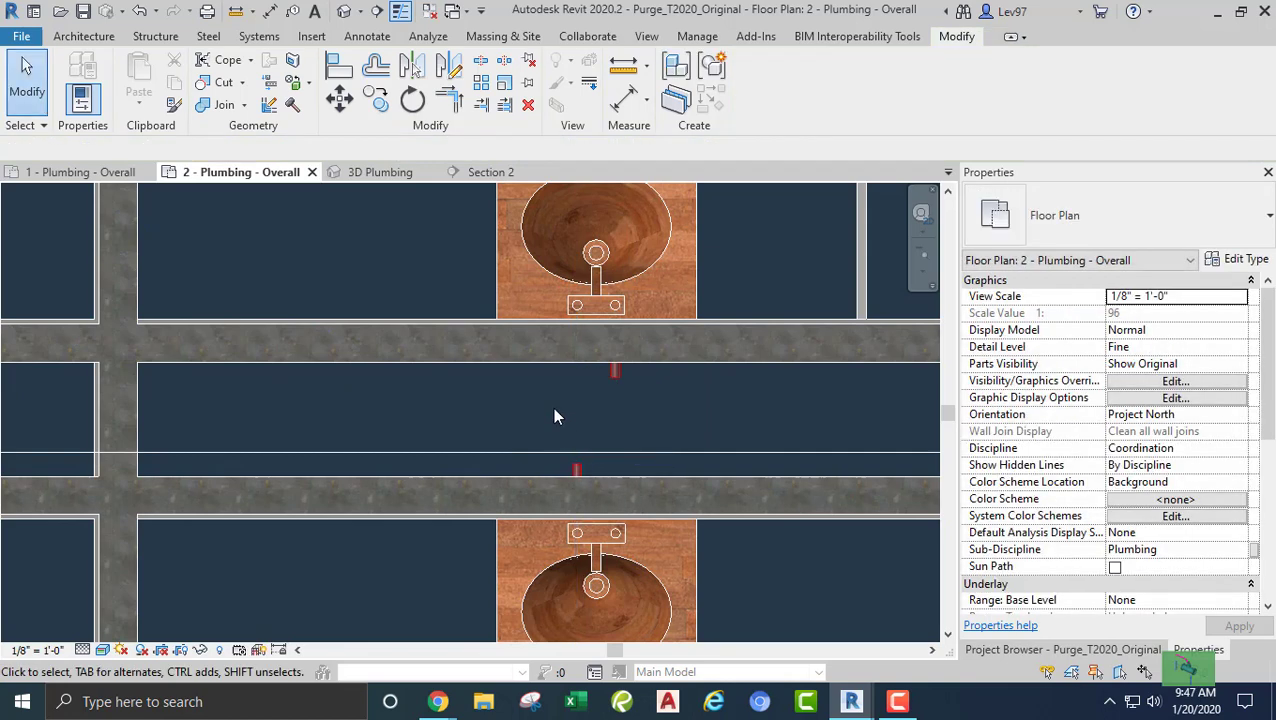
- Draw a horizontal 3/4" Copper_HW pipe about 1' 5" long in the chase, to the left of the two lavatory stubs
{"action": "right_click", "coordinate": [615, 378]}
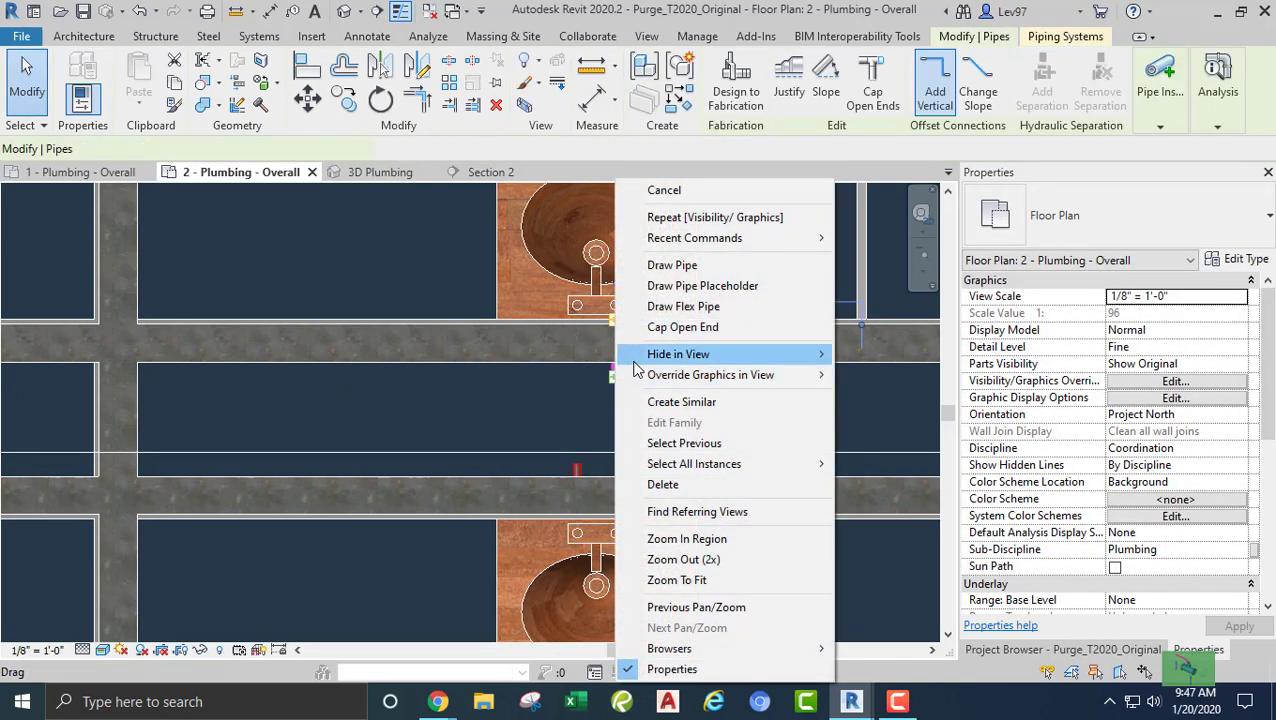
{"action": "left_click", "coordinate": [675, 401]}
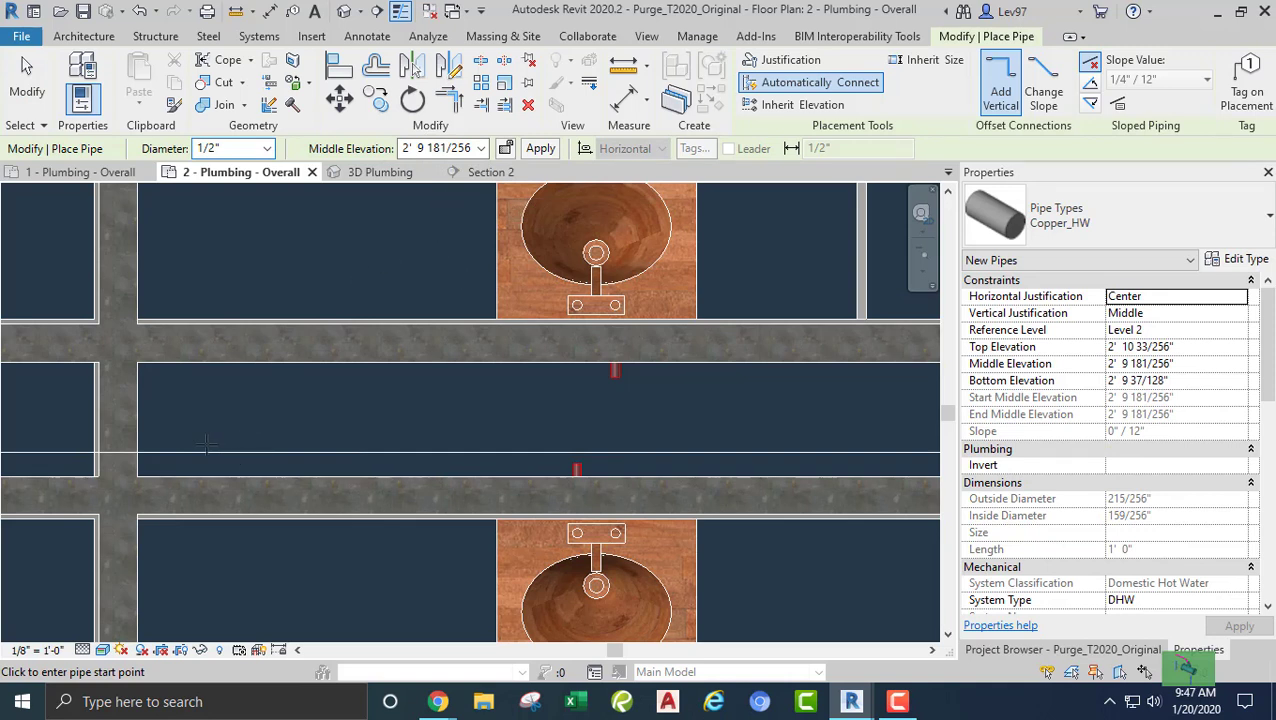
{"action": "left_click", "coordinate": [267, 149]}
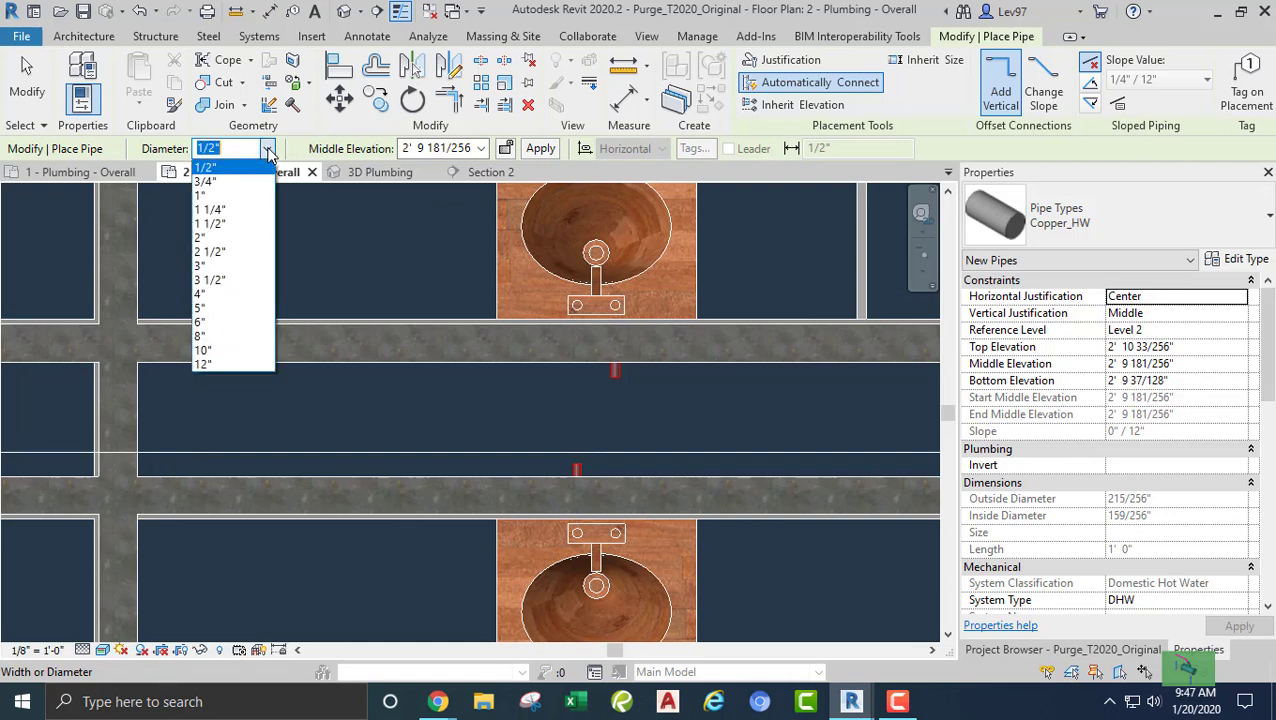
{"action": "left_click", "coordinate": [230, 181]}
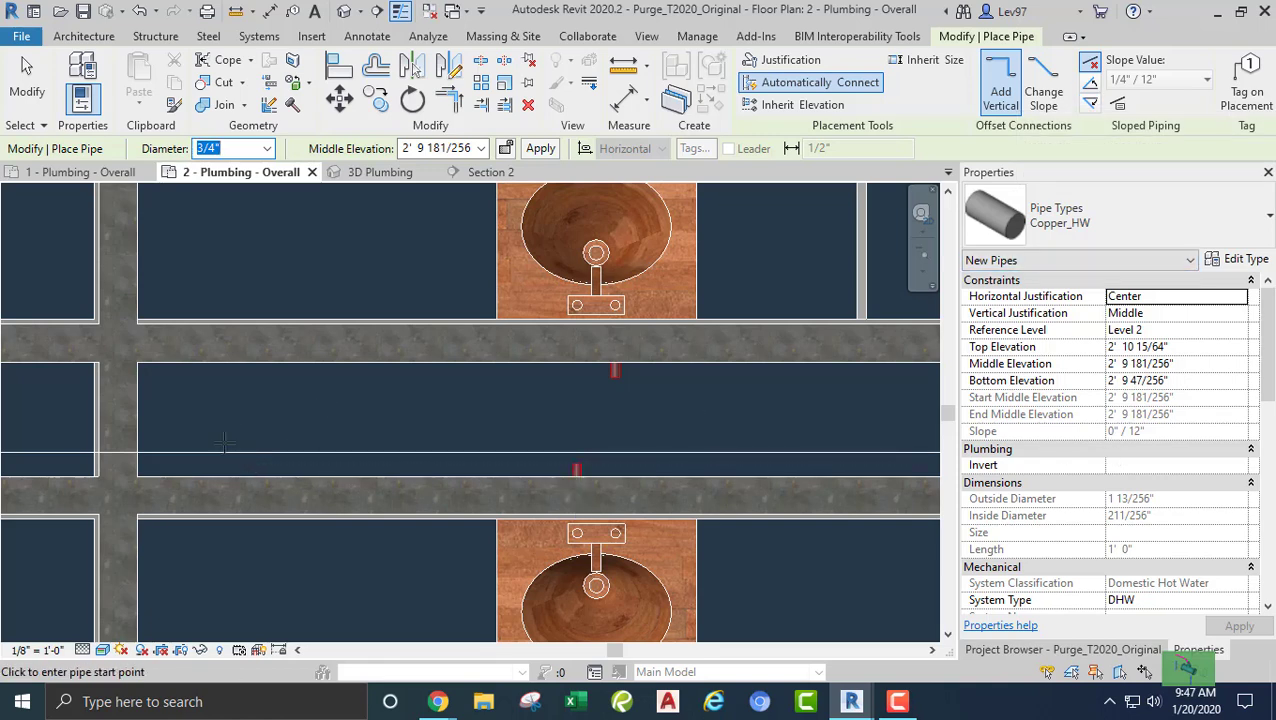
{"action": "left_click", "coordinate": [224, 443]}
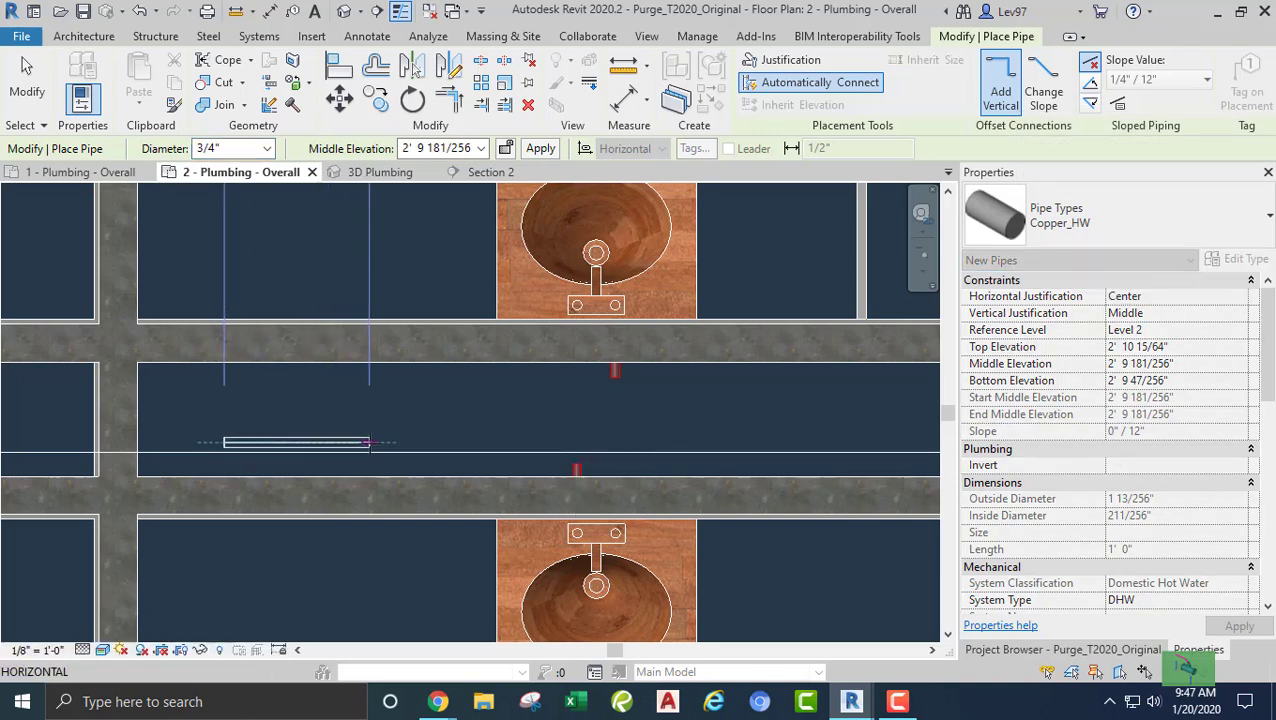
{"action": "left_click", "coordinate": [385, 443]}
{"action": "key", "text": "Escape"}
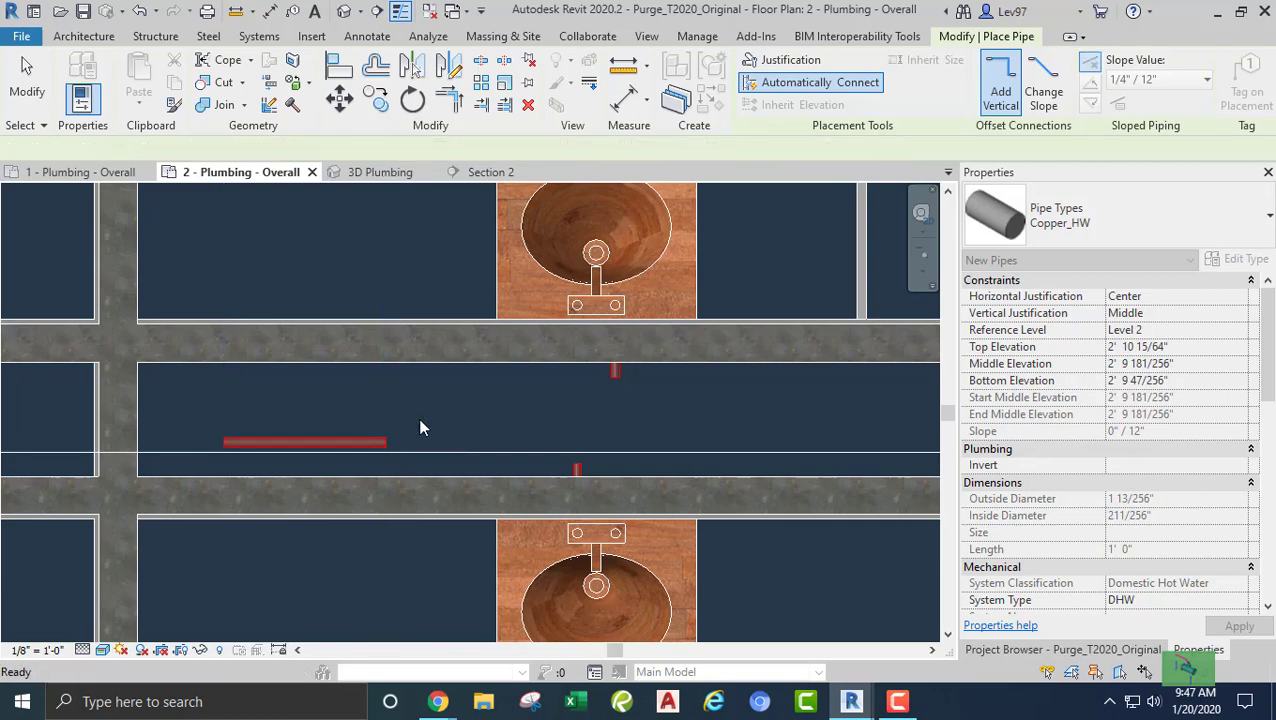
{"action": "key", "text": "Escape"}
- Show the Plumbing - Domestic Cold Water - Supply filter to compare the hot water pipe's position with the cold water main, and undo the visibility change
{"action": "key", "text": "v"}
{"action": "key", "text": "g"}
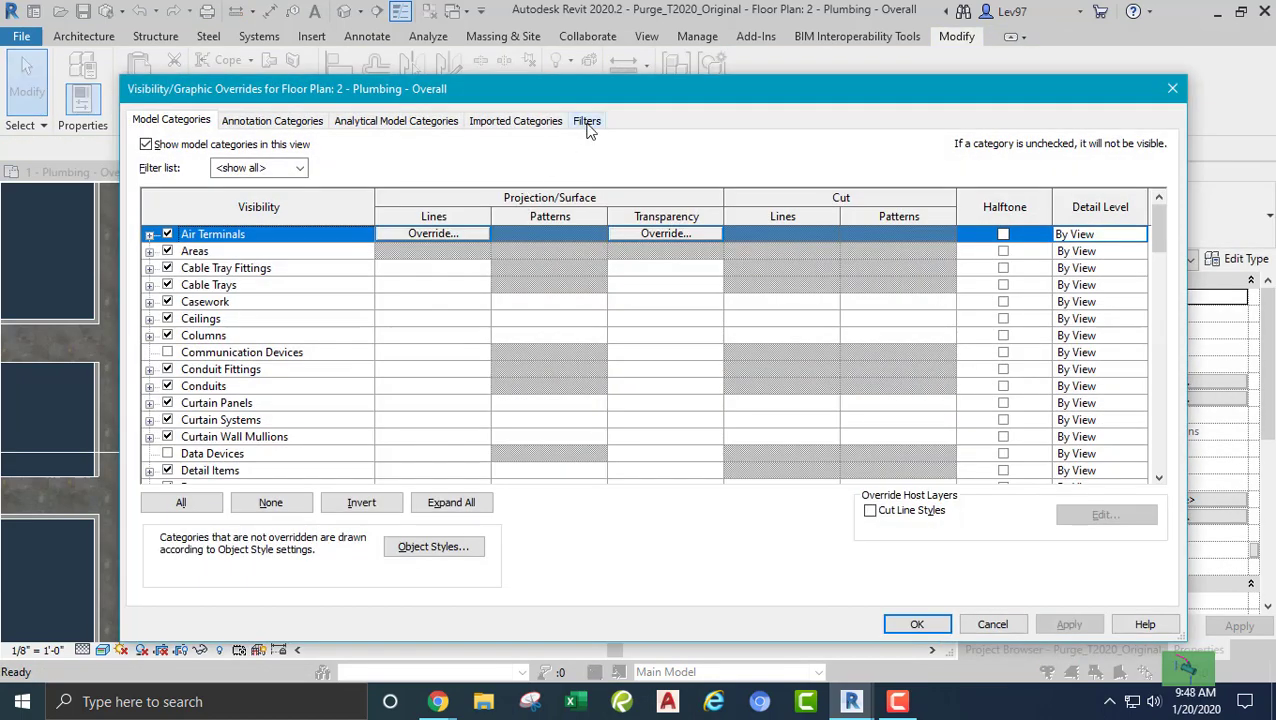
{"action": "left_click", "coordinate": [588, 123]}
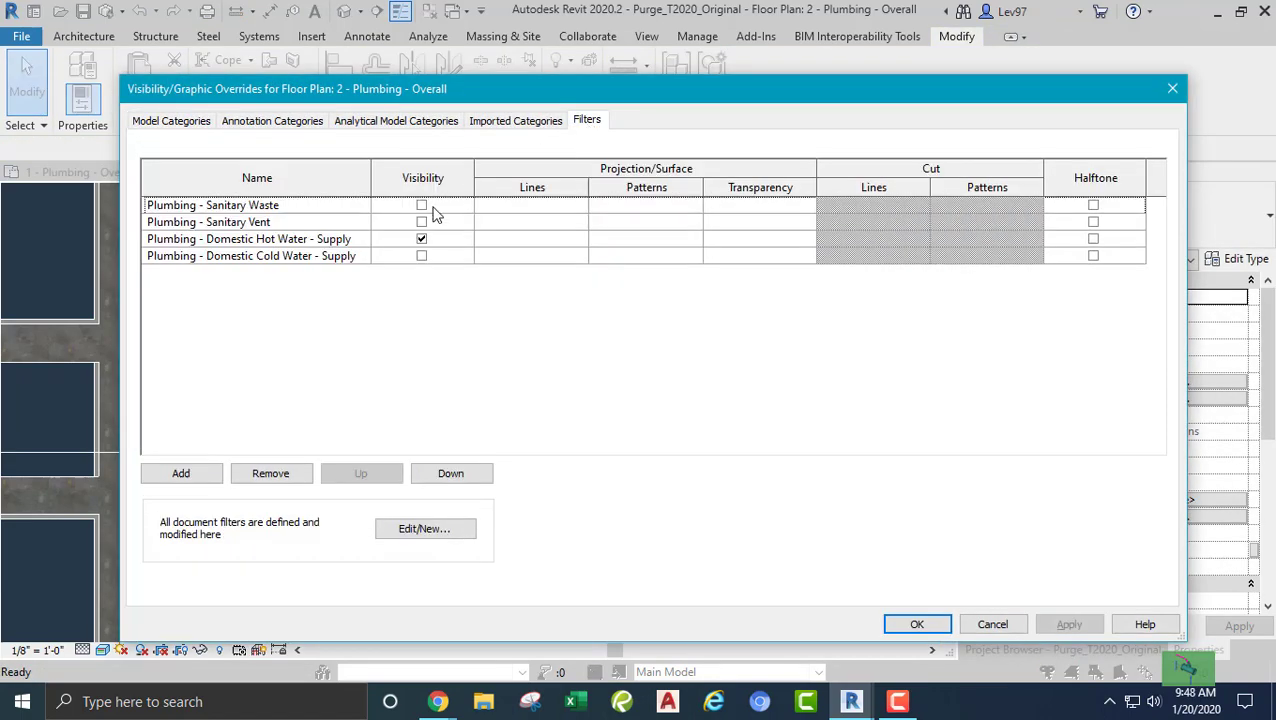
{"action": "left_click", "coordinate": [422, 257]}
{"action": "left_click", "coordinate": [917, 624]}
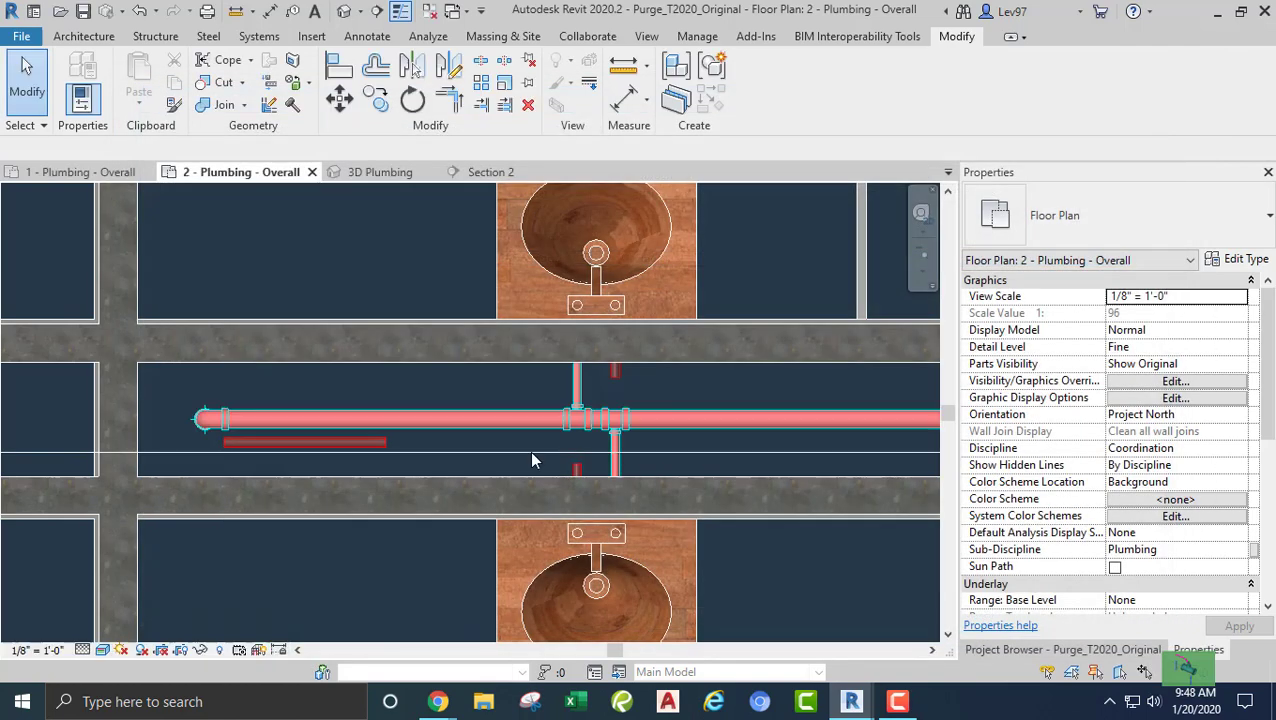
{"action": "left_click", "coordinate": [136, 11]}
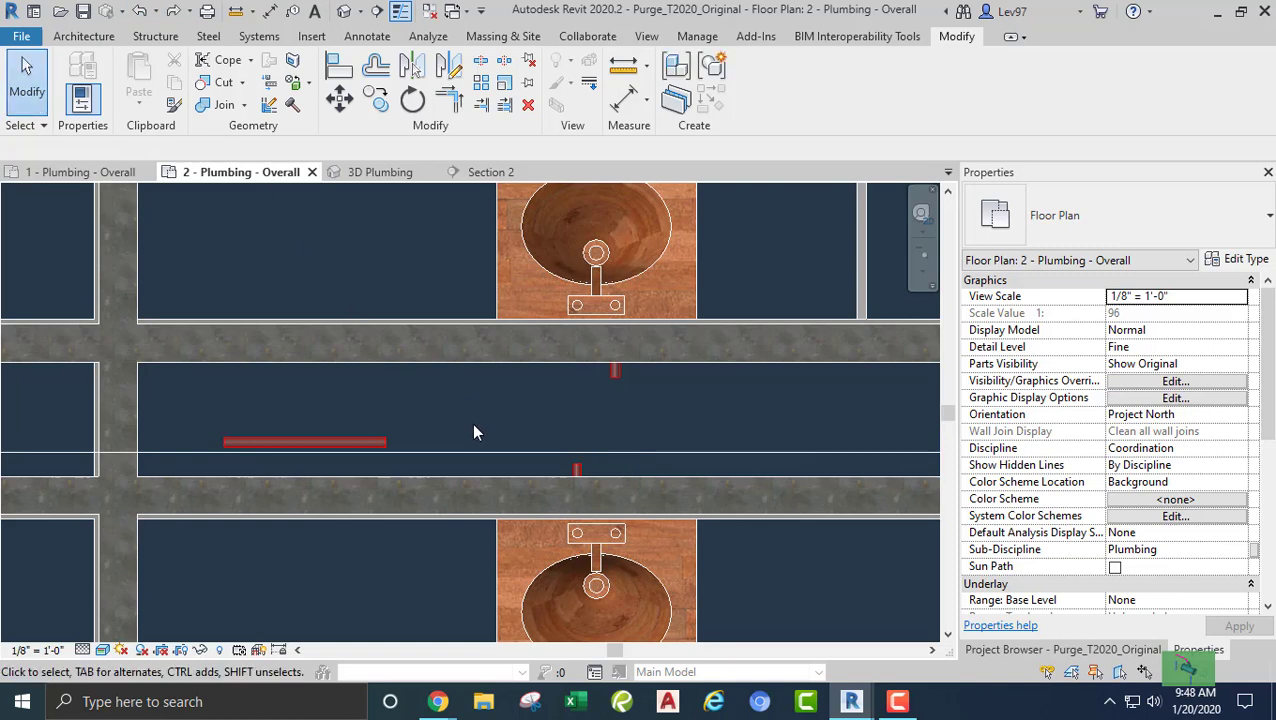
- Drop a vertical 3/4" Copper_HW pipe from the left end of the horizontal hot water pipe to a -10' 0" middle elevation
{"action": "left_click", "coordinate": [309, 442]}
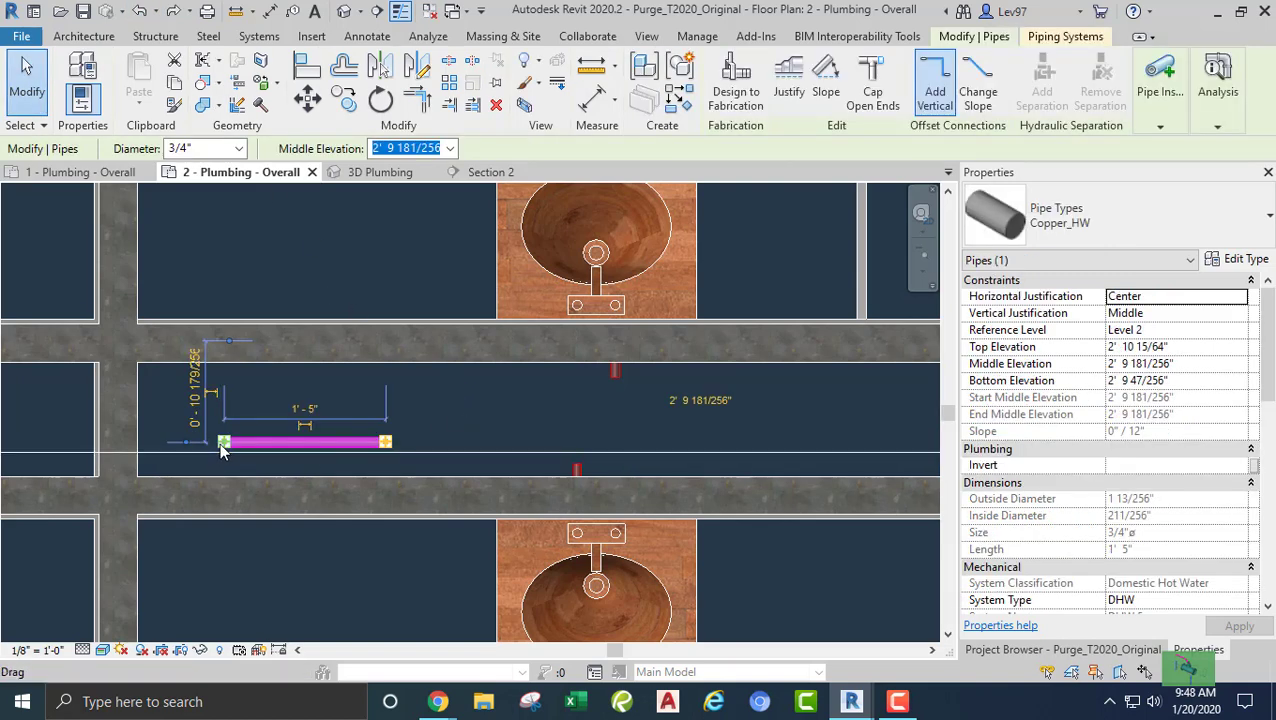
{"action": "right_click", "coordinate": [222, 449]}
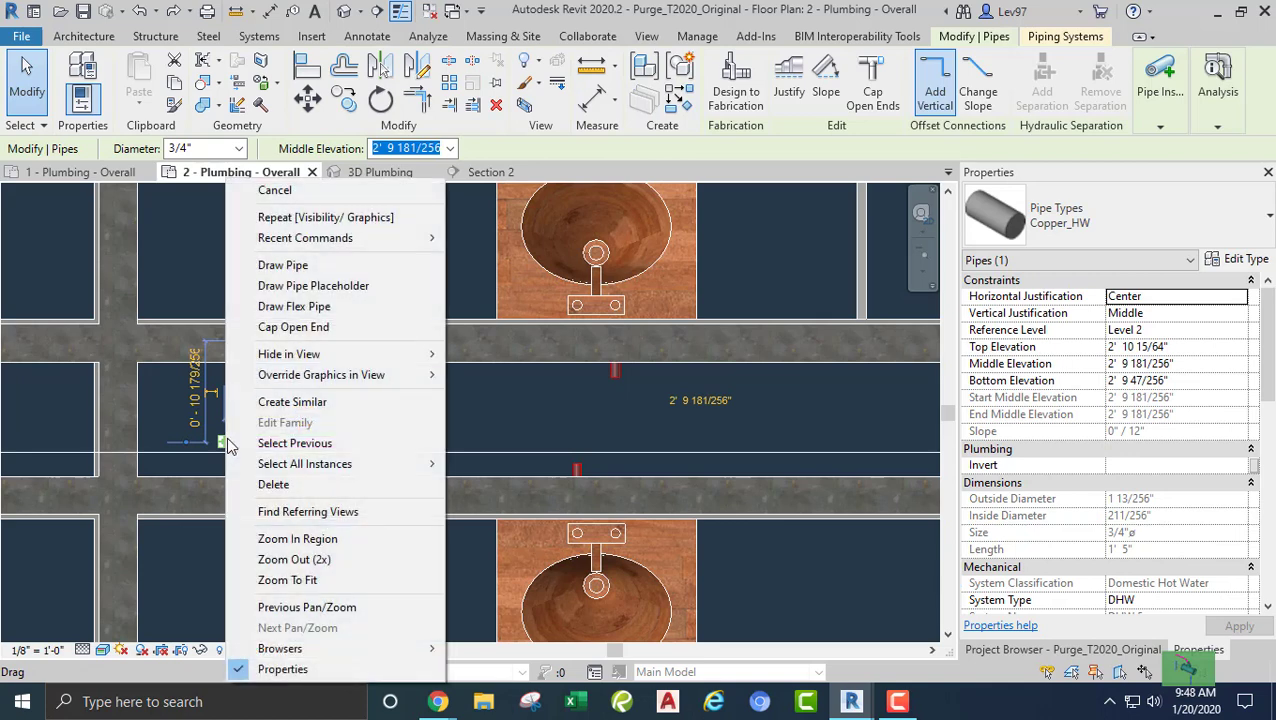
{"action": "left_click", "coordinate": [284, 265]}
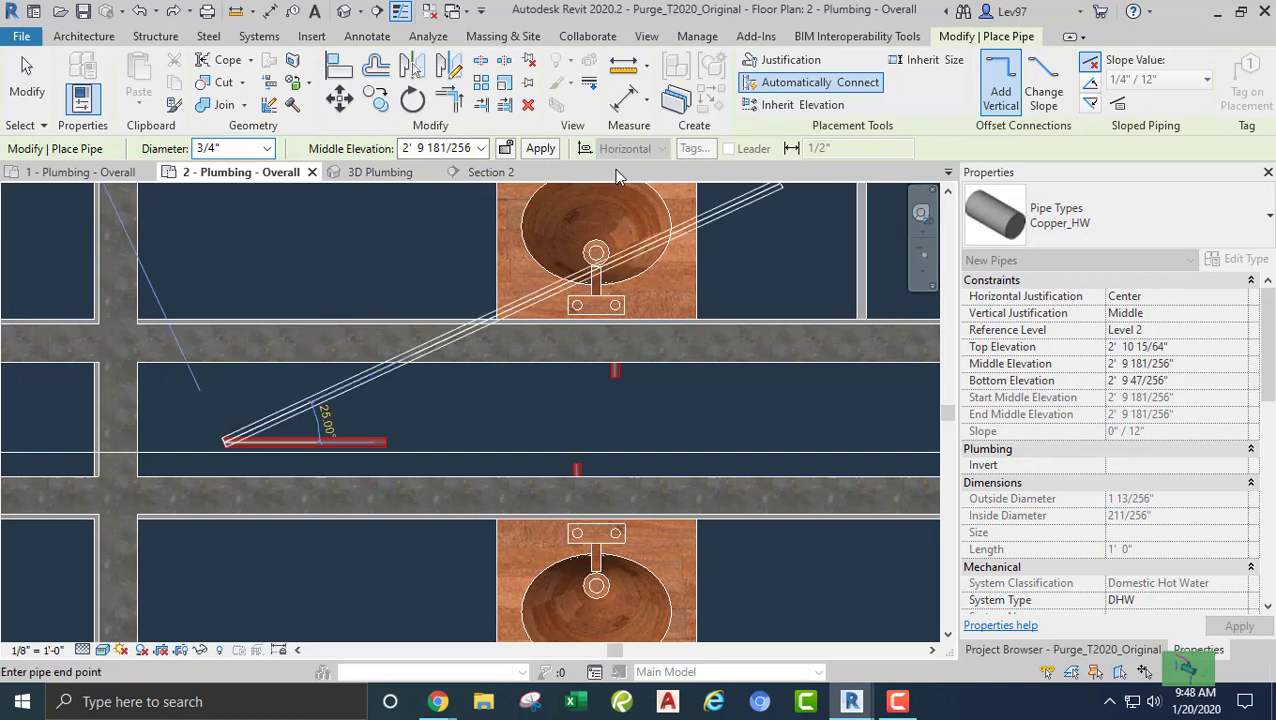
{"action": "left_click", "coordinate": [462, 148]}
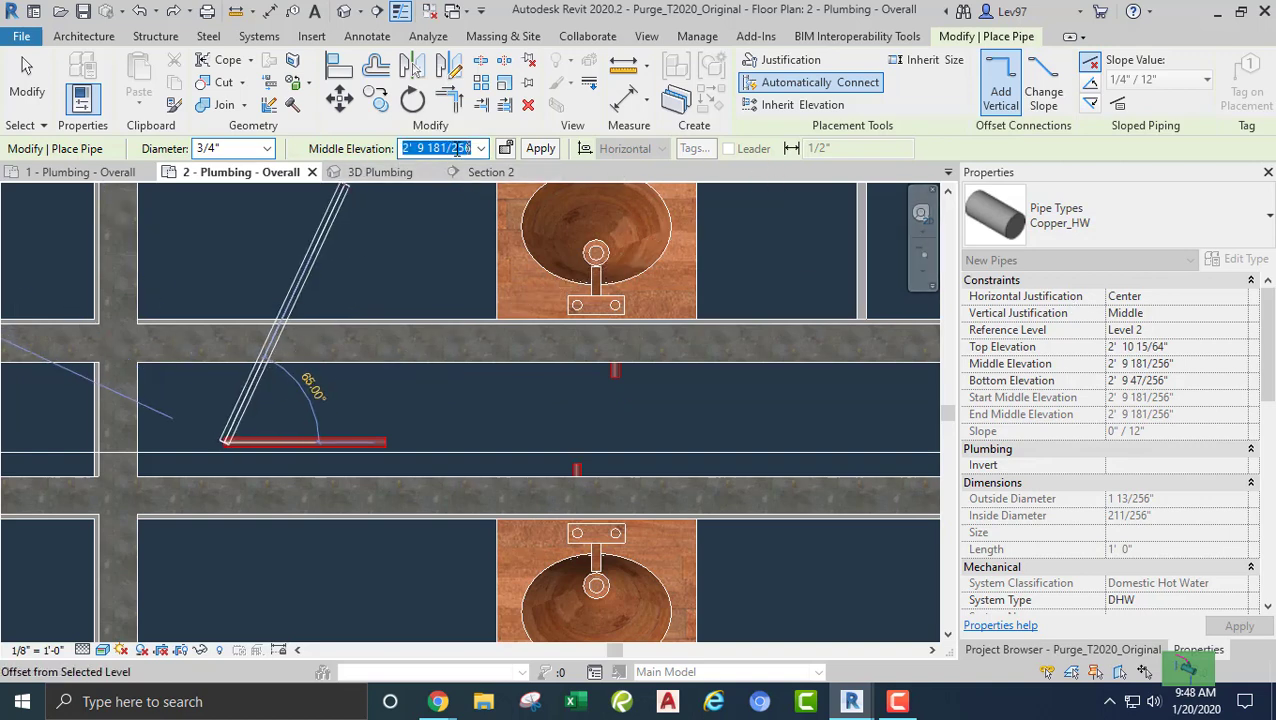
{"action": "type", "text": "-"}
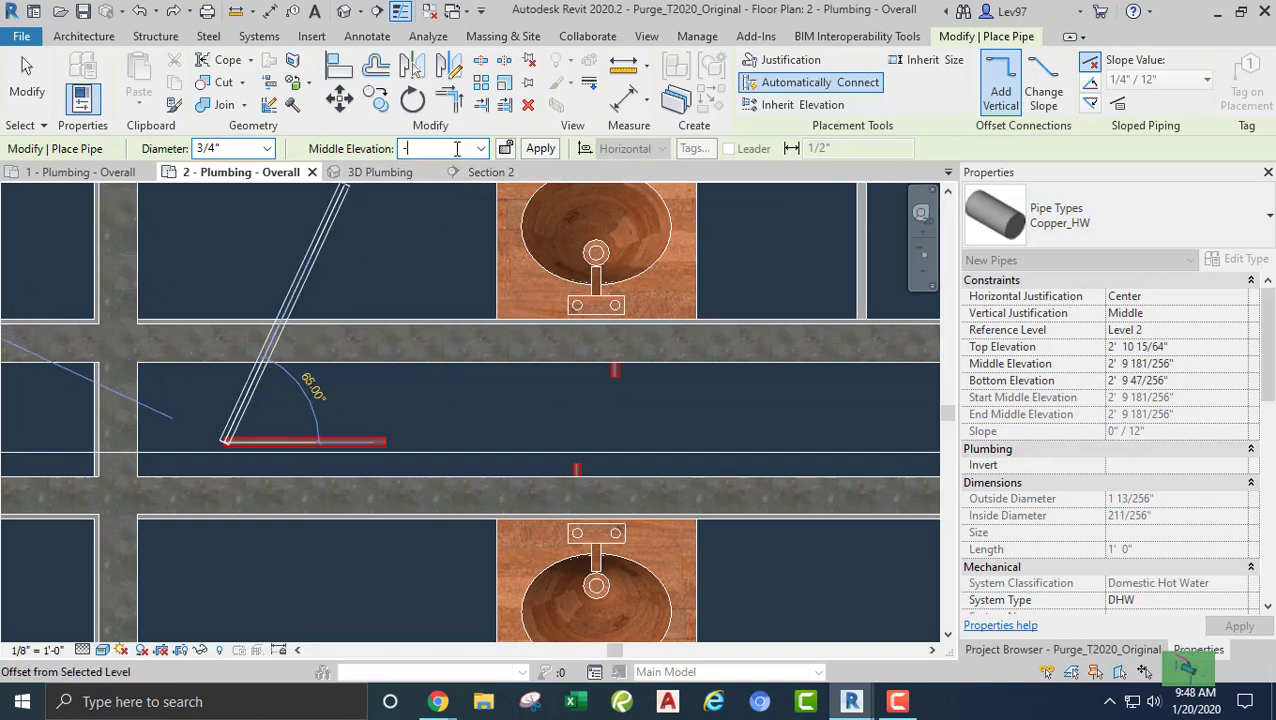
{"action": "type", "text": "10' 0\""}
{"action": "left_click", "coordinate": [540, 148]}
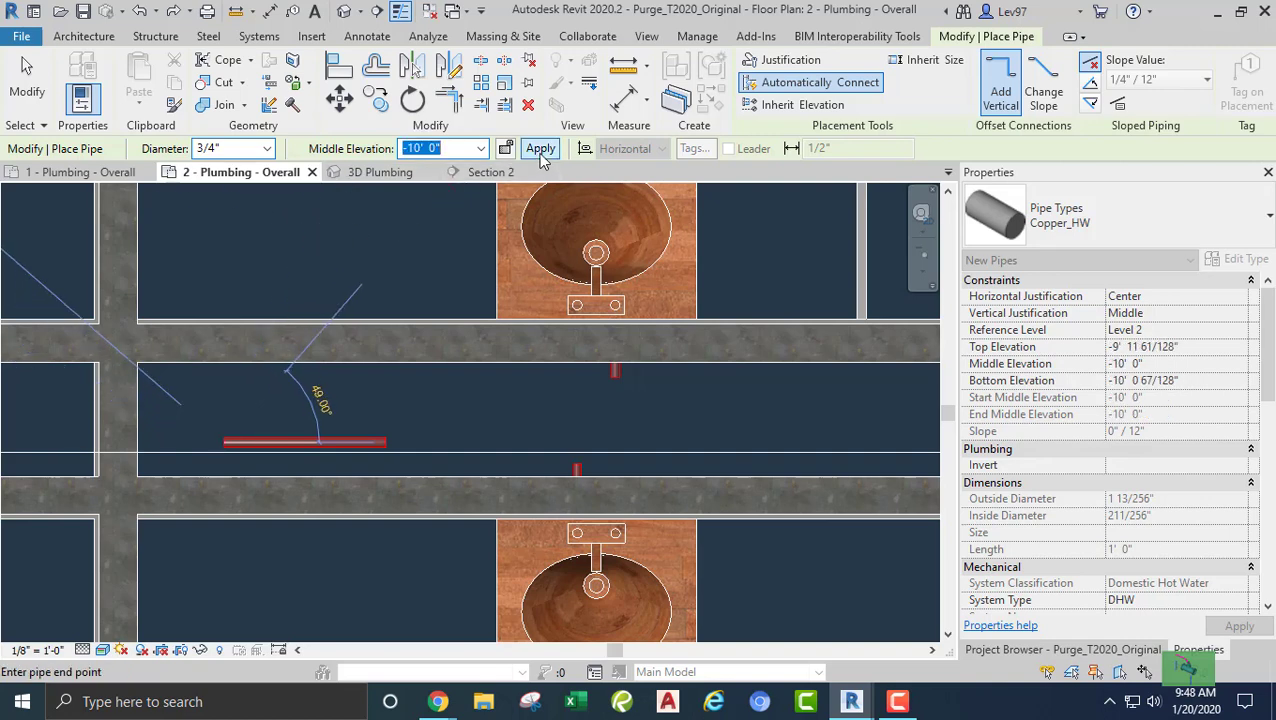
{"action": "key", "text": "Escape"}
{"action": "key", "text": "Escape"}
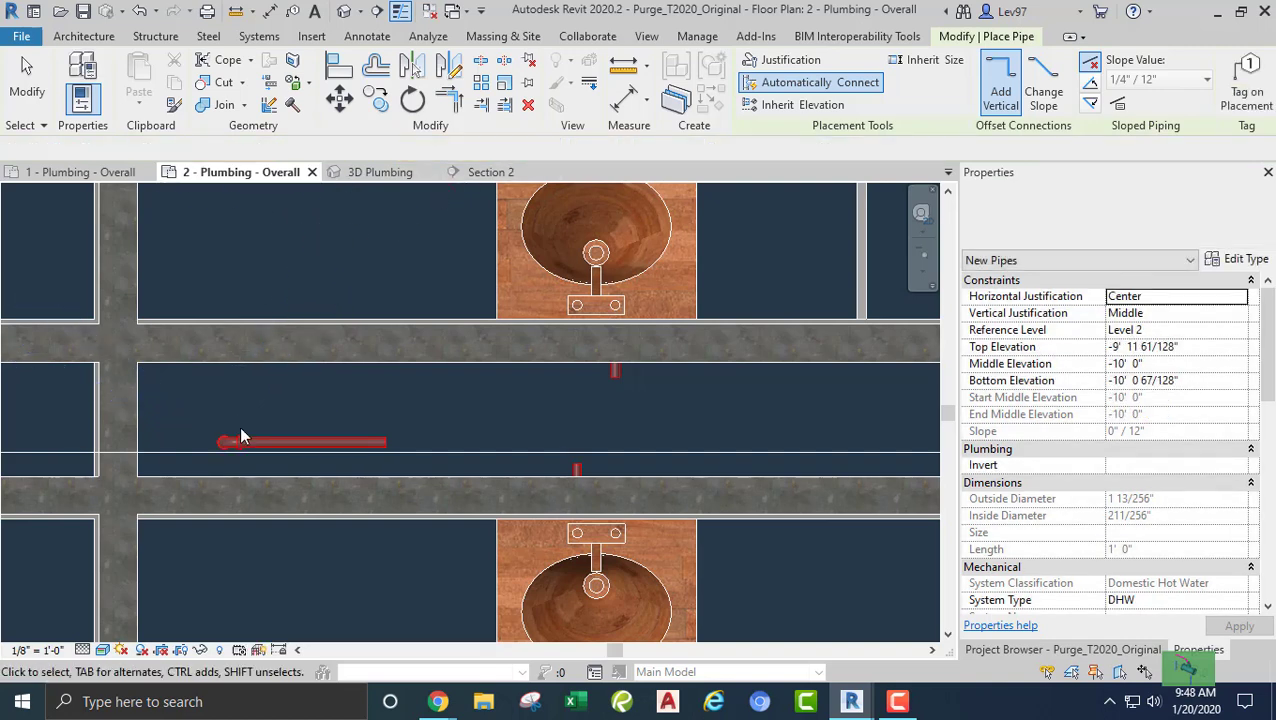
- In Section 2, draw a horizontal 3/4" Copper_HW pipe about 2' 4" long from the lower end of the vertical hot water pipe
{"action": "middle_click_drag", "start_coordinate": [245, 400], "coordinate": [263, 412]}
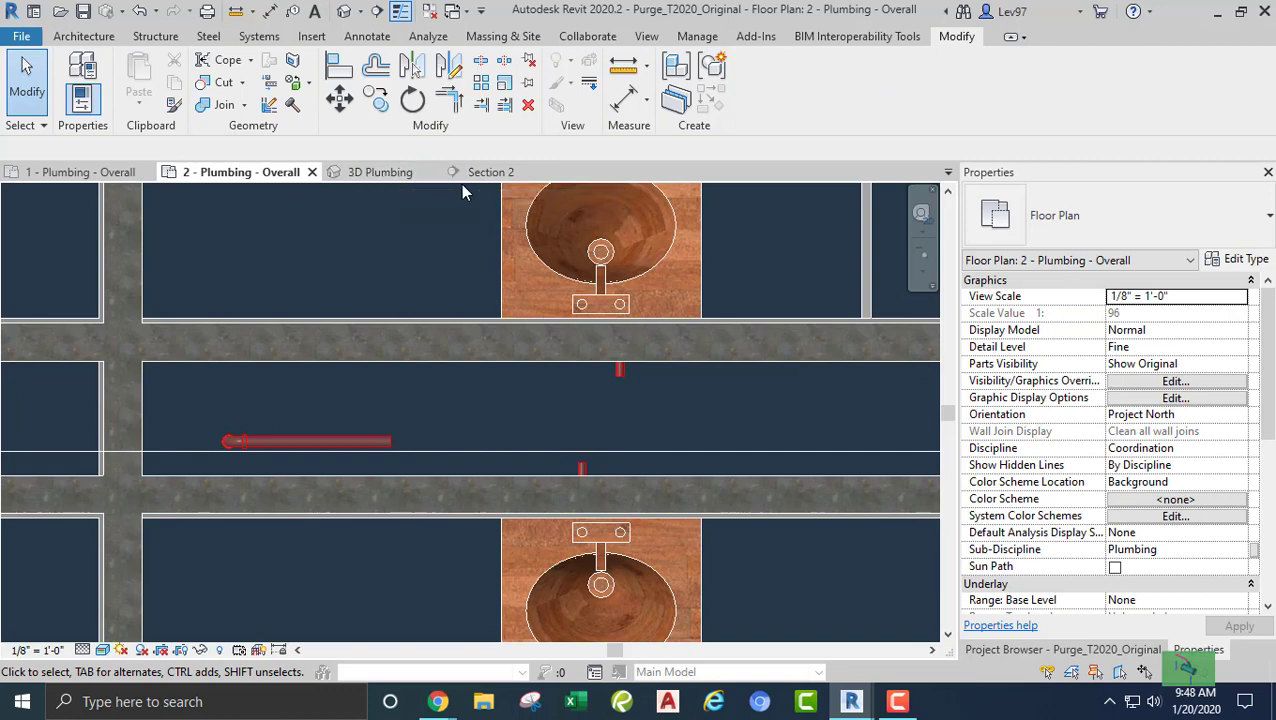
{"action": "left_click", "coordinate": [490, 172]}
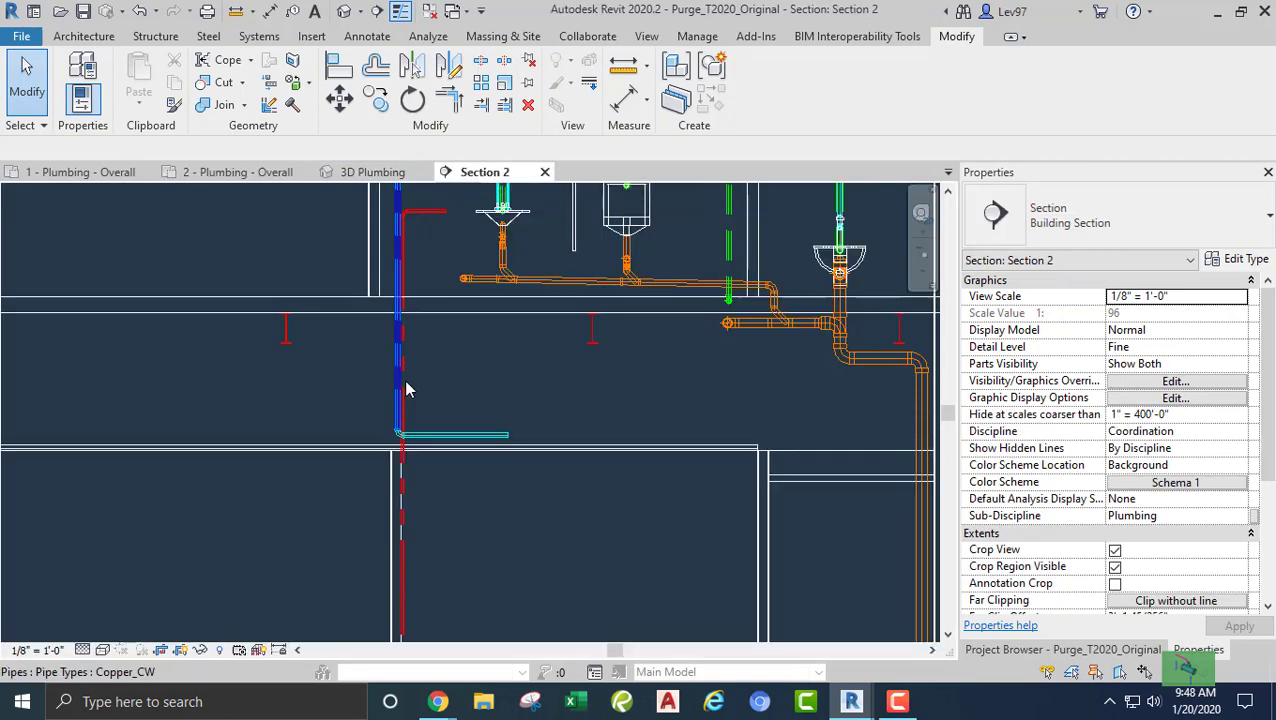
{"action": "middle_click_drag", "start_coordinate": [507, 477], "coordinate": [515, 403]}
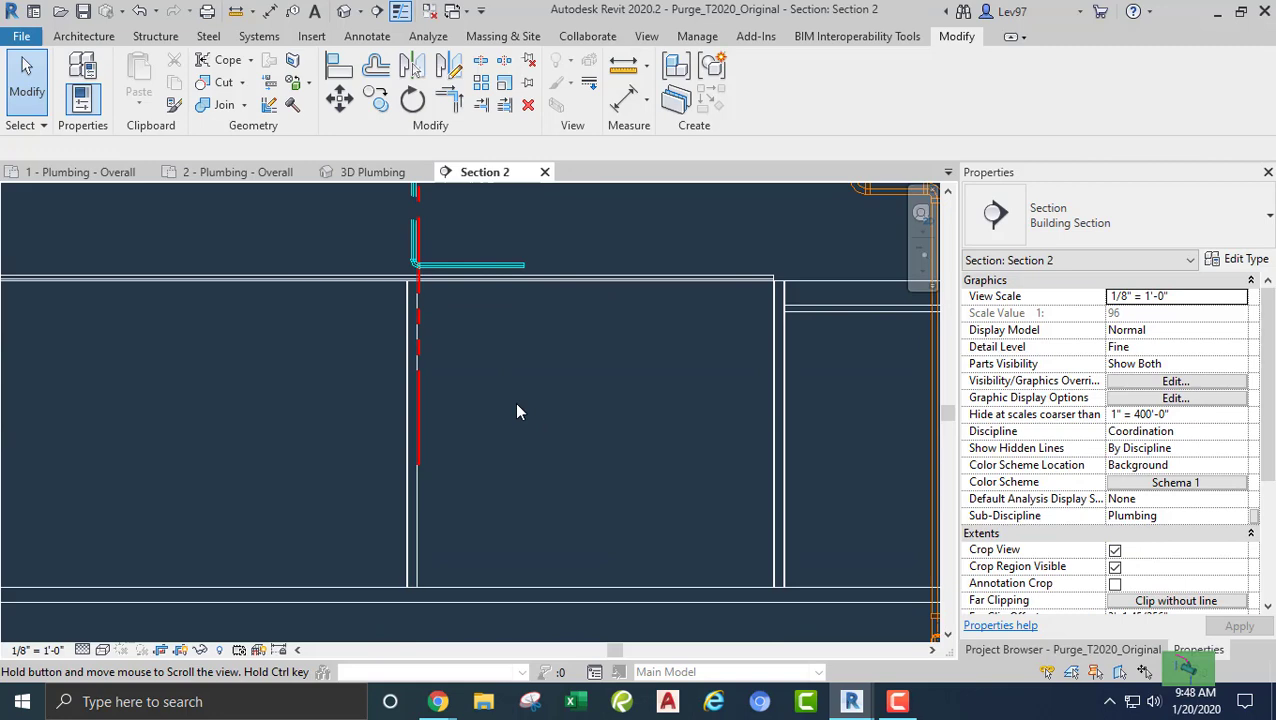
{"action": "left_click", "coordinate": [420, 455]}
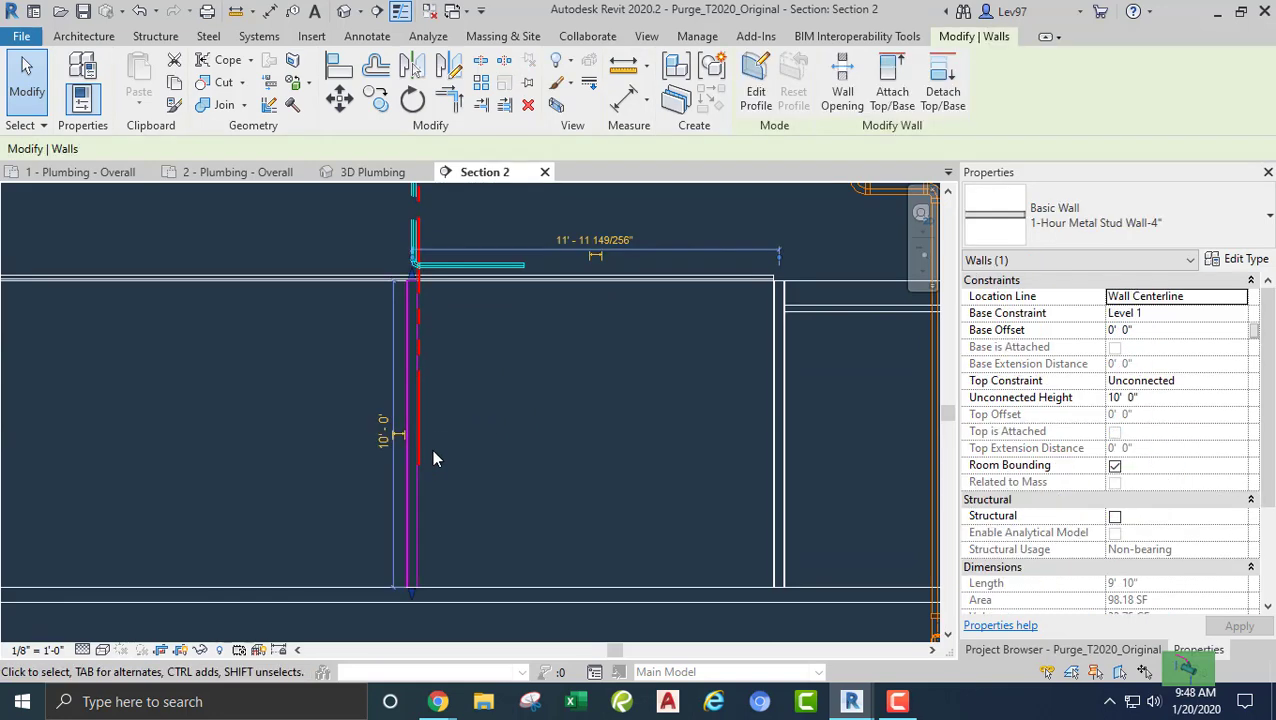
{"action": "left_click", "coordinate": [432, 449]}
{"action": "left_click", "coordinate": [422, 454]}
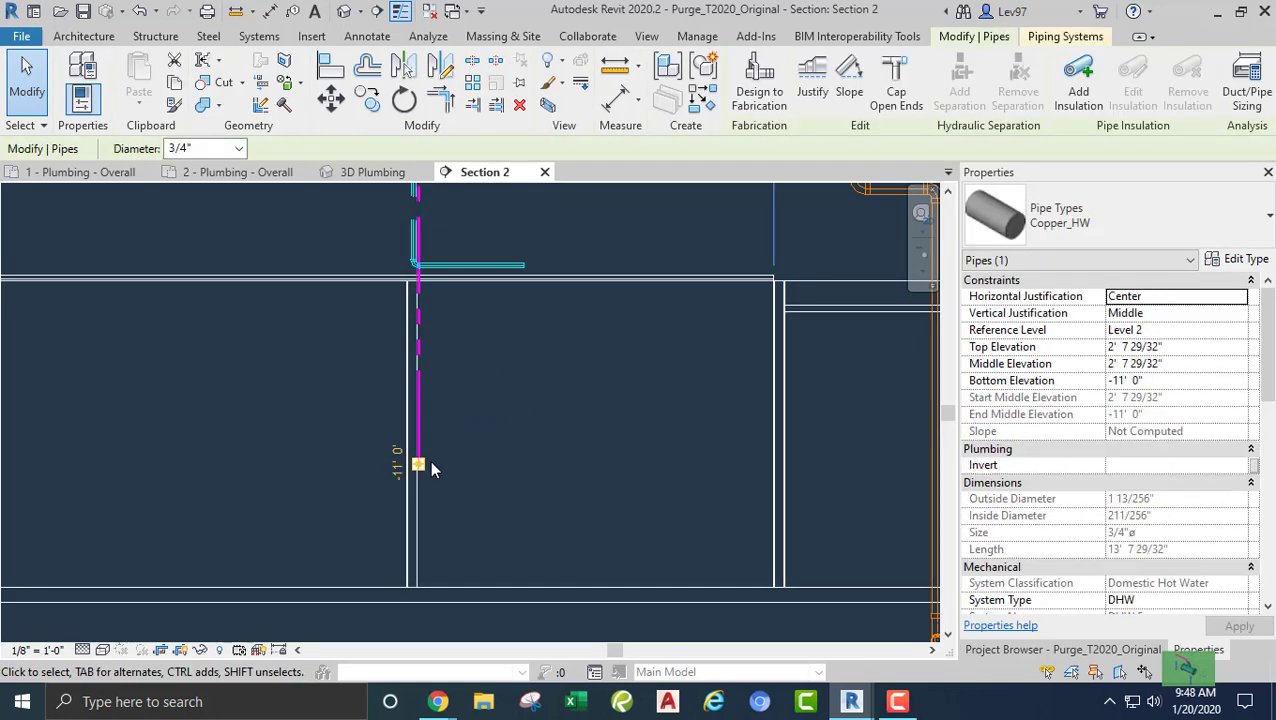
{"action": "right_click", "coordinate": [420, 468]}
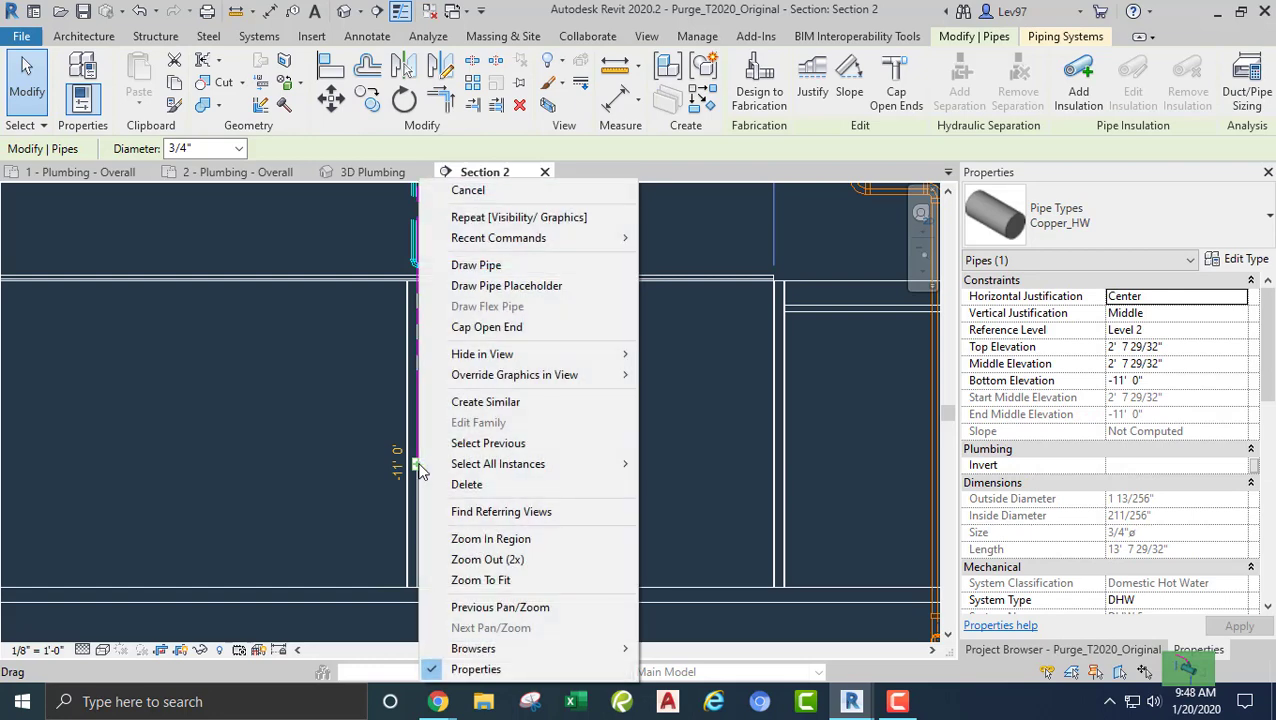
{"action": "left_click", "coordinate": [476, 265]}
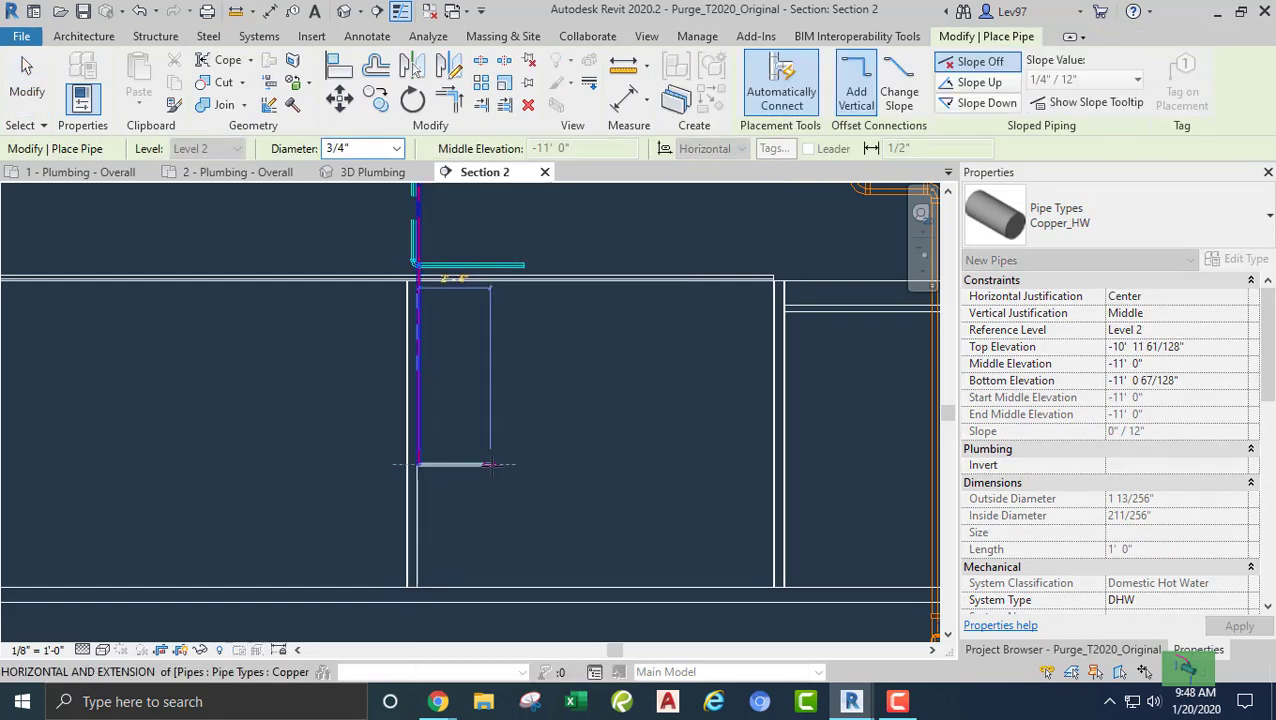
{"action": "left_click", "coordinate": [490, 464]}
{"action": "key", "text": "Escape"}
{"action": "key", "text": "Escape"}
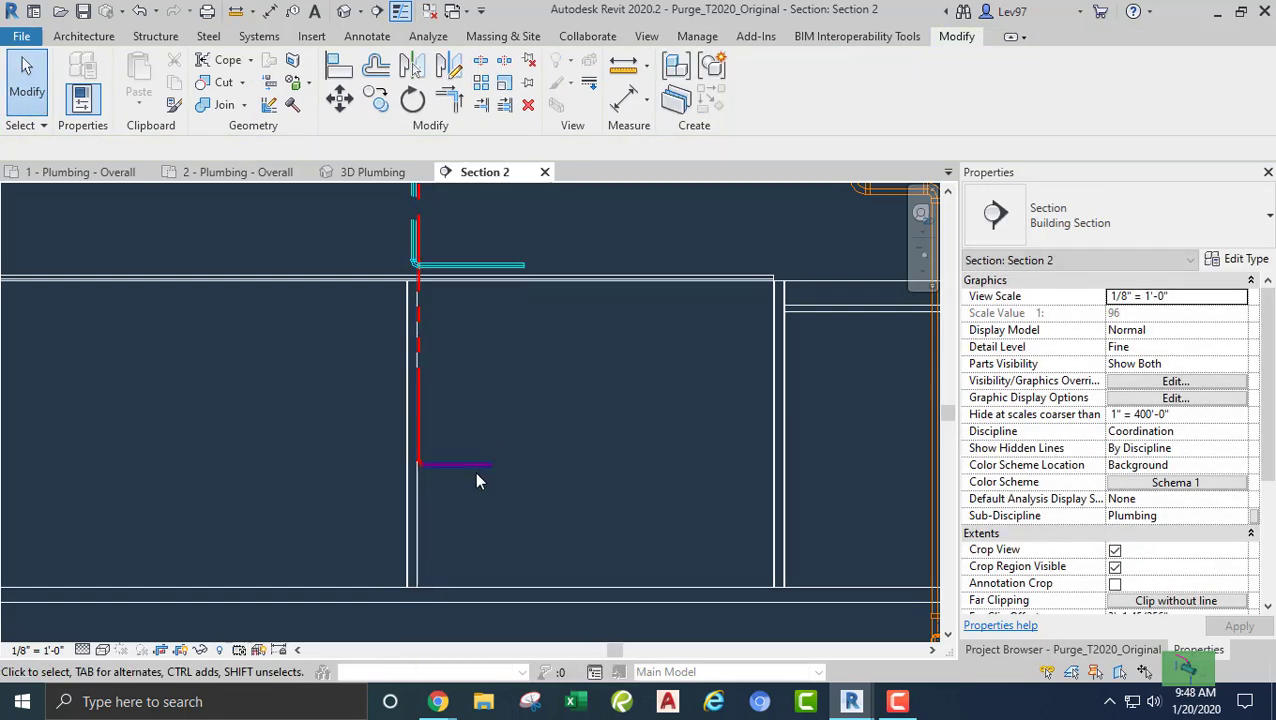
- Set the new lower horizontal hot water pipe's reference level to Level 1 and its middle elevation to 10' 8"
{"action": "left_click", "coordinate": [469, 465]}
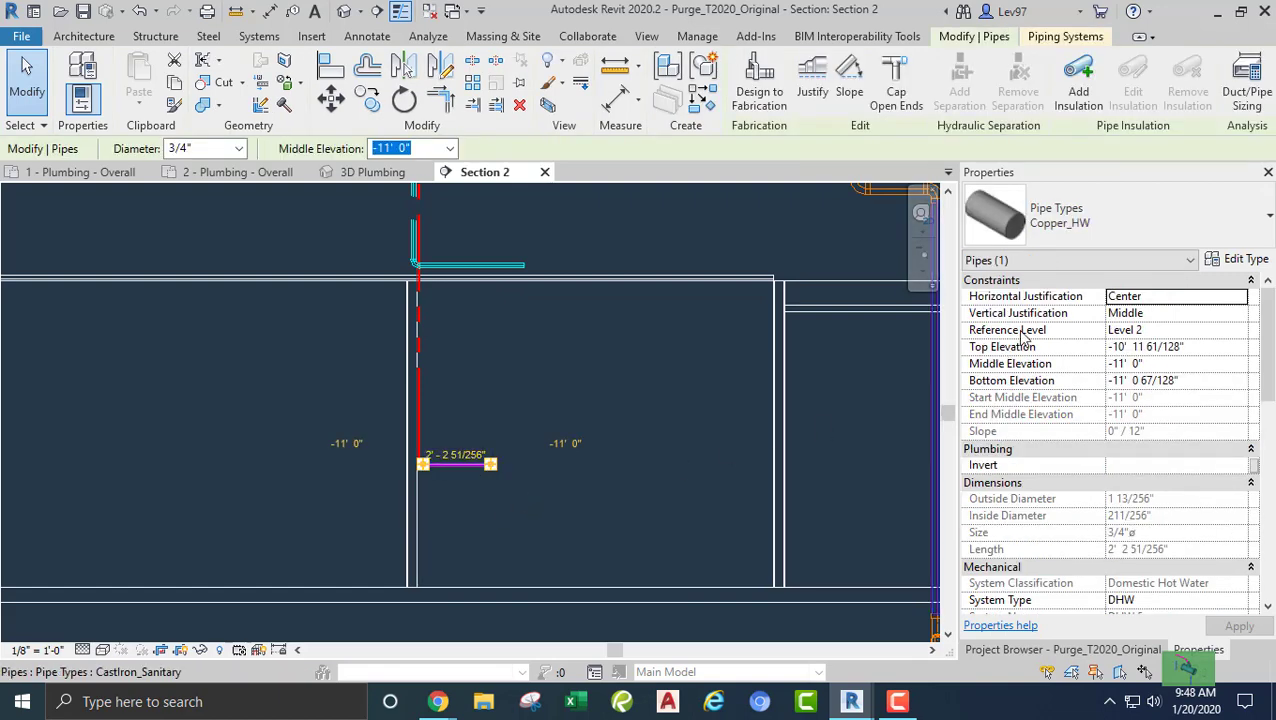
{"action": "left_click", "coordinate": [1196, 331]}
{"action": "left_click", "coordinate": [1240, 331]}
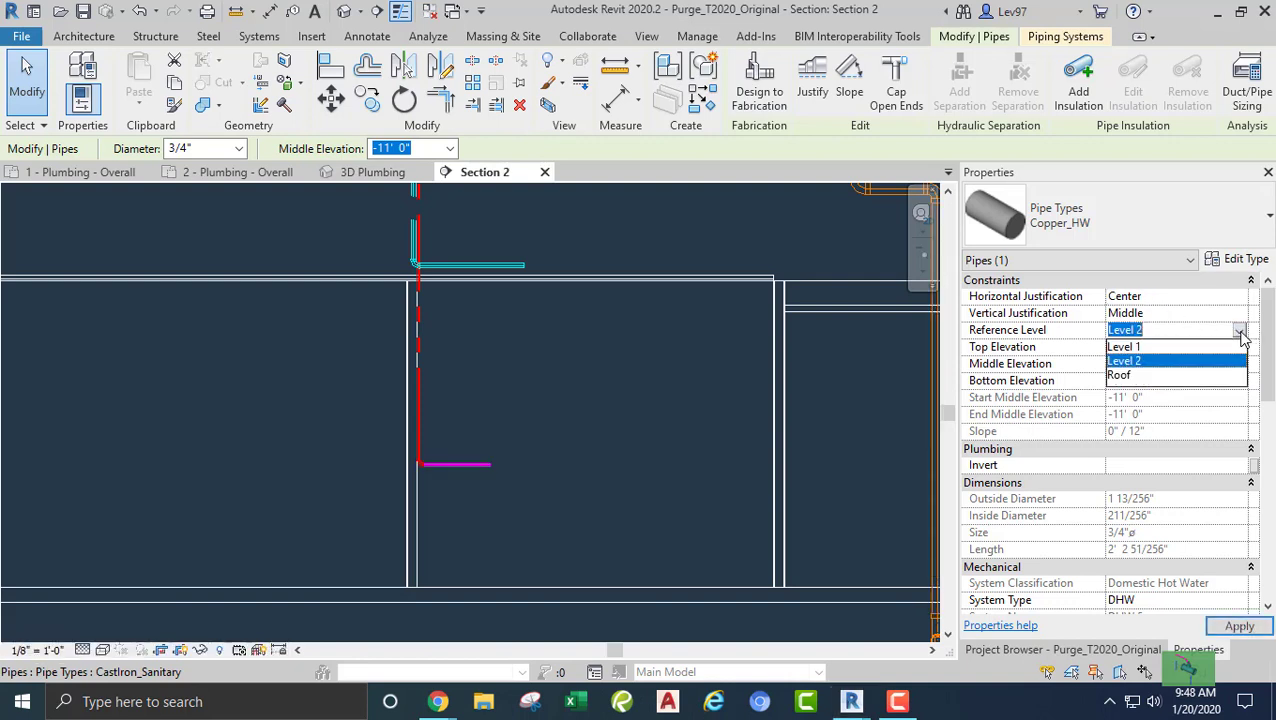
{"action": "left_click", "coordinate": [1124, 347]}
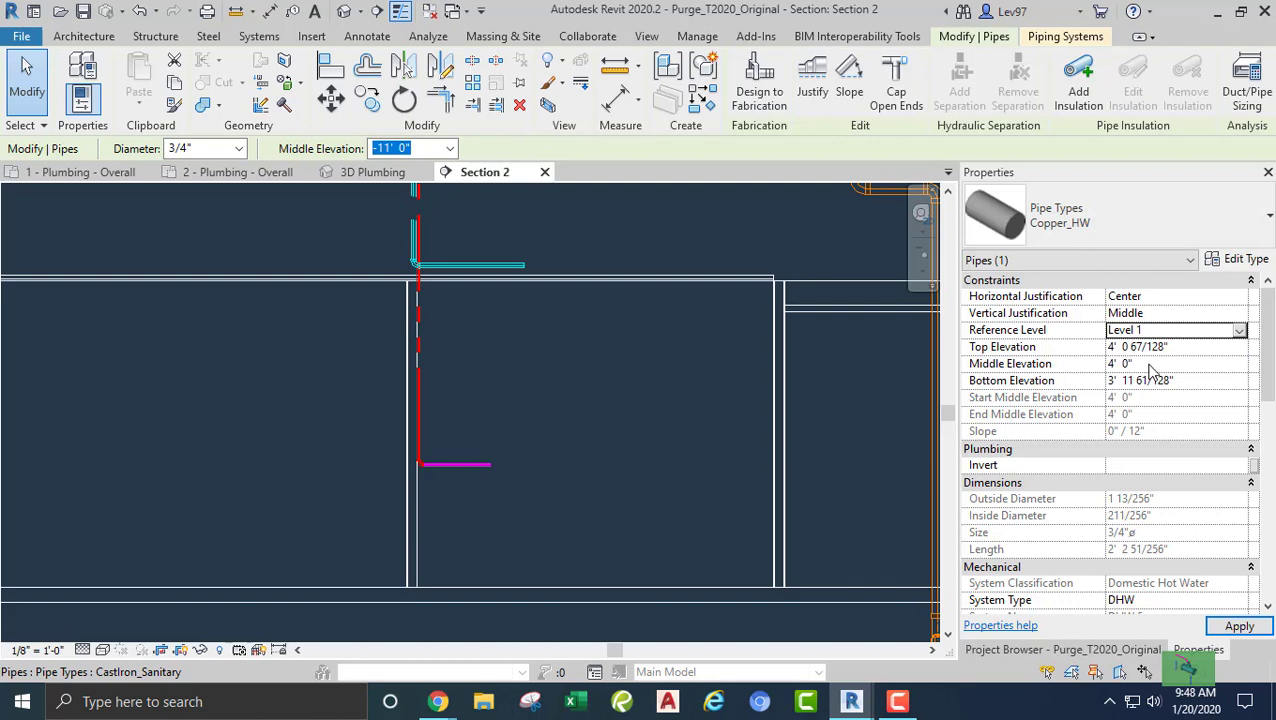
{"action": "left_click", "coordinate": [1150, 367]}
{"action": "type", "text": "1"}
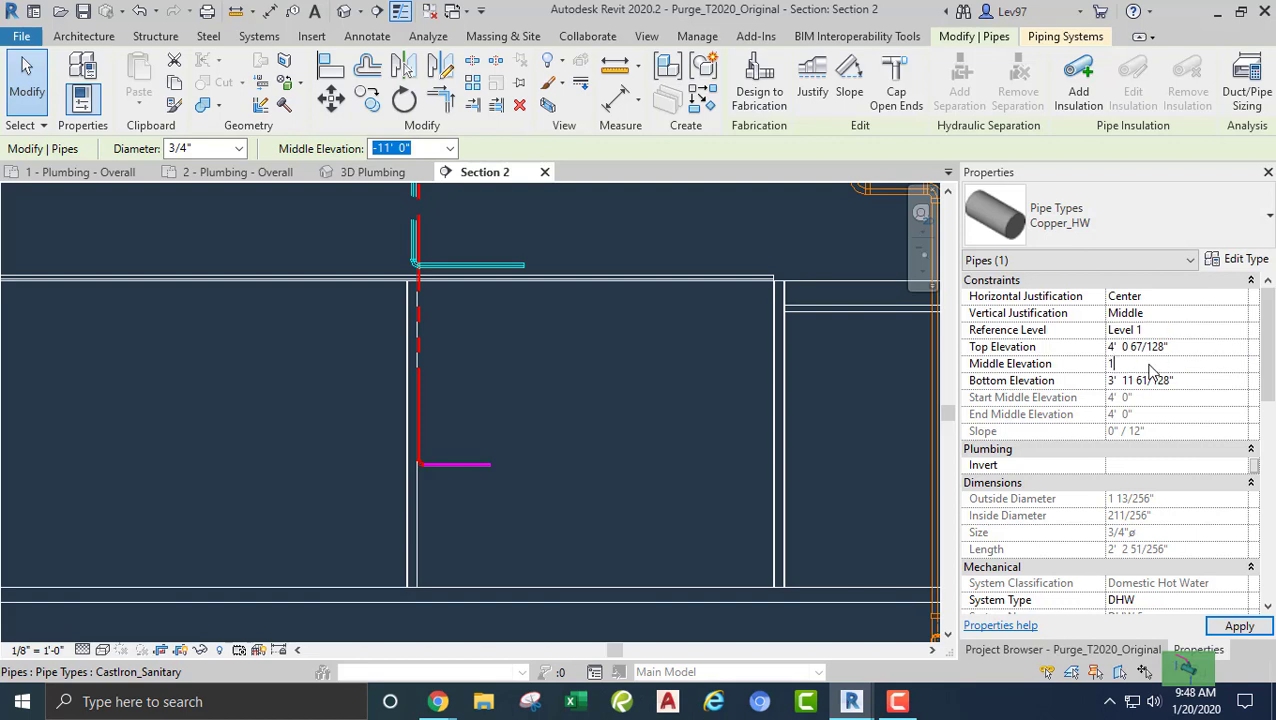
{"action": "type", "text": "0 8"}
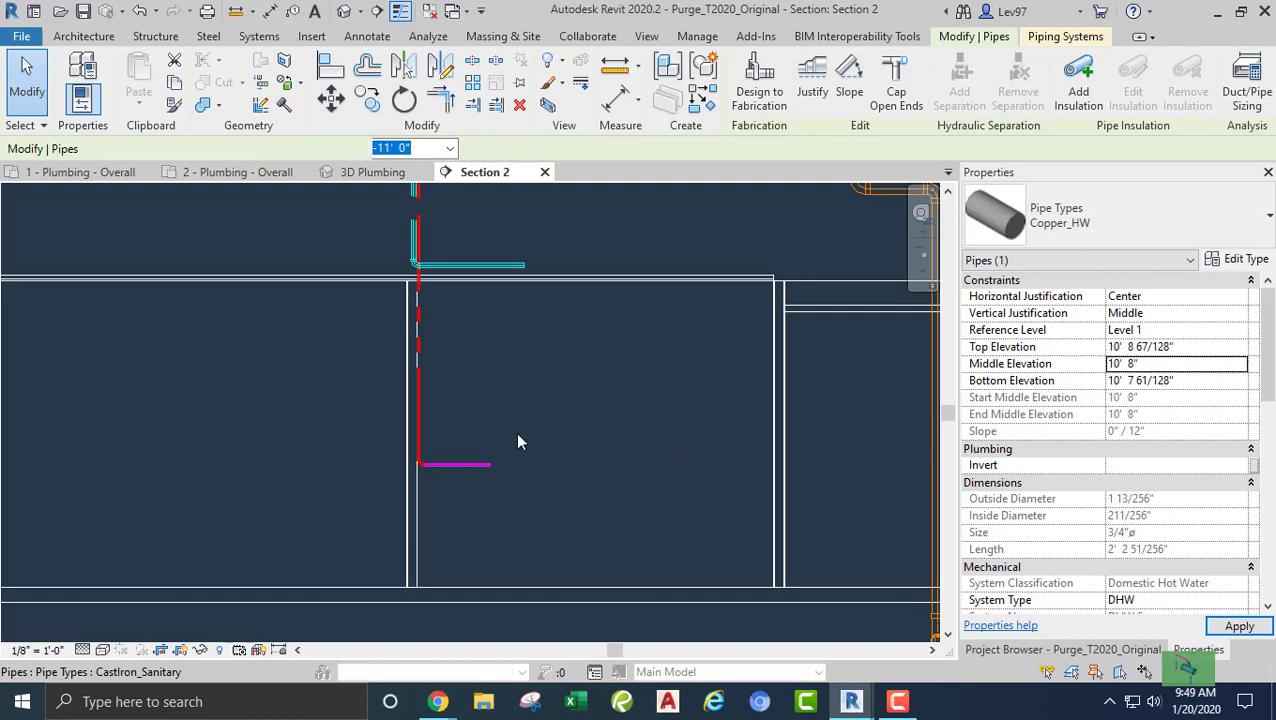
{"action": "left_click", "coordinate": [523, 382]}
{"action": "middle_click_drag", "start_coordinate": [523, 382], "coordinate": [561, 492]}
{"action": "scroll", "coordinate": [483, 350], "scroll_direction": "up", "scroll_amount": 3}
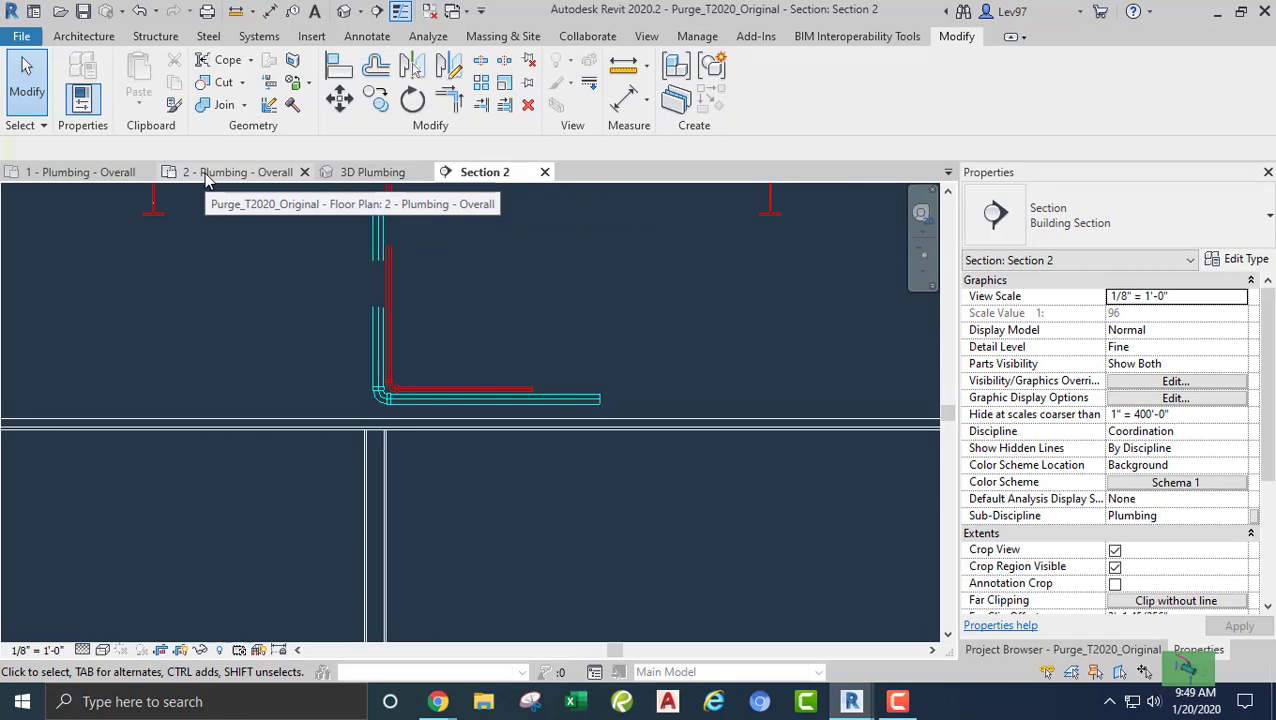
- In the second-floor plumbing plan, try to trim the horizontal hot water pipe and the upper lavatory stub to a corner, and undo it
{"action": "left_click", "coordinate": [206, 178]}
{"action": "middle_click_drag", "start_coordinate": [322, 274], "coordinate": [256, 224]}
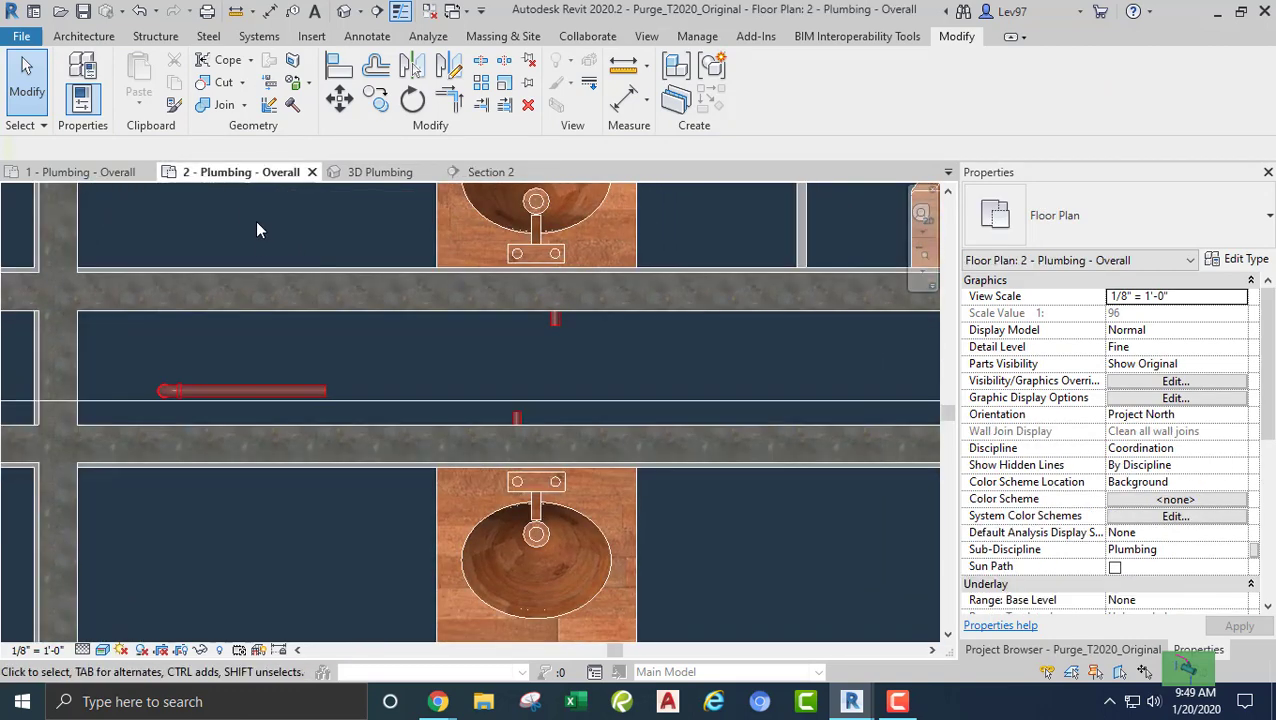
{"action": "middle_click_drag", "start_coordinate": [268, 360], "coordinate": [264, 364]}
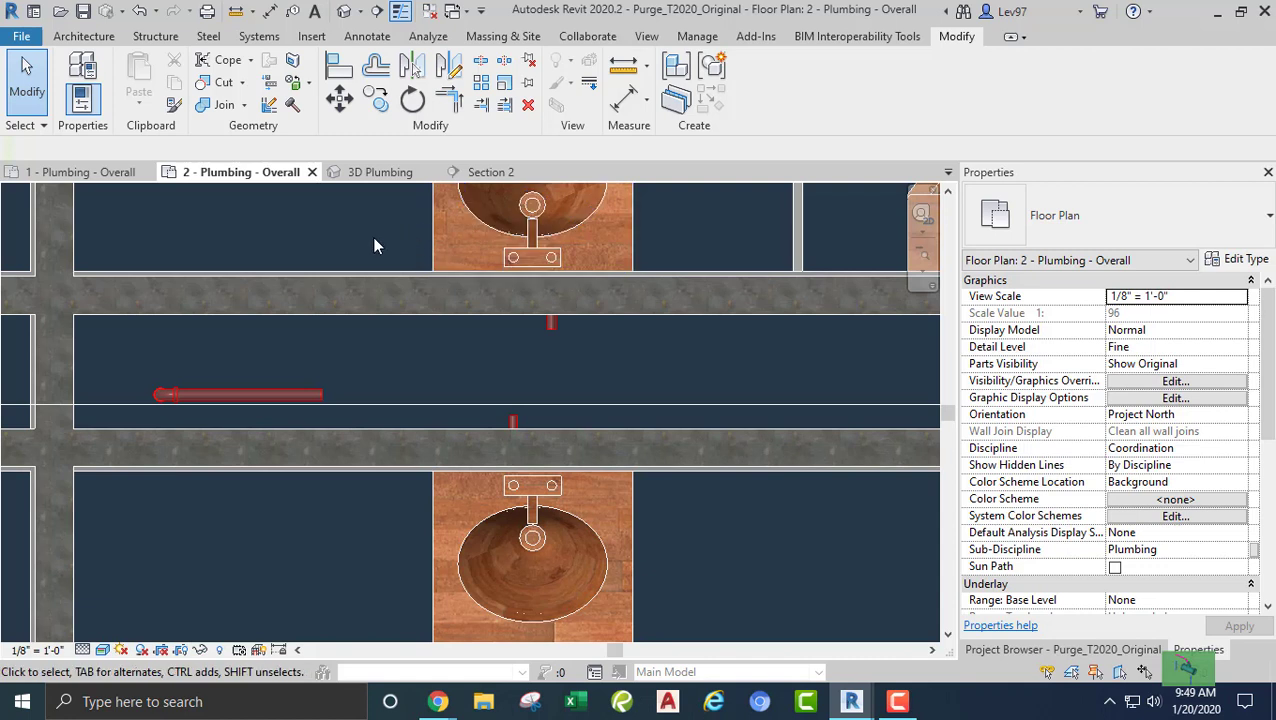
{"action": "left_click", "coordinate": [453, 102]}
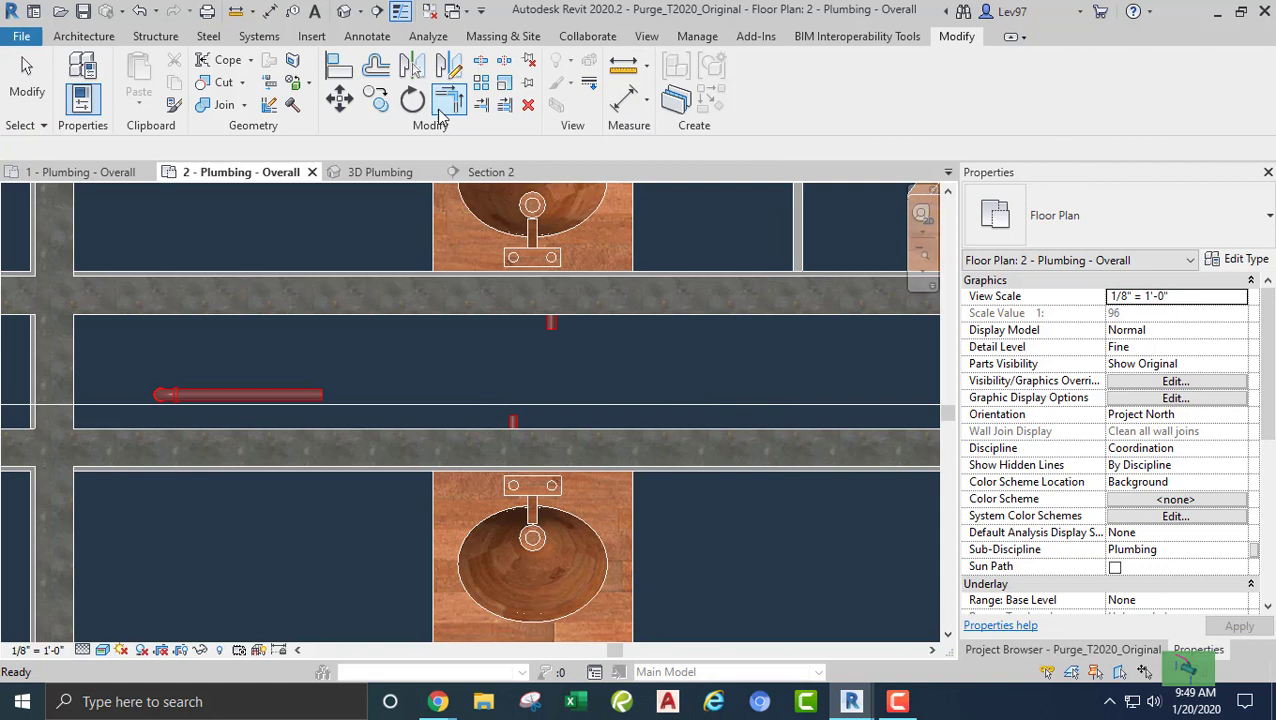
{"action": "left_click", "coordinate": [278, 398]}
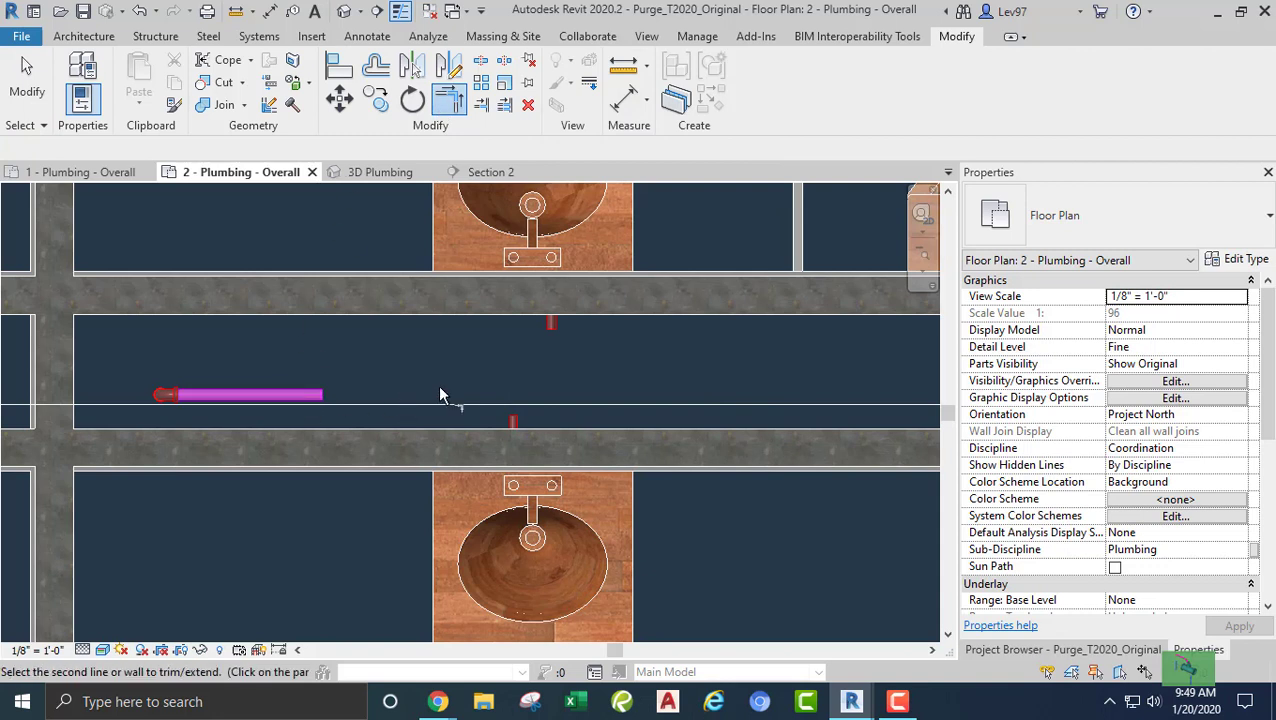
{"action": "left_click", "coordinate": [555, 328]}
{"action": "middle_click_drag", "start_coordinate": [603, 347], "coordinate": [654, 350]}
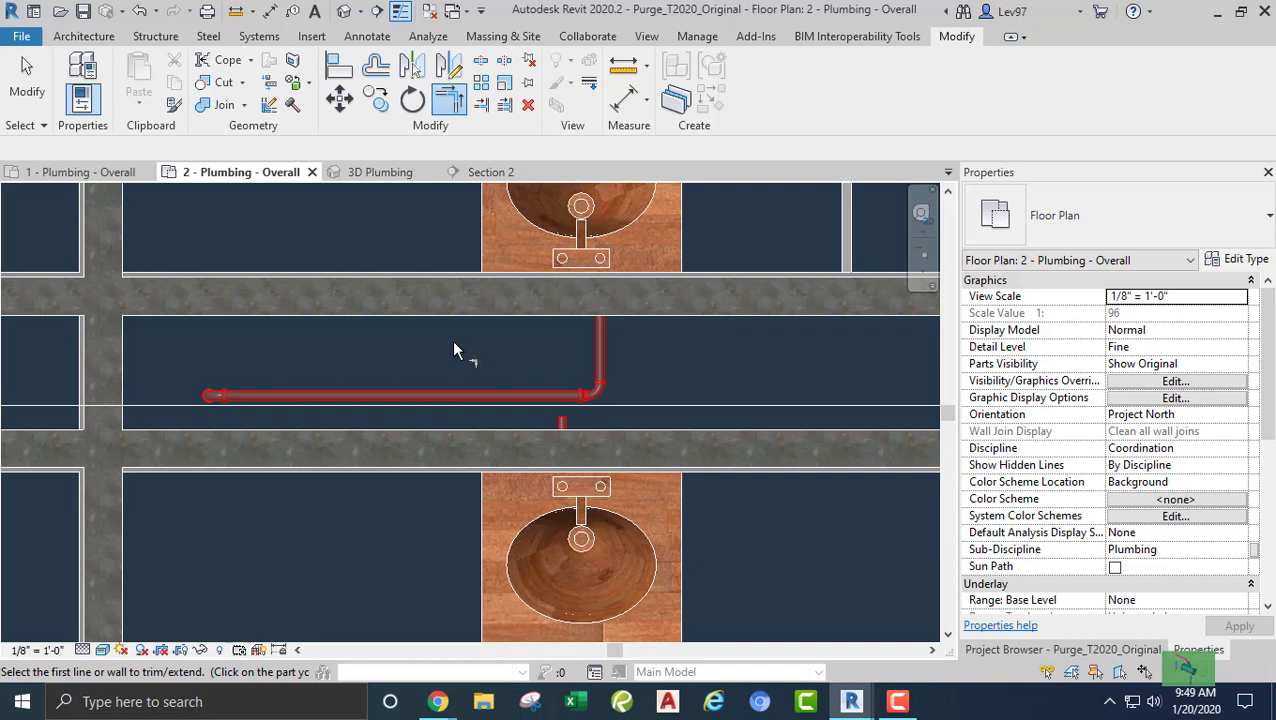
{"action": "left_click", "coordinate": [139, 11]}
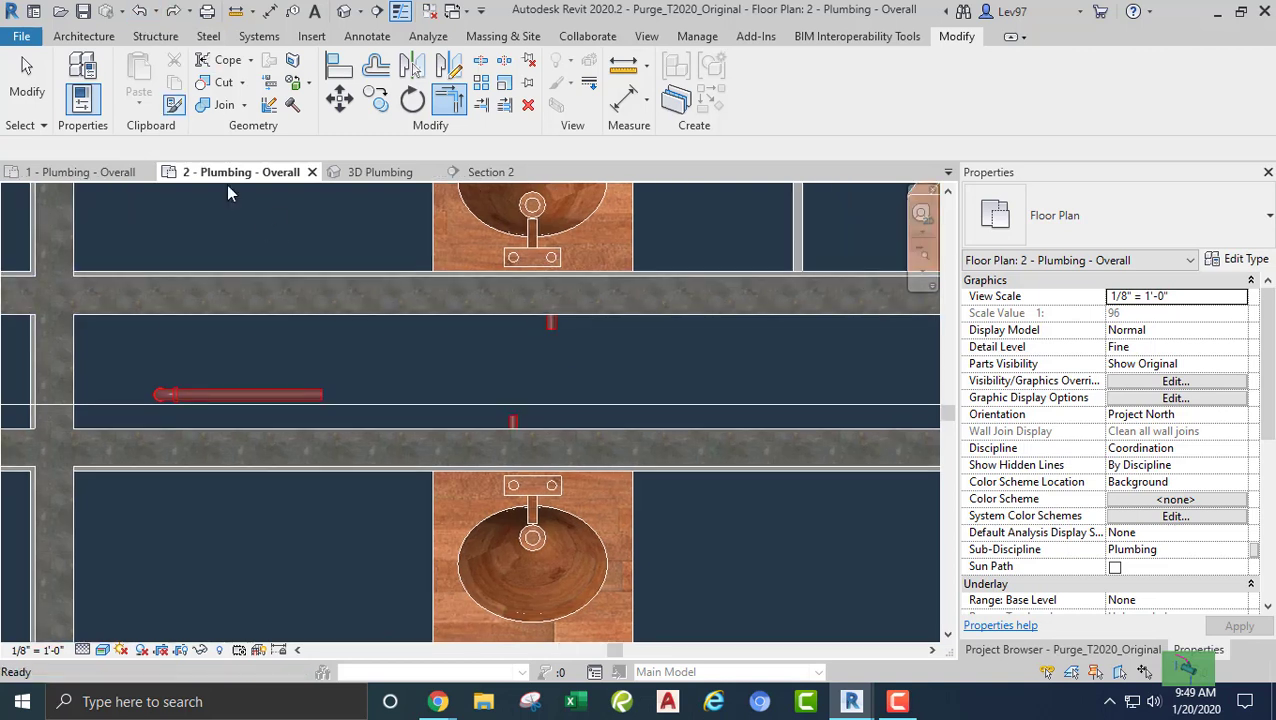
{"action": "left_click", "coordinate": [272, 390]}
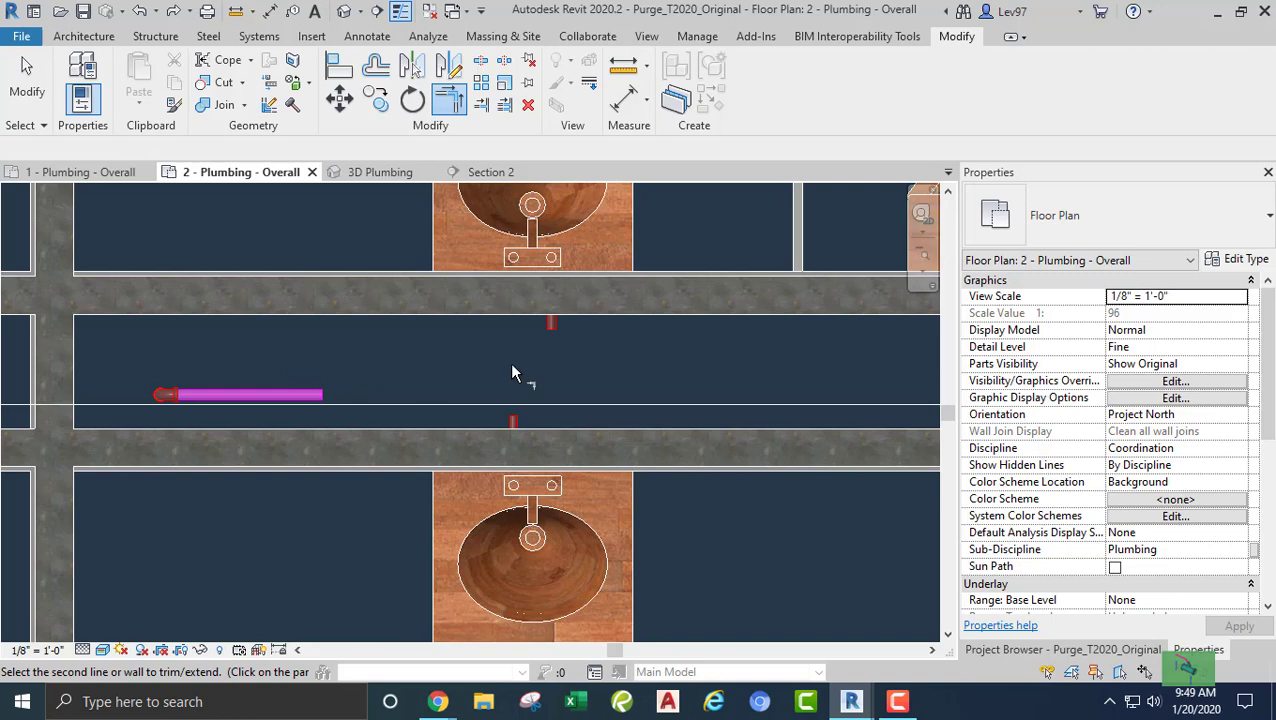
{"action": "key", "text": "Escape"}
{"action": "key", "text": "Escape"}
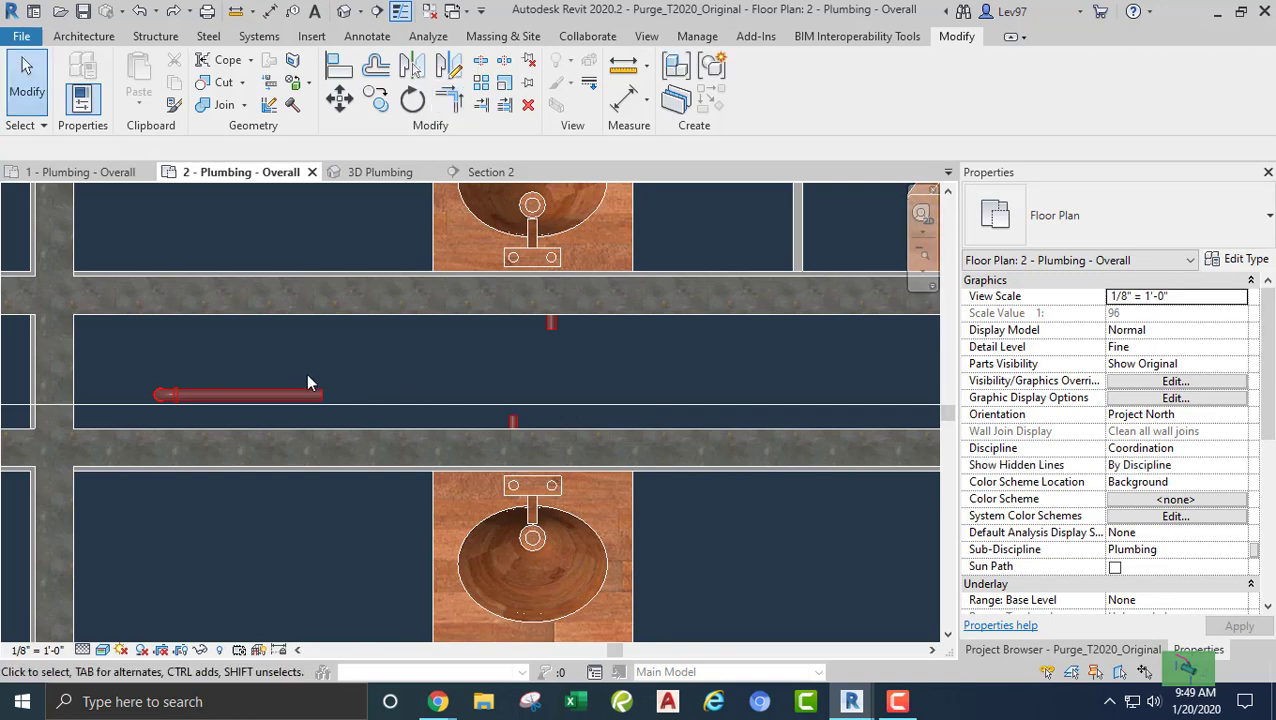
- Set the middle elevation of the horizontal 3/4" hot water pipe in the chase to 1' 0"
{"action": "left_click", "coordinate": [311, 390]}
{"action": "left_click", "coordinate": [398, 148]}
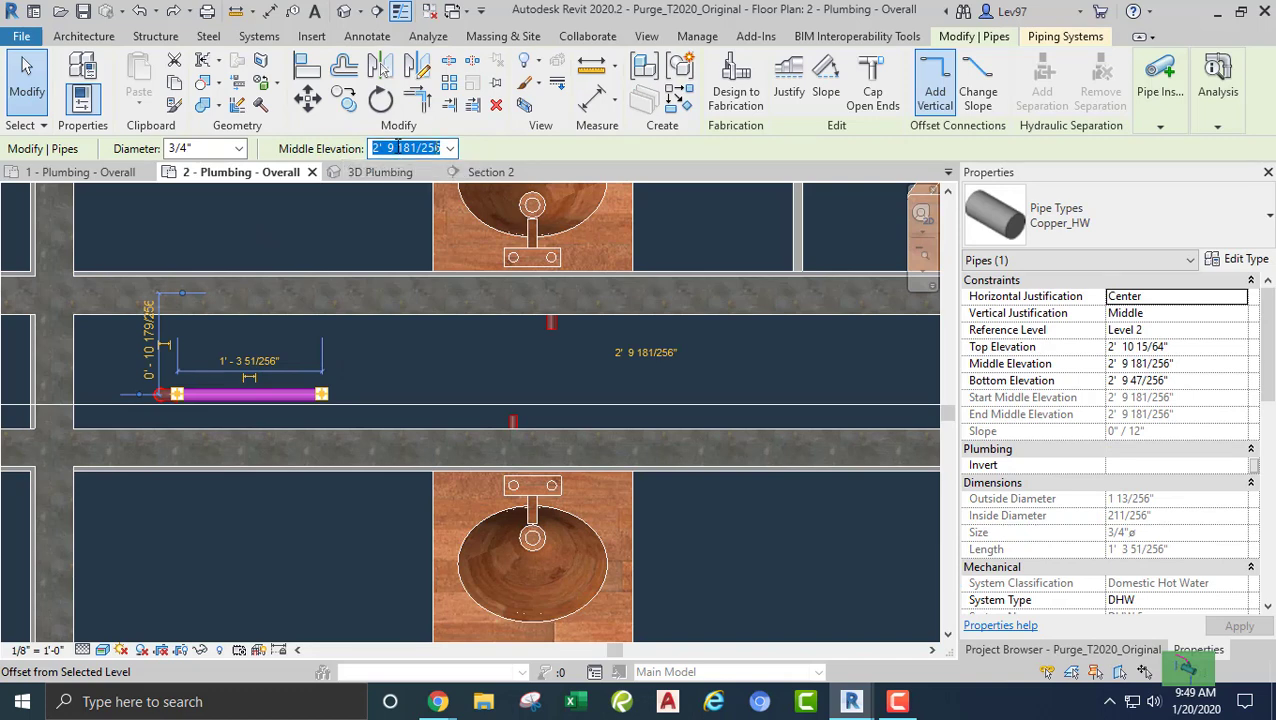
{"action": "type", "text": "1"}
{"action": "key", "text": "Return"}
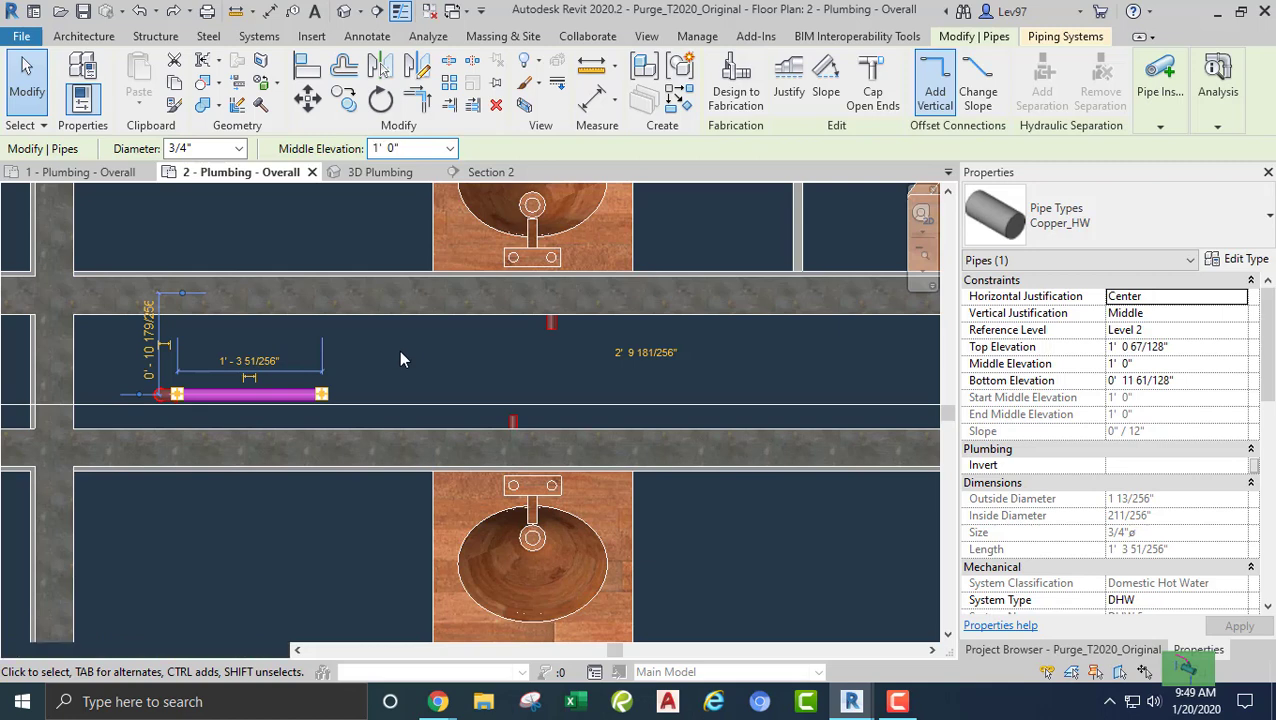
{"action": "left_click", "coordinate": [399, 350]}
{"action": "middle_click_drag", "start_coordinate": [399, 358], "coordinate": [553, 368]}
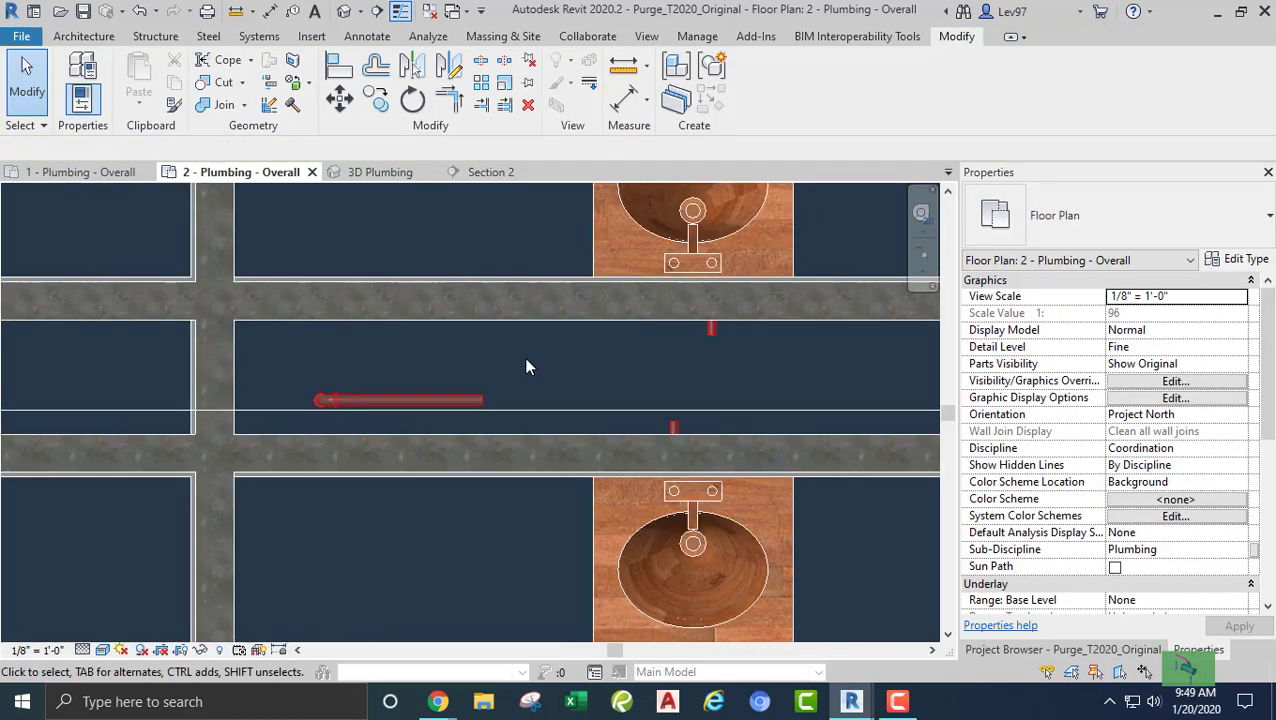
{"action": "scroll", "coordinate": [535, 368], "scroll_direction": "down", "scroll_amount": 3}
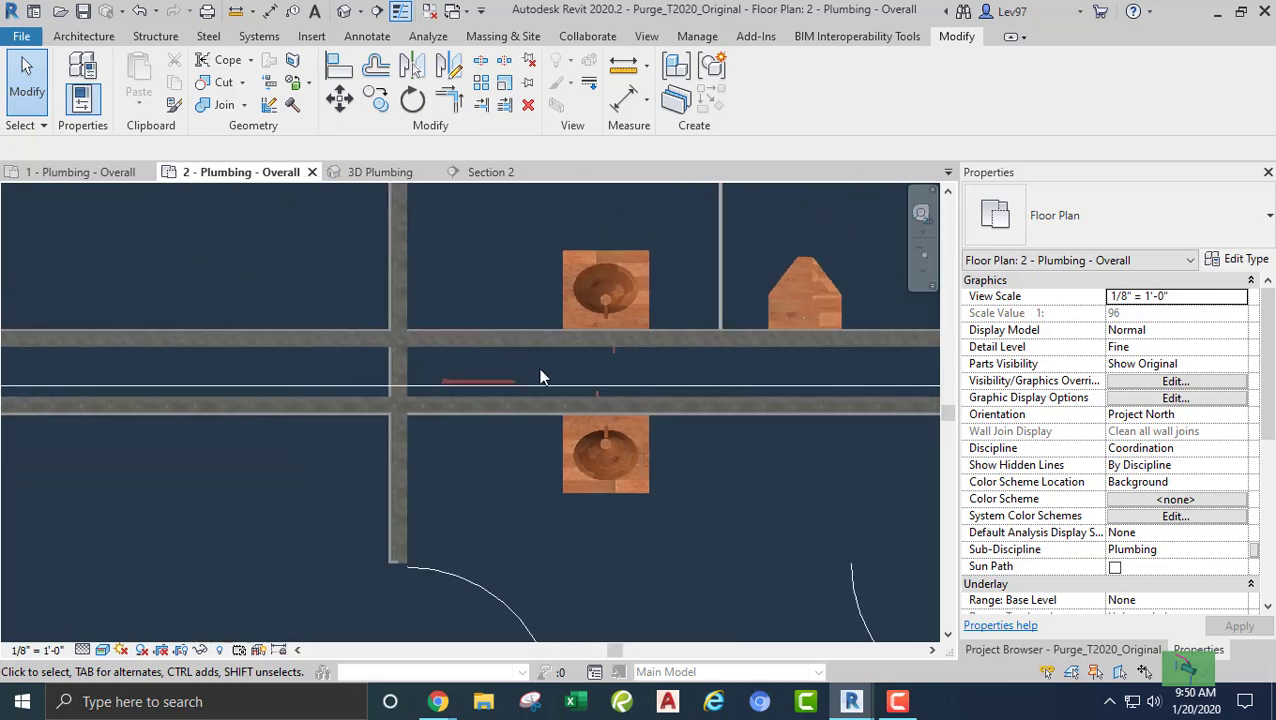
{"action": "left_click", "coordinate": [508, 282]}
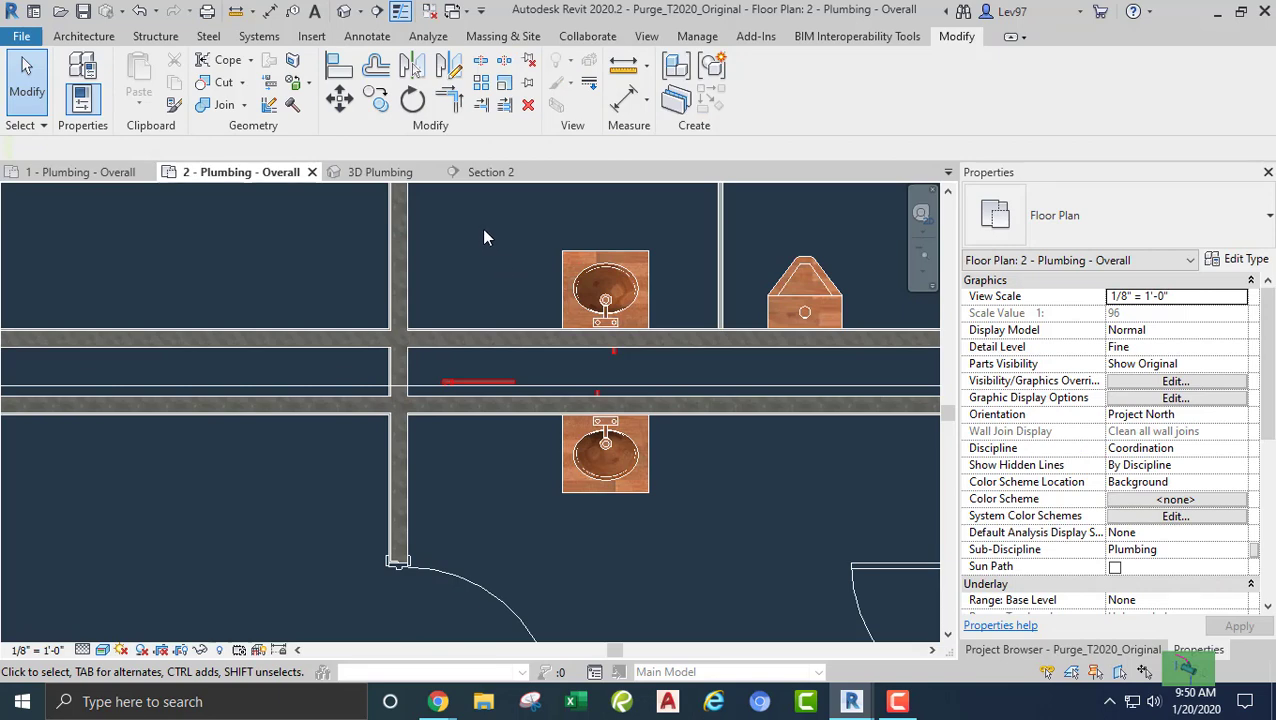
- In Section 2, try raising the upper horizontal hot water pipe to a 1' 6" middle elevation, and undo the move
{"action": "left_click", "coordinate": [485, 176]}
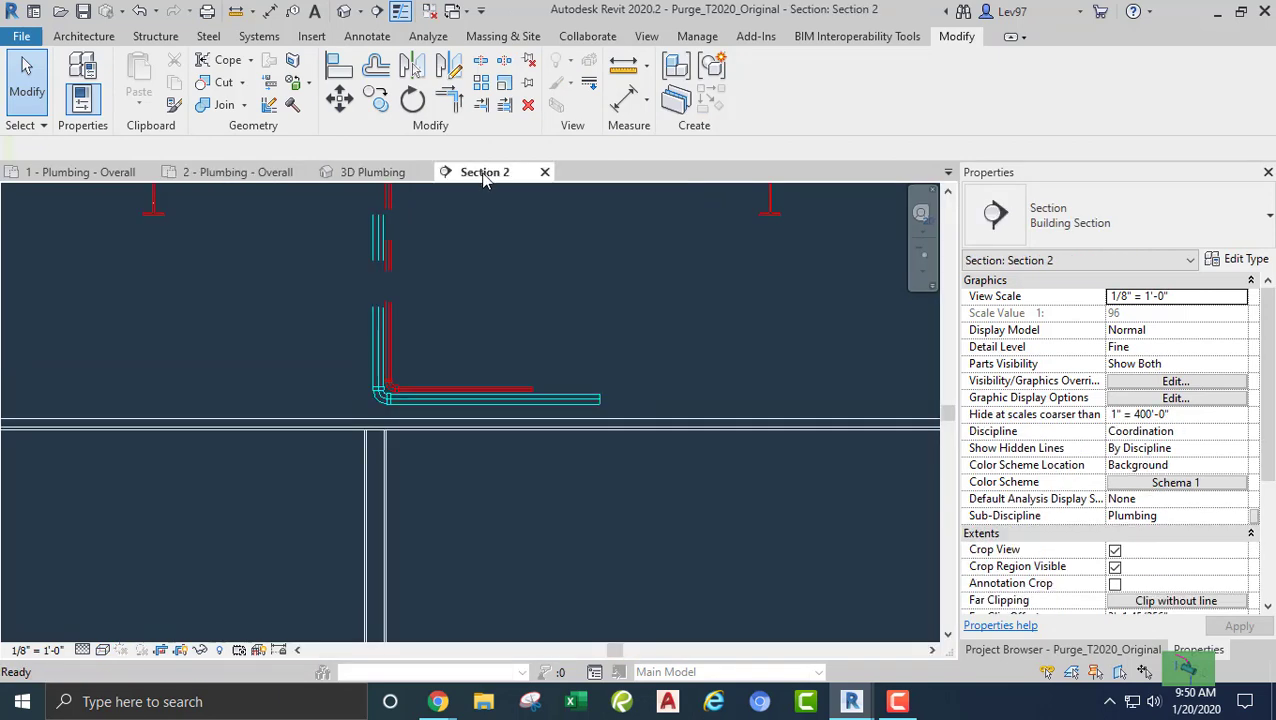
{"action": "scroll", "coordinate": [509, 330], "scroll_direction": "up", "scroll_amount": 2}
{"action": "middle_click_drag", "start_coordinate": [504, 299], "coordinate": [504, 454]}
{"action": "scroll", "coordinate": [498, 380], "scroll_direction": "up", "scroll_amount": 2}
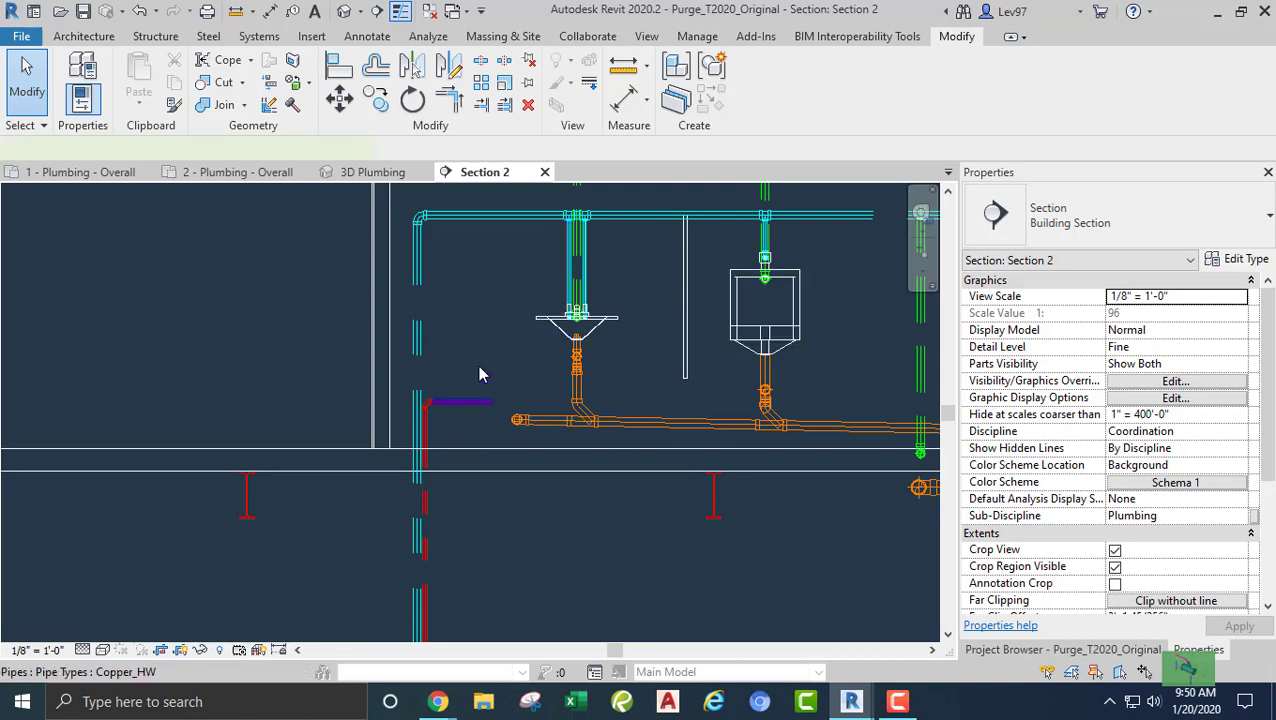
{"action": "left_click_drag", "start_coordinate": [477, 409], "coordinate": [515, 390]}
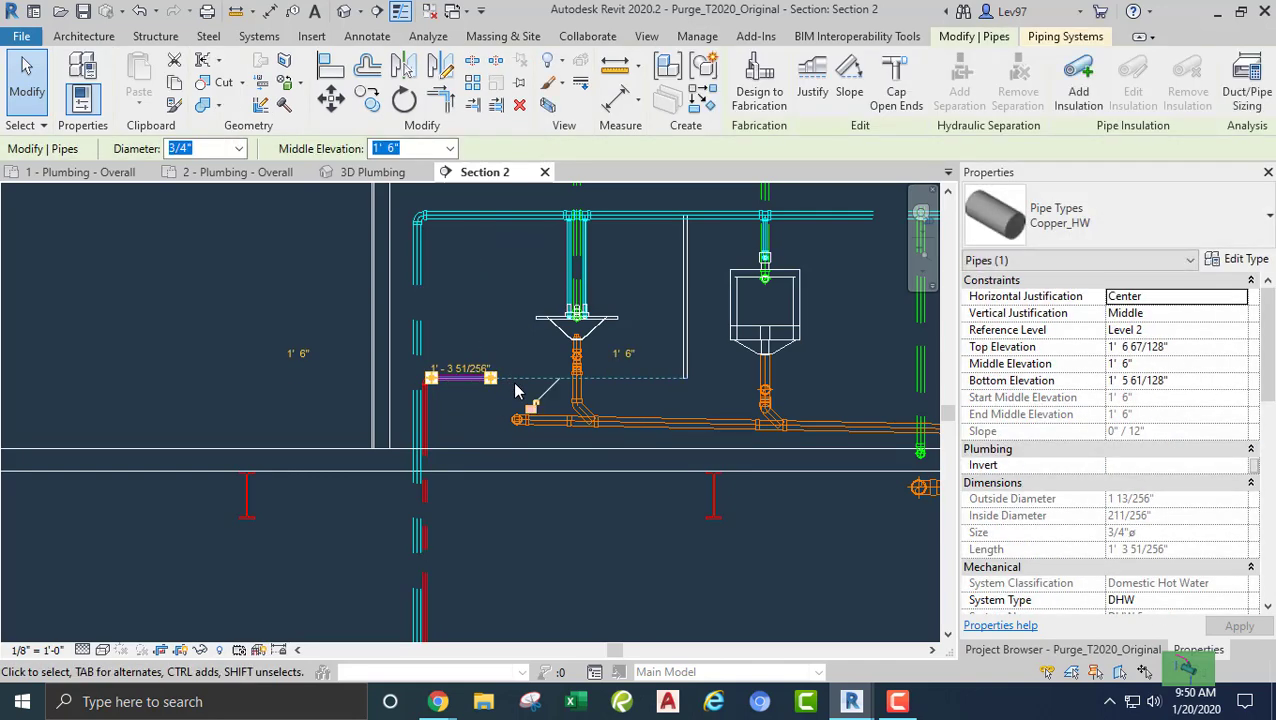
{"action": "left_click", "coordinate": [515, 385]}
{"action": "left_click", "coordinate": [142, 10]}
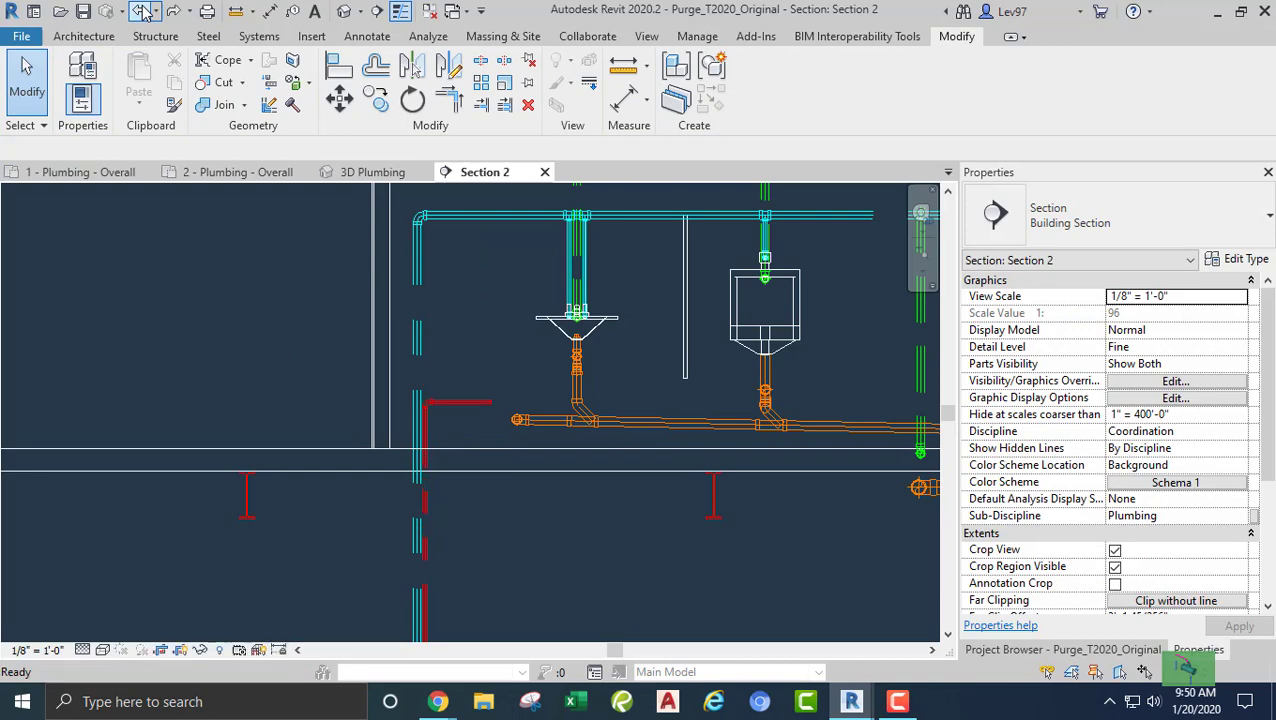
- In the second-floor plumbing plan, trim the horizontal hot water pipe and the upper lavatory's hot water stub to a corner
{"action": "left_click", "coordinate": [238, 172]}
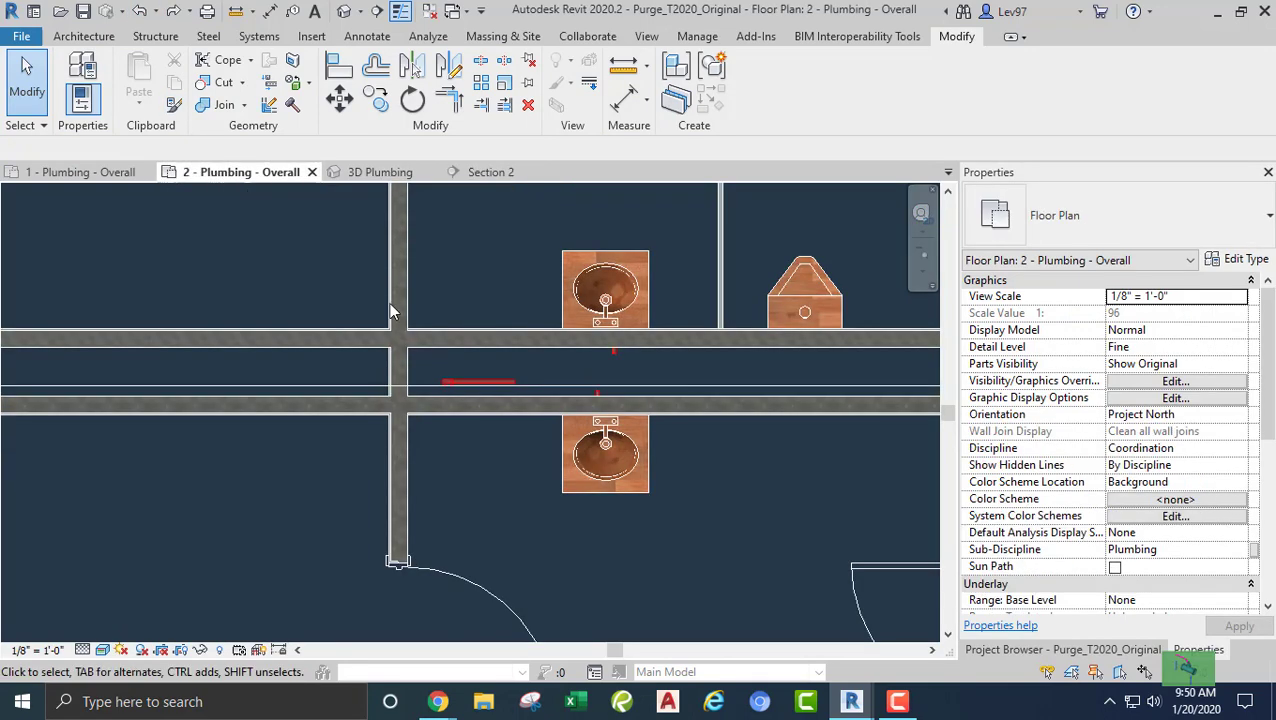
{"action": "scroll", "coordinate": [492, 261], "scroll_direction": "up", "scroll_amount": 4}
{"action": "middle_click_drag", "start_coordinate": [497, 319], "coordinate": [459, 312]}
{"action": "left_click", "coordinate": [449, 98]}
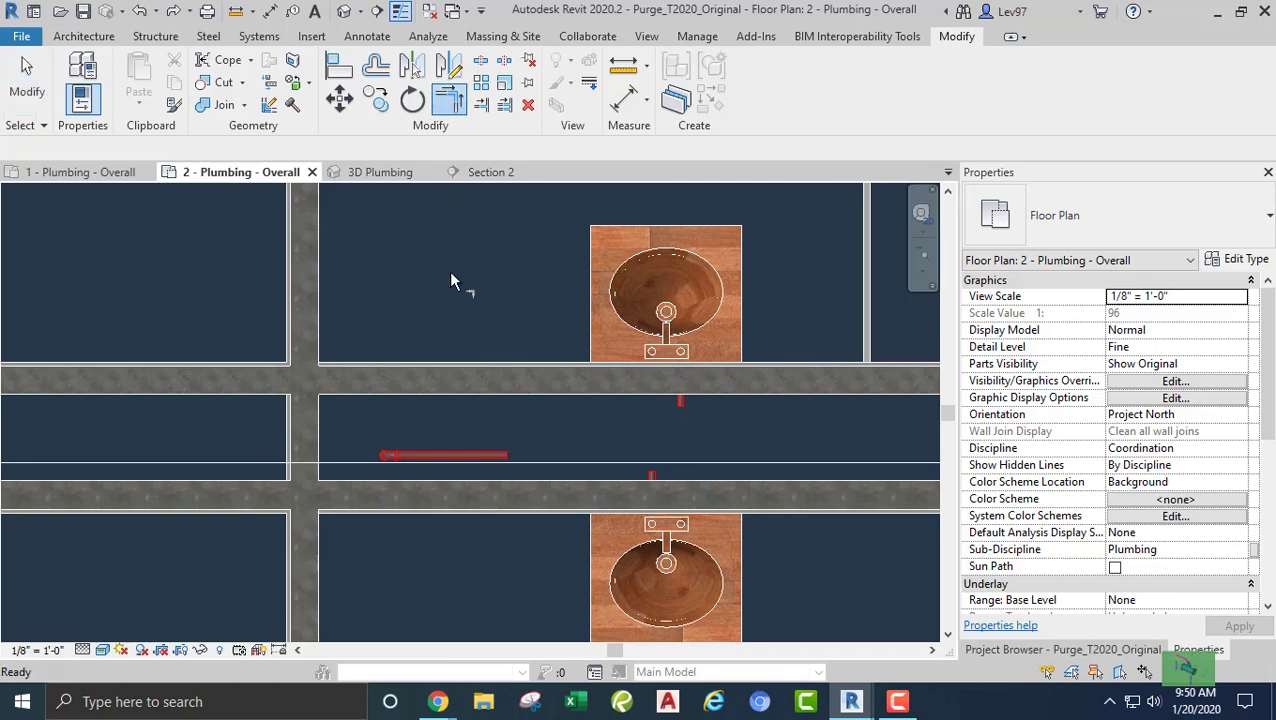
{"action": "left_click", "coordinate": [478, 456]}
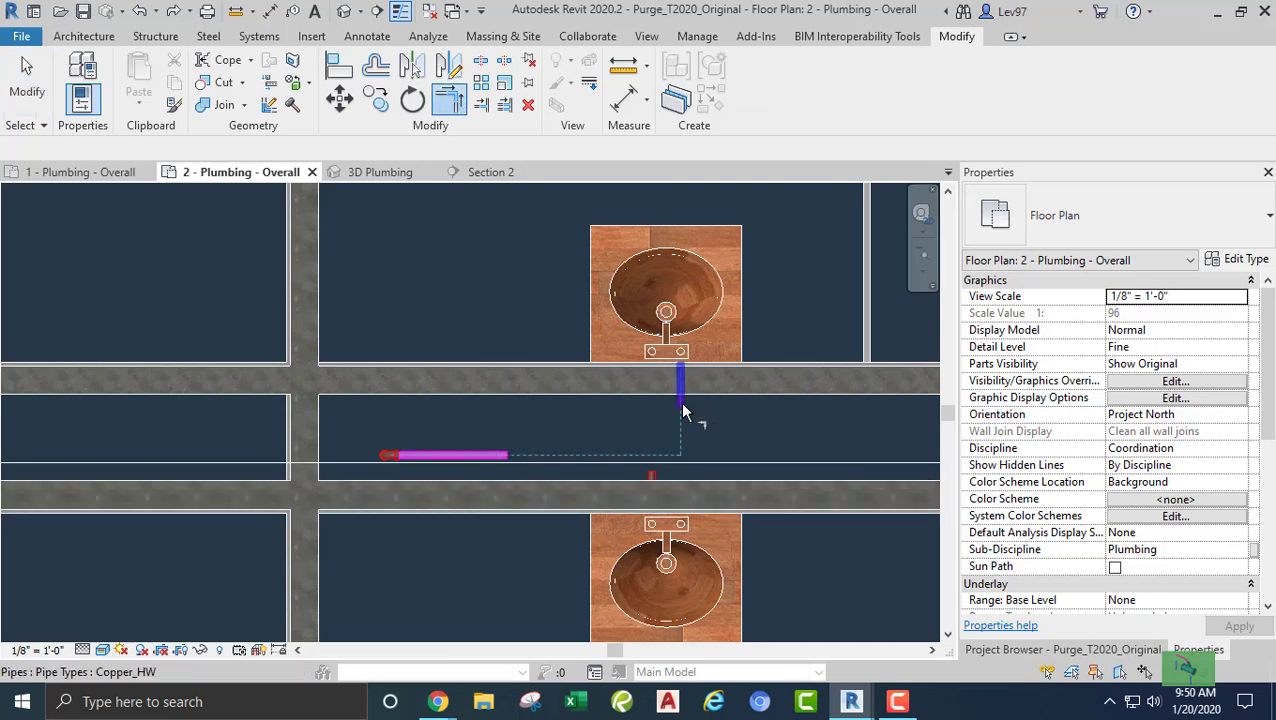
{"action": "left_click", "coordinate": [613, 436]}
{"action": "key", "text": "Escape"}
{"action": "middle_click_drag", "start_coordinate": [617, 425], "coordinate": [530, 366]}
{"action": "scroll", "coordinate": [540, 374], "scroll_direction": "up", "scroll_amount": 2}
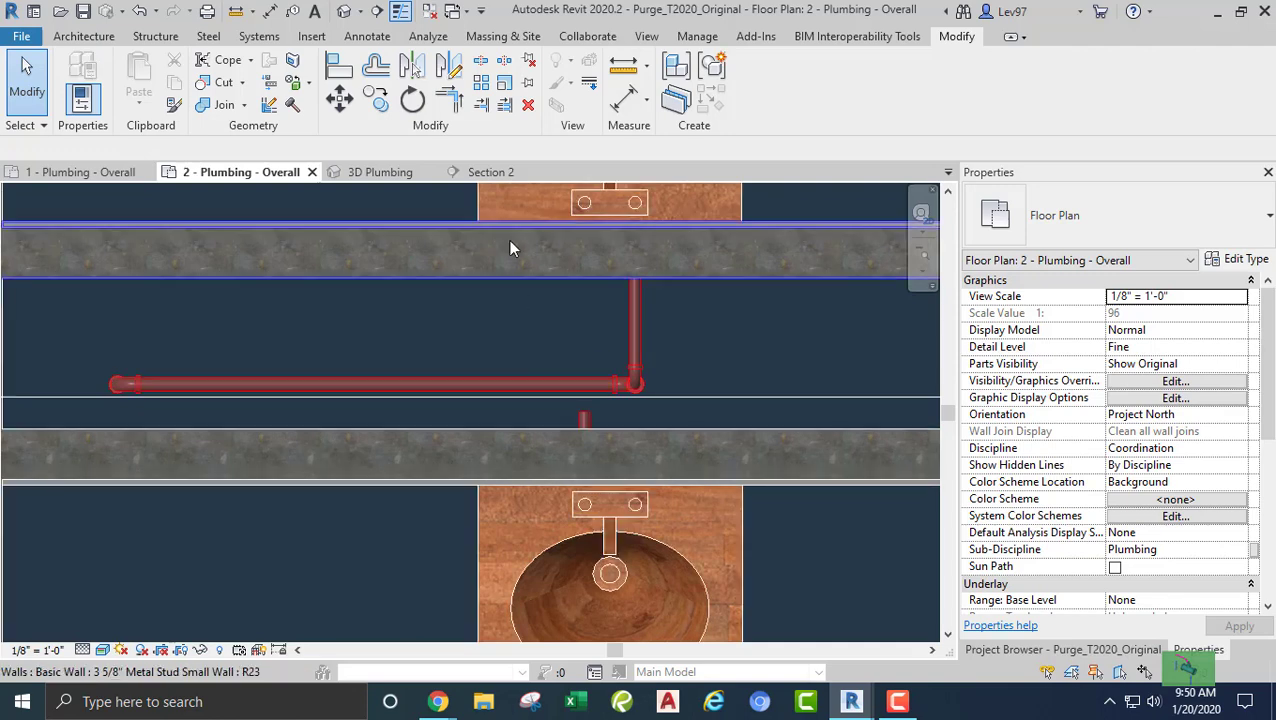
- Extend the lower lavatory's hot water stub to the horizontal hot water pipe in the chase with Trim/Extend Single Element
{"action": "left_click", "coordinate": [481, 104]}
{"action": "left_click", "coordinate": [545, 382]}
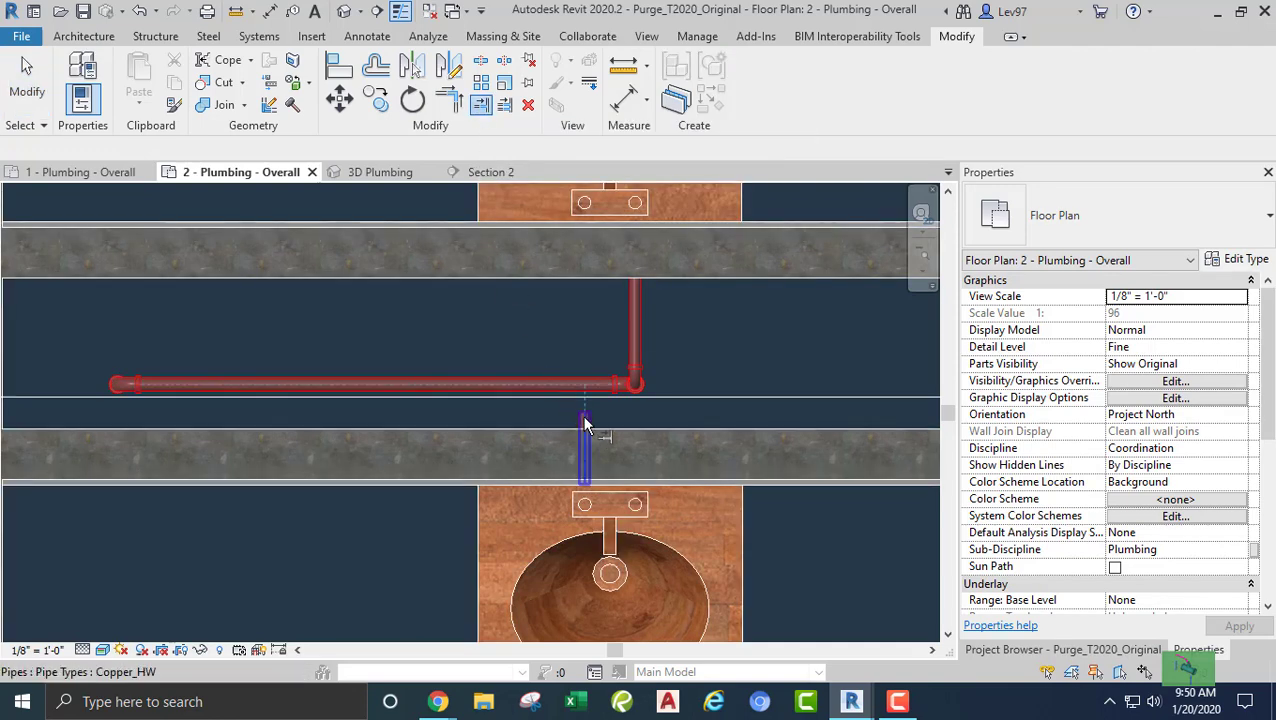
{"action": "left_click", "coordinate": [574, 392]}
{"action": "key", "text": "Escape"}
{"action": "scroll", "coordinate": [466, 303], "scroll_direction": "down", "scroll_amount": 2}
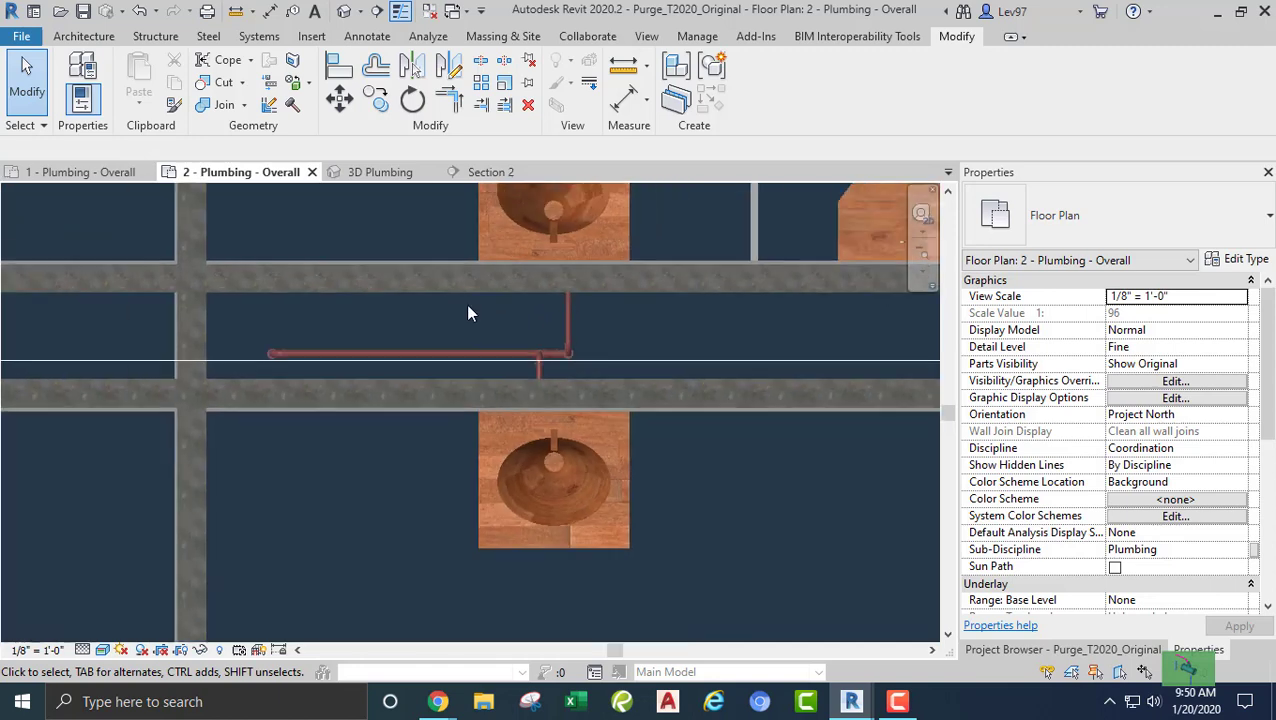
{"action": "middle_click_drag", "start_coordinate": [466, 303], "coordinate": [580, 348]}
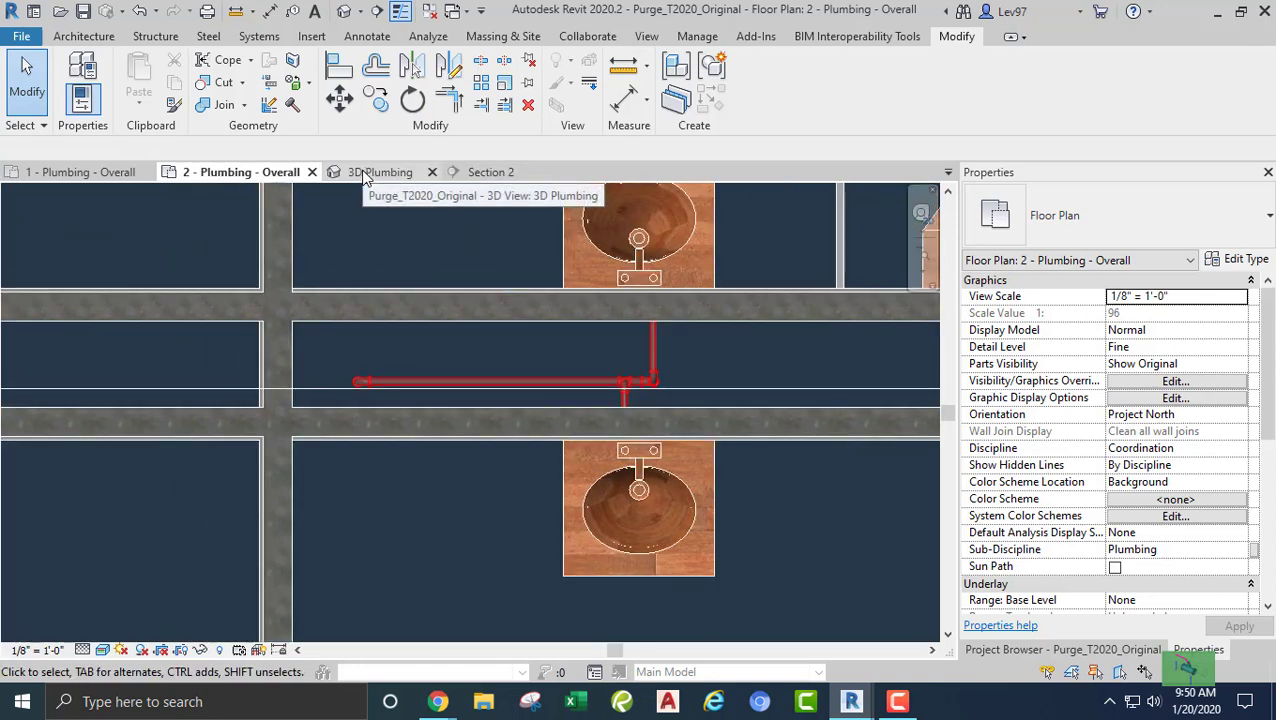
- Inspect the horizontal hot water pipe and its connections to both second-floor lavatories in the 3D Plumbing view
{"action": "left_click", "coordinate": [360, 172]}
{"action": "scroll", "coordinate": [447, 478], "scroll_direction": "down", "scroll_amount": 3}
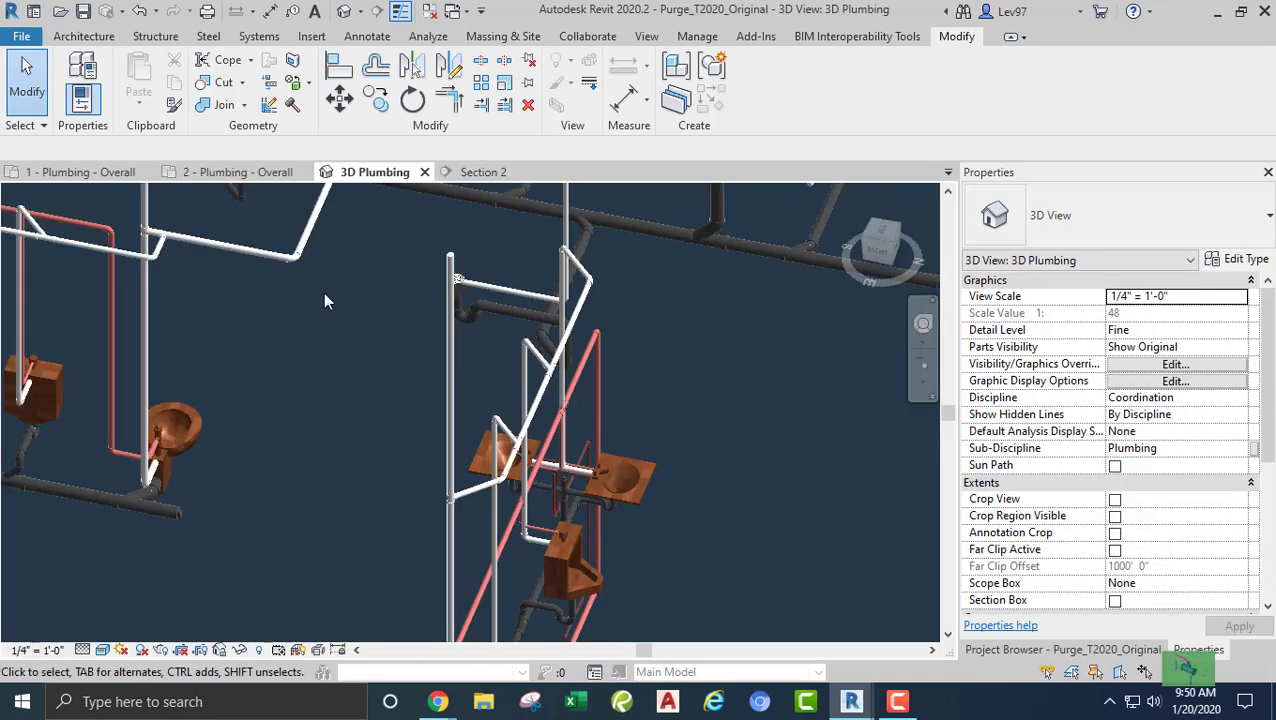
{"action": "left_click", "coordinate": [200, 172]}
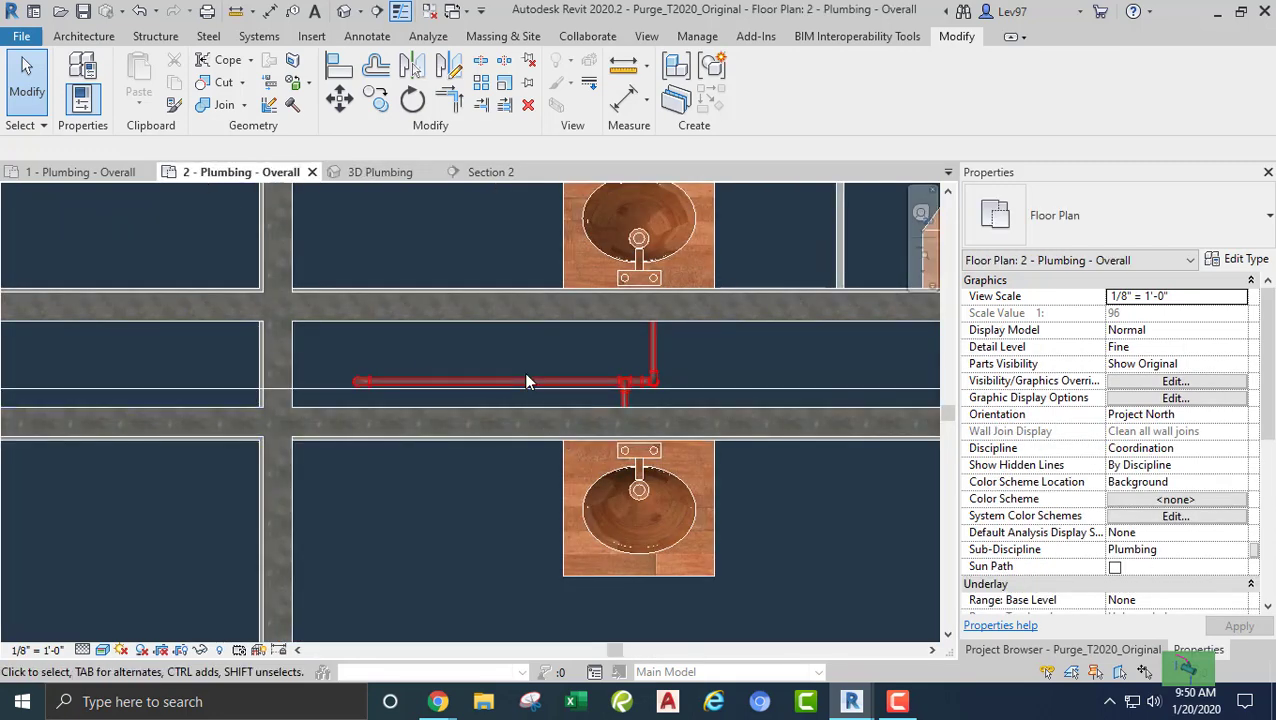
{"action": "left_click", "coordinate": [525, 381]}
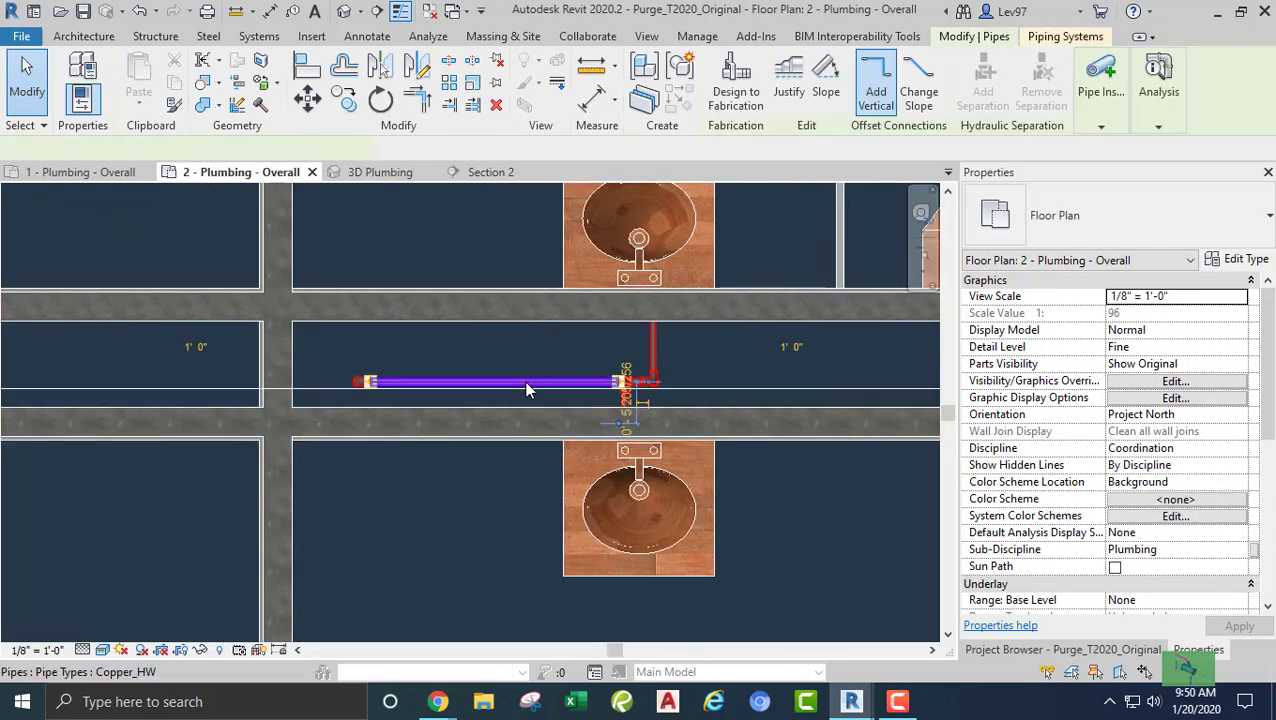
{"action": "left_click", "coordinate": [372, 172]}
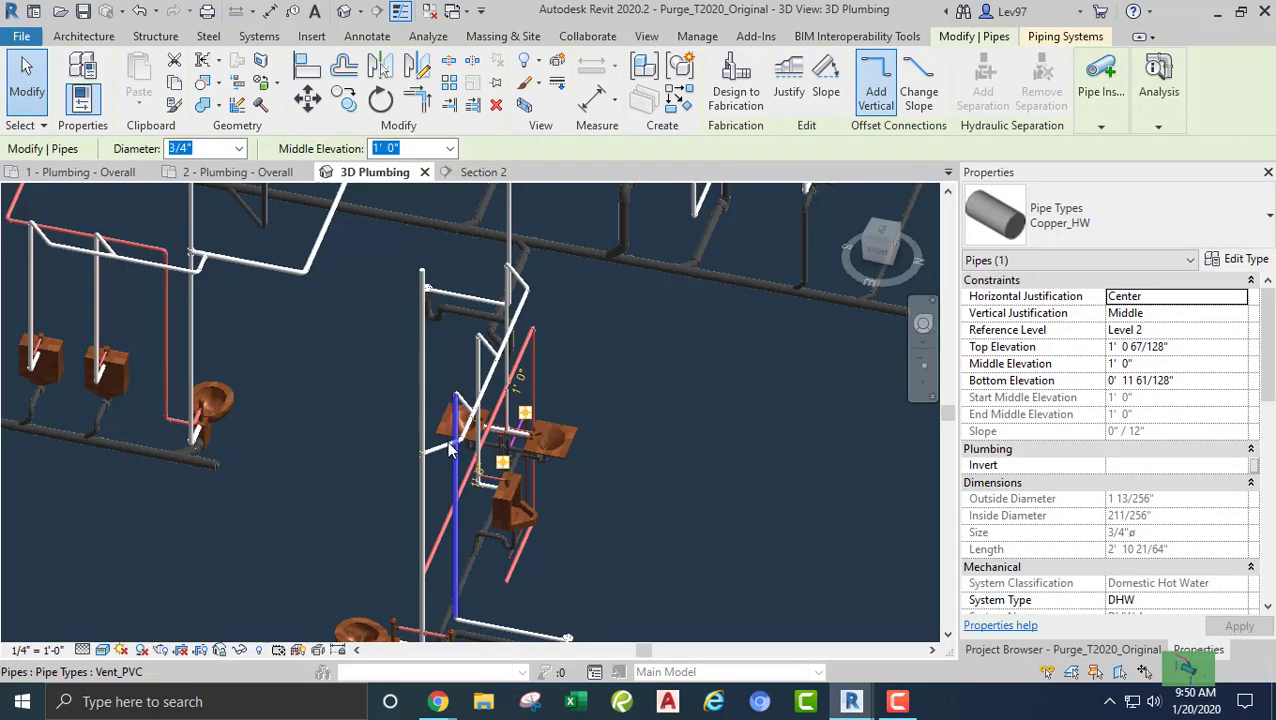
{"action": "scroll", "coordinate": [450, 450], "scroll_direction": "down", "scroll_amount": 2}
{"action": "middle_click_drag", "start_coordinate": [485, 465], "coordinate": [704, 412], "text": "shift"}
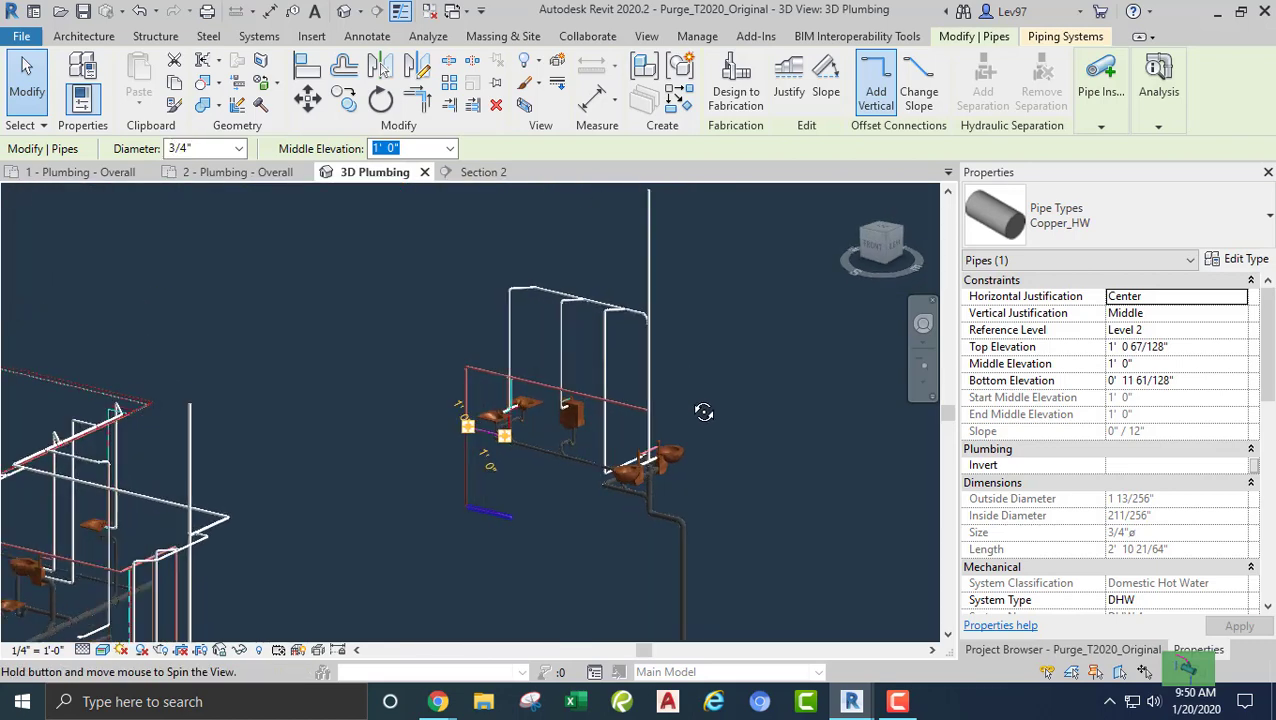
{"action": "scroll", "coordinate": [575, 480], "scroll_direction": "up", "scroll_amount": 5}
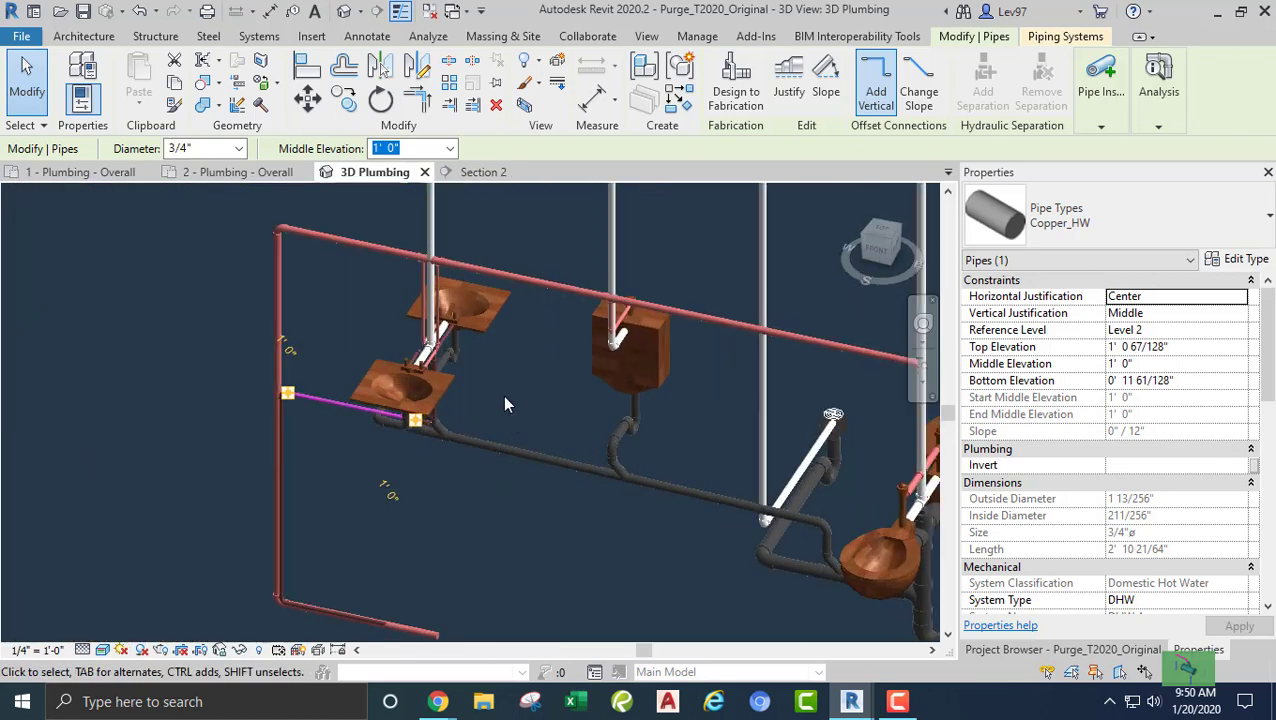
{"action": "middle_click_drag", "start_coordinate": [580, 412], "coordinate": [724, 388]}
{"action": "left_click", "coordinate": [605, 380]}
{"action": "scroll", "coordinate": [490, 383], "scroll_direction": "up", "scroll_amount": 1}
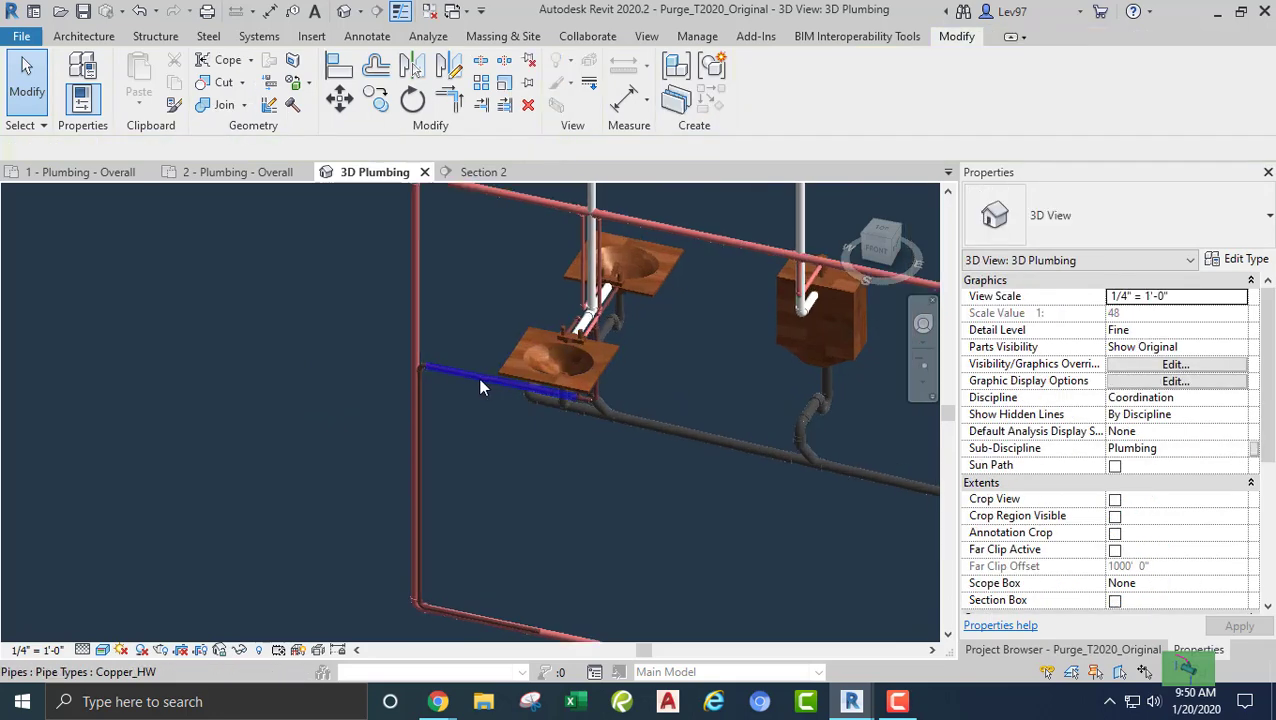
{"action": "scroll", "coordinate": [480, 387], "scroll_direction": "up", "scroll_amount": 1}
{"action": "scroll", "coordinate": [640, 340], "scroll_direction": "up", "scroll_amount": 4}
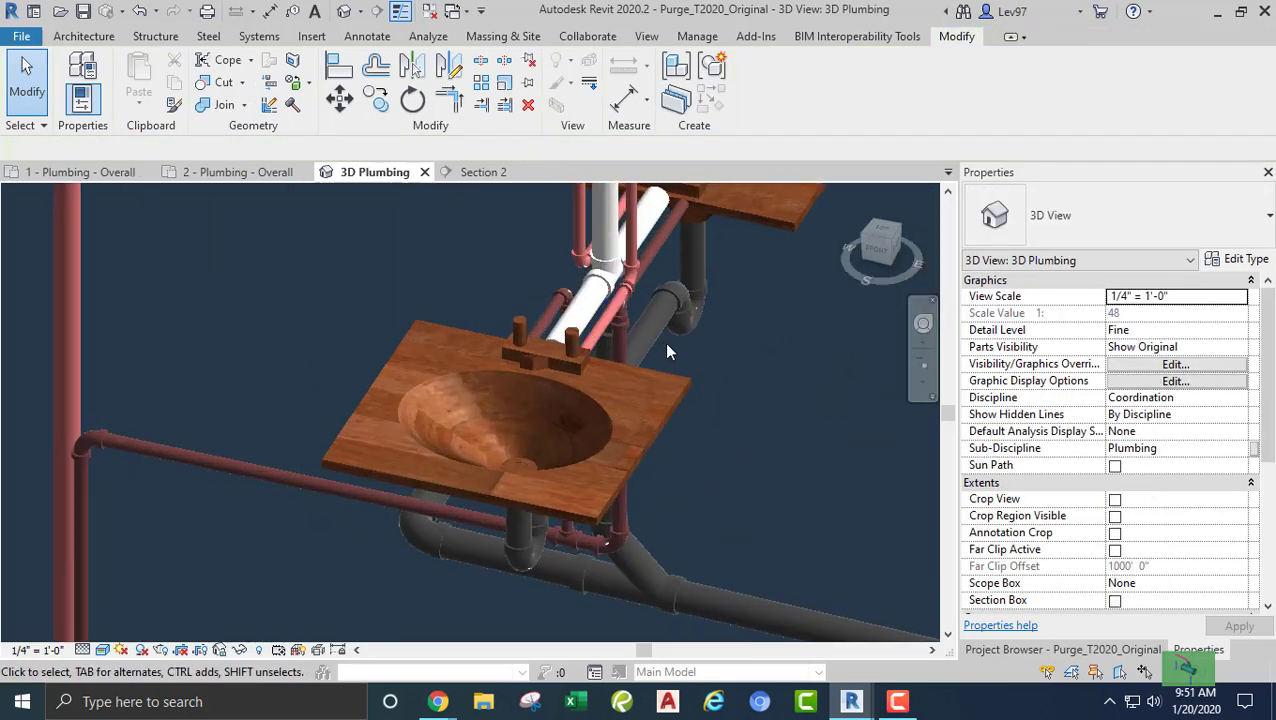
{"action": "middle_click_drag", "start_coordinate": [676, 351], "coordinate": [560, 350], "text": "shift"}
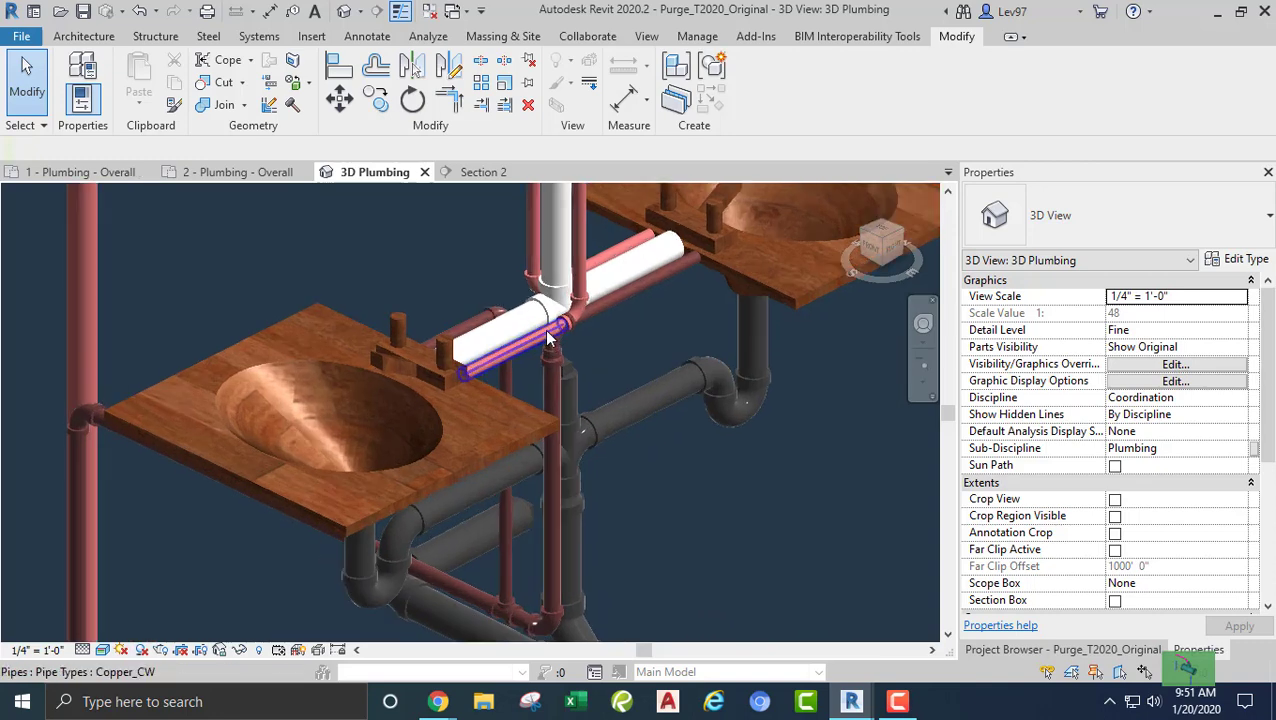
- Make the Sanitary Waste, Sanitary Vent and Domestic Cold Water - Supply filters visible in the second-floor overall plumbing plan
{"action": "left_click", "coordinate": [213, 175]}
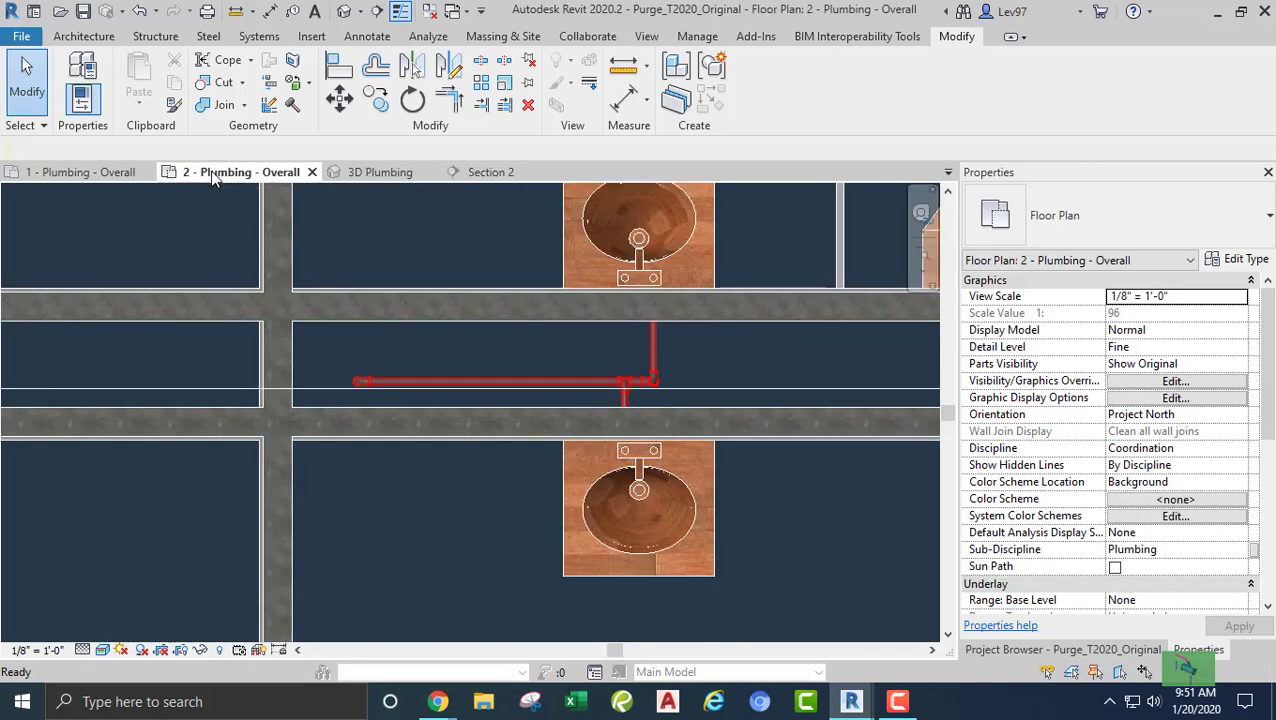
{"action": "middle_click_drag", "start_coordinate": [454, 247], "coordinate": [368, 243]}
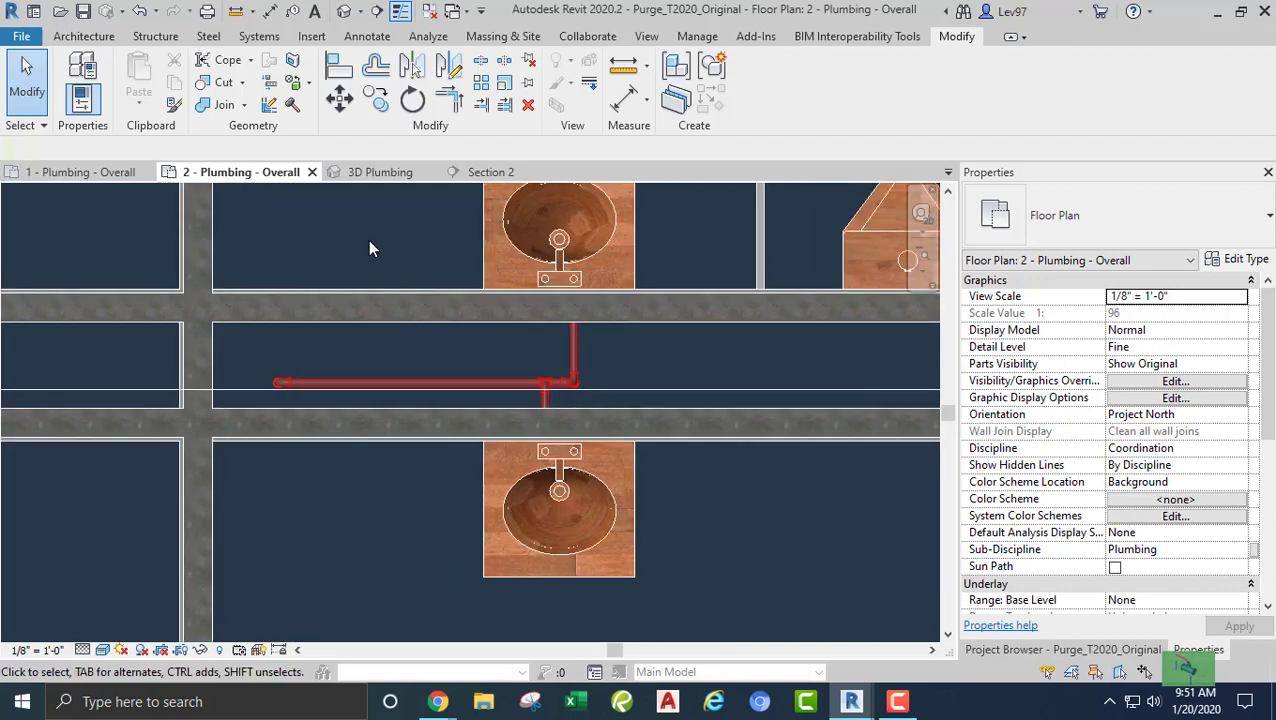
{"action": "key", "text": "v"}
{"action": "key", "text": "g"}
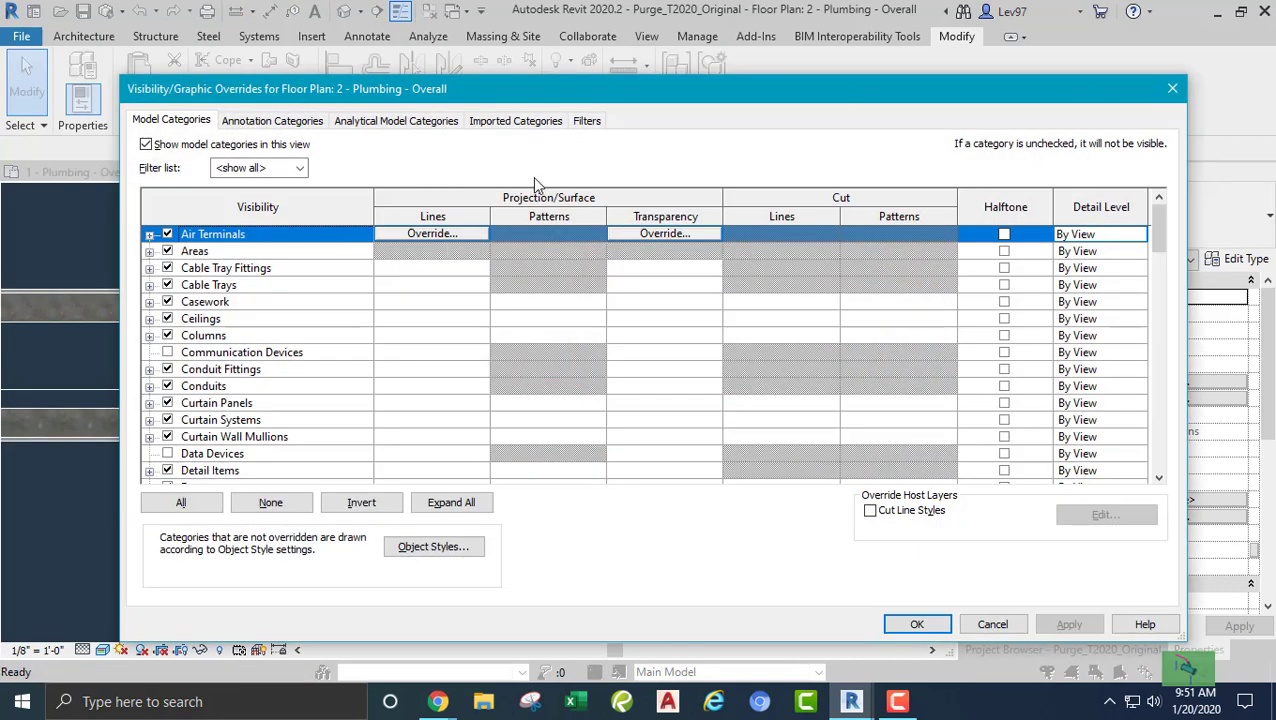
{"action": "left_click", "coordinate": [588, 122]}
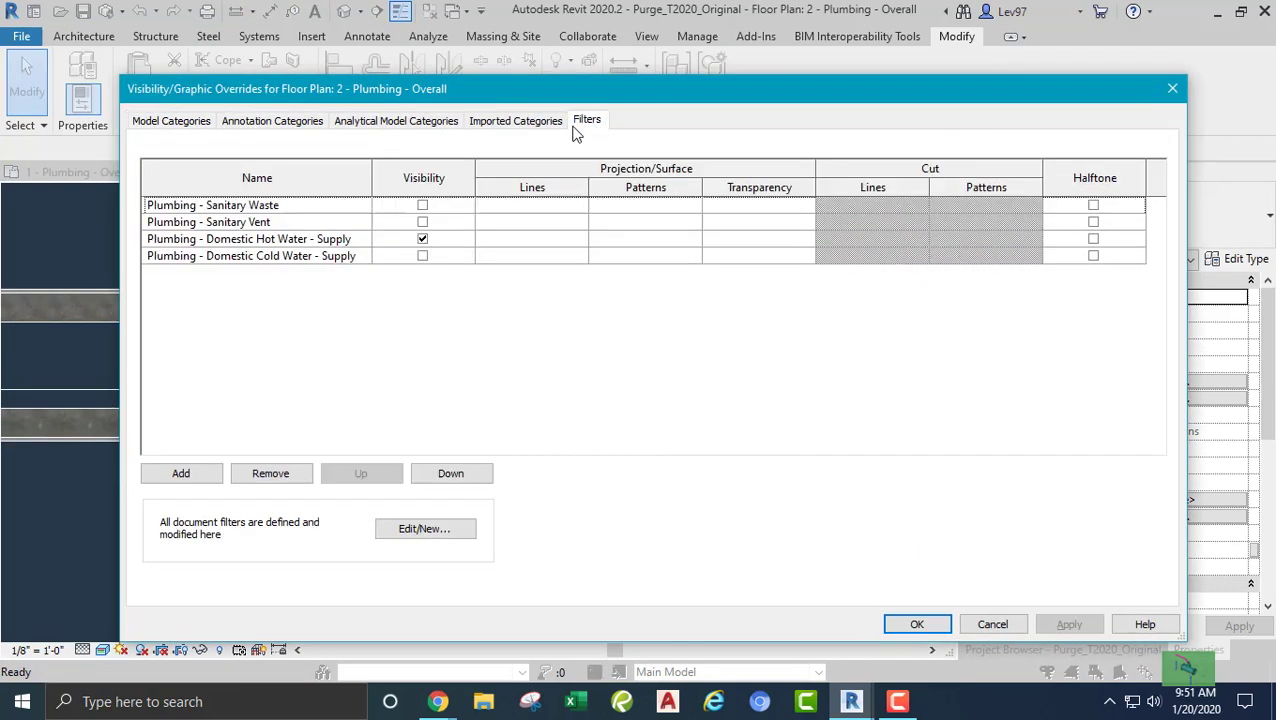
{"action": "left_click", "coordinate": [422, 256]}
{"action": "left_click", "coordinate": [422, 222]}
{"action": "left_click", "coordinate": [422, 205]}
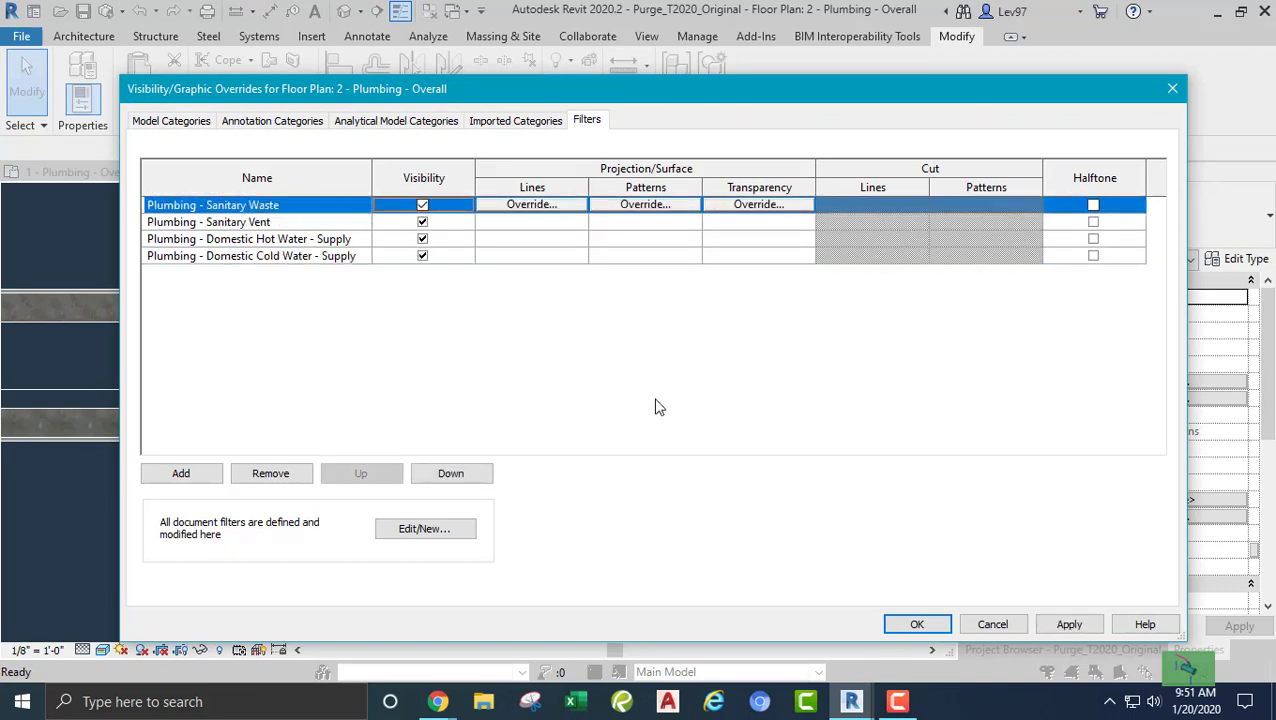
{"action": "left_click", "coordinate": [918, 625]}
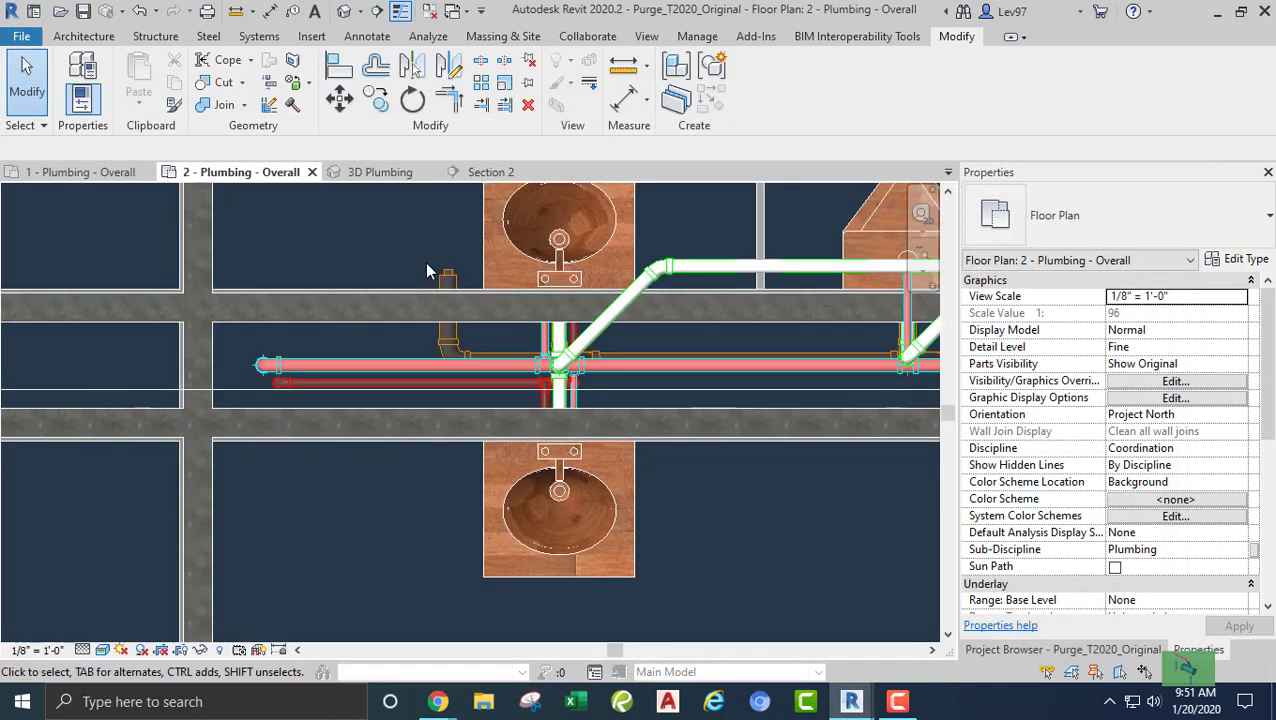
{"action": "scroll", "coordinate": [724, 437], "scroll_direction": "down", "scroll_amount": 1}
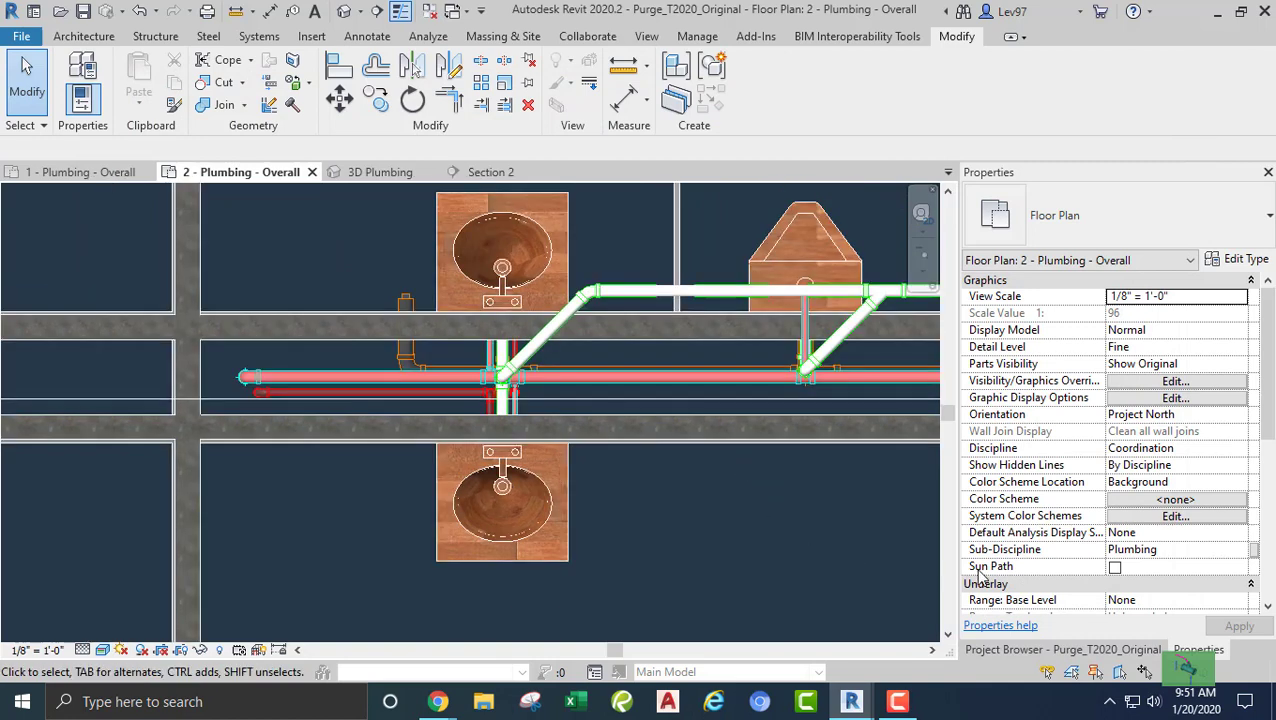
- Examine the second-floor restroom piping in the 2 - Plumbing Plot - Waste and 2 - Plumbing Plot - Water plans
{"action": "left_click", "coordinate": [1014, 649]}
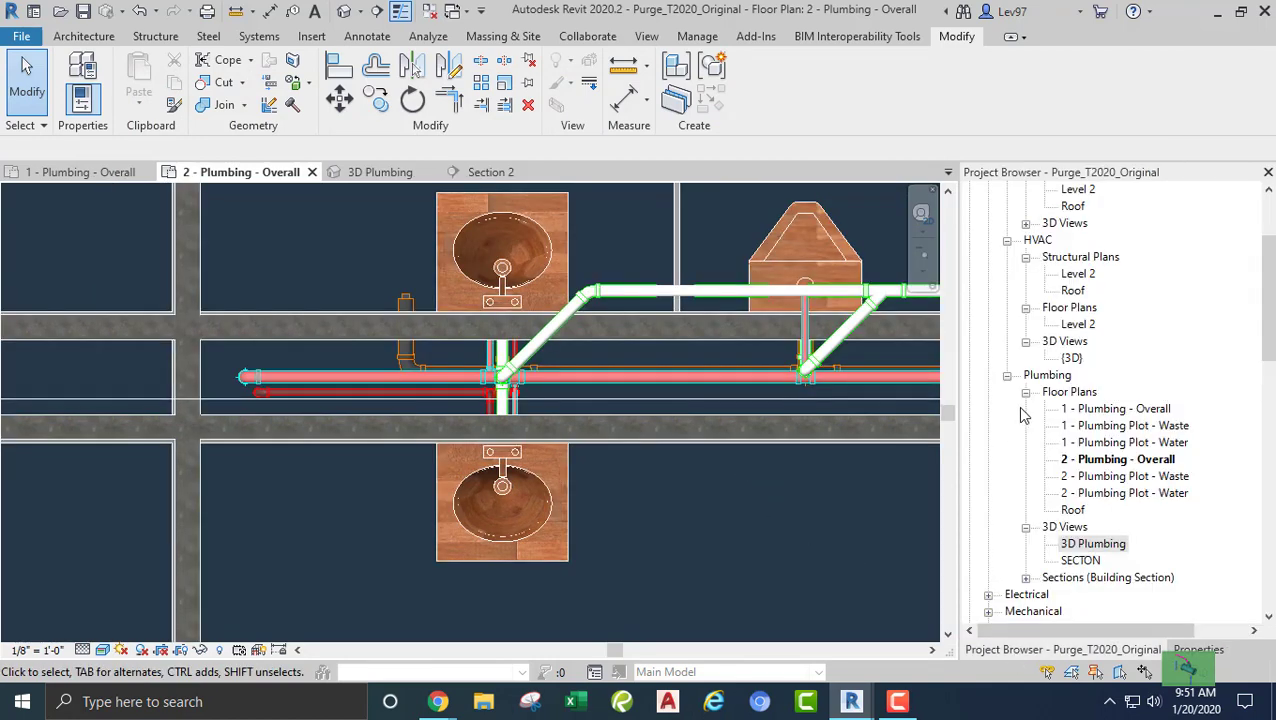
{"action": "double_click", "coordinate": [1105, 478]}
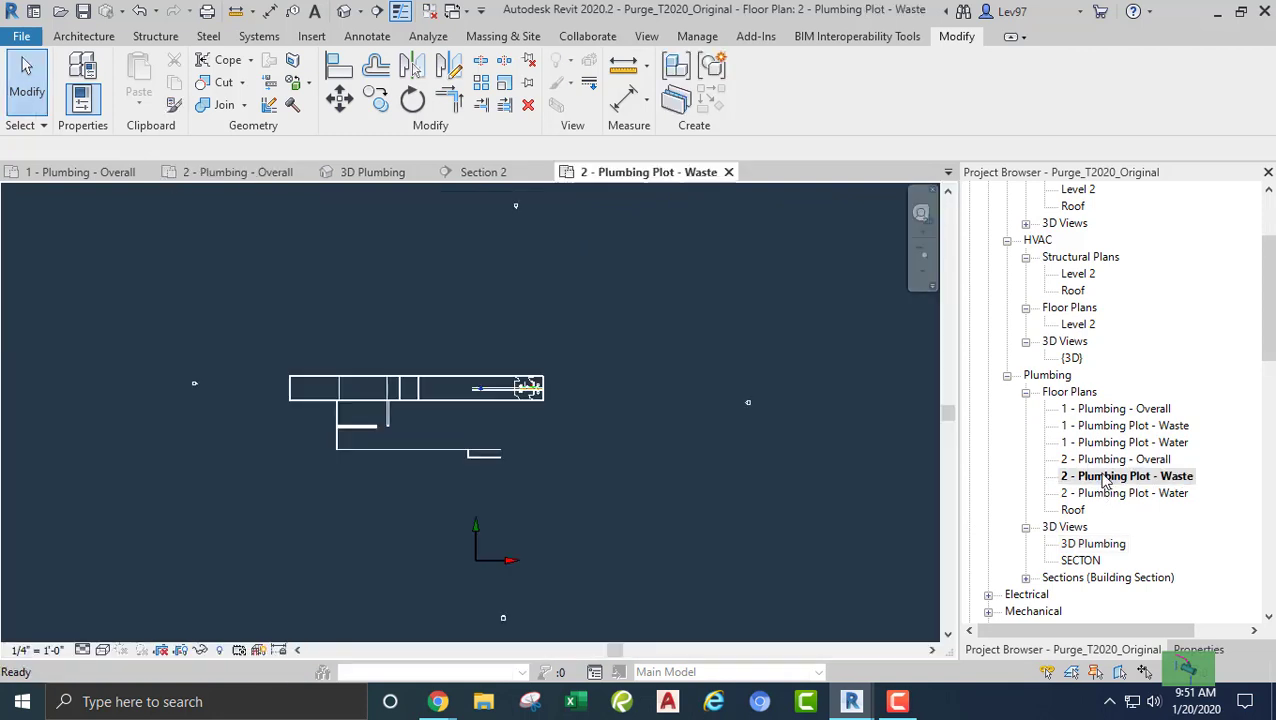
{"action": "scroll", "coordinate": [560, 440], "scroll_direction": "up", "scroll_amount": 10}
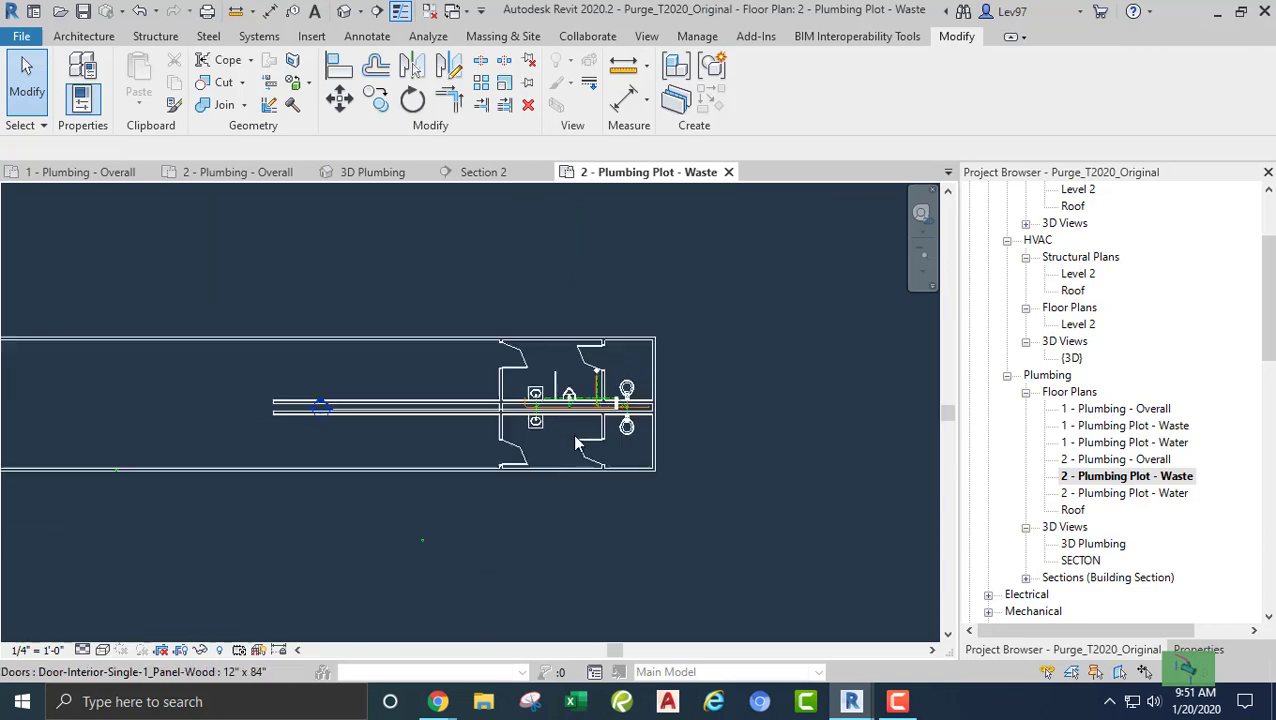
{"action": "scroll", "coordinate": [544, 401], "scroll_direction": "up", "scroll_amount": 3}
{"action": "middle_click_drag", "start_coordinate": [544, 401], "coordinate": [436, 473]}
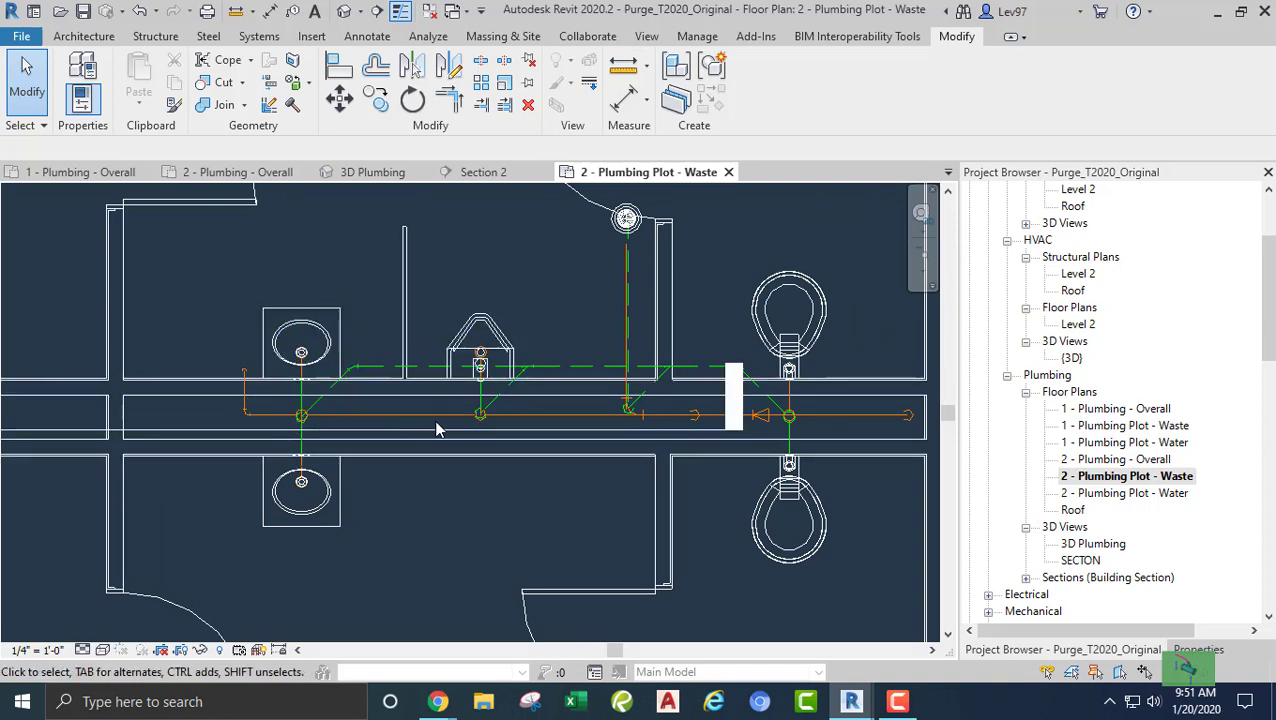
{"action": "double_click", "coordinate": [1121, 495]}
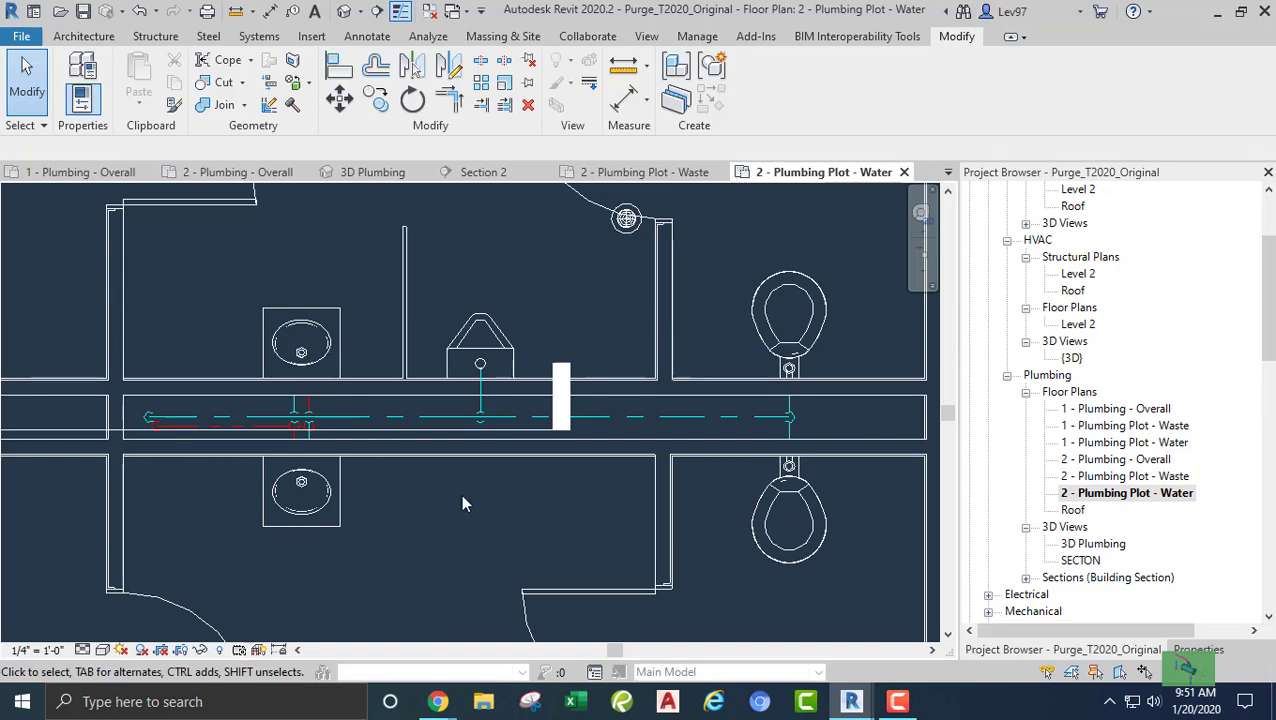
{"action": "middle_click_drag", "start_coordinate": [465, 519], "coordinate": [496, 543]}
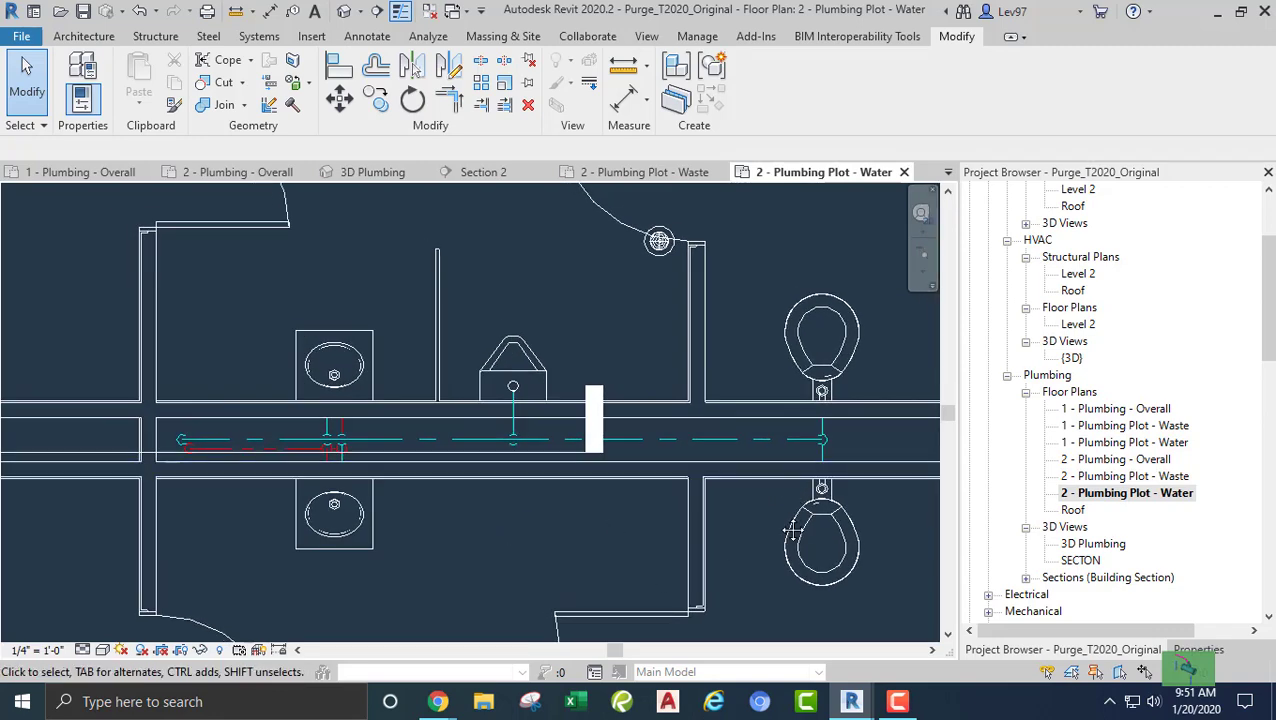
{"action": "middle_click_drag", "start_coordinate": [838, 432], "coordinate": [731, 455]}
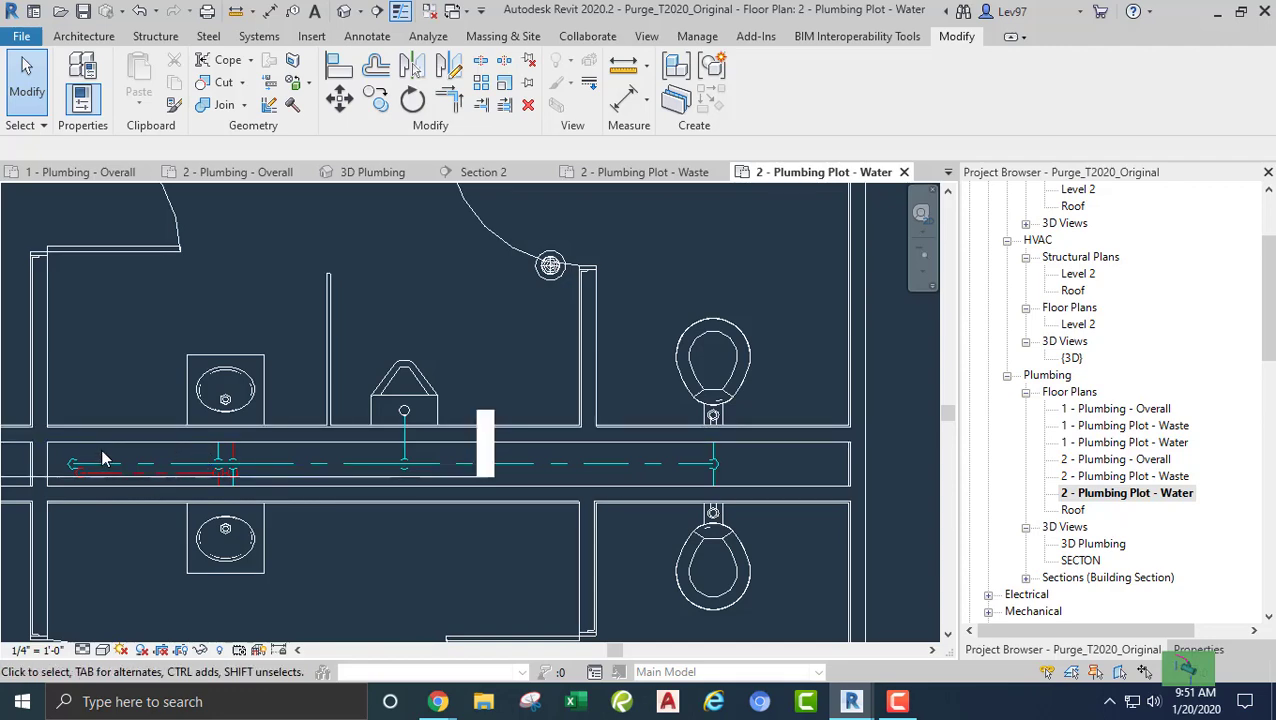
{"action": "middle_click_drag", "start_coordinate": [103, 459], "coordinate": [253, 483]}
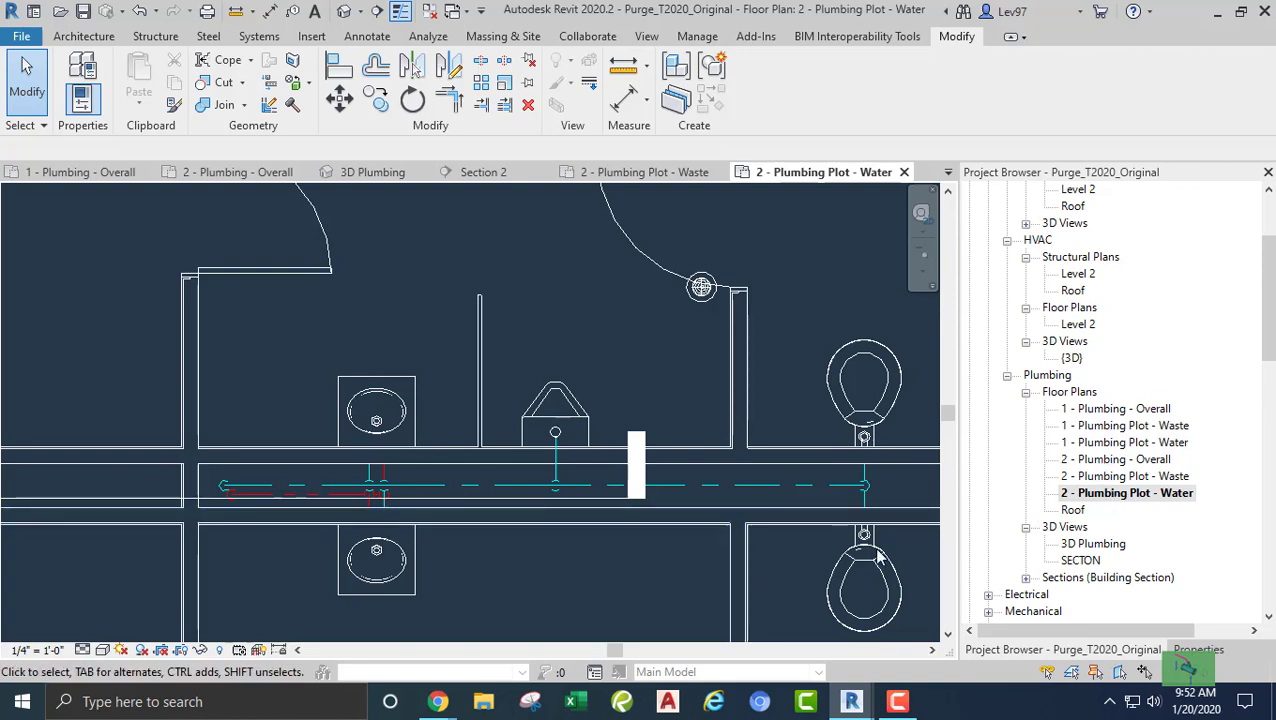
- Return to the 2 - Plumbing - Overall plan and review all piping systems along the restroom chase
{"action": "double_click", "coordinate": [1105, 462]}
{"action": "middle_click_drag", "start_coordinate": [401, 490], "coordinate": [296, 515]}
{"action": "scroll", "coordinate": [438, 441], "scroll_direction": "up", "scroll_amount": 1}
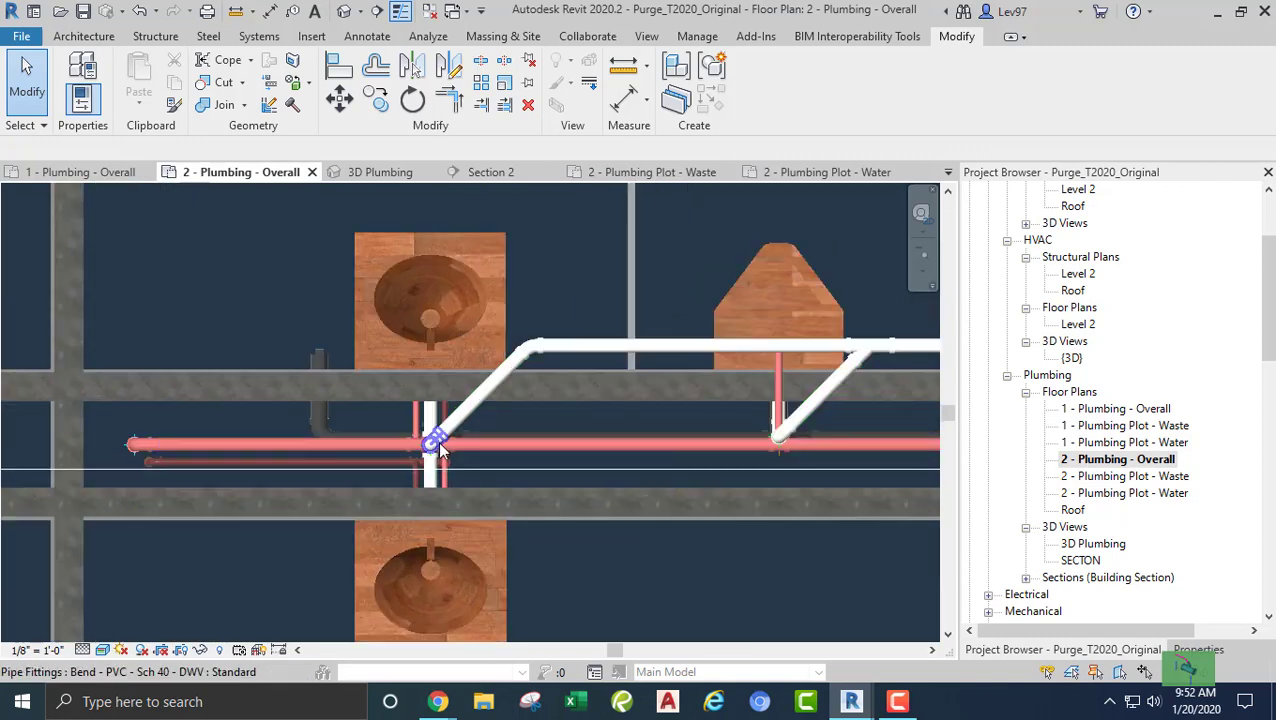
{"action": "scroll", "coordinate": [438, 441], "scroll_direction": "down", "scroll_amount": 3}
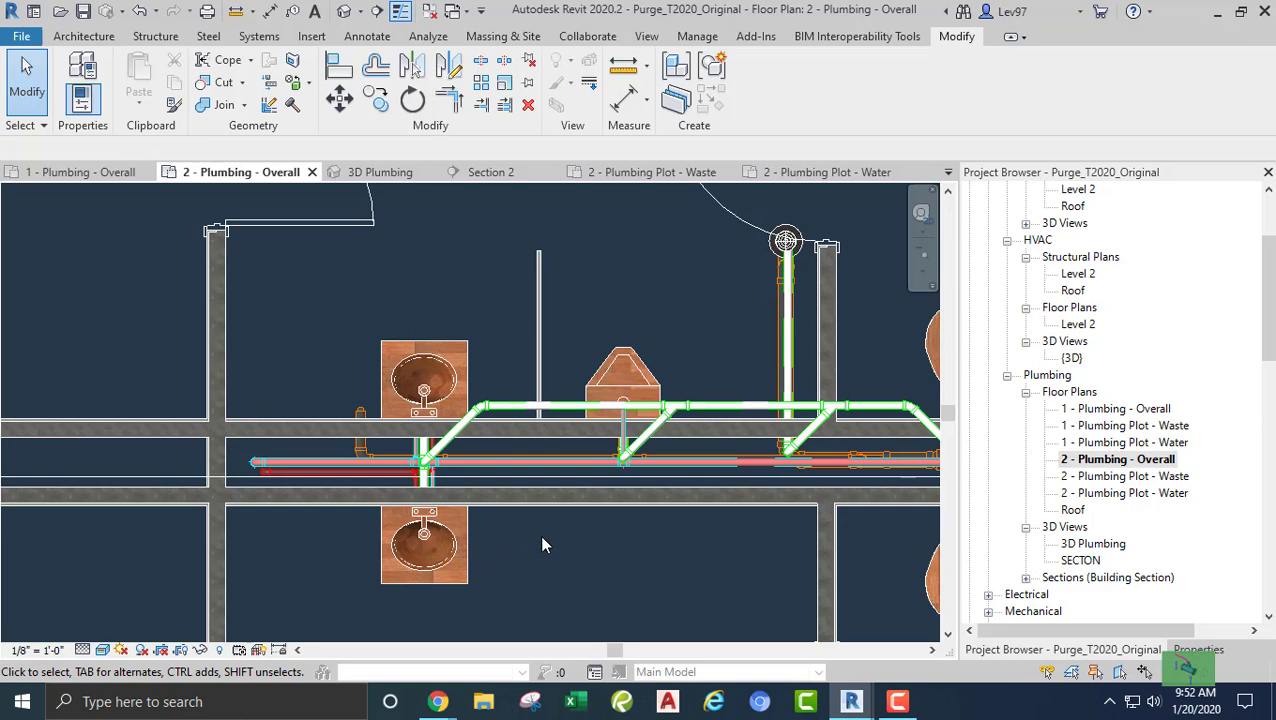
{"action": "middle_click_drag", "start_coordinate": [541, 545], "coordinate": [481, 548]}
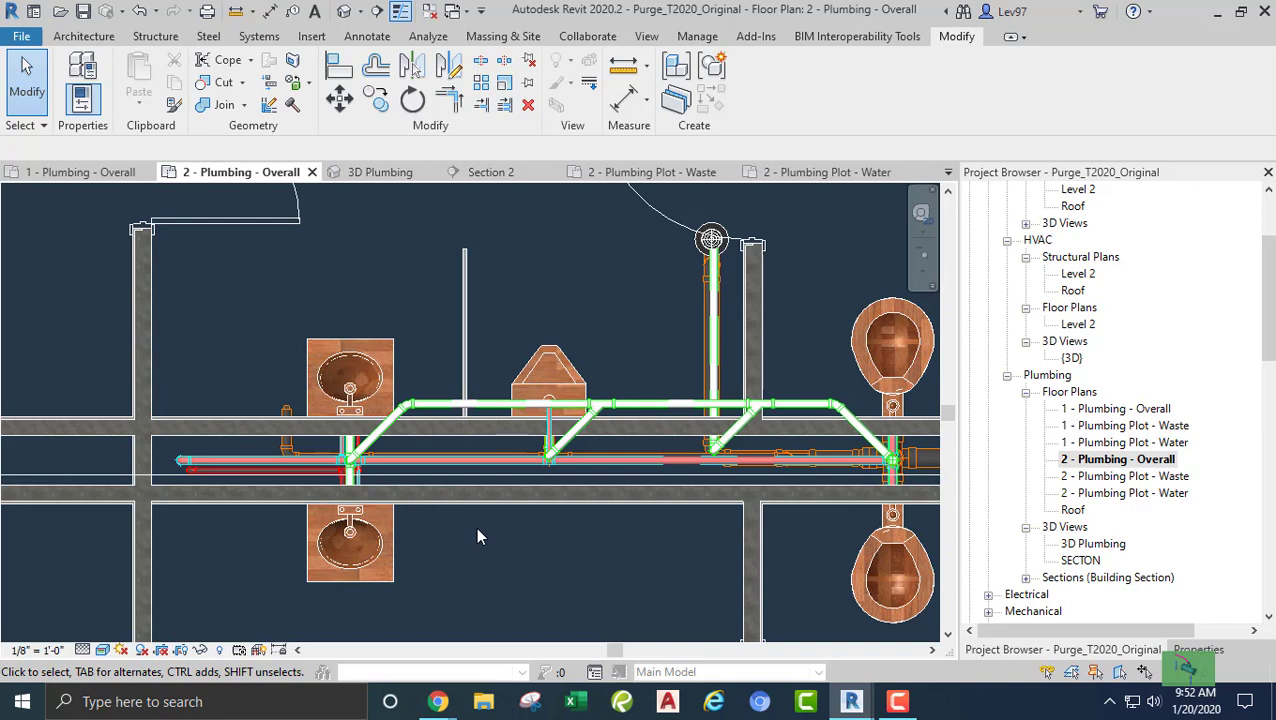
{"action": "middle_click_drag", "start_coordinate": [477, 530], "coordinate": [426, 534]}
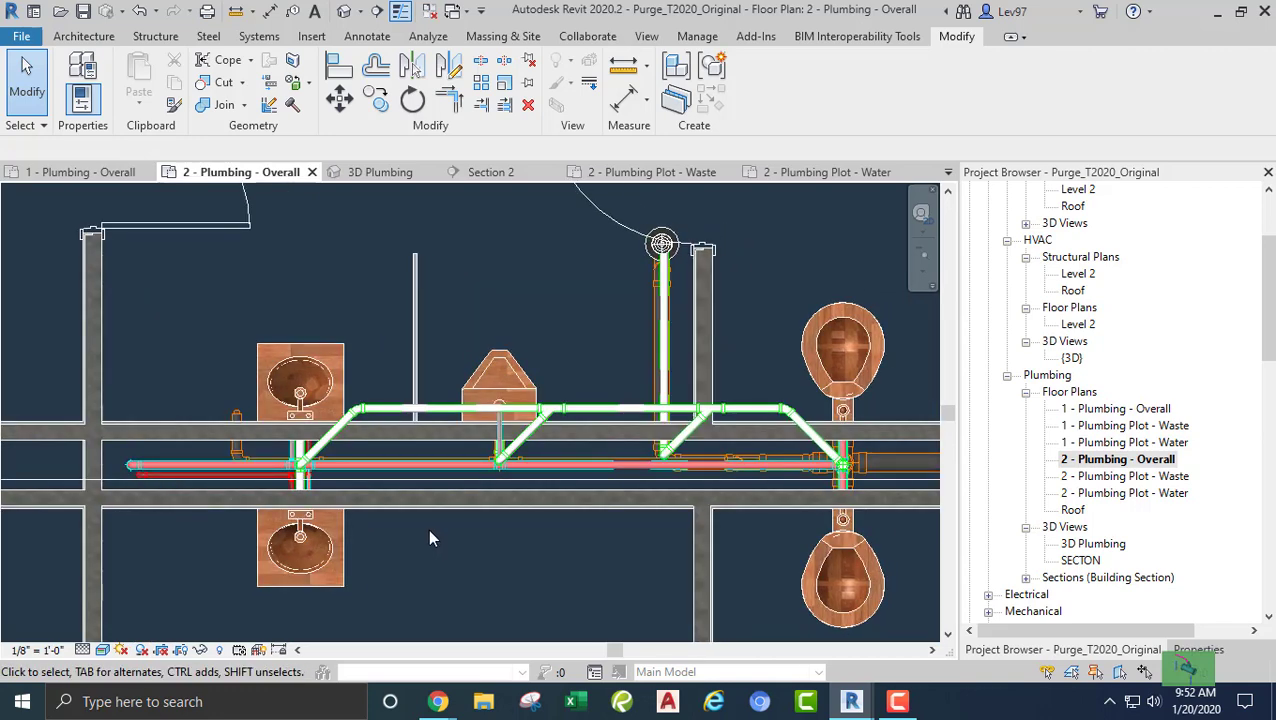